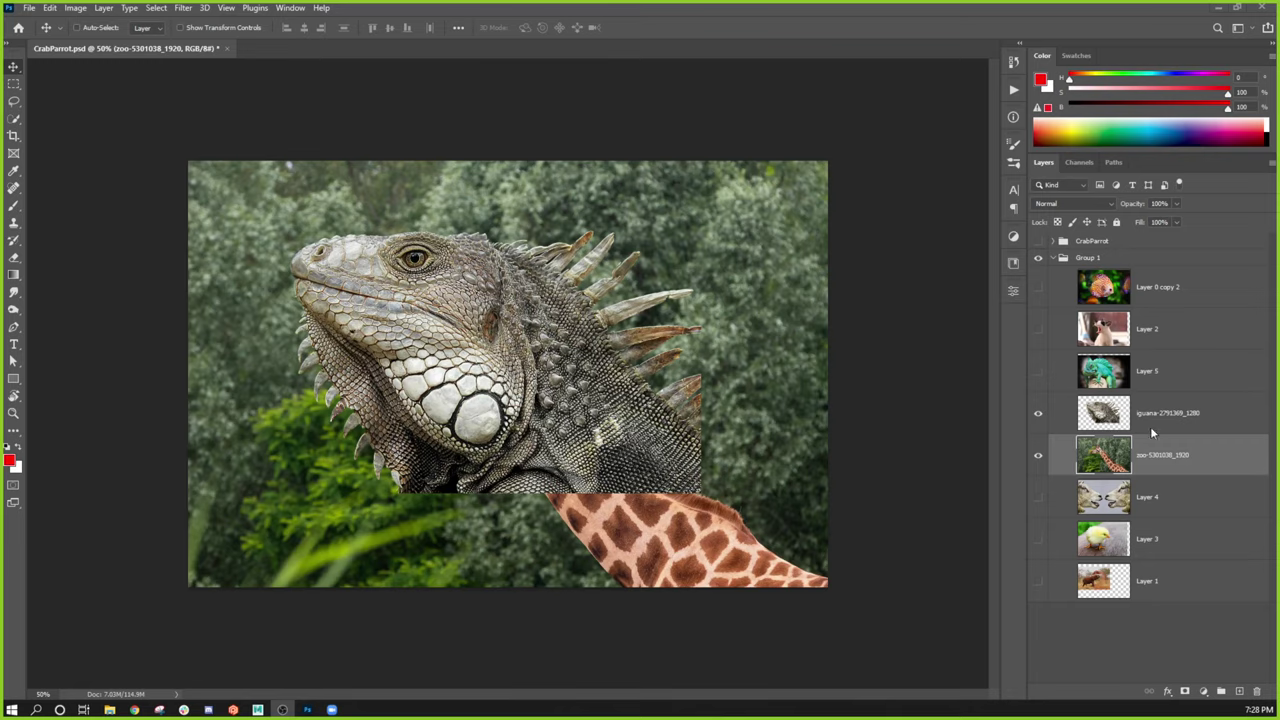
Step: Duplicate the iguana-2791369_1280 and zoo-5301038_1920 layers together, placing the copies above Group 1
left_click(1202, 412)
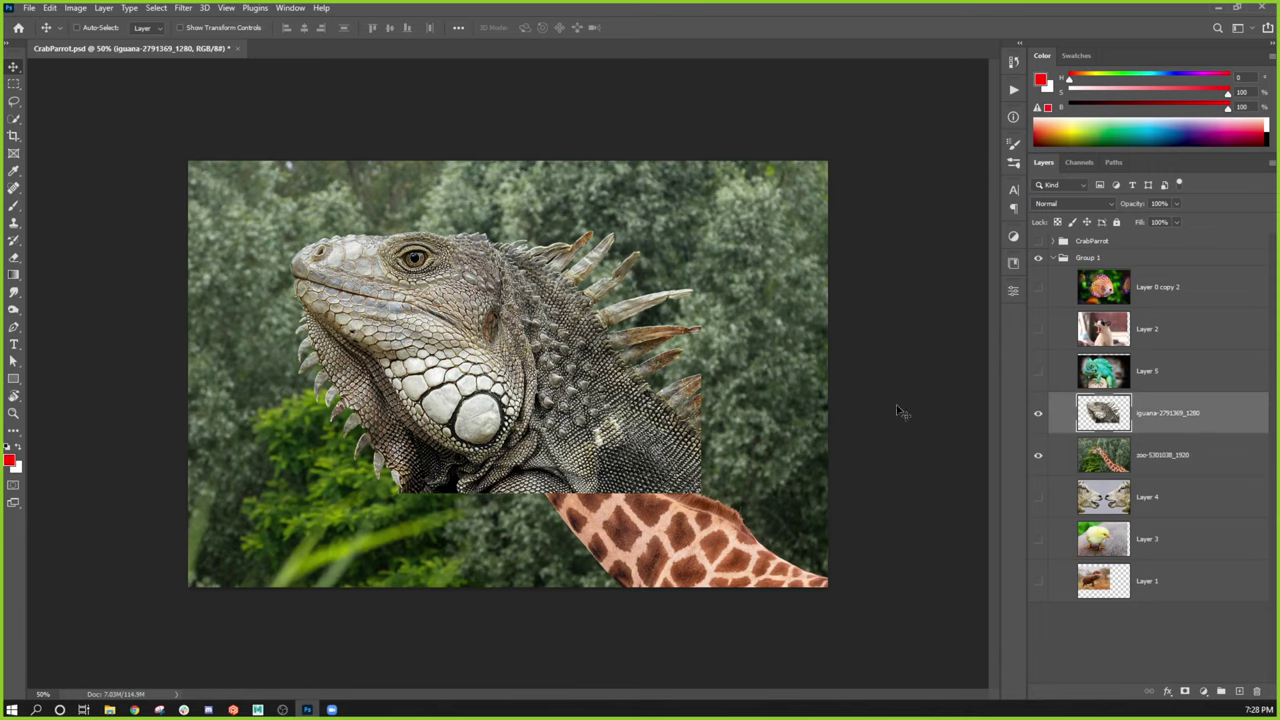
left_click(1170, 462, "shift")
left_click(1038, 413)
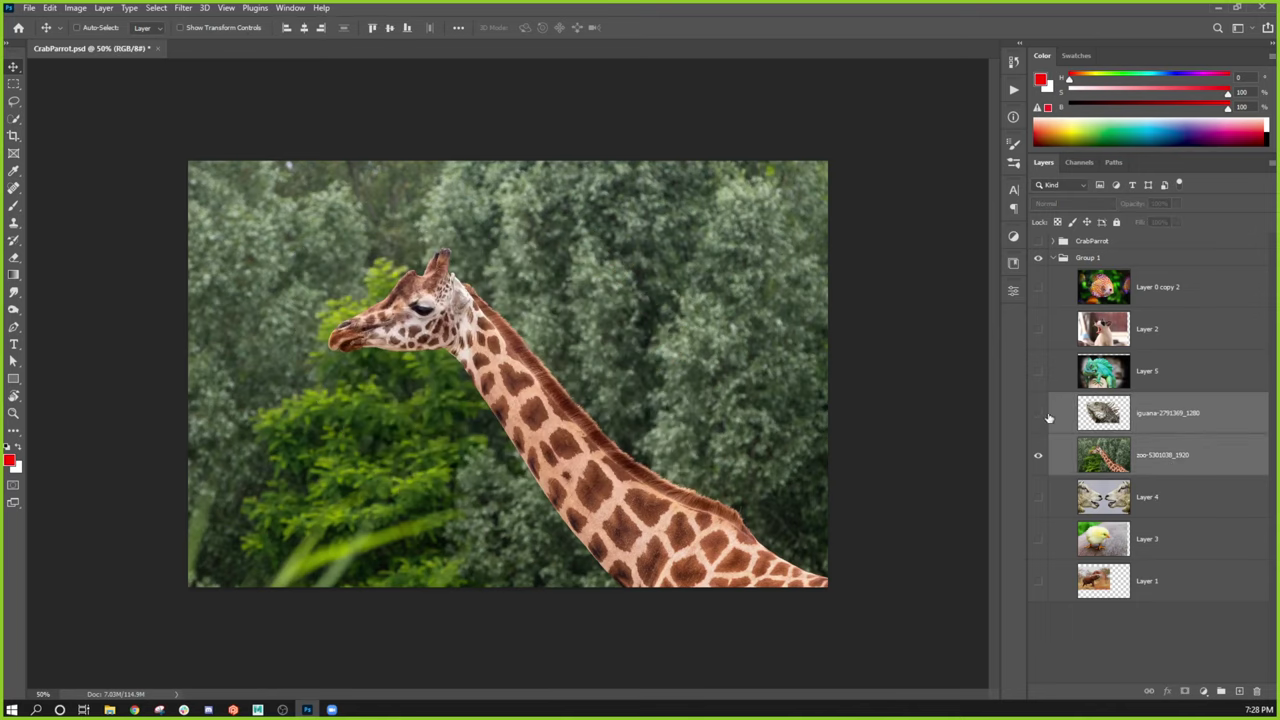
left_click(1038, 413)
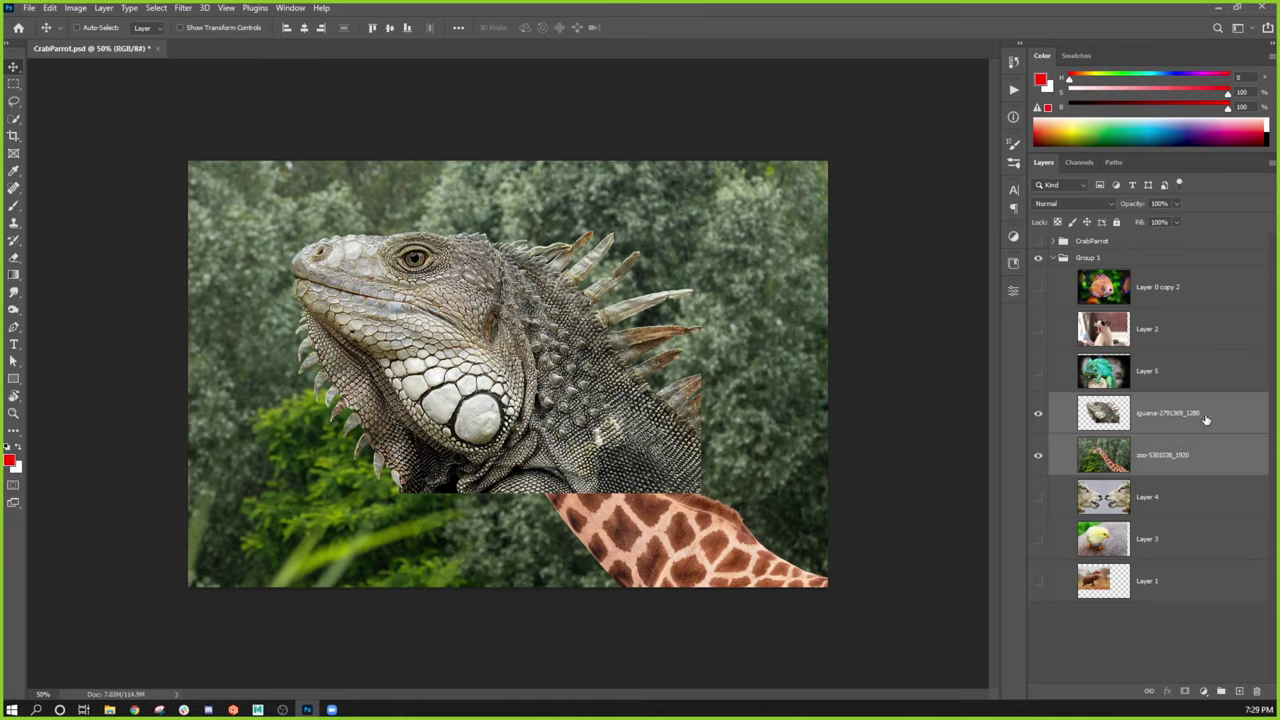
mouse_move(1214, 413)
left_mouse_down()
mouse_move(1207, 280)
mouse_move(1200, 420)
mouse_move(1206, 395)
left_mouse_up()
left_click_drag(1212, 418, 1197, 258)
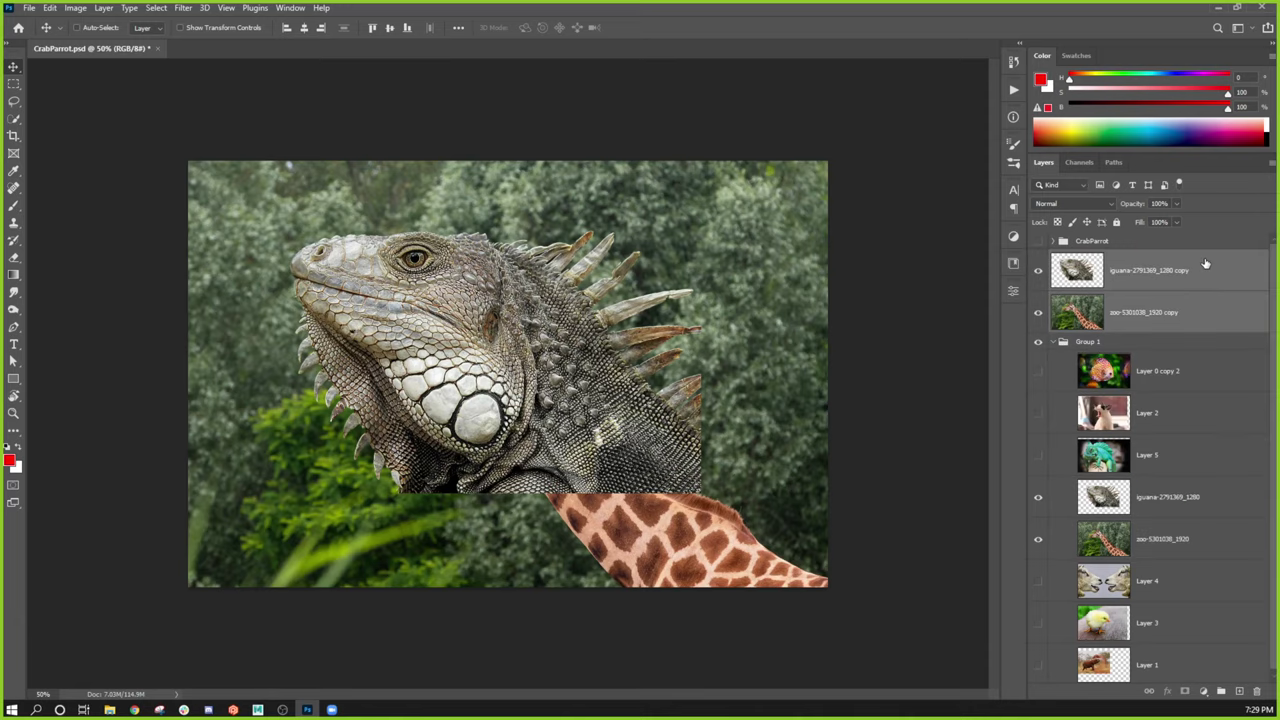
Step: Collapse and hide Group 1, and make the iguana copy the active layer, keeping it visible
left_click(1054, 342)
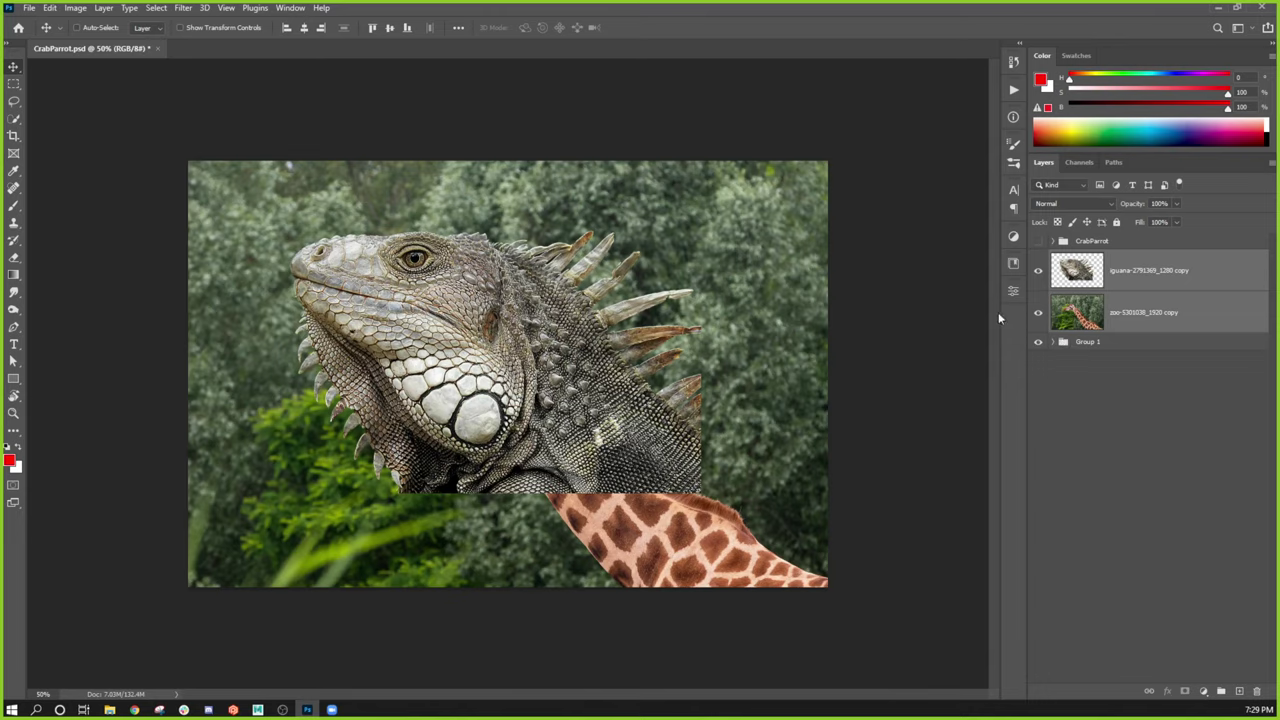
left_click(1053, 342)
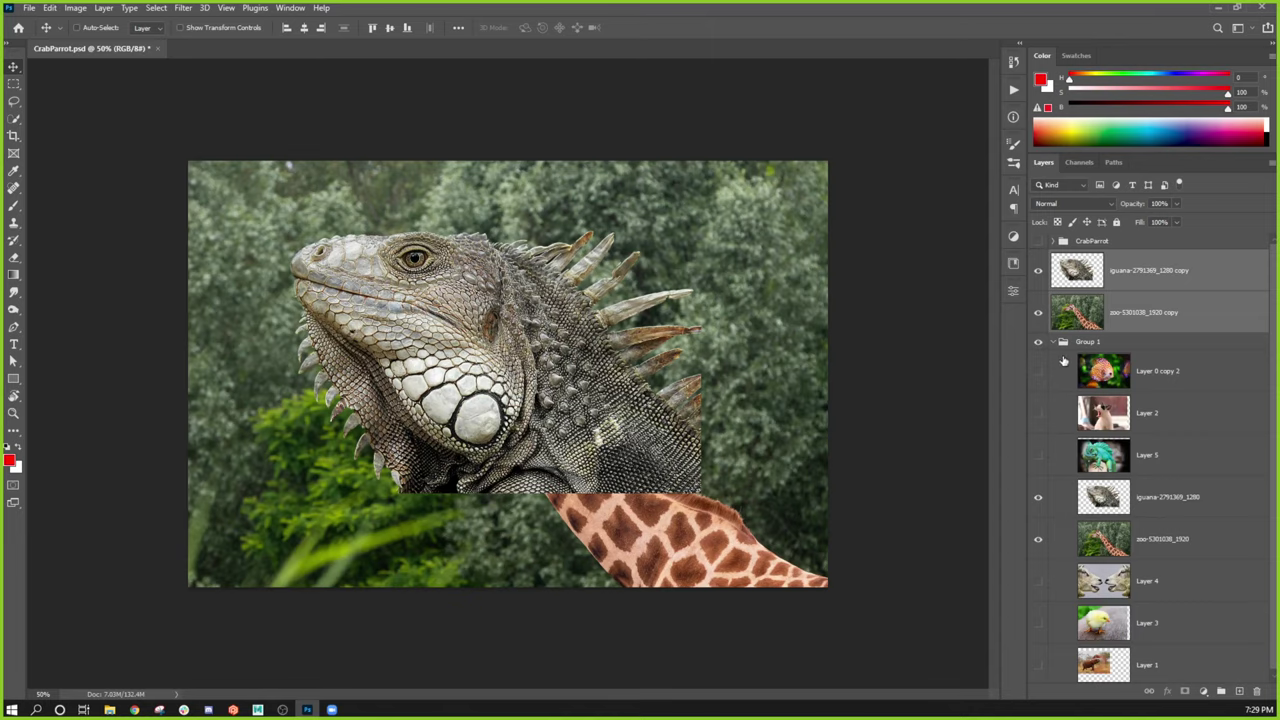
left_click(1053, 343)
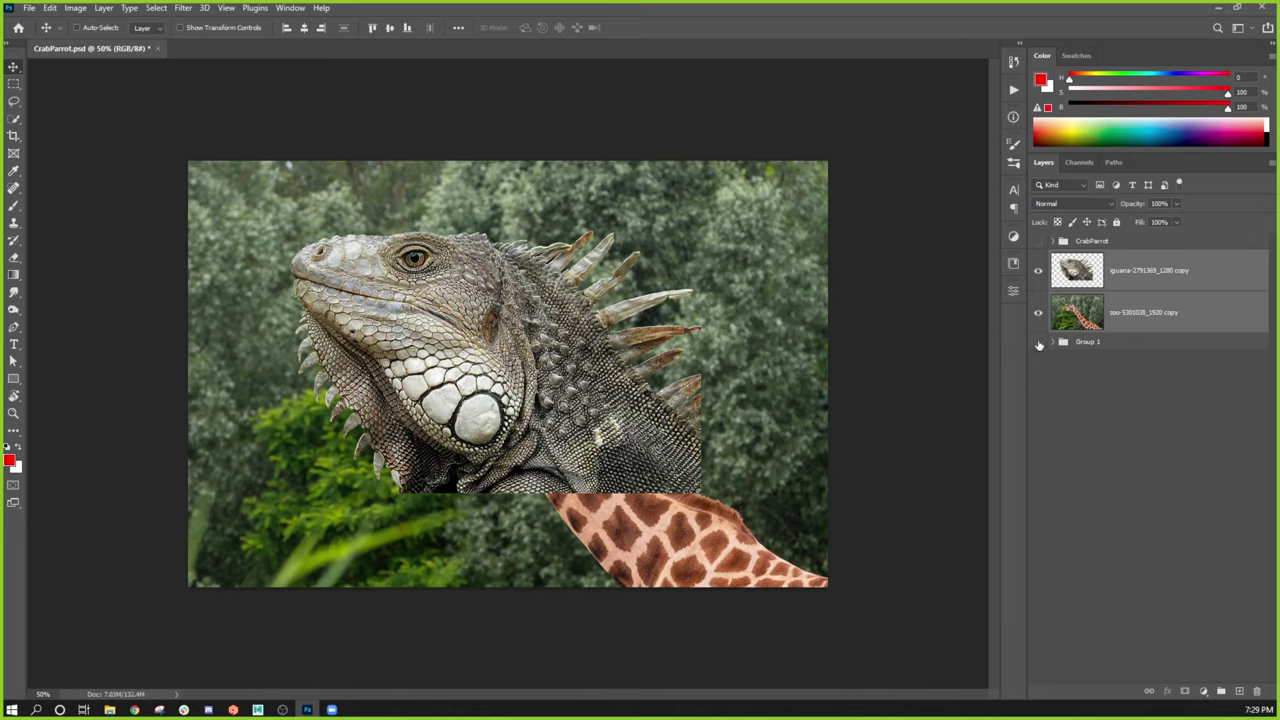
left_click(1146, 277)
left_click(1037, 276)
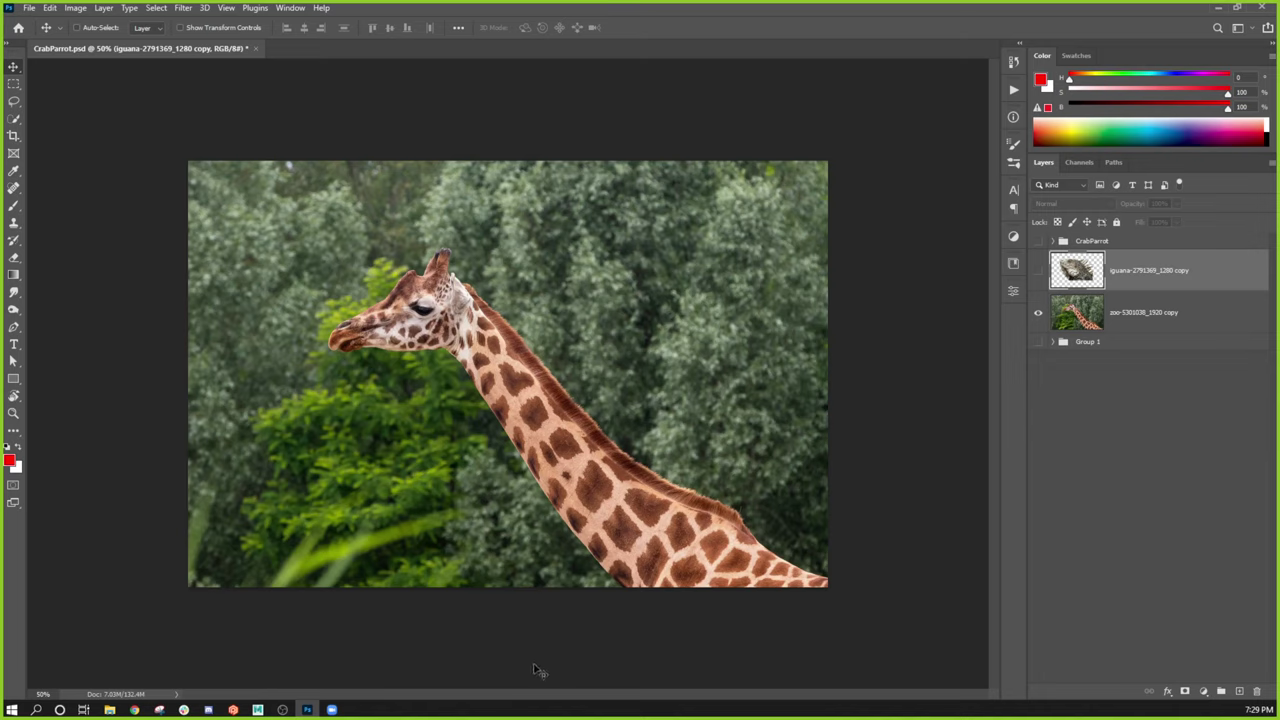
left_click(1038, 270)
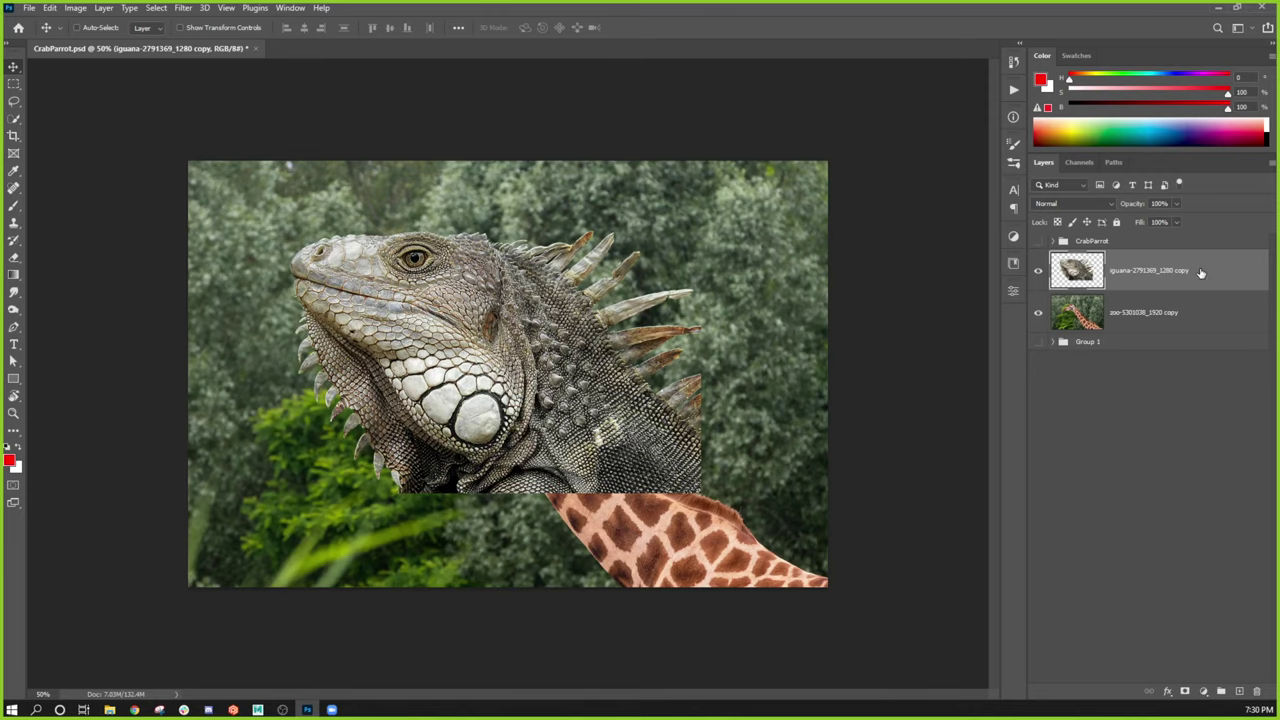
Step: Free-transform the iguana copy to about 53% scale and -35° rotation, positioning it over the giraffe's head
key("ctrl+t")
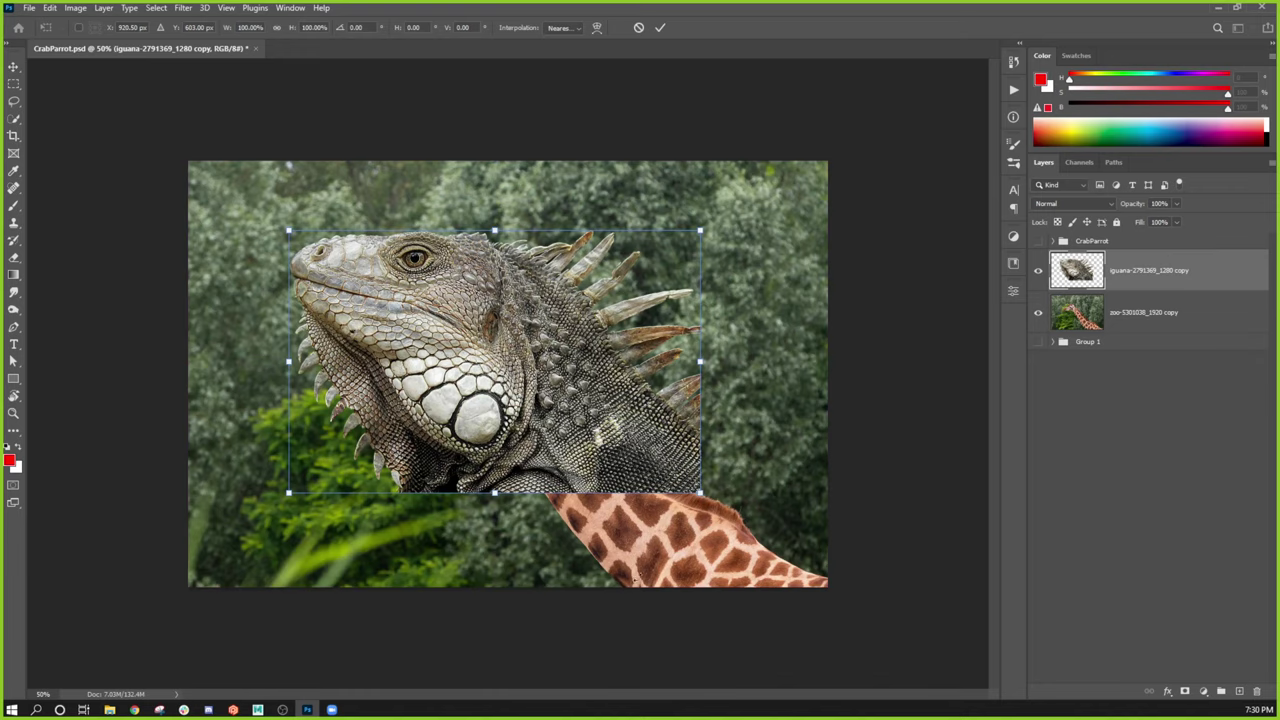
left_click_drag(700, 493, 540, 390)
left_click_drag(416, 309, 482, 320)
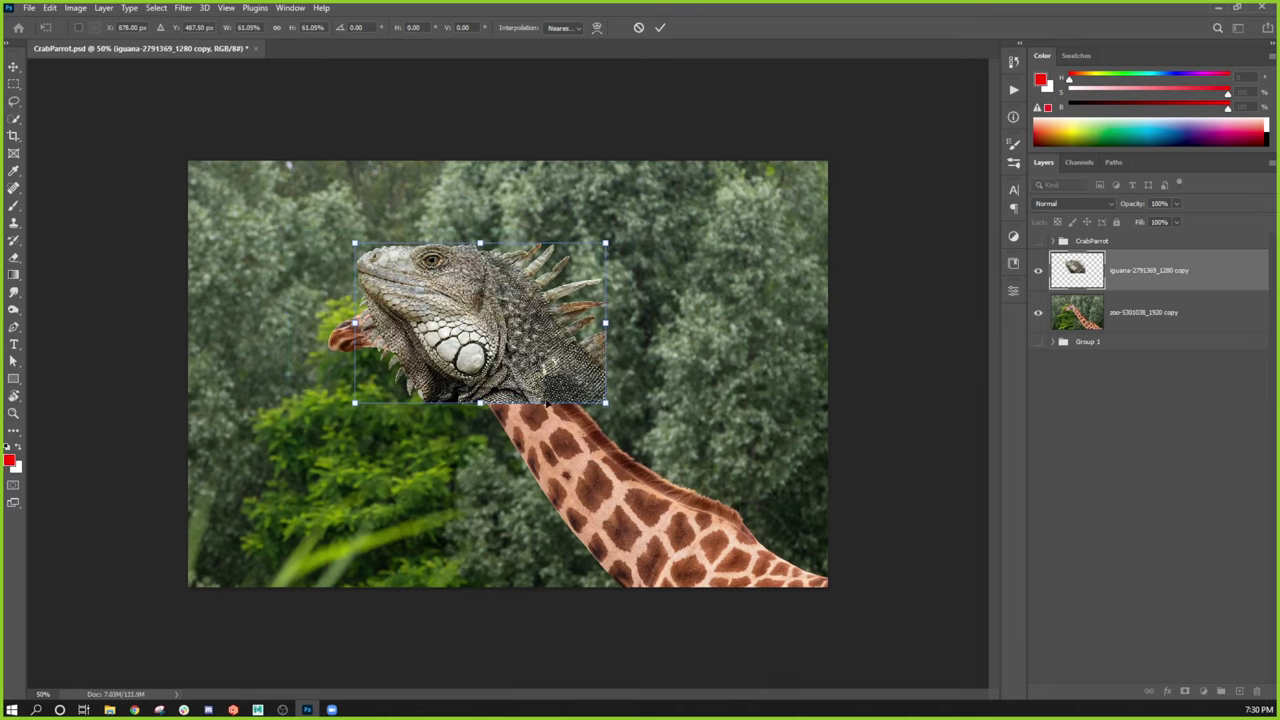
left_click_drag(502, 309, 500, 476)
left_click_drag(337, 381, 342, 488)
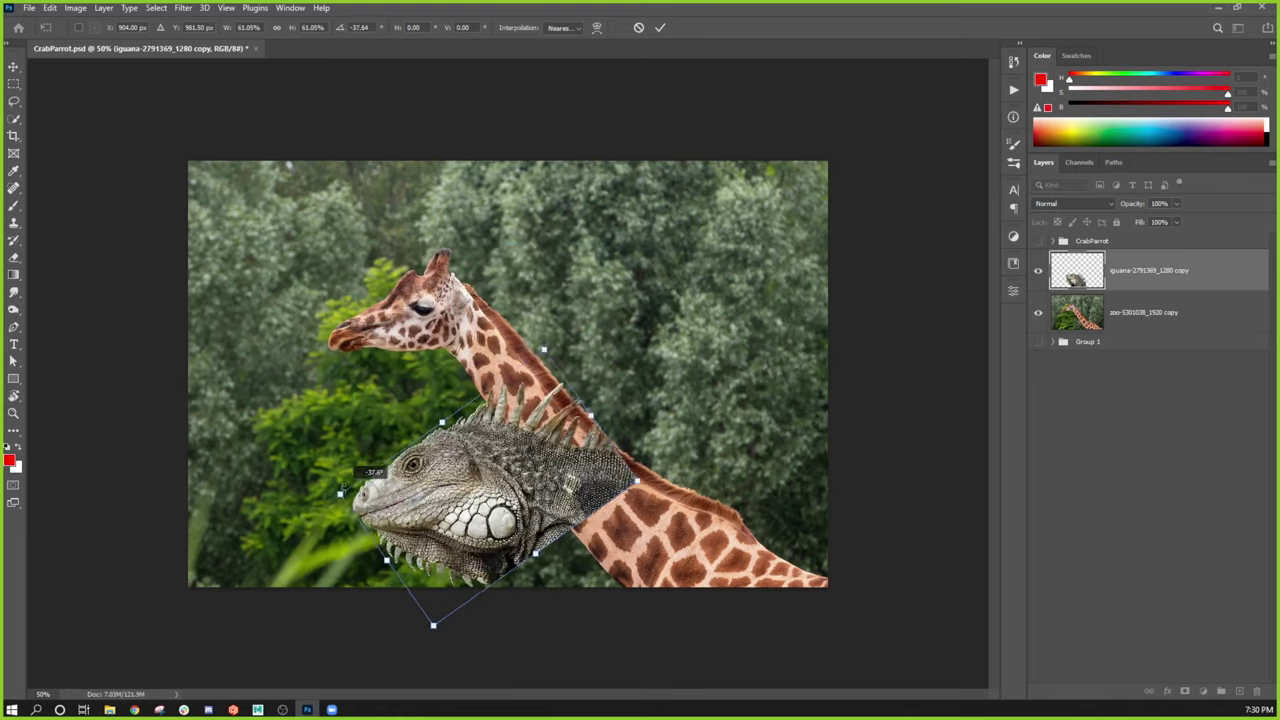
left_click_drag(519, 492, 463, 314)
left_click_drag(583, 300, 542, 290)
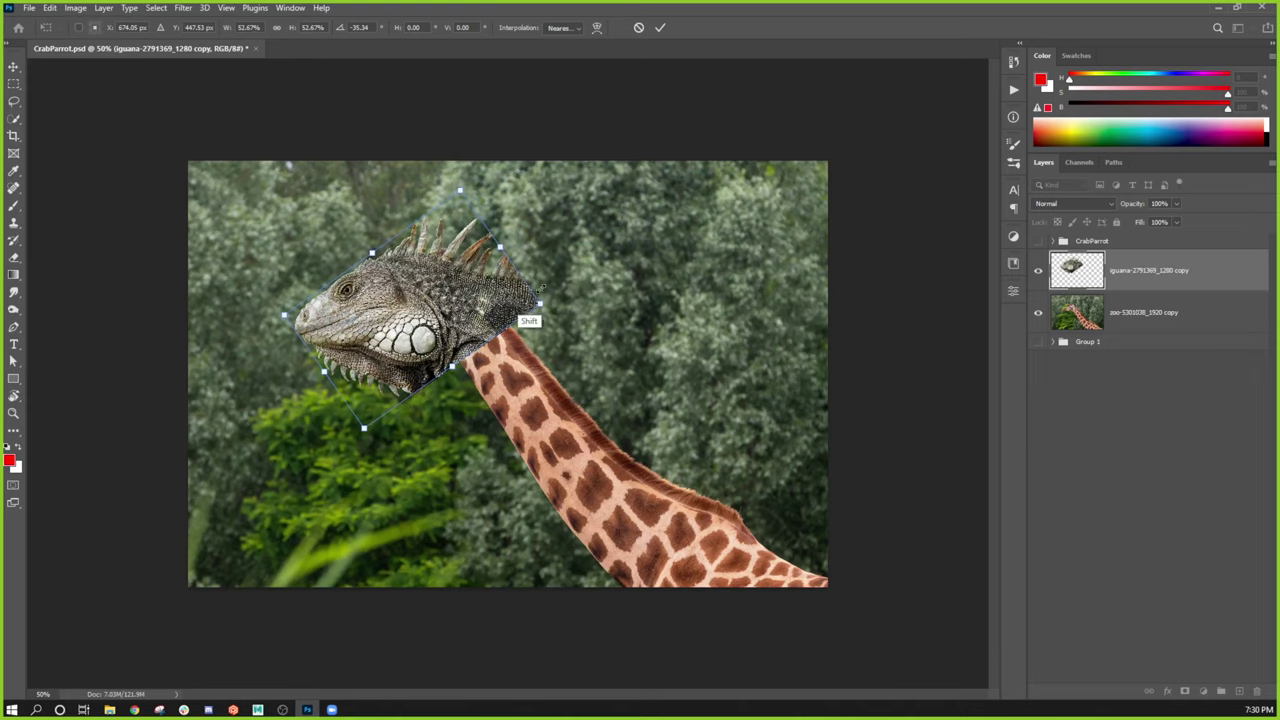
left_click_drag(487, 325, 515, 334)
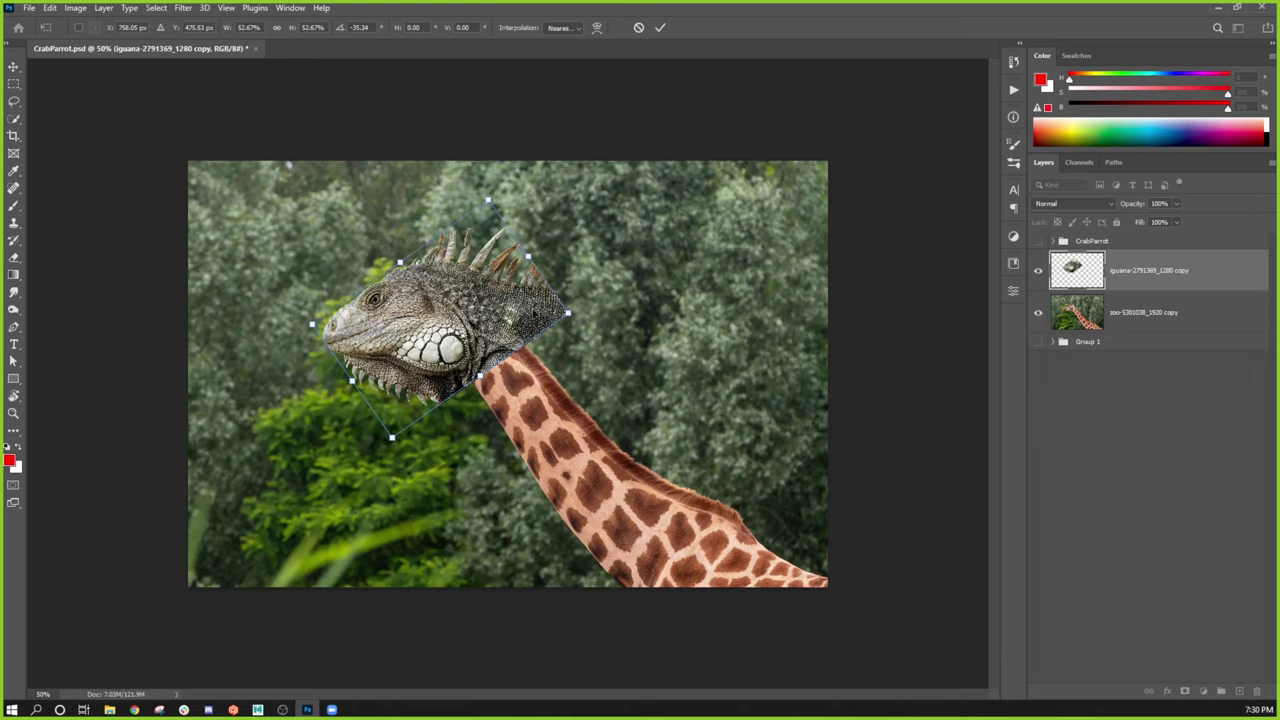
Step: Adjust the iguana head's rotation to about -30° and reposition it where the giraffe's neck begins
mouse_move(588, 308)
left_mouse_down()
mouse_move(610, 316)
mouse_move(608, 294)
left_mouse_up()
mouse_move(467, 313)
left_mouse_down()
mouse_move(493, 383)
mouse_move(476, 300)
mouse_move(455, 292)
mouse_move(430, 352)
mouse_move(460, 325)
mouse_move(462, 299)
left_mouse_up()
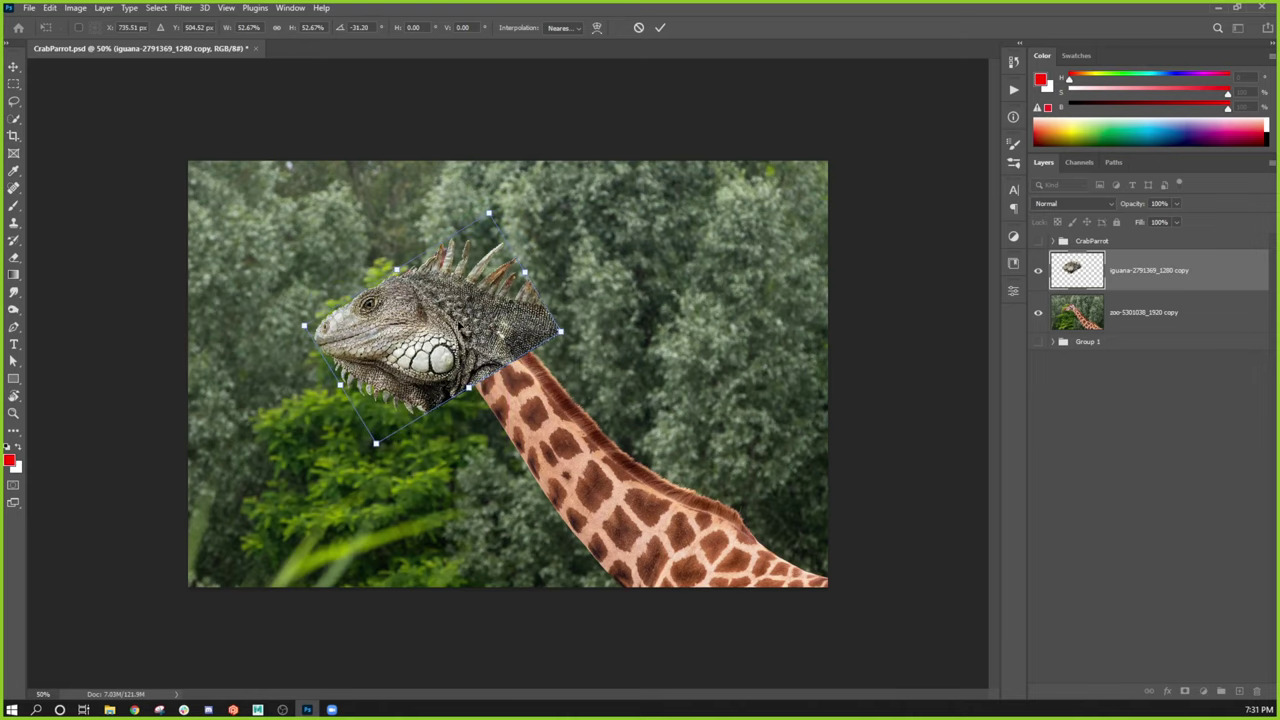
left_click_drag(612, 358, 585, 455)
left_click_drag(463, 364, 485, 322)
left_click_drag(605, 395, 625, 318)
left_click_drag(432, 298, 430, 343)
left_click_drag(563, 377, 620, 335)
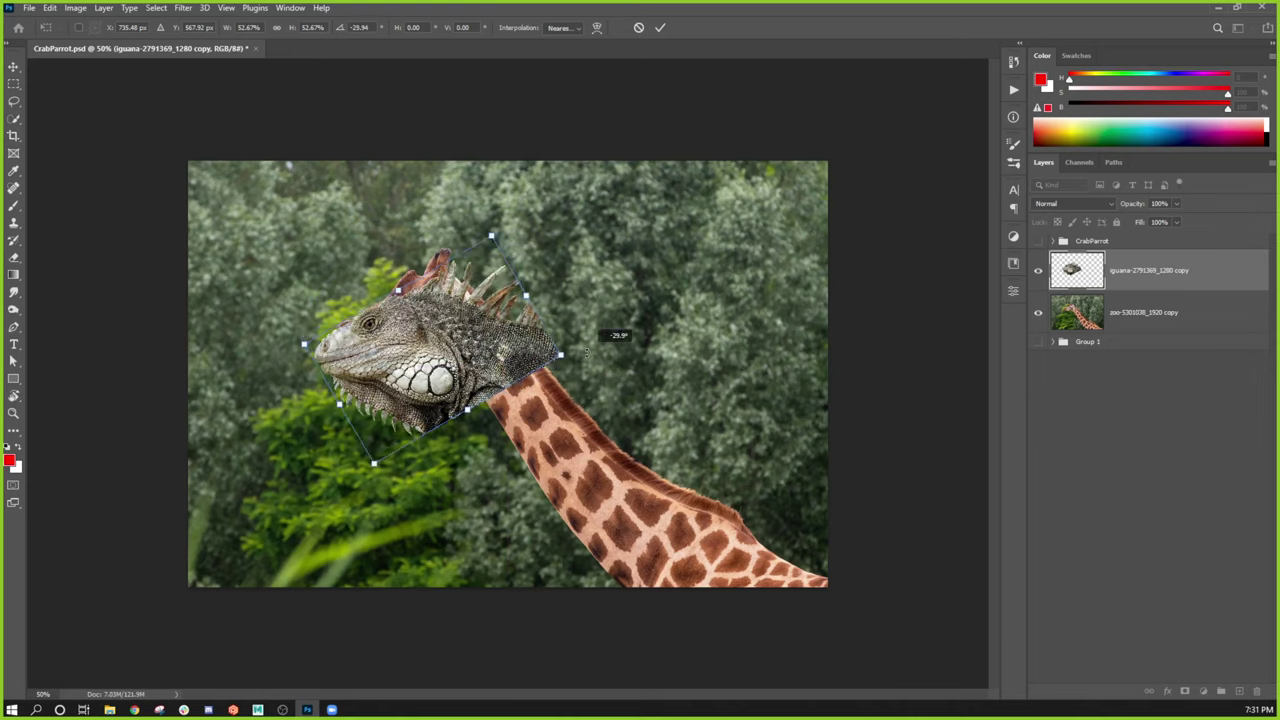
left_click_drag(467, 335, 428, 340)
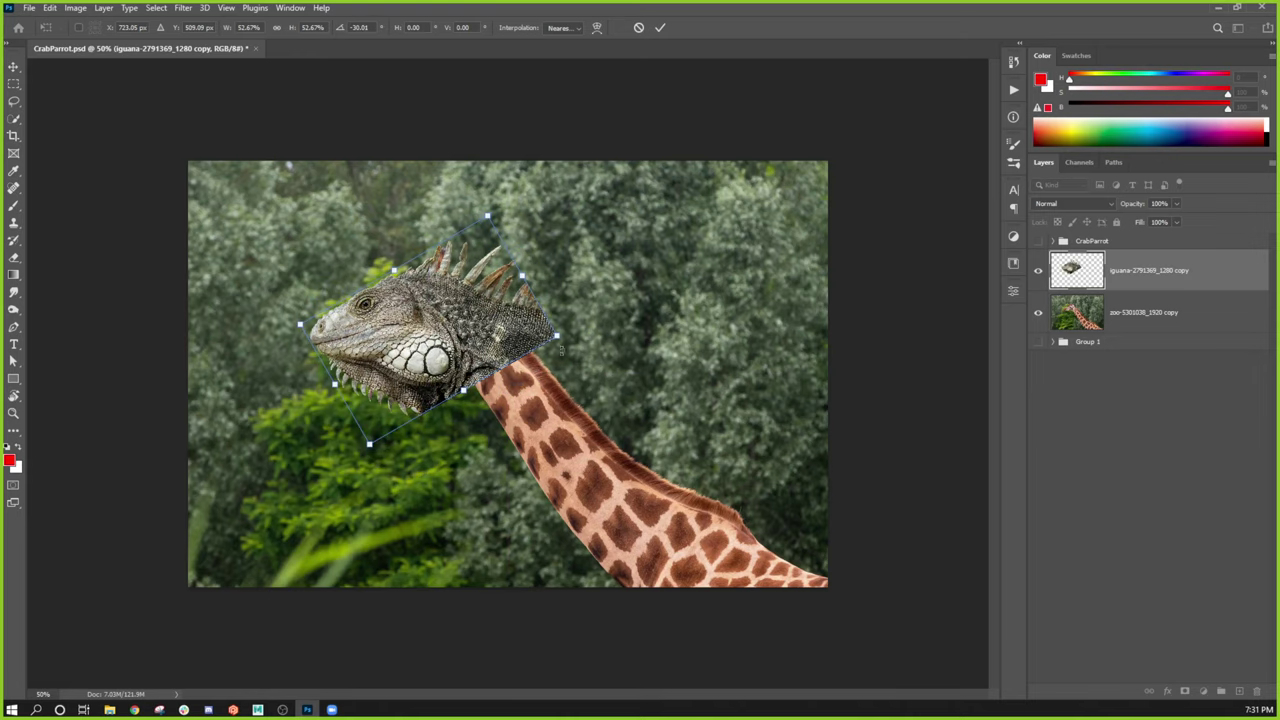
Step: Reduce the iguana head to about 47% scale, rotate it to about -35°, and apply the transform with its base against the giraffe's neck
left_click_drag(560, 337, 533, 334)
mouse_move(443, 336)
left_mouse_down()
mouse_move(513, 321)
mouse_move(463, 331)
left_mouse_up()
left_click_drag(569, 324, 580, 332)
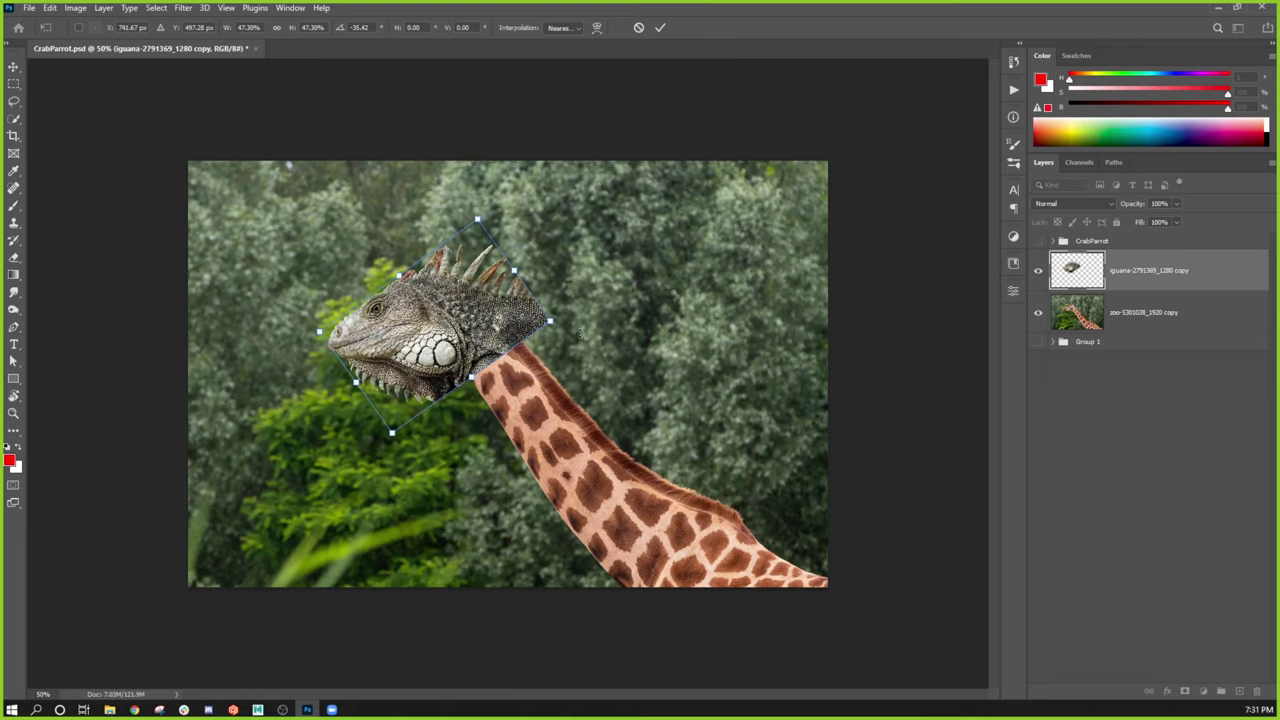
key("Return")
left_click_drag(472, 352, 471, 343)
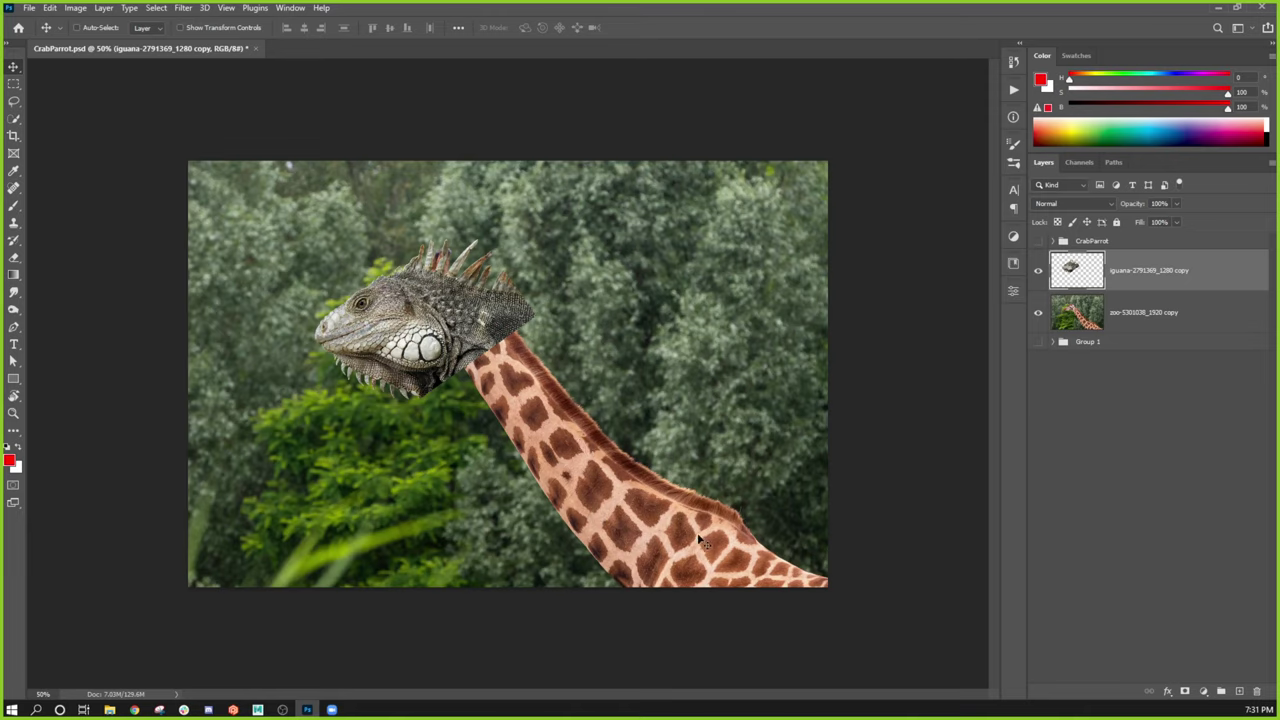
Step: Compare the iguana head with the giraffe's head beneath it by toggling the iguana copy's visibility up close
key("ctrl")
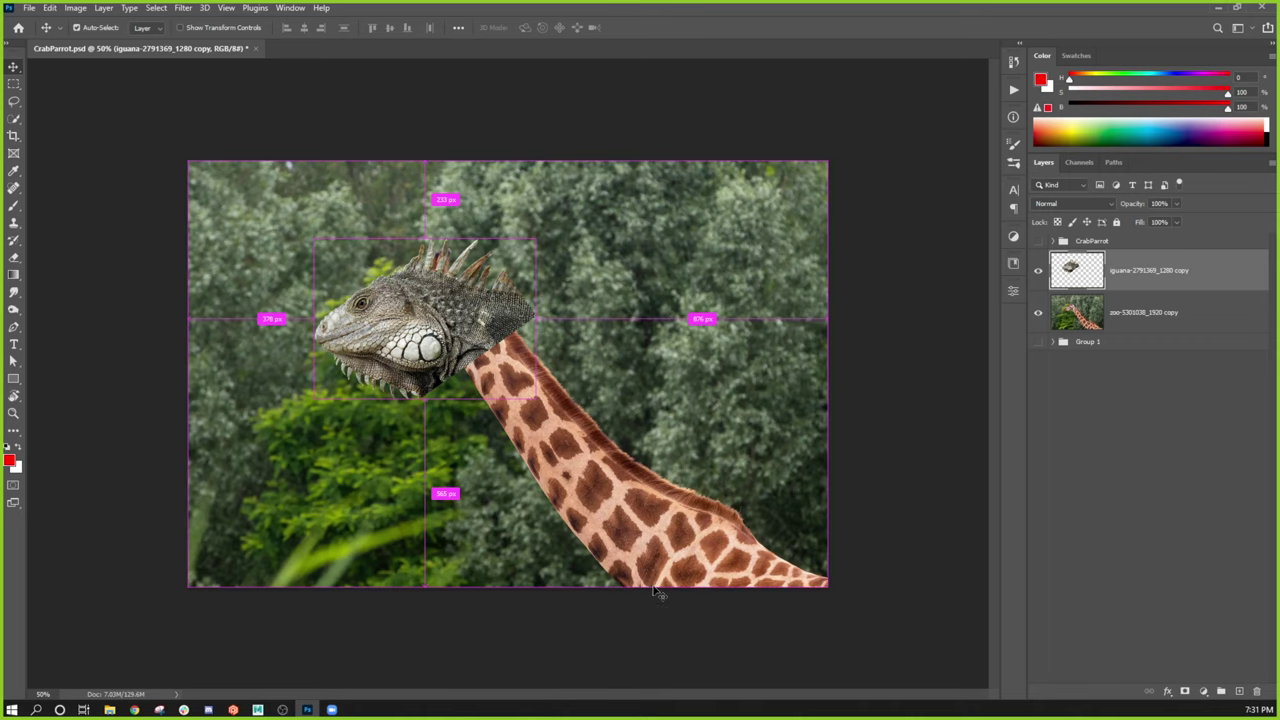
key("ctrl+plus")
key("ctrl+plus")
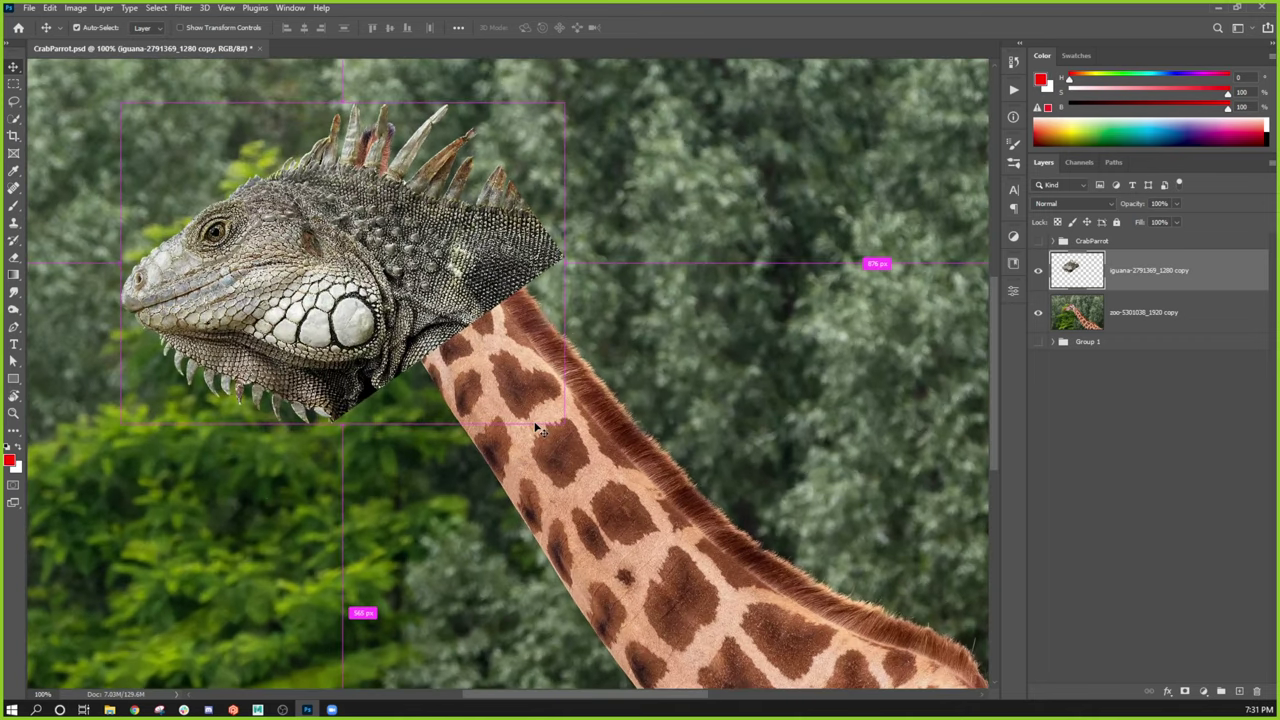
scroll(547, 428, "up", 8)
scroll(547, 428, "down", 8)
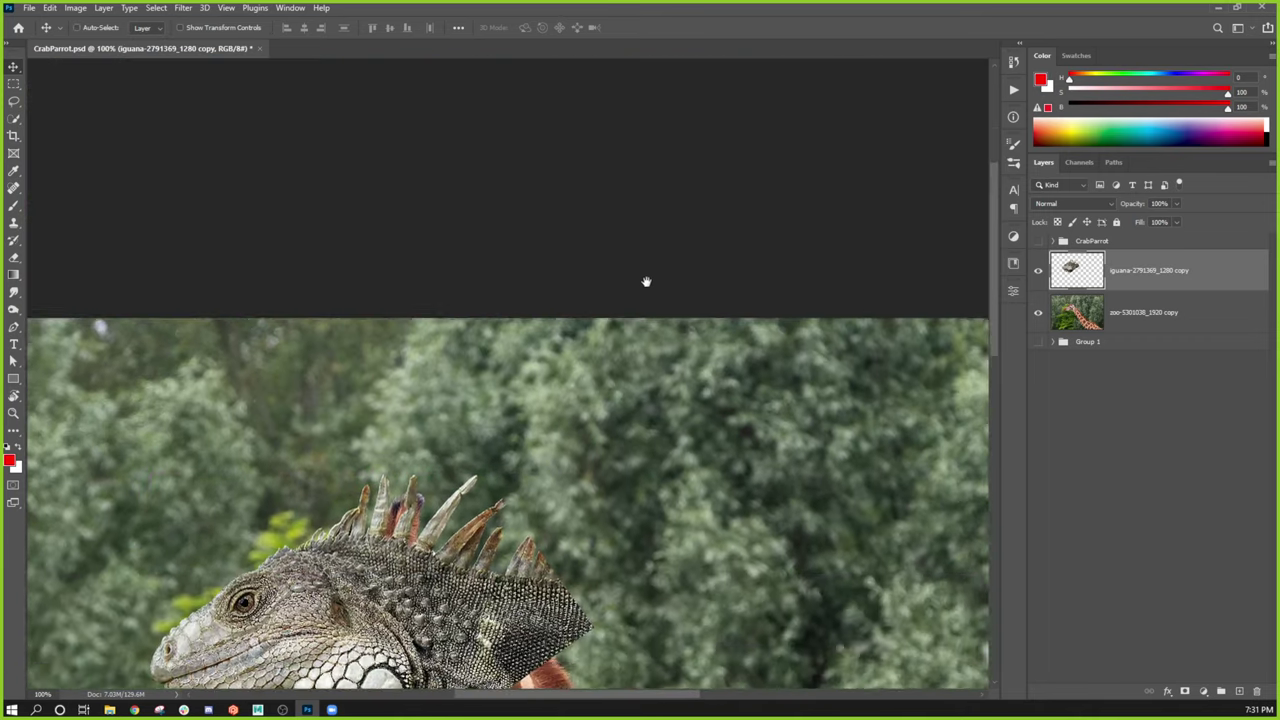
left_click_drag(609, 524, 629, 414)
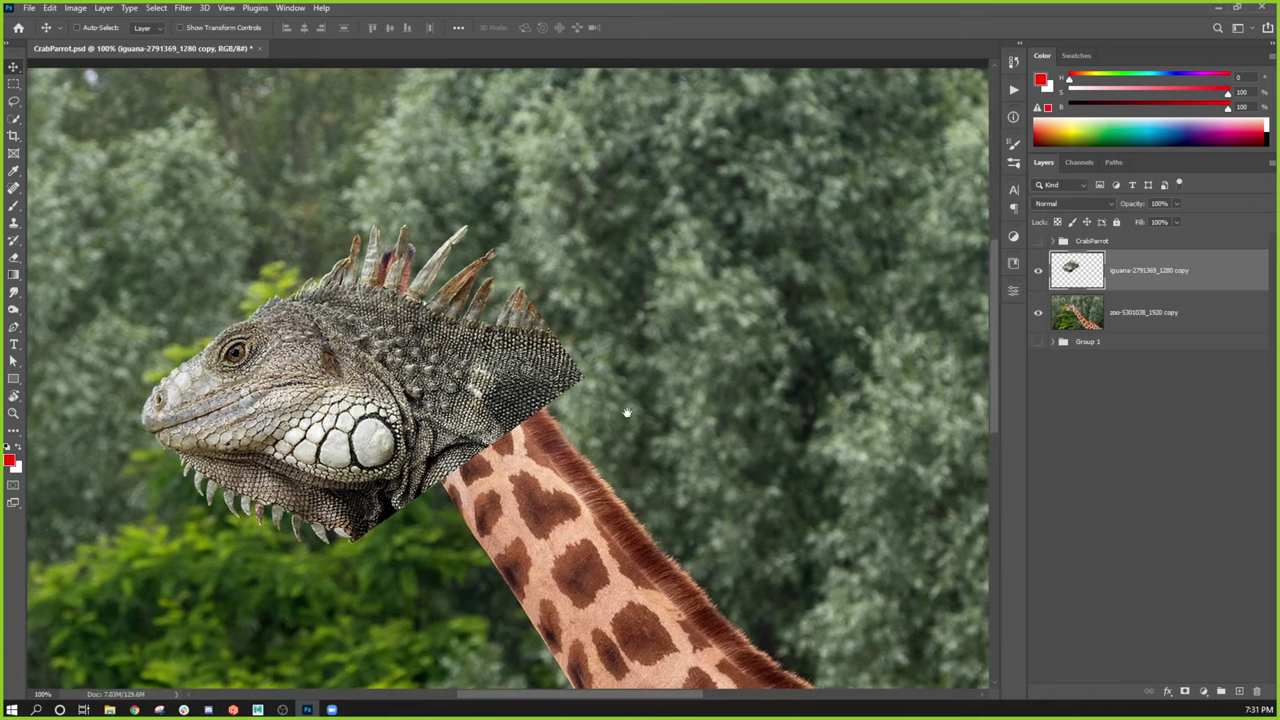
left_click(1039, 272)
left_click(1039, 272)
left_click(1039, 273)
left_click(1039, 274)
left_click(1040, 275)
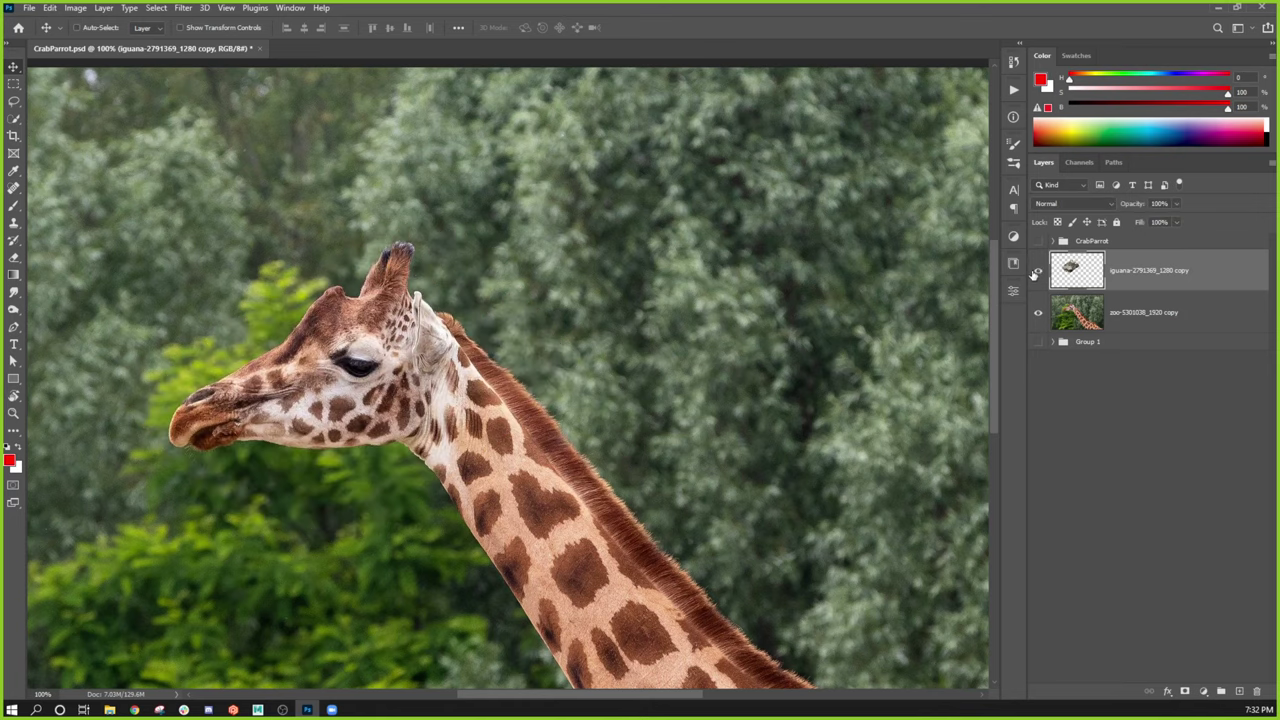
left_click(1039, 274)
Step: Duplicate the giraffe copy layer beneath itself, then hide the iguana copy with the upper giraffe layer active
left_click(1140, 312)
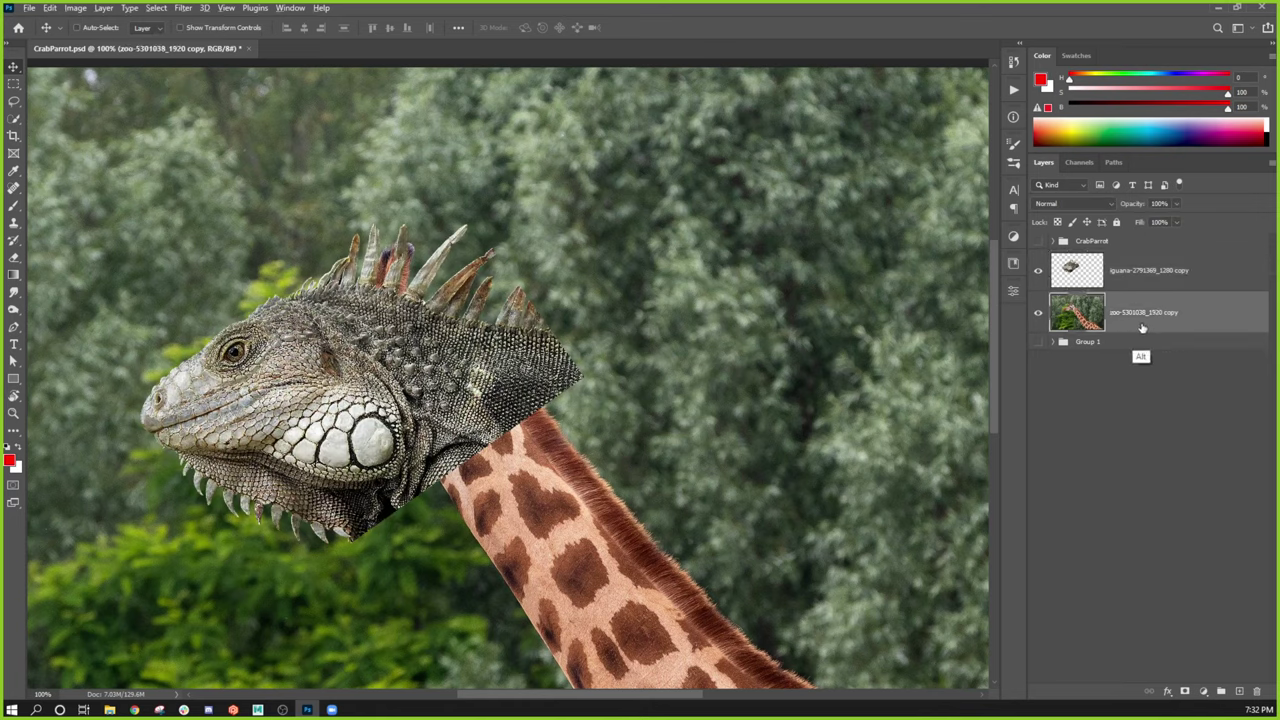
left_click_drag(1163, 327, 1163, 341)
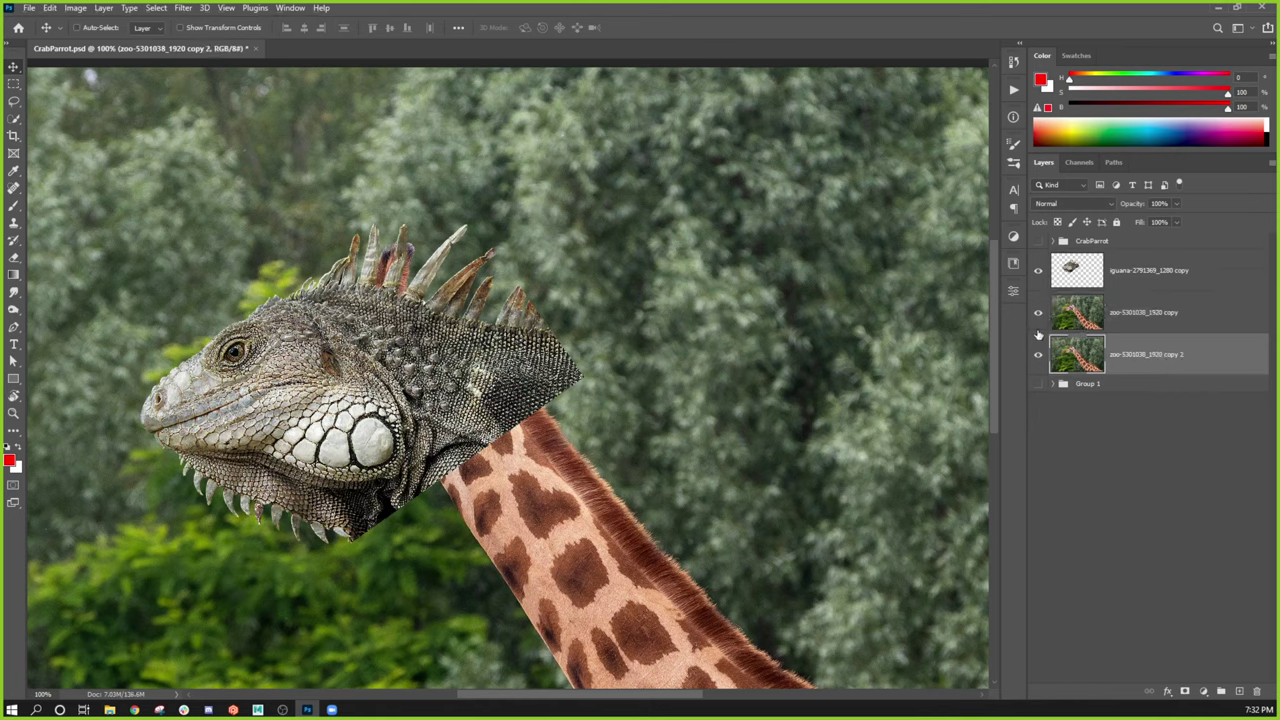
left_click(1141, 325)
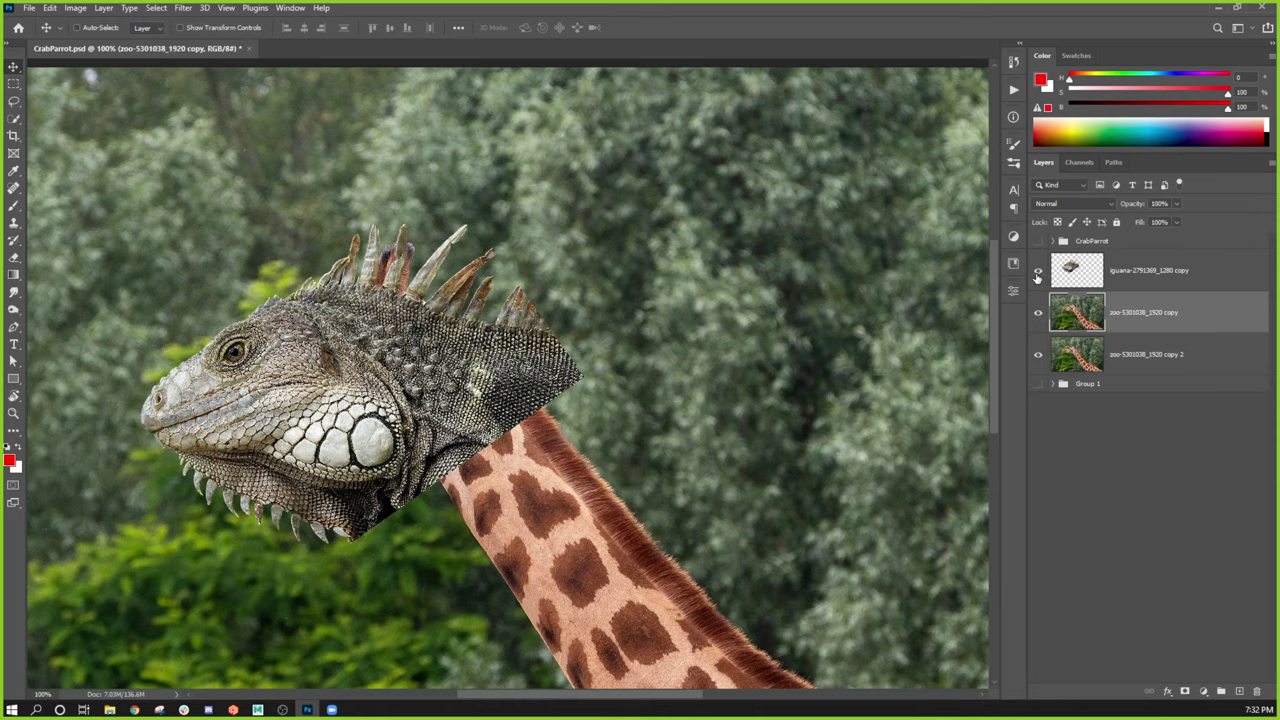
left_click(1037, 276)
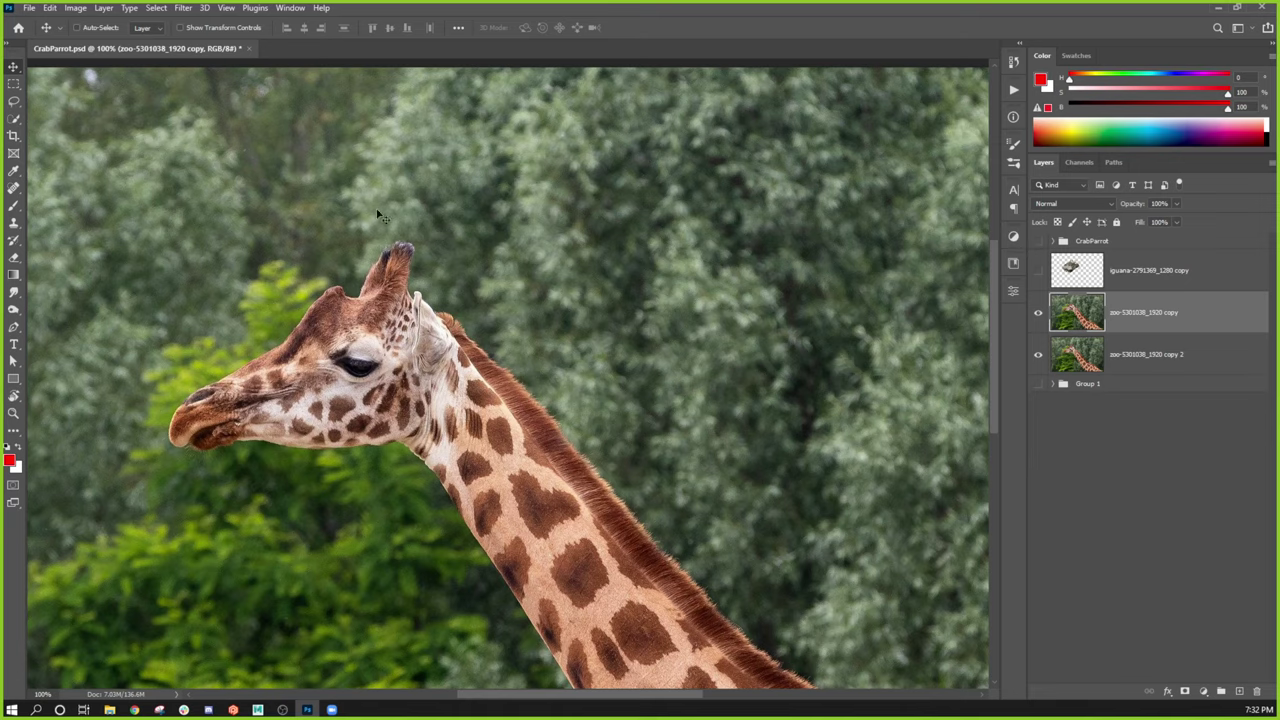
Step: Reset the foreground and background colours to default and marquee-select a rectangle around the giraffe's head and upper neck
key("ctrl+minus")
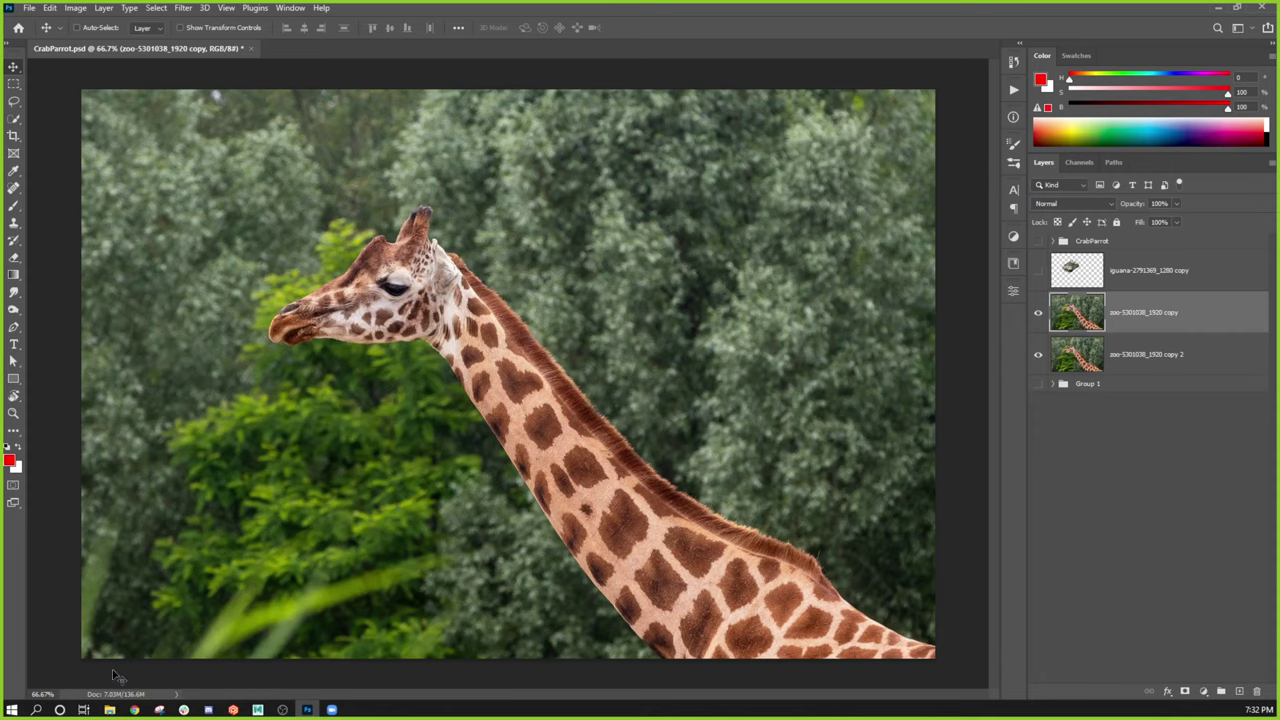
key("d")
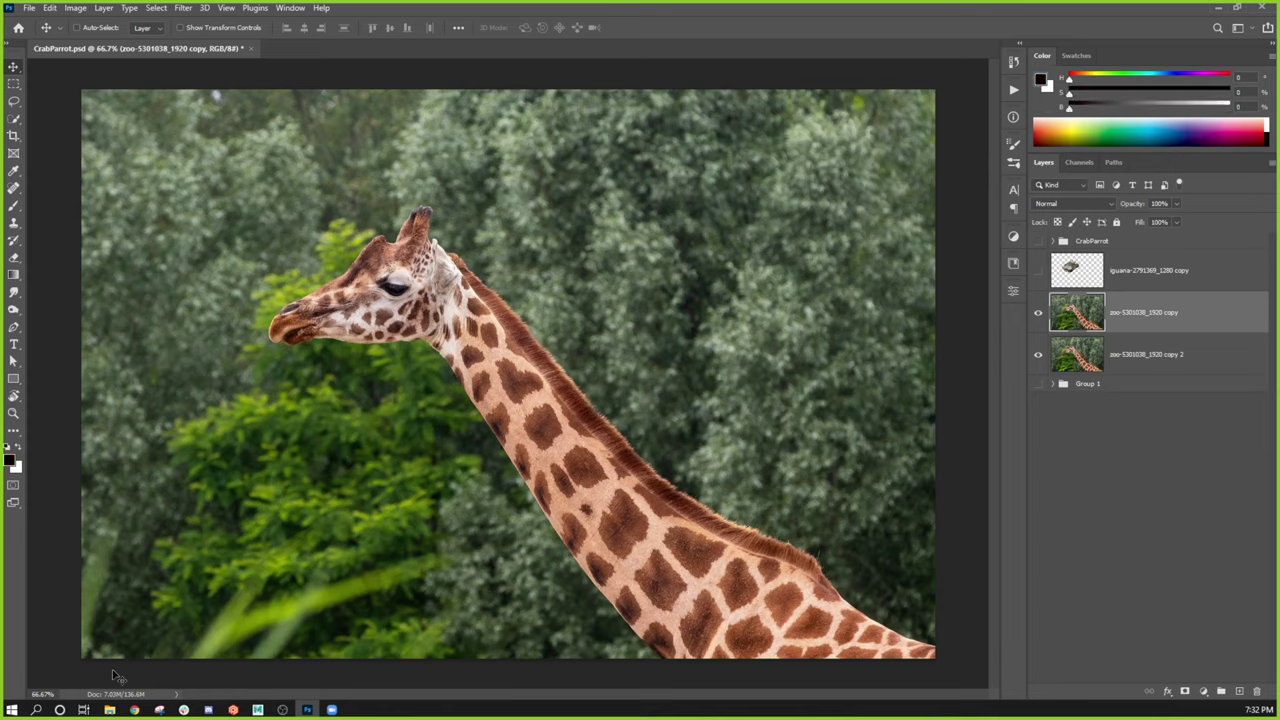
key("m")
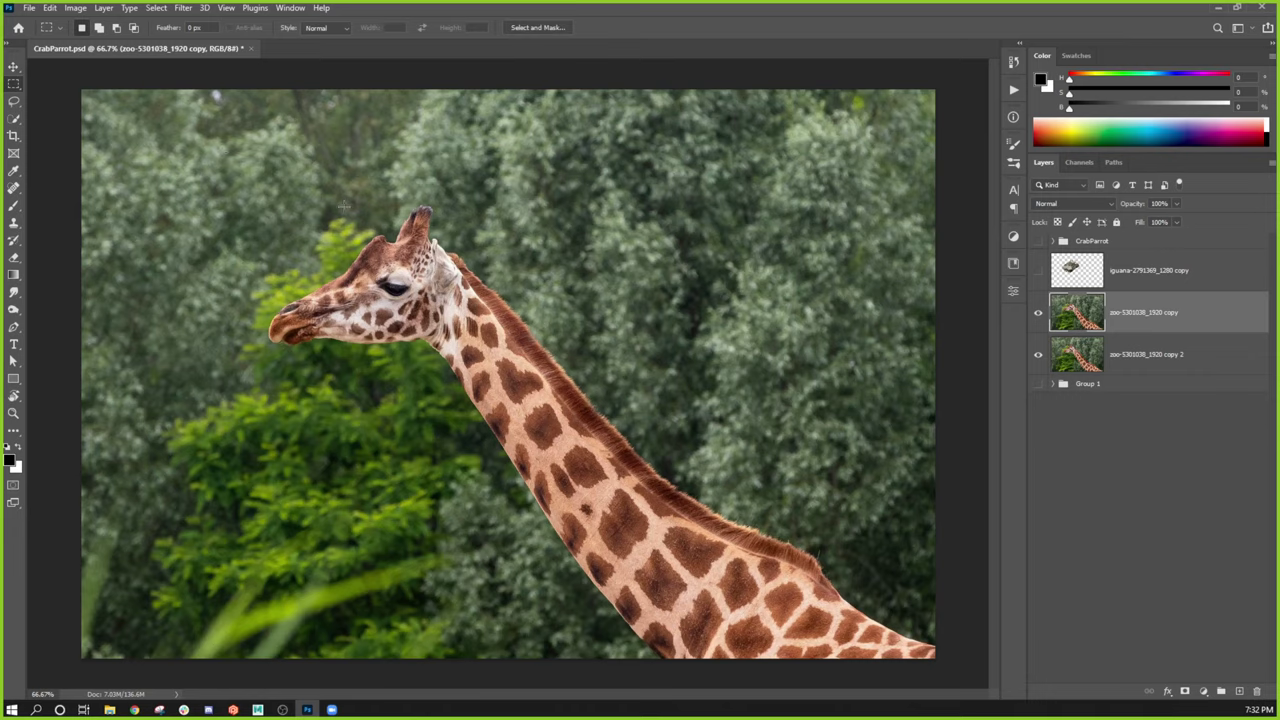
left_click_drag(222, 164, 568, 448)
Step: Fill the rectangle around the giraffe's head and upper neck with Content-Aware contents at 100% opacity, with Color Adaptation on, and deselect
left_click(48, 10)
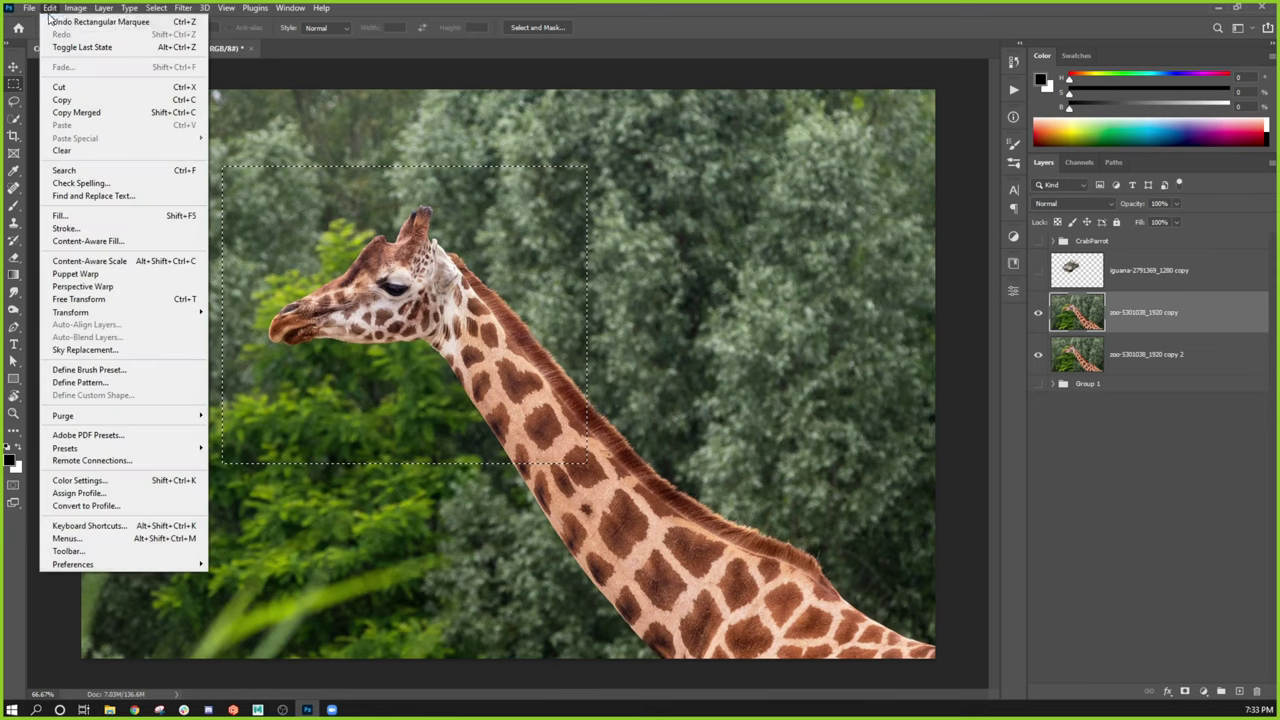
left_click(176, 218)
left_click_drag(845, 165, 782, 154)
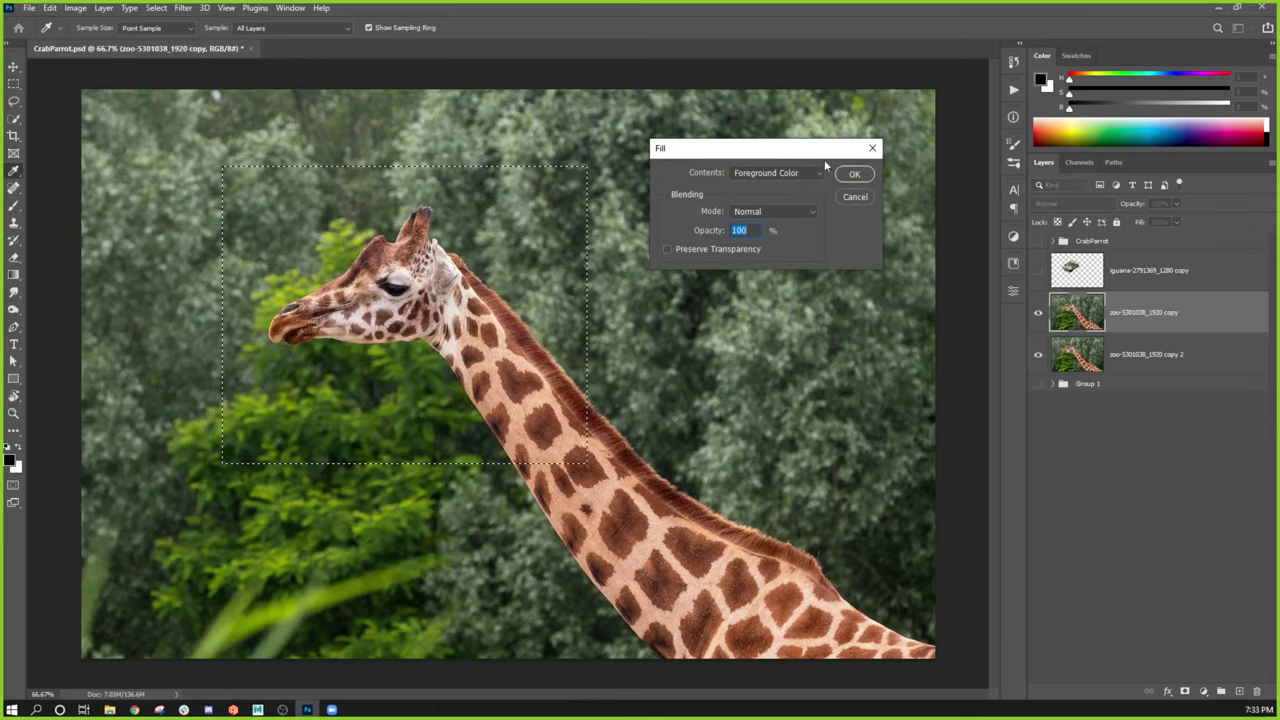
left_click(762, 172)
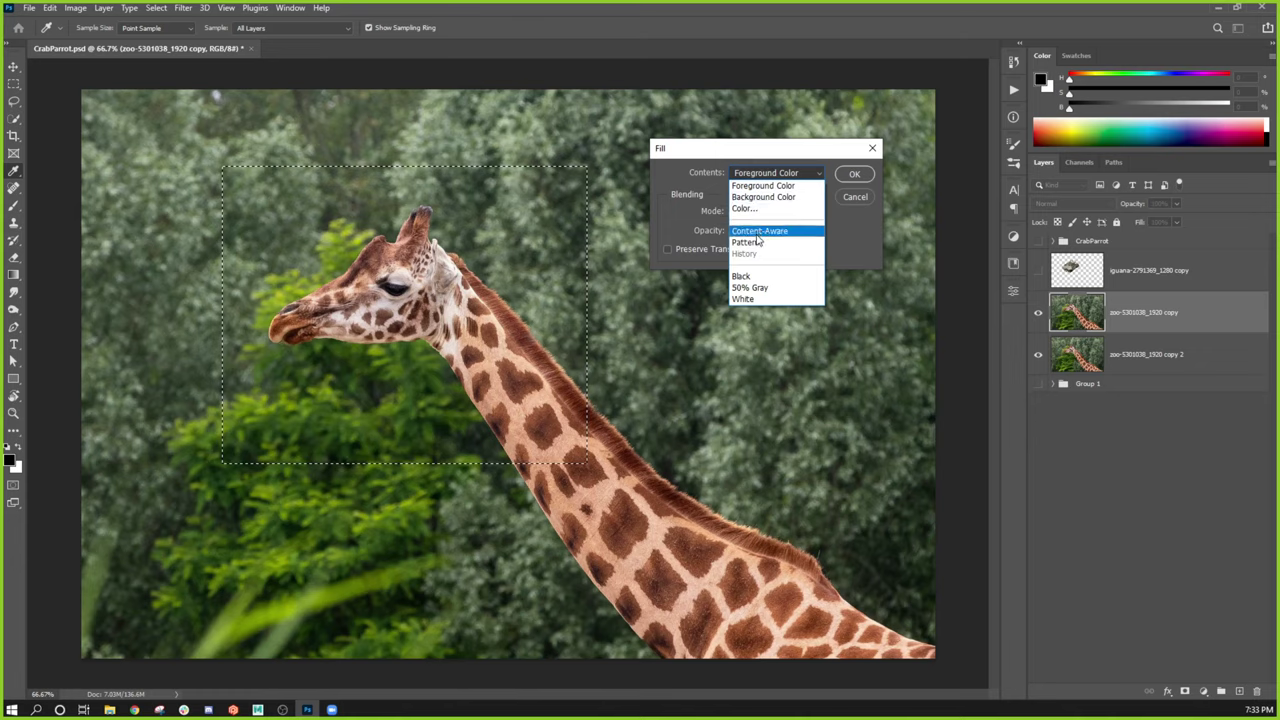
left_click(758, 233)
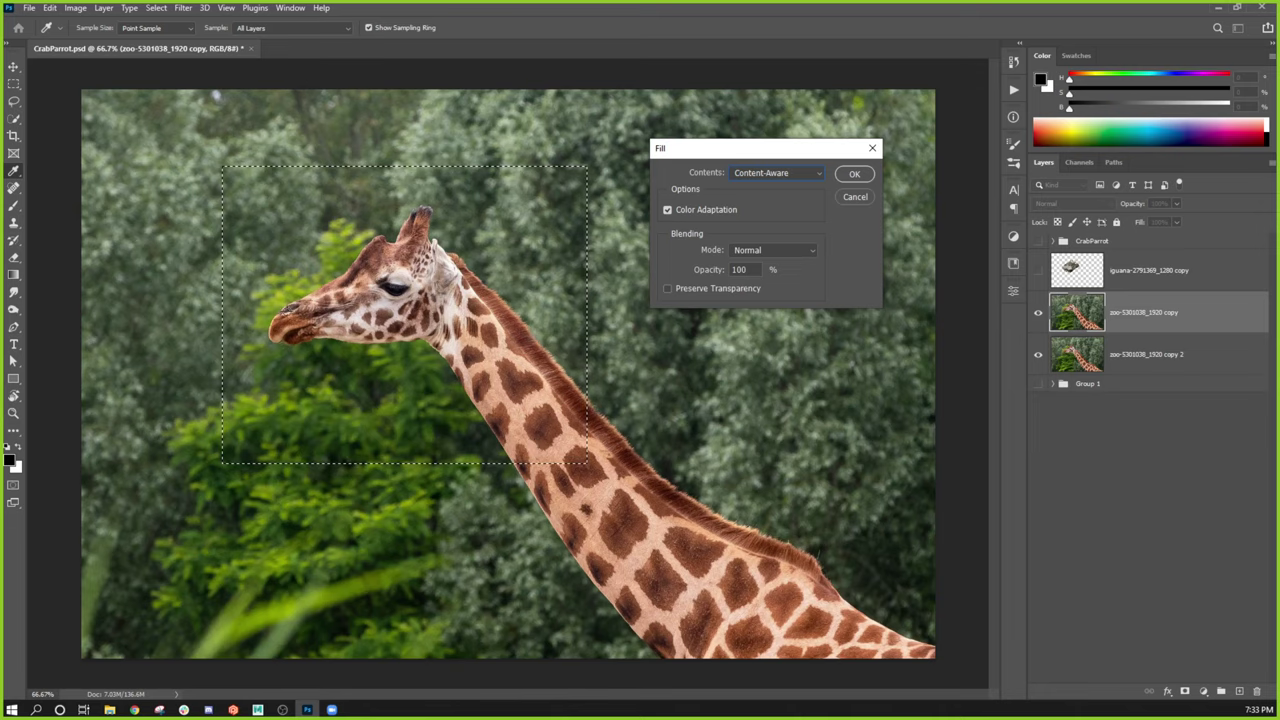
left_click(855, 176)
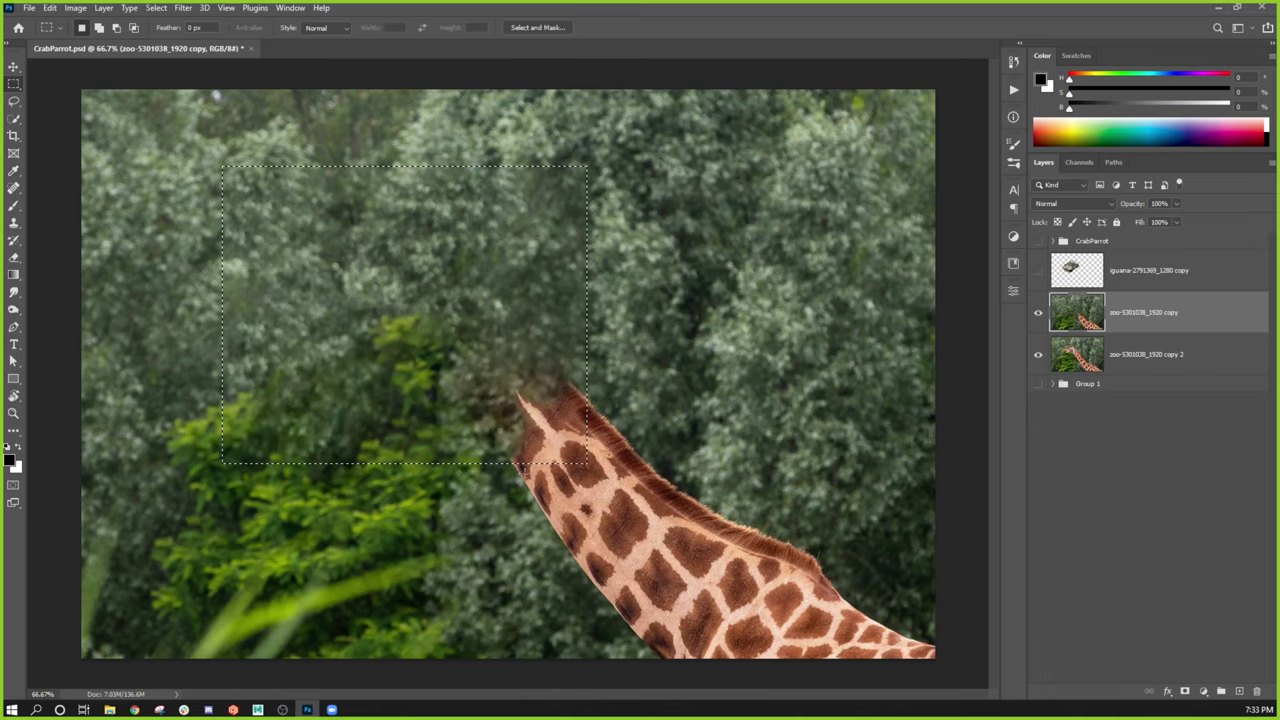
left_click(520, 512)
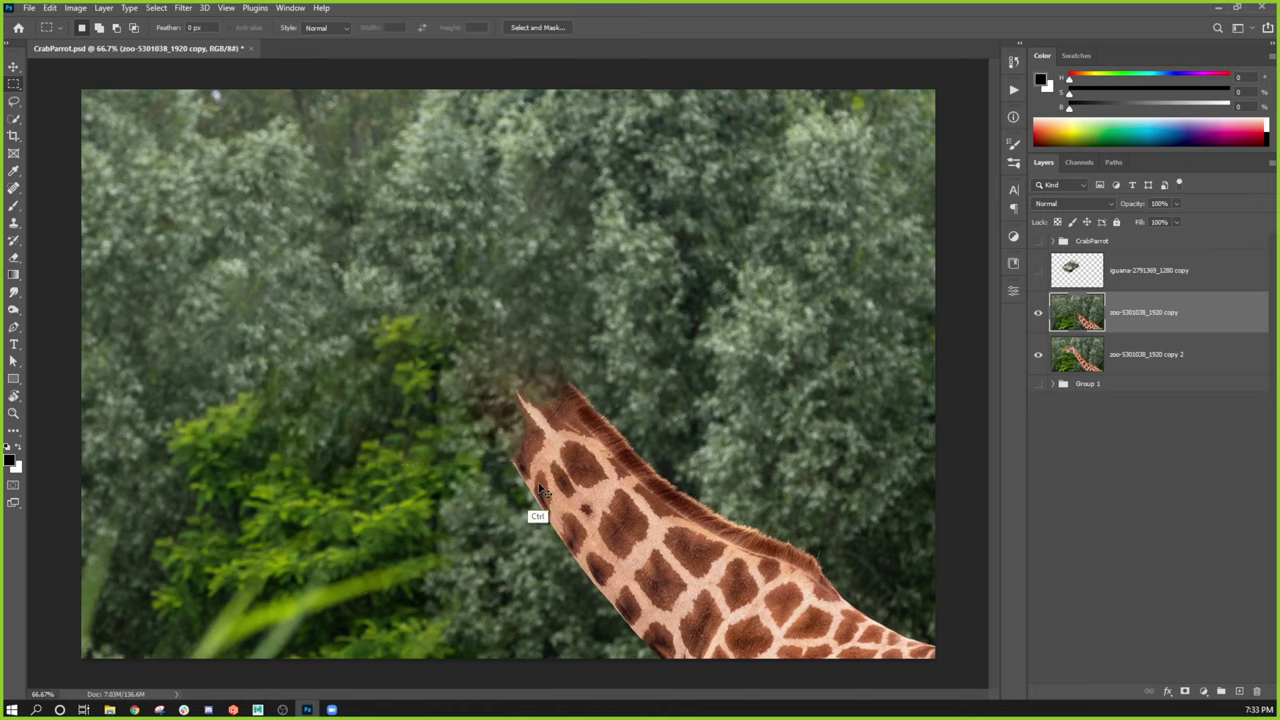
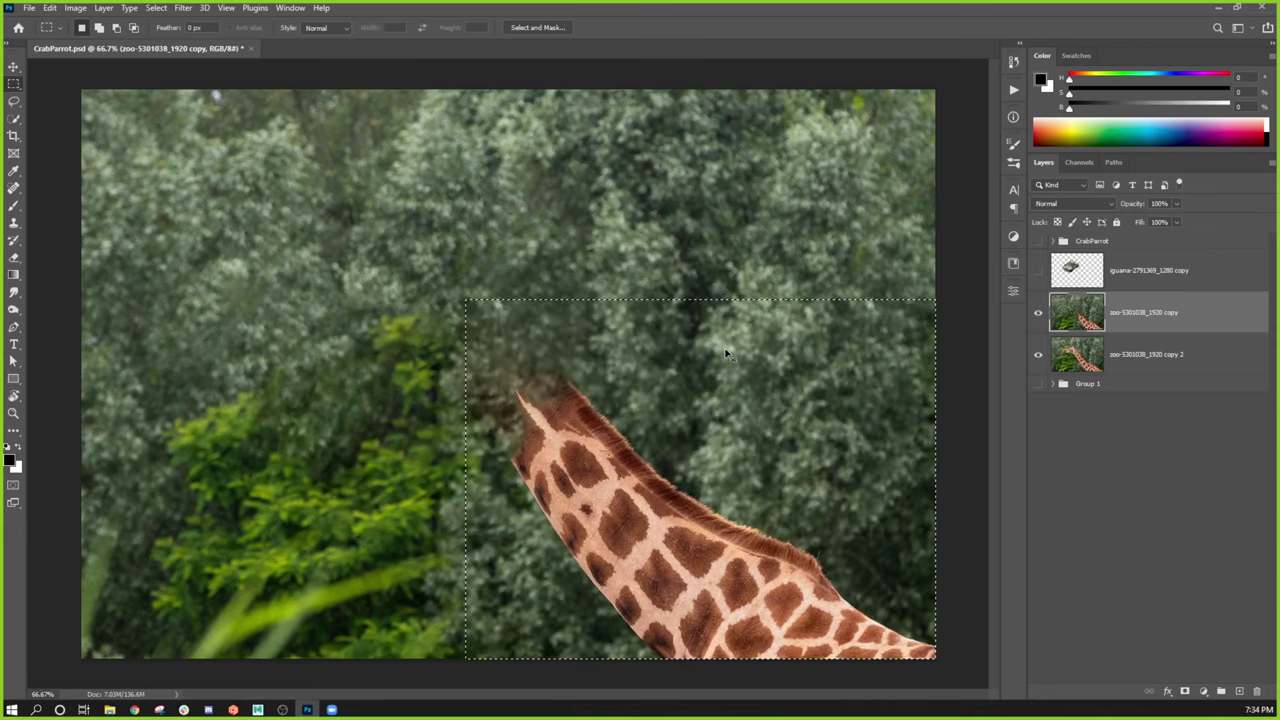
key("ctrl+d")
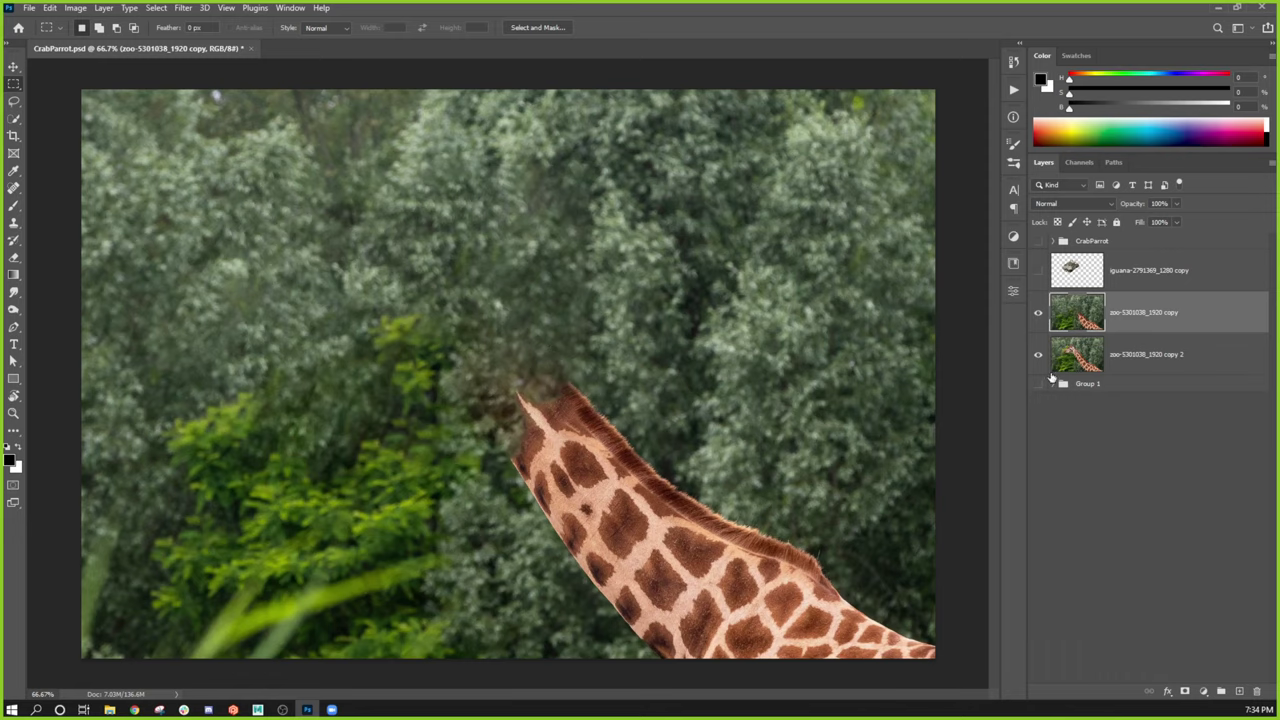
Step: With the Content-Aware Move tool, move a large foliage patch down over the remaining neck, apply it and deselect
left_click(15, 243)
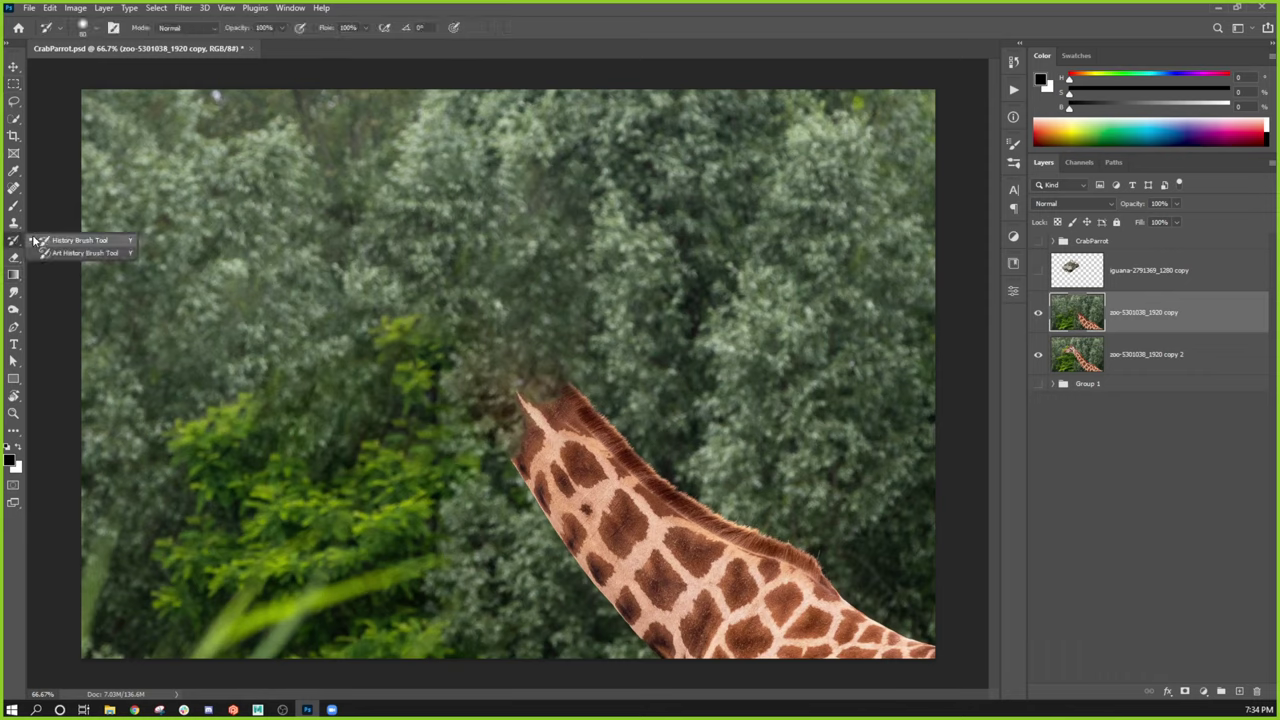
left_click(15, 191)
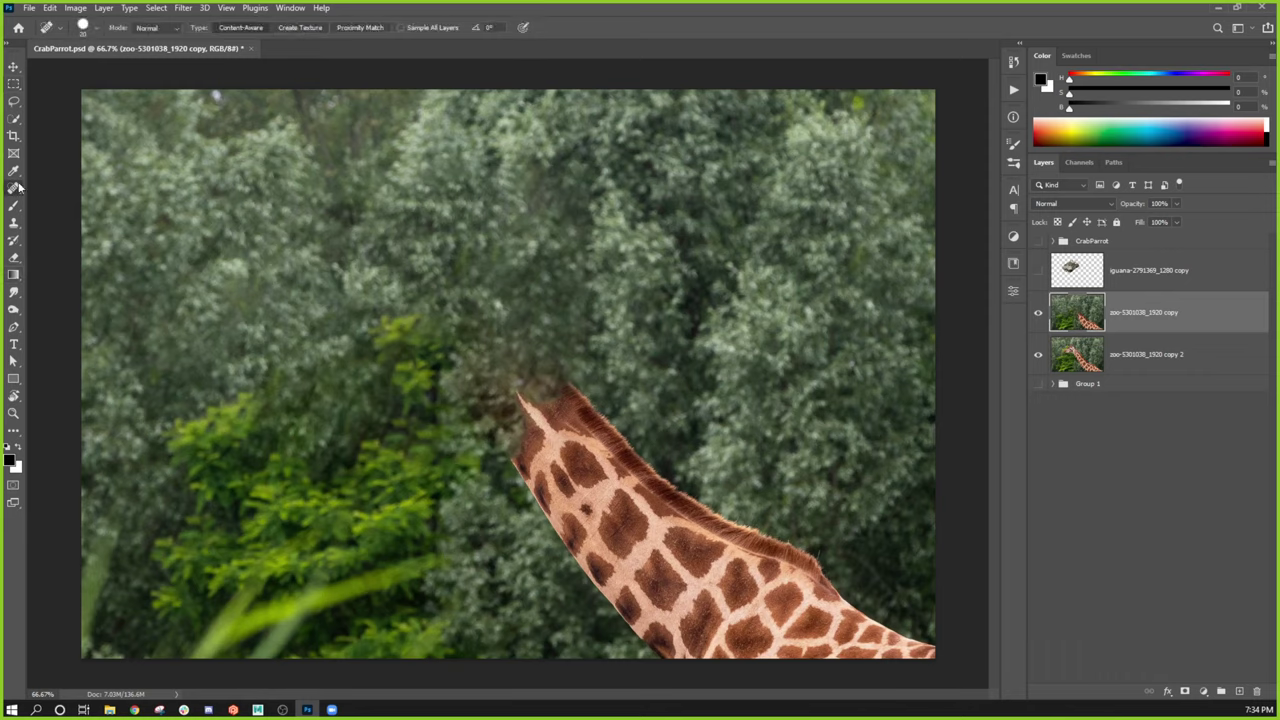
left_click(16, 190)
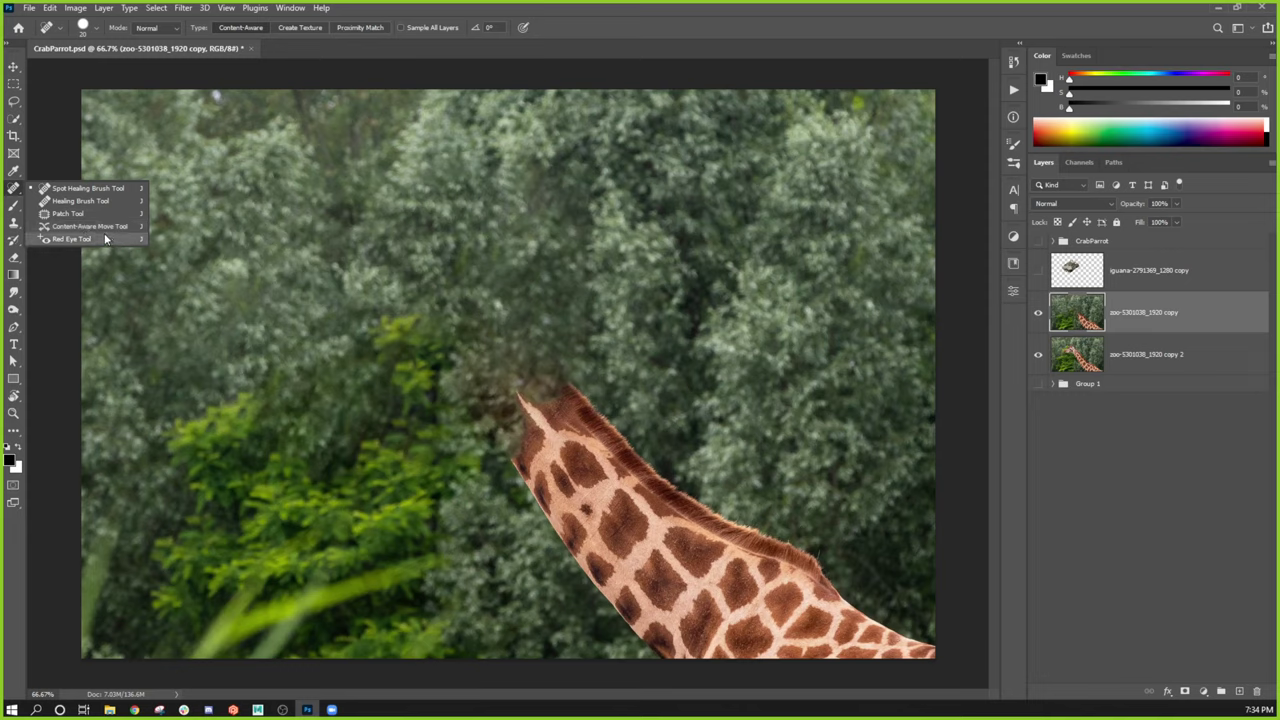
left_click(13, 189)
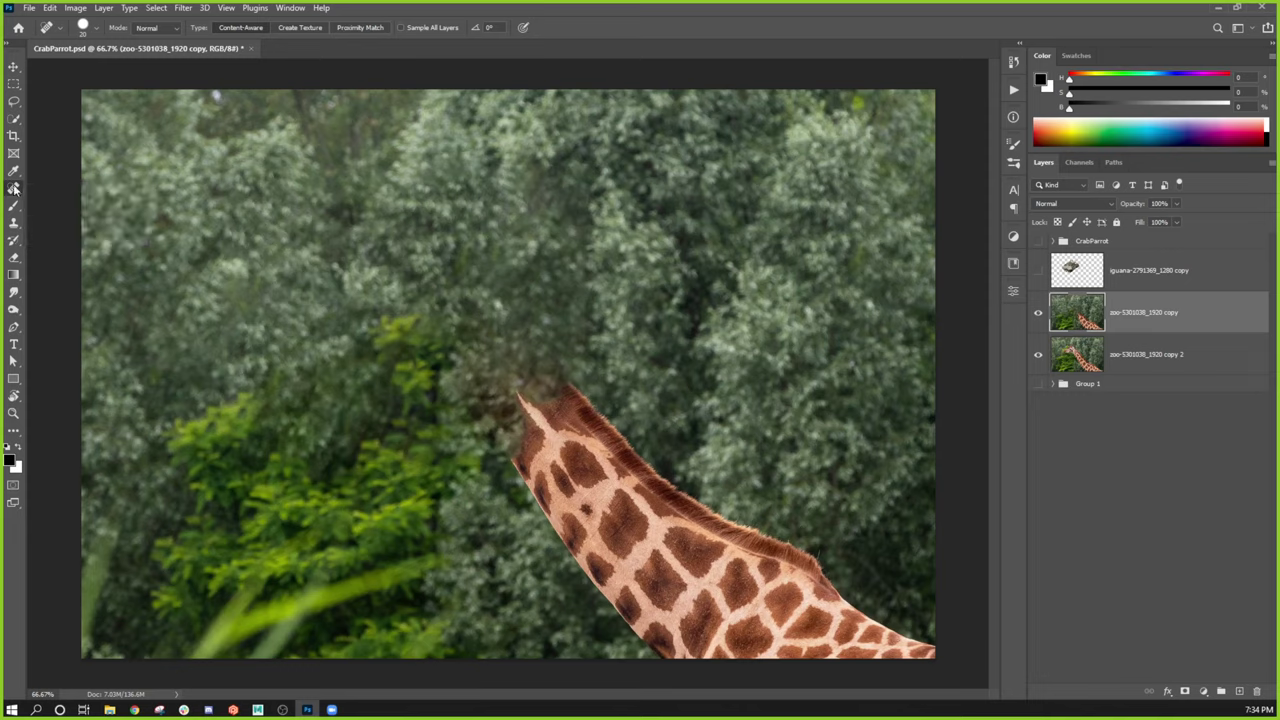
left_click_drag(13, 192, 80, 194)
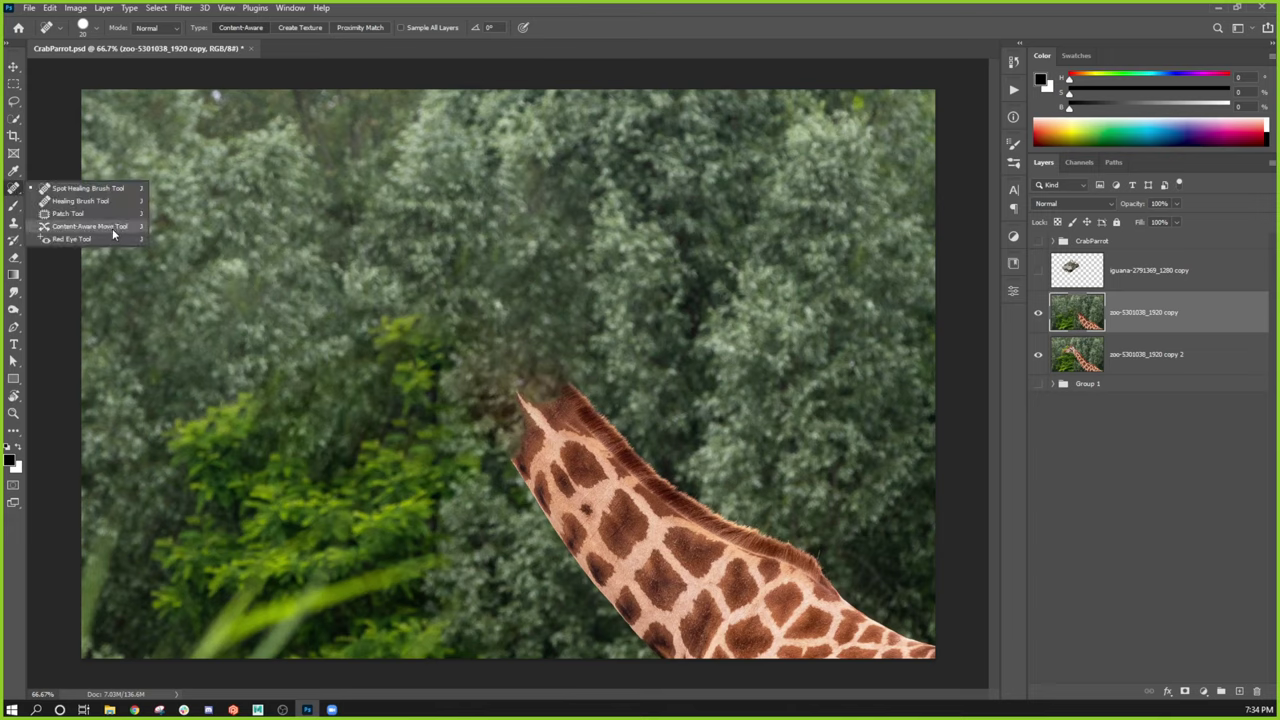
left_click(90, 226)
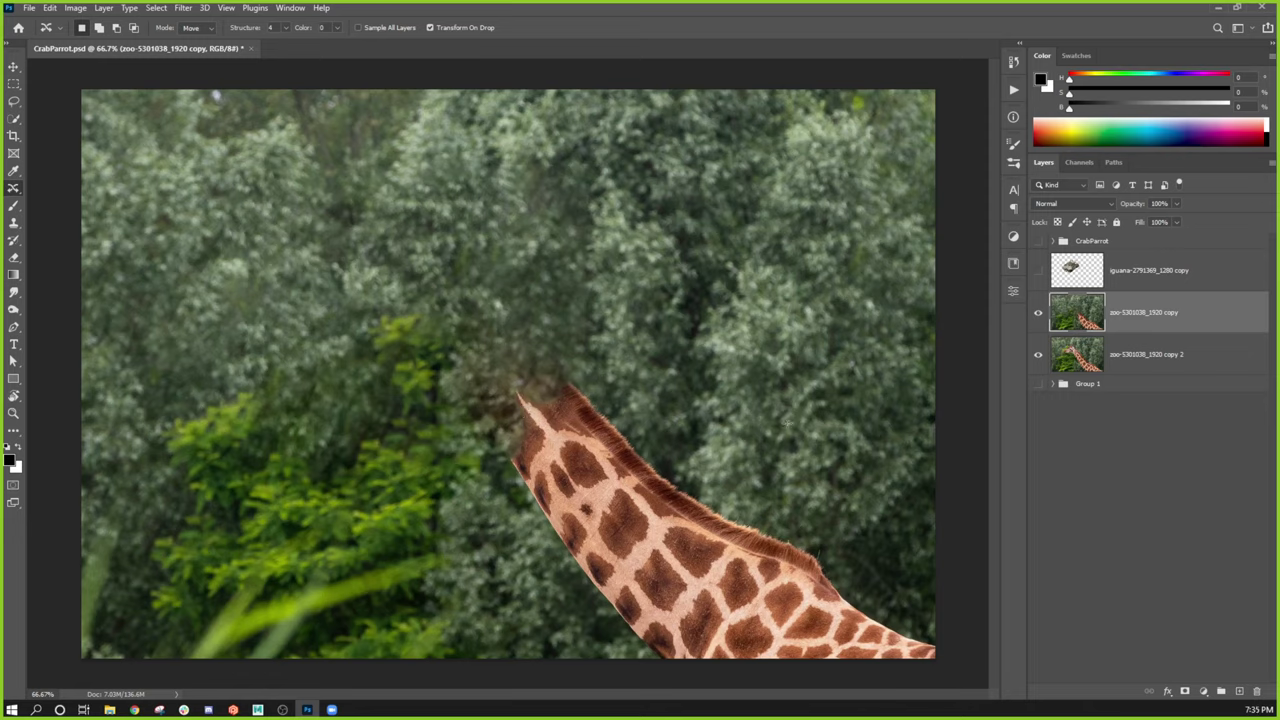
mouse_move(785, 414)
left_mouse_down()
mouse_move(548, 262)
mouse_move(655, 162)
mouse_move(934, 292)
mouse_move(935, 480)
mouse_move(785, 414)
left_mouse_up()
mouse_move(818, 312)
left_mouse_down()
mouse_move(713, 577)
mouse_move(659, 484)
left_mouse_up()
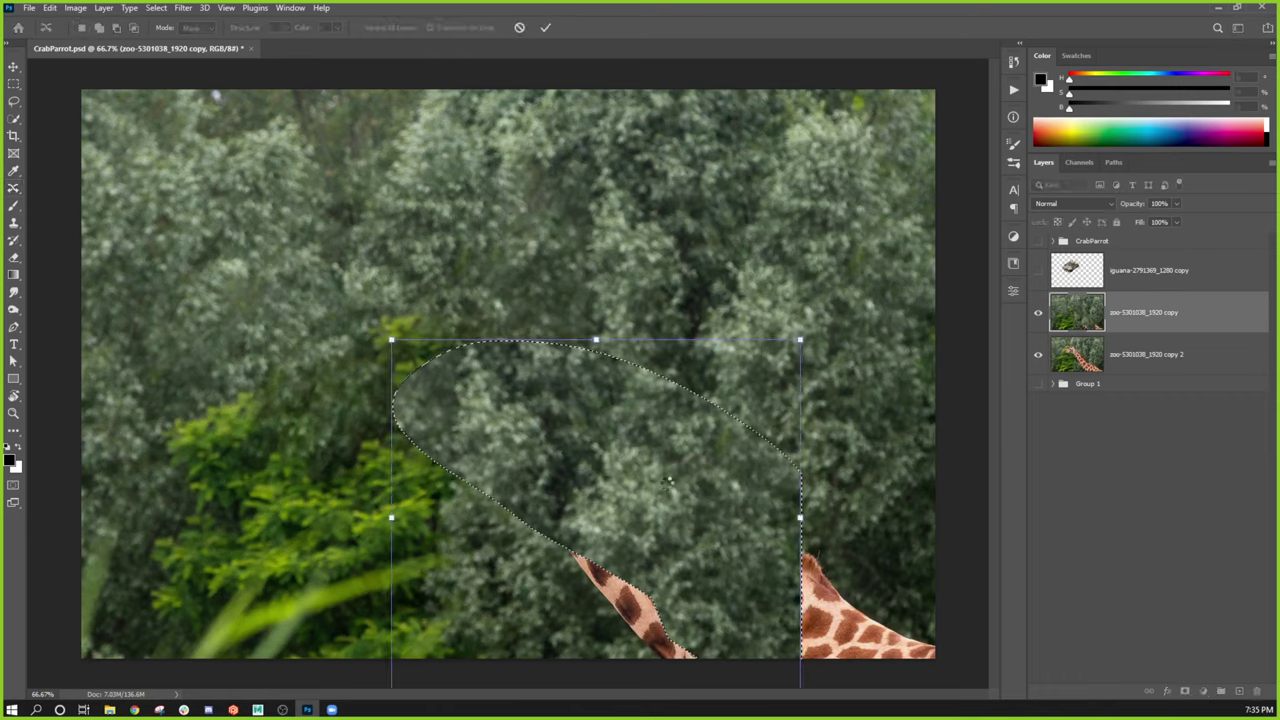
key("Return")
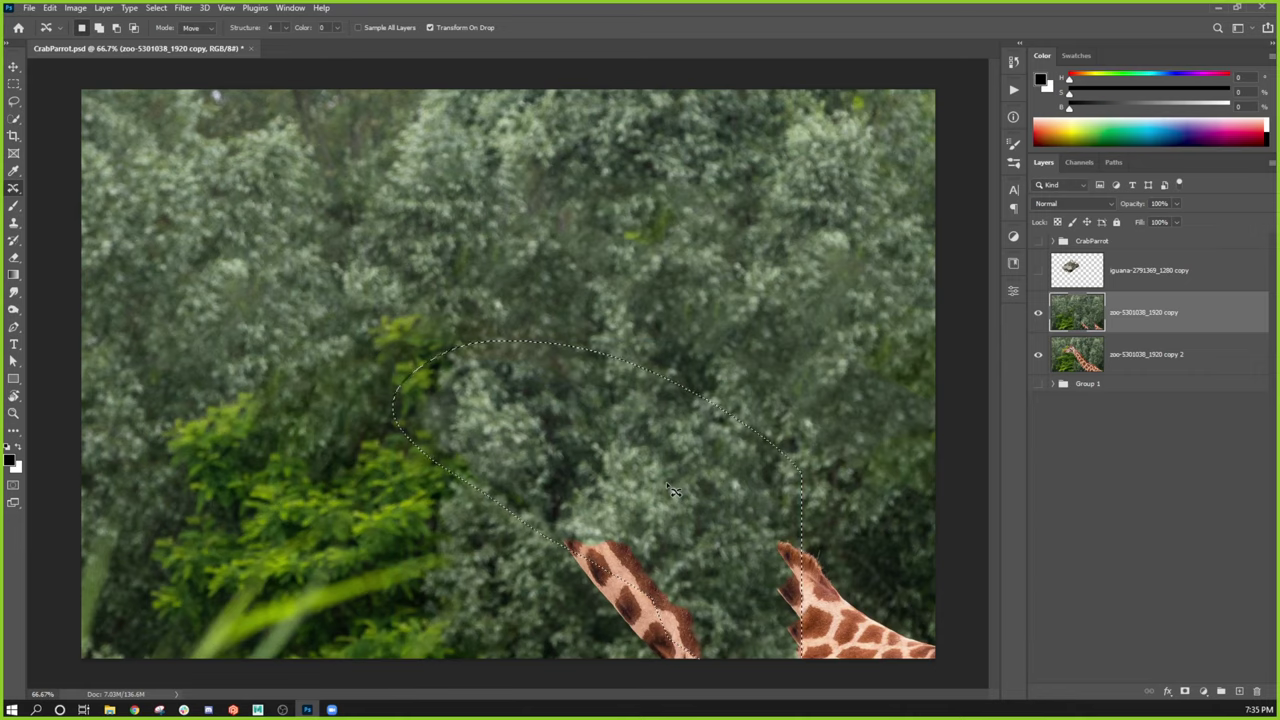
key("ctrl+d")
Step: Cover the leftover pieces of the giraffe's body with another foliage patch from the upper background using Content-Aware Move, and deselect
mouse_move(590, 126)
left_mouse_down()
mouse_move(851, 144)
mouse_move(778, 418)
mouse_move(720, 92)
left_mouse_up()
mouse_move(791, 289)
left_mouse_down()
mouse_move(785, 462)
mouse_move(808, 632)
mouse_move(826, 647)
left_mouse_up()
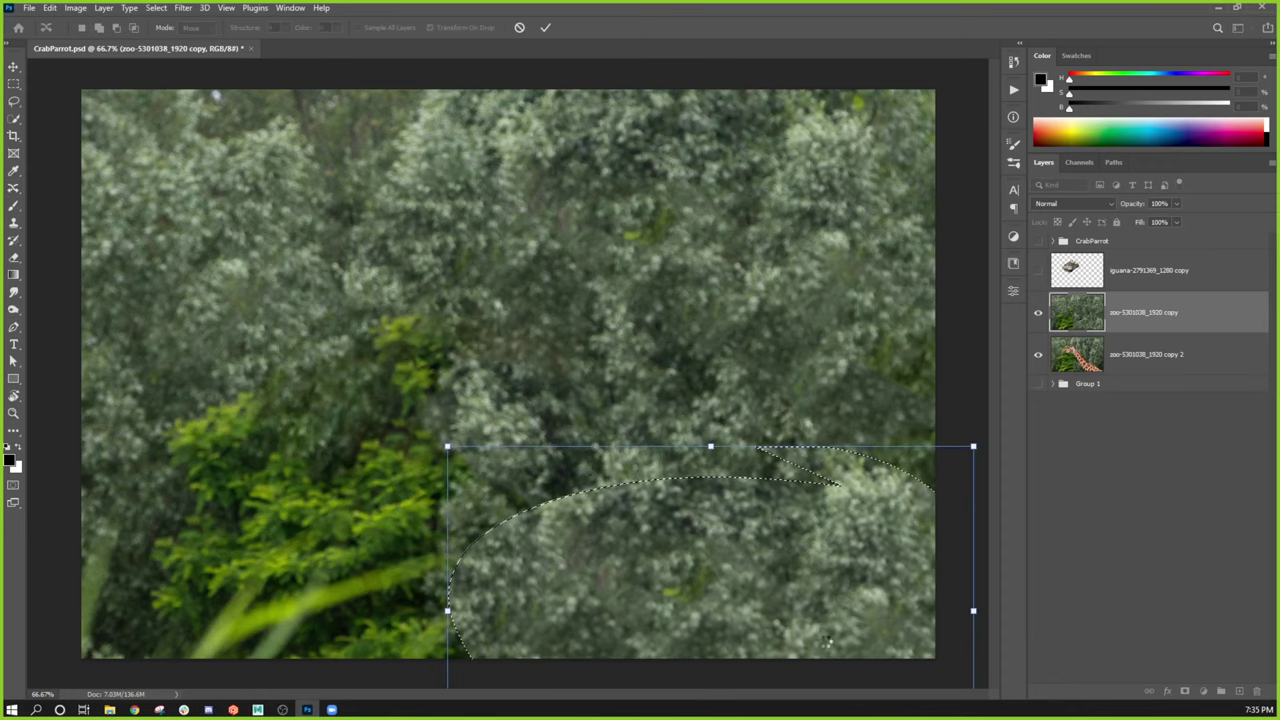
key("Return")
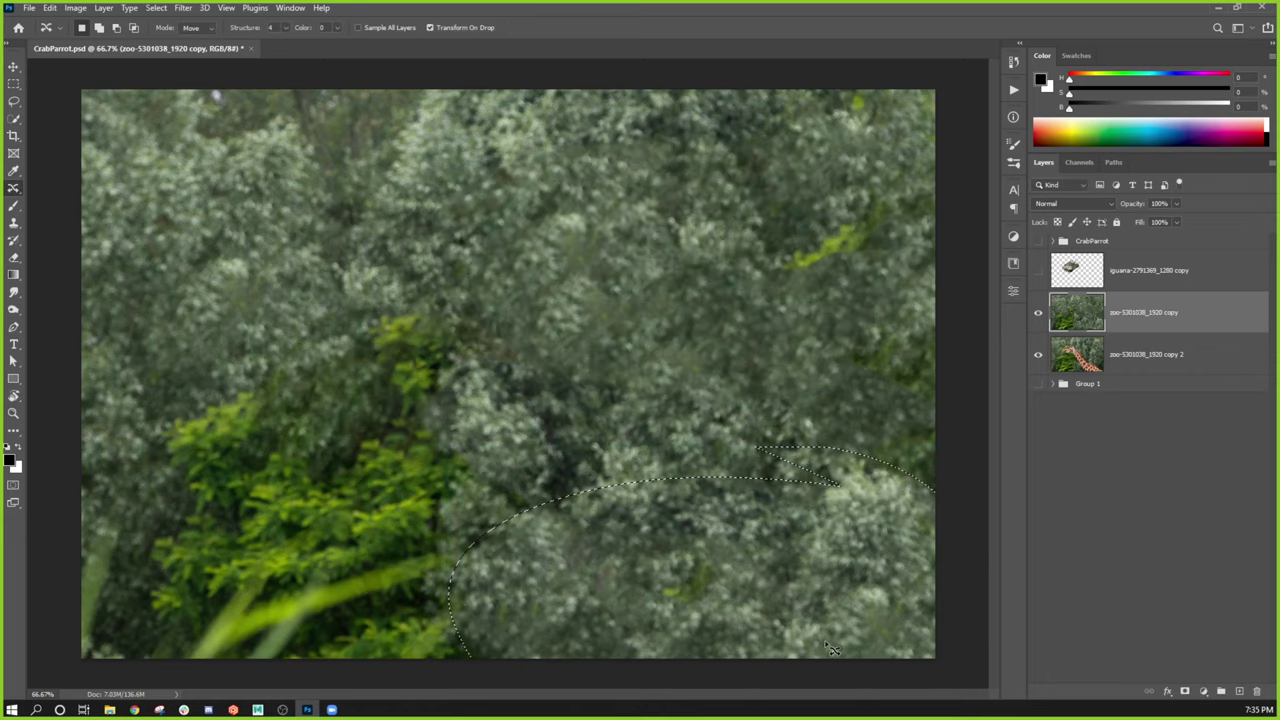
key("ctrl+d")
Step: Compare the giraffe-free background with the original photo beneath by toggling the upper giraffe copy's visibility
left_click(15, 192)
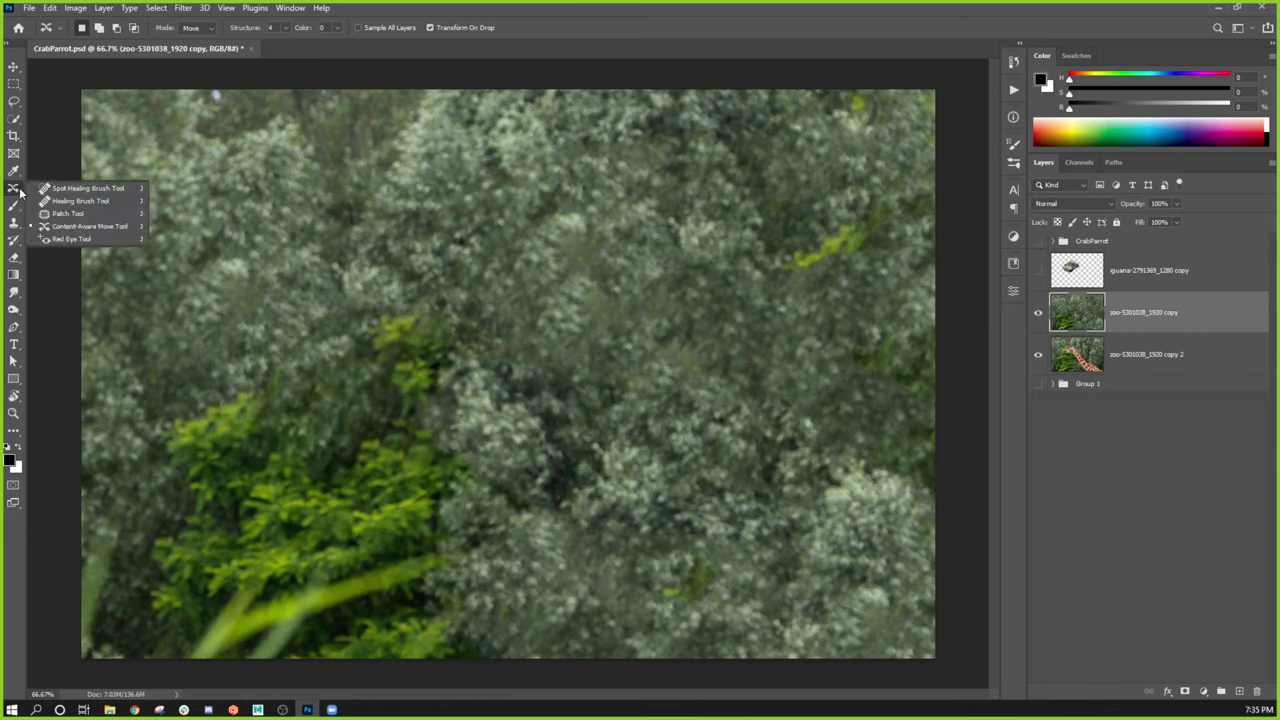
left_click(86, 232)
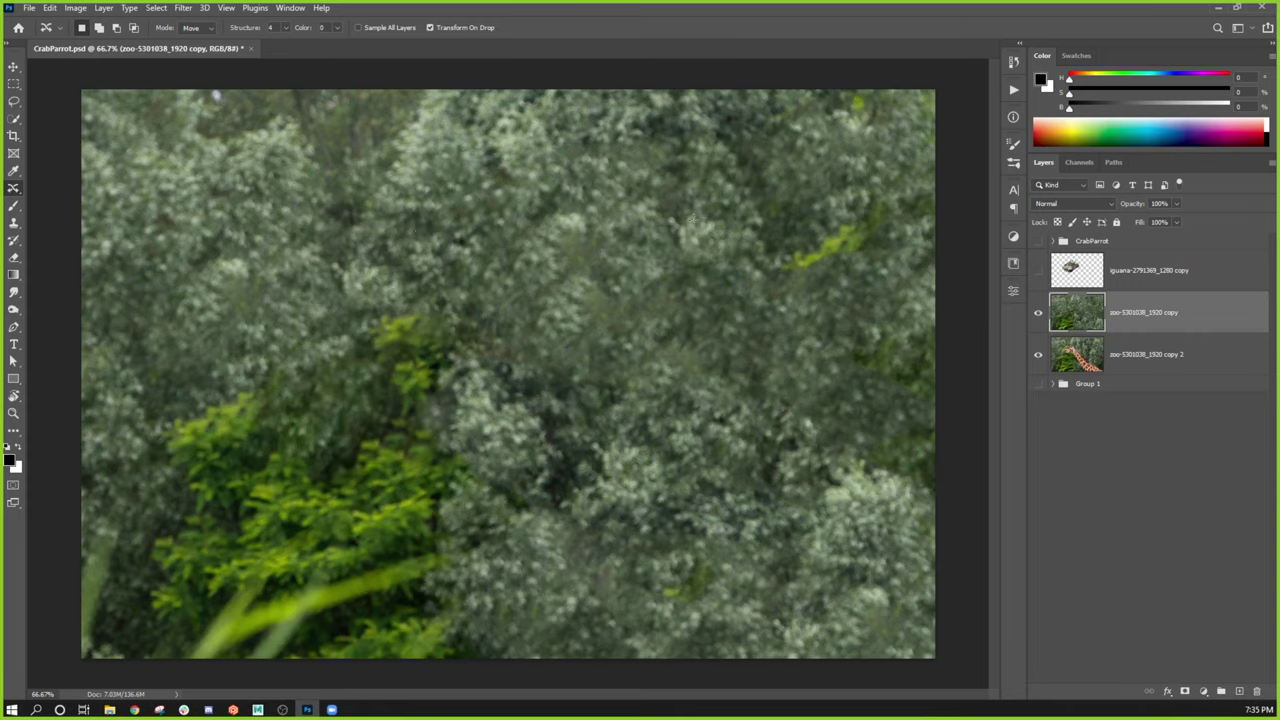
left_click(1038, 318)
left_click(1036, 319)
left_click(1033, 320)
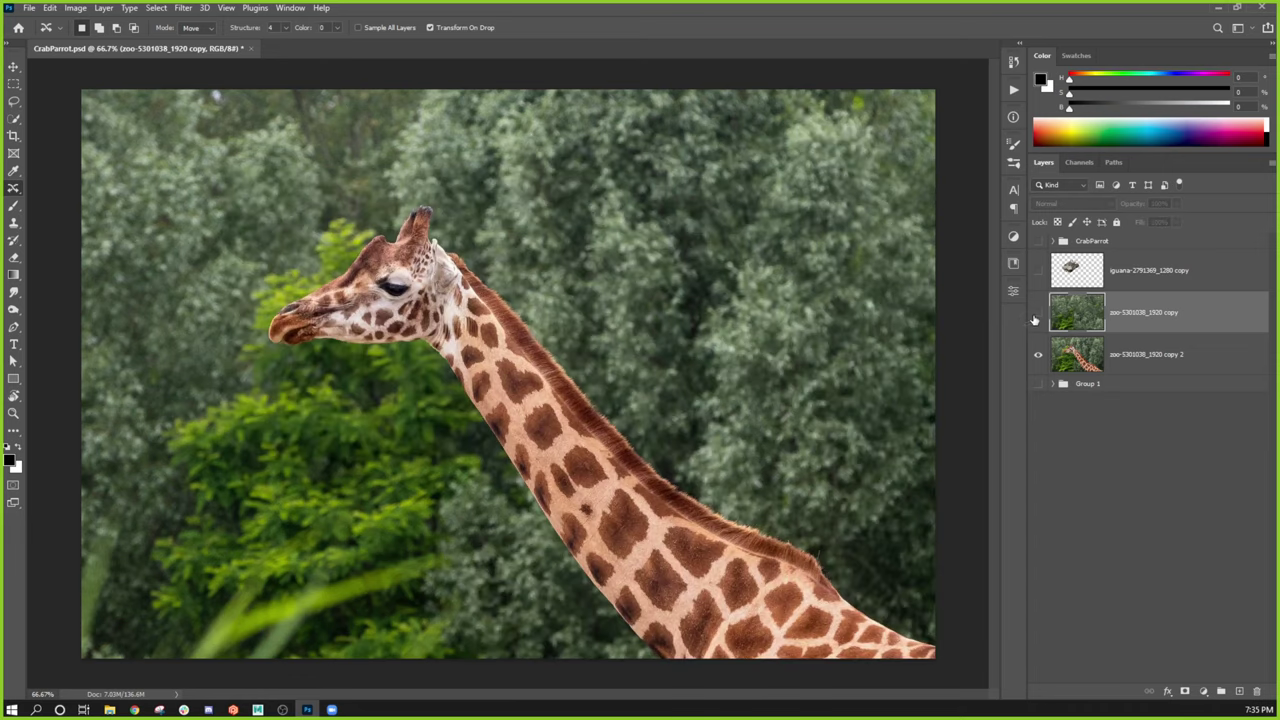
left_click(1036, 318)
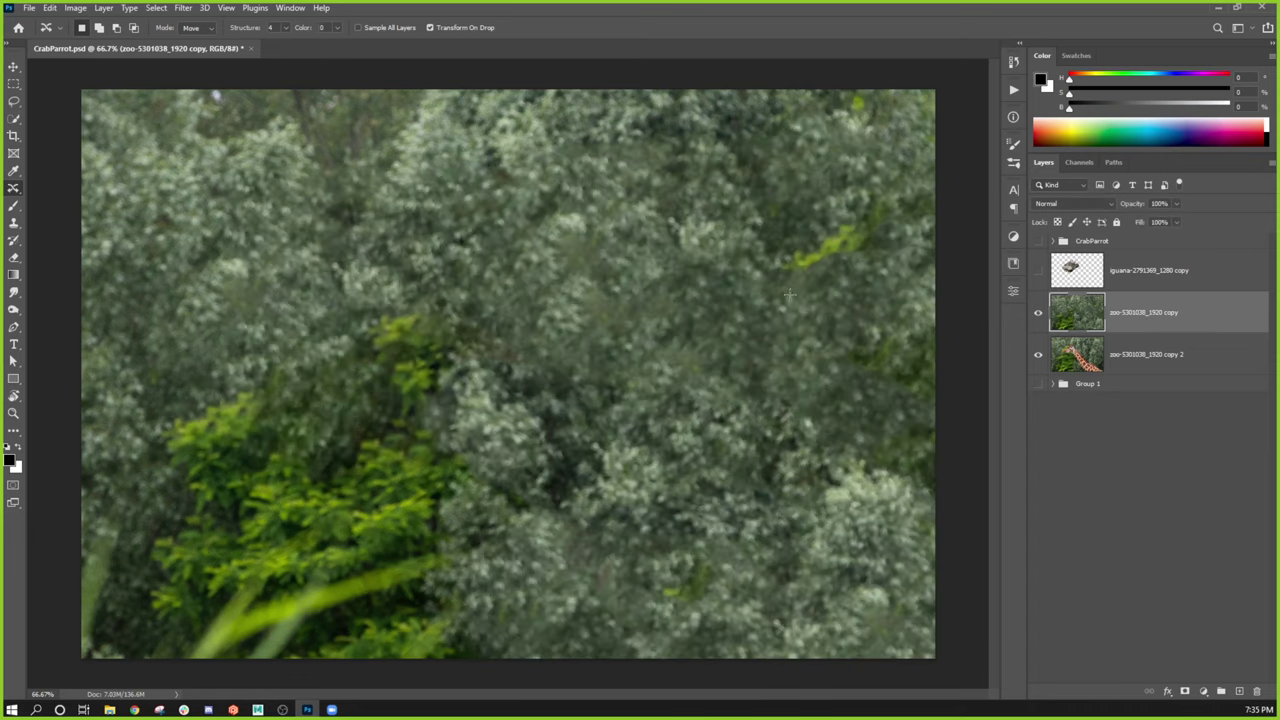
Step: Erase the altered foliage at the upper right of the giraffe-free layer with a 500 px eraser, revealing the original trees beneath
key("e")
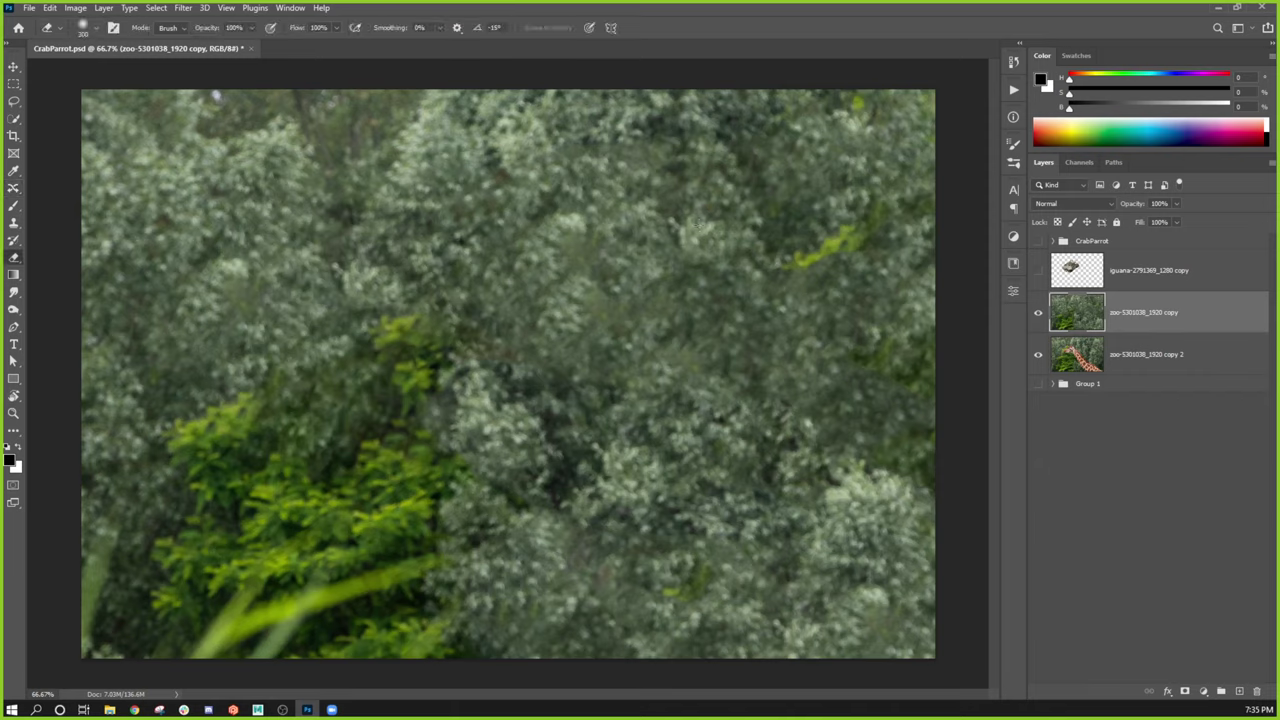
key("bracketright")
key("bracketleft")
key("bracketright")
key("bracketright")
key("bracketright")
key("bracketright")
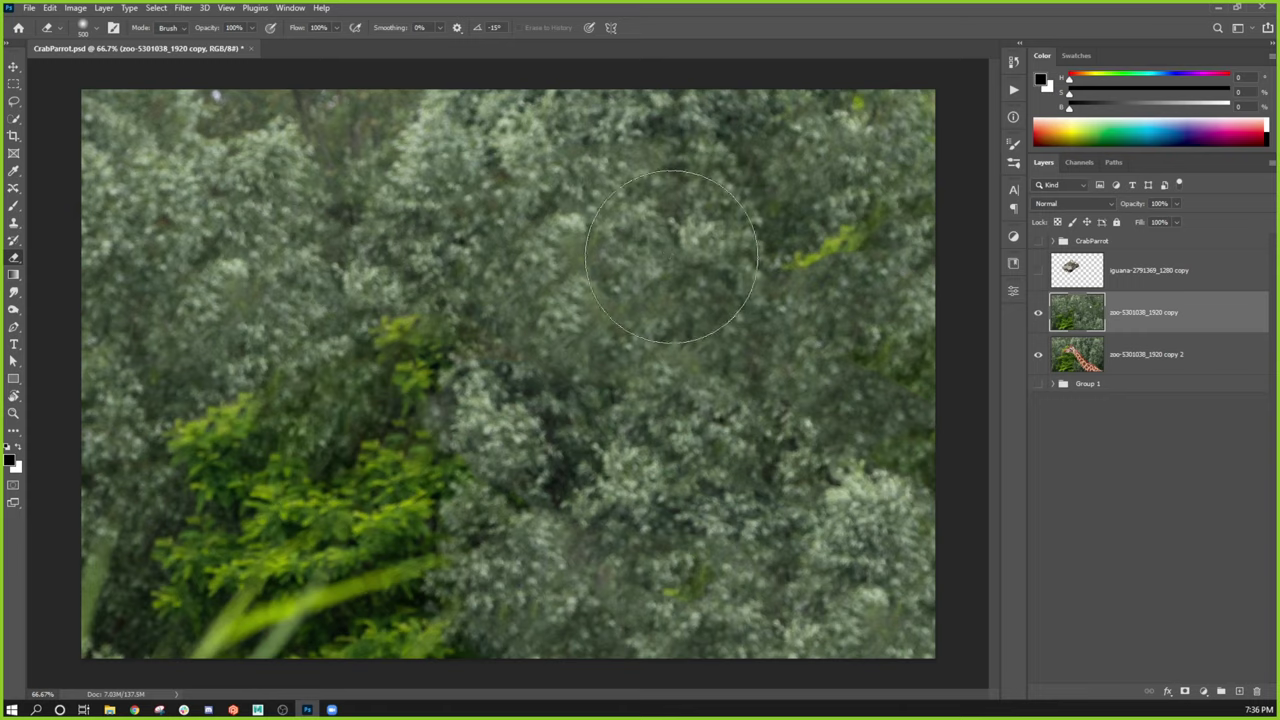
key("bracketright")
key("bracketright")
key("bracketright")
key("bracketright")
key("bracketright")
key("bracketright")
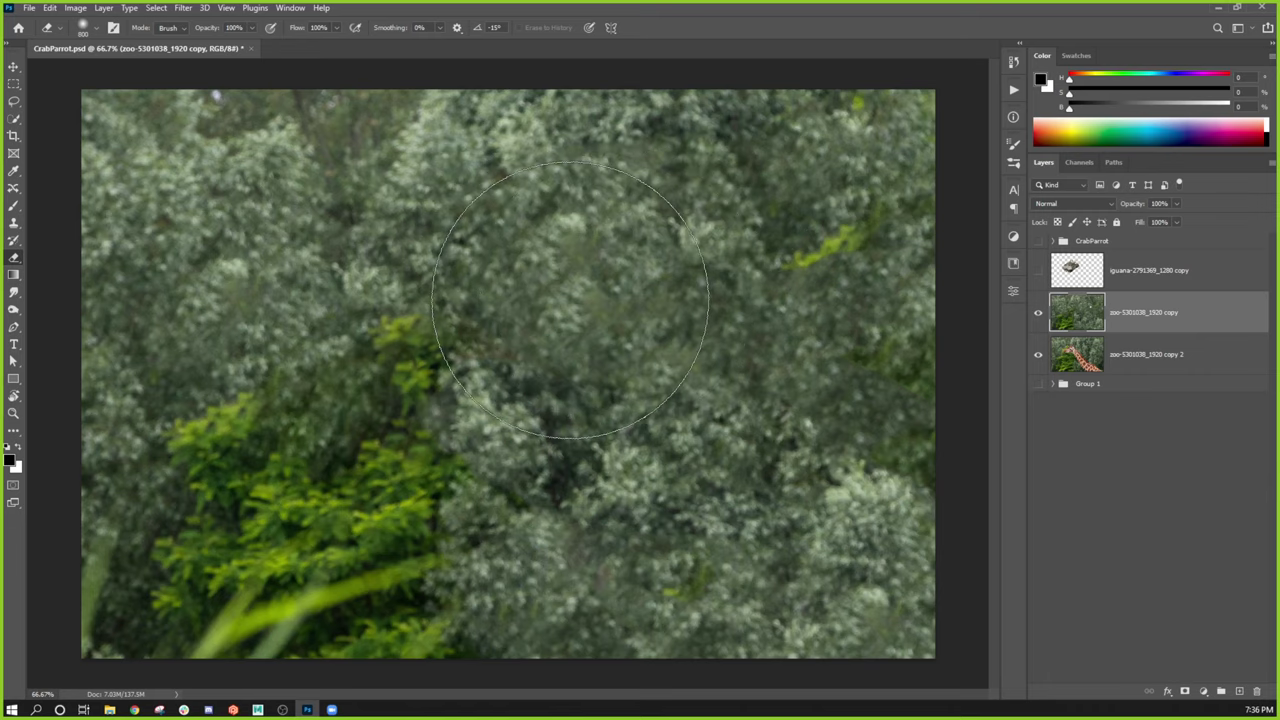
key("bracketleft")
key("bracketleft")
key("bracketleft")
key("bracketleft")
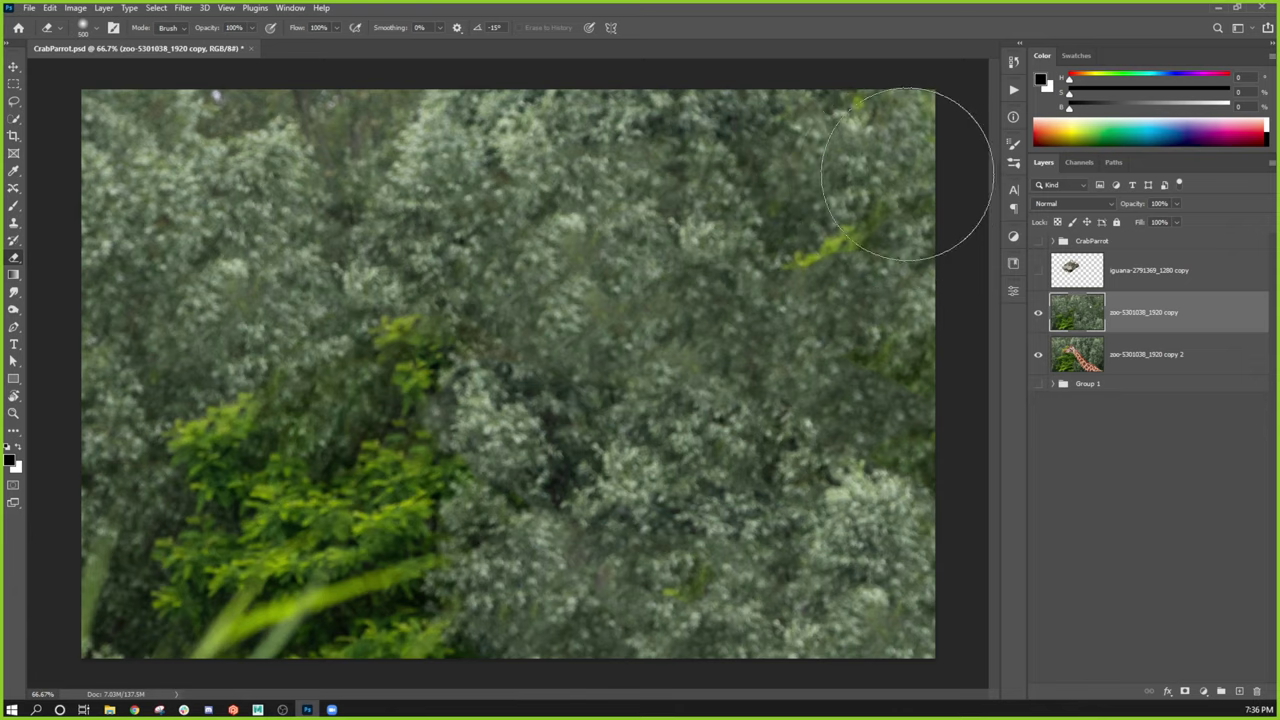
mouse_move(890, 160)
left_mouse_down()
mouse_move(866, 238)
mouse_move(686, 206)
mouse_move(590, 210)
mouse_move(530, 230)
left_mouse_up()
key("ctrl+z")
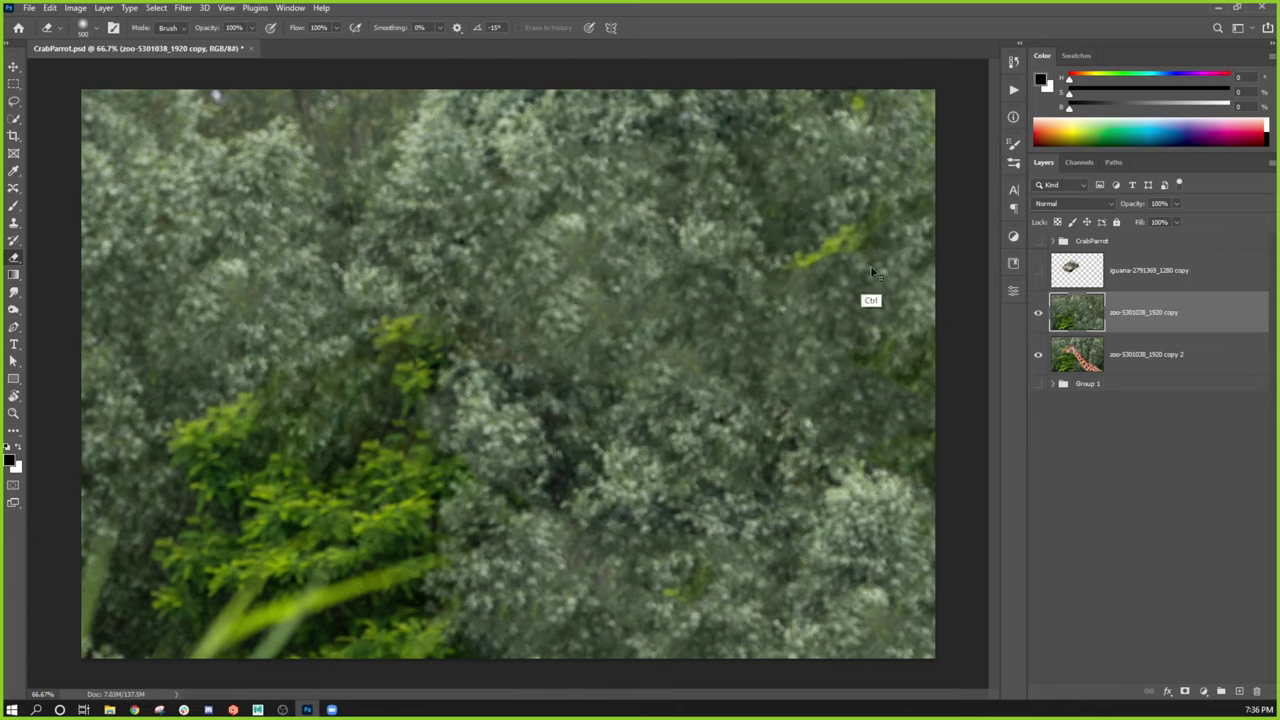
mouse_move(612, 128)
left_mouse_down()
mouse_move(836, 260)
mouse_move(884, 90)
mouse_move(917, 215)
mouse_move(924, 337)
mouse_move(827, 240)
mouse_move(837, 51)
left_mouse_up()
left_click(1038, 314)
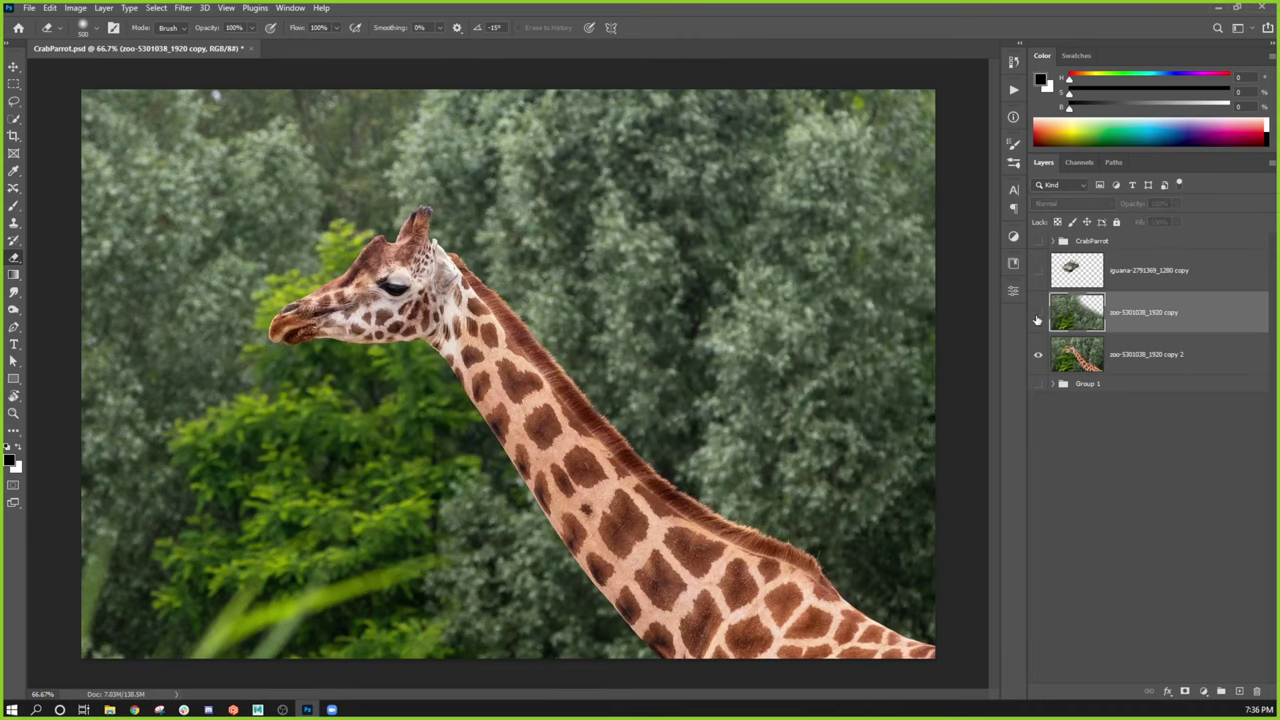
left_click(1038, 314)
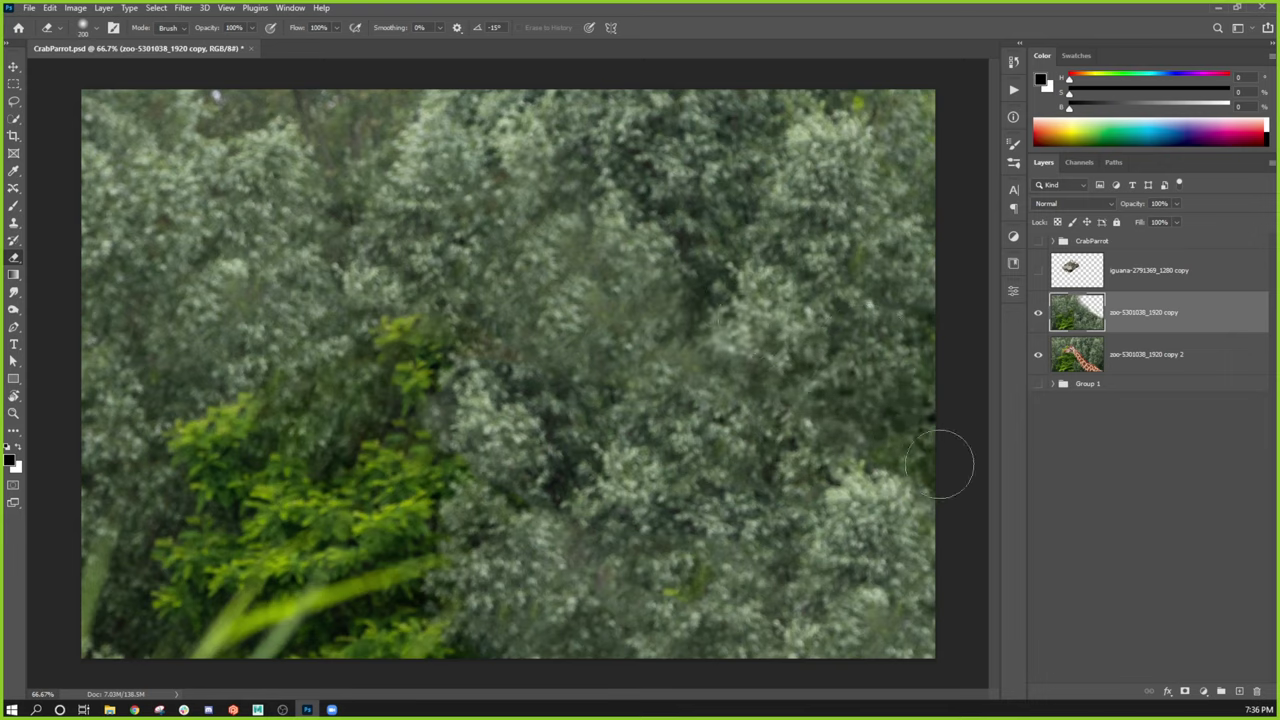
Step: Duplicate the original giraffe layer beneath the partly erased background layer and merge the two
left_click_drag(1212, 362, 1218, 334)
left_click(1198, 322, "shift")
key("ctrl+e")
Step: Compare the merged background with the original giraffe photo by repeatedly toggling the merged layer's visibility
left_click(1037, 314)
left_click(1036, 315)
left_click(1036, 315)
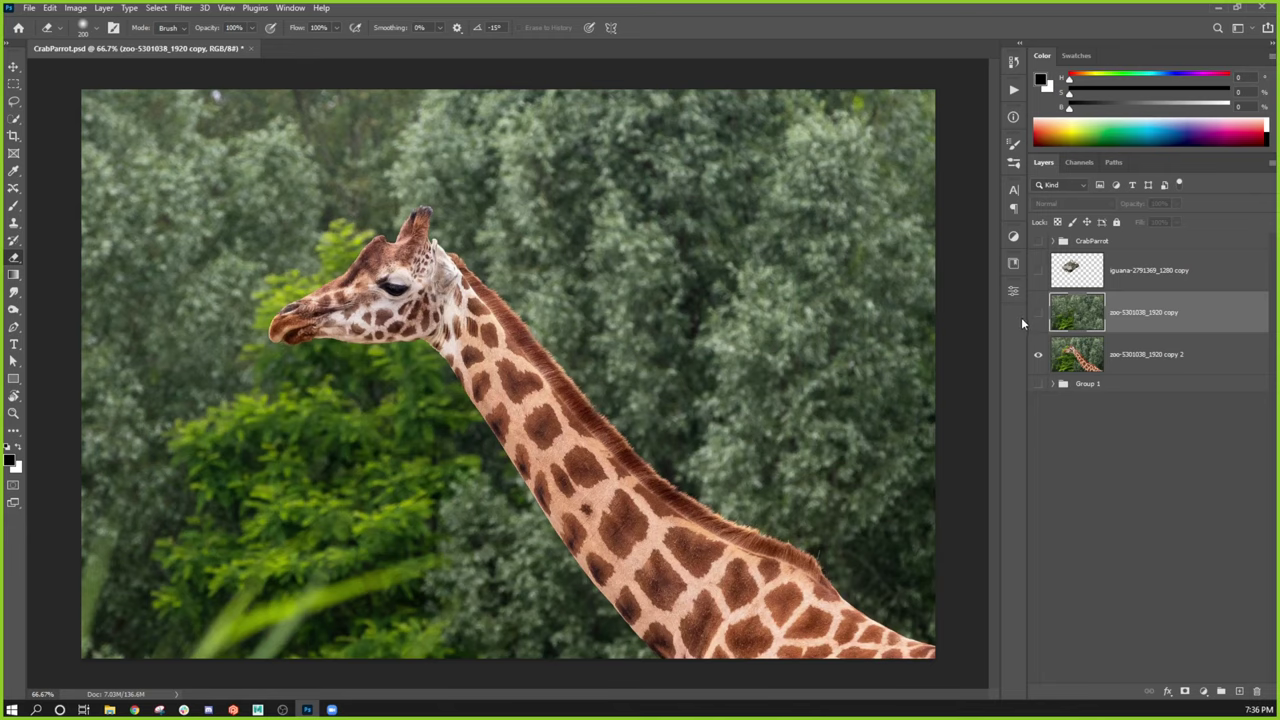
left_click(1035, 316)
left_click(1035, 316)
left_click(1036, 316)
left_click(1036, 316)
left_click(1037, 316)
Step: Move the giraffe-free background layer beneath the original giraffe layer and rename it Leave
left_click_drag(1146, 330, 1143, 368)
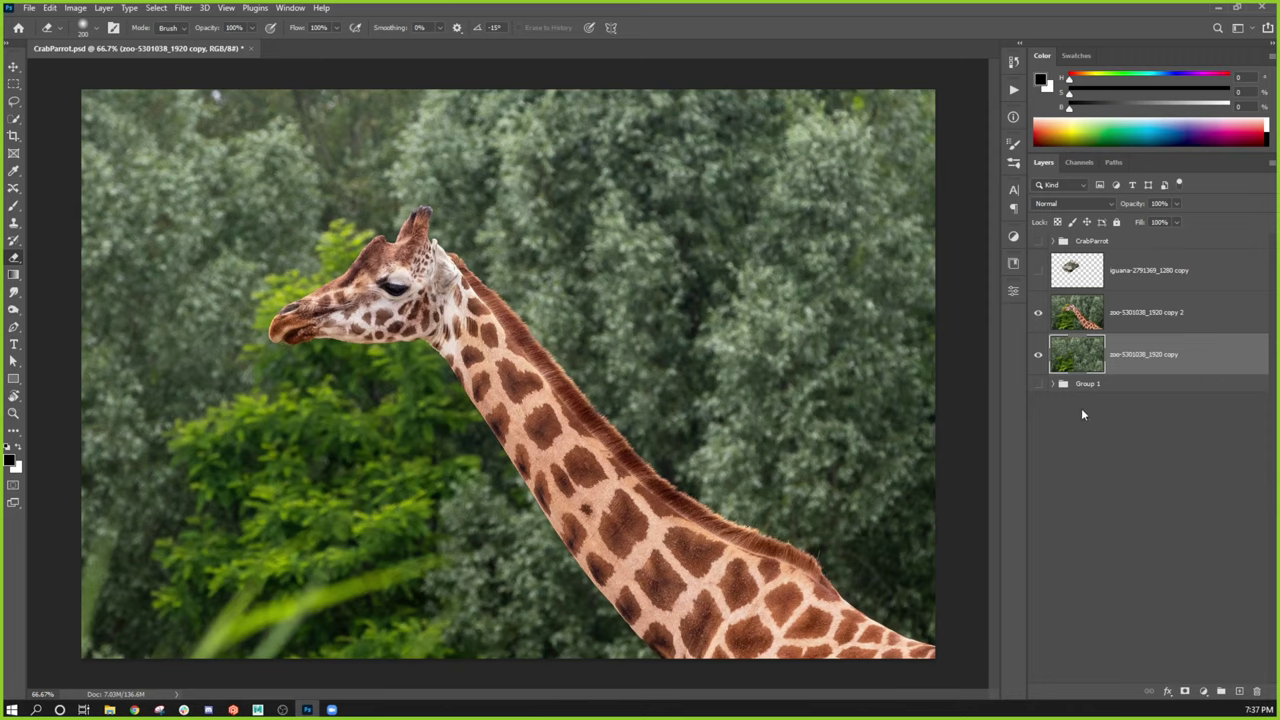
double_click(1130, 358)
type("Leave")
key("Return")
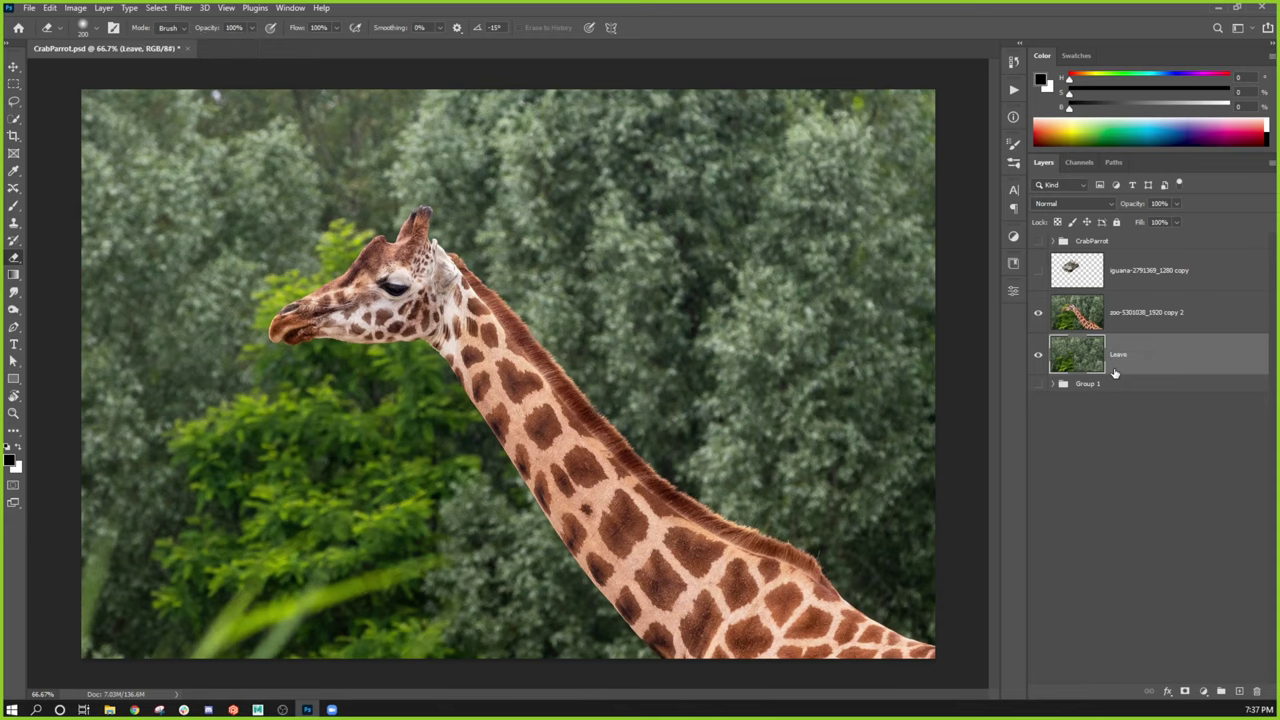
Step: Rename the giraffe photo layer as Giraffe and the iguana copy layer as Igrauna
left_click(1148, 318)
double_click(1147, 312)
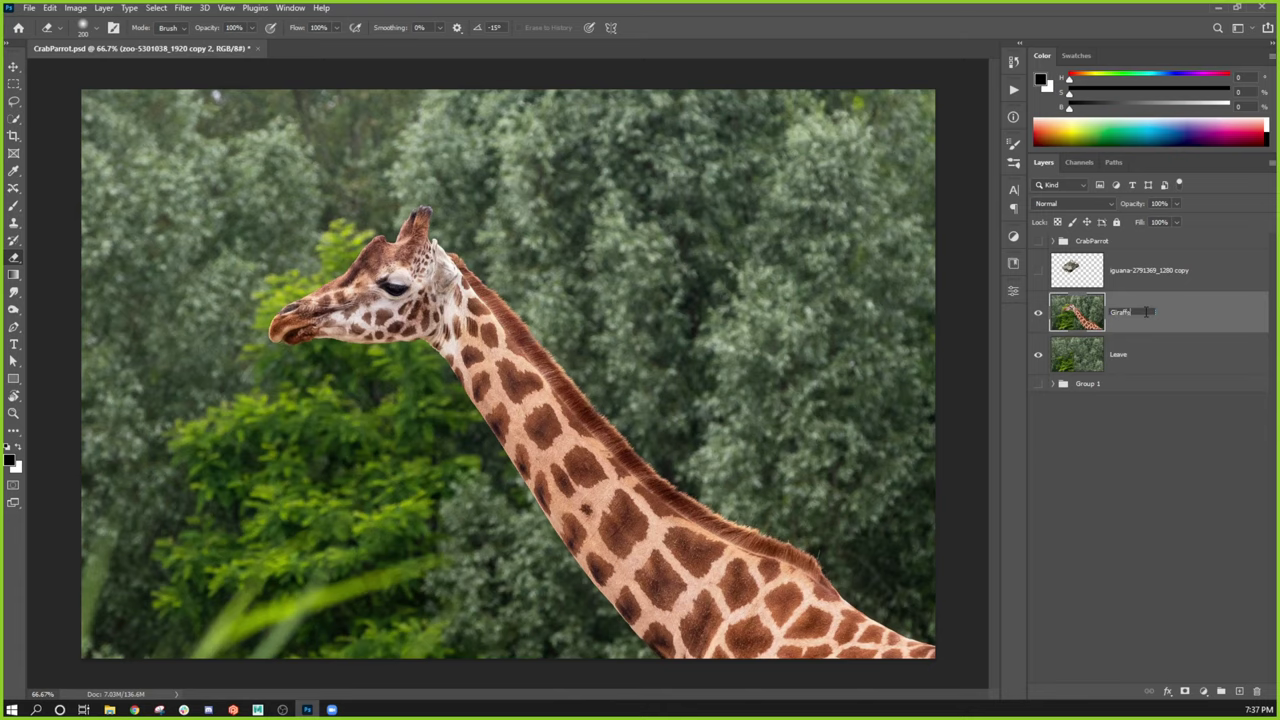
key("Return")
double_click(1140, 270)
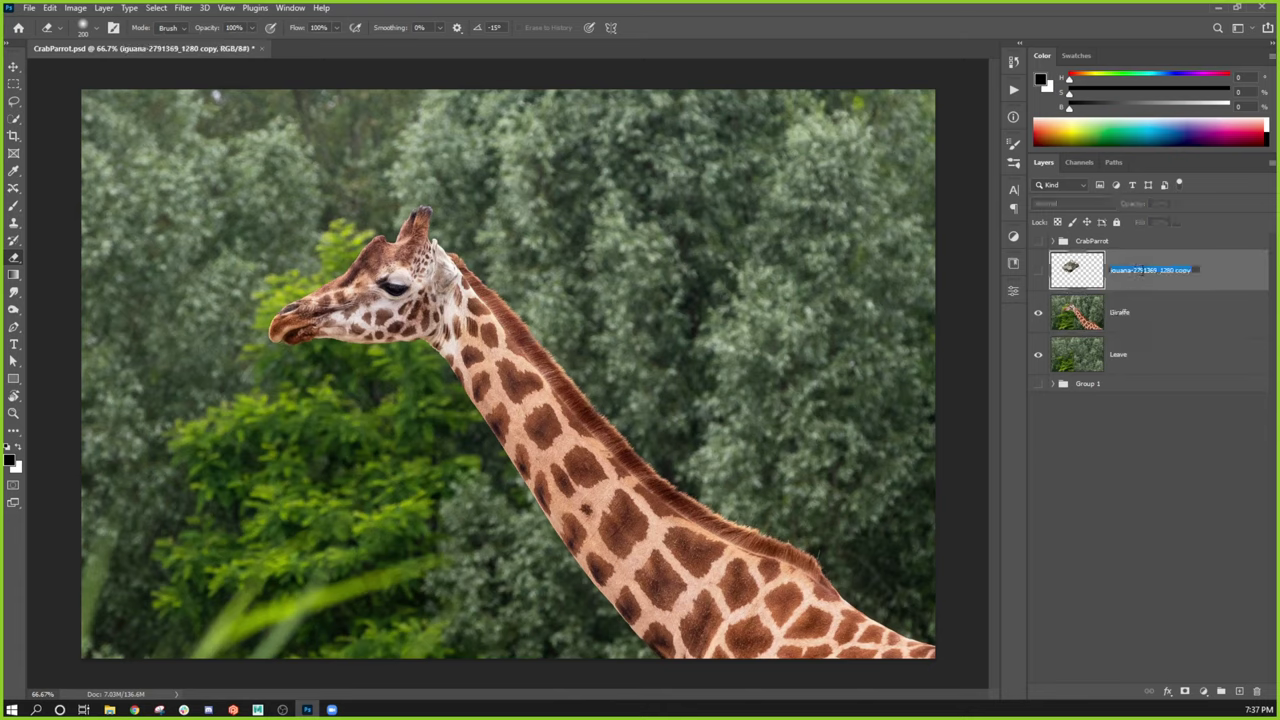
type("Iguanaun")
key("Return")
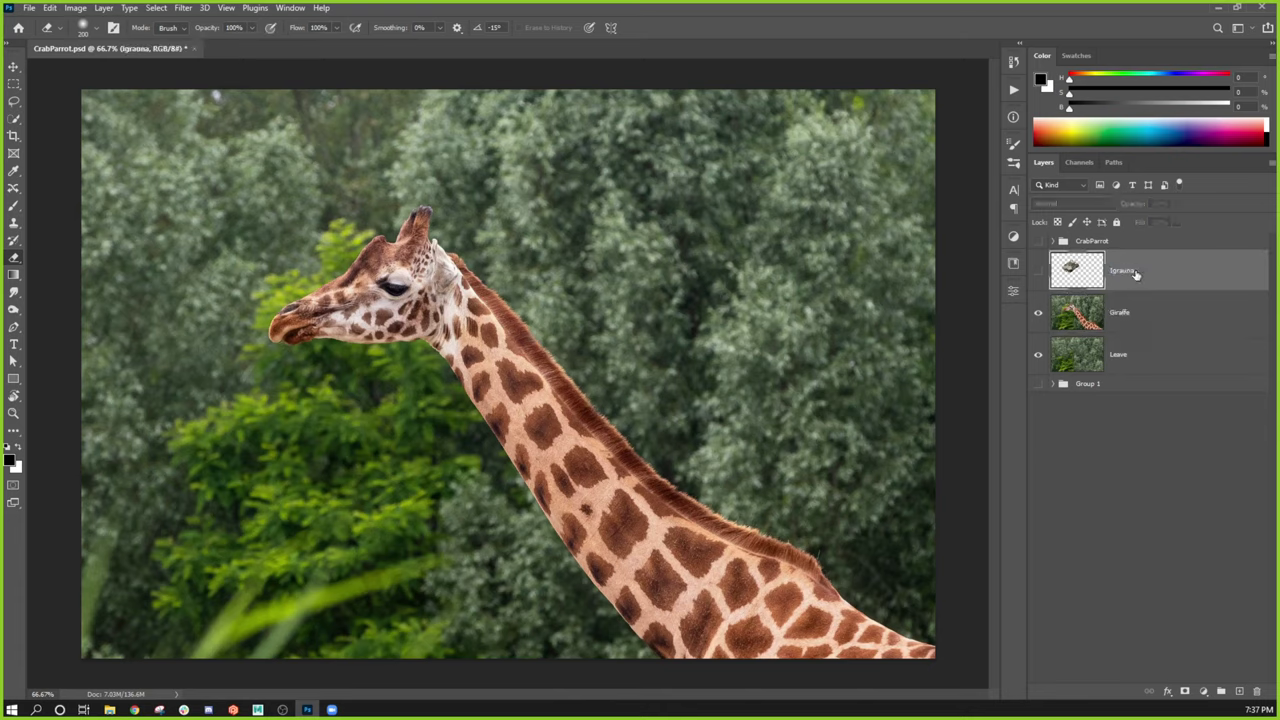
Step: Show the Igrauna layer and move the iguana head over the giraffe's head
left_click(1038, 270)
left_click_drag(472, 318, 442, 291)
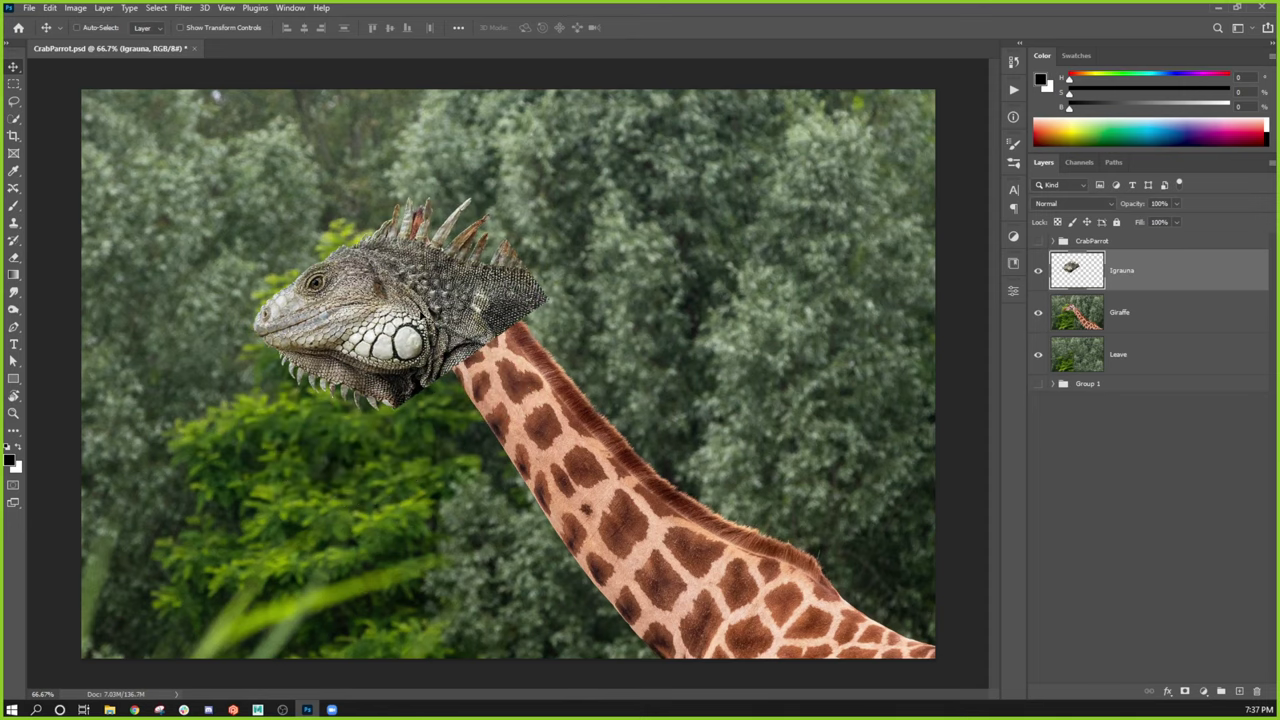
Step: Add a layer mask that reveals all to the Giraffe layer
left_click(1140, 326)
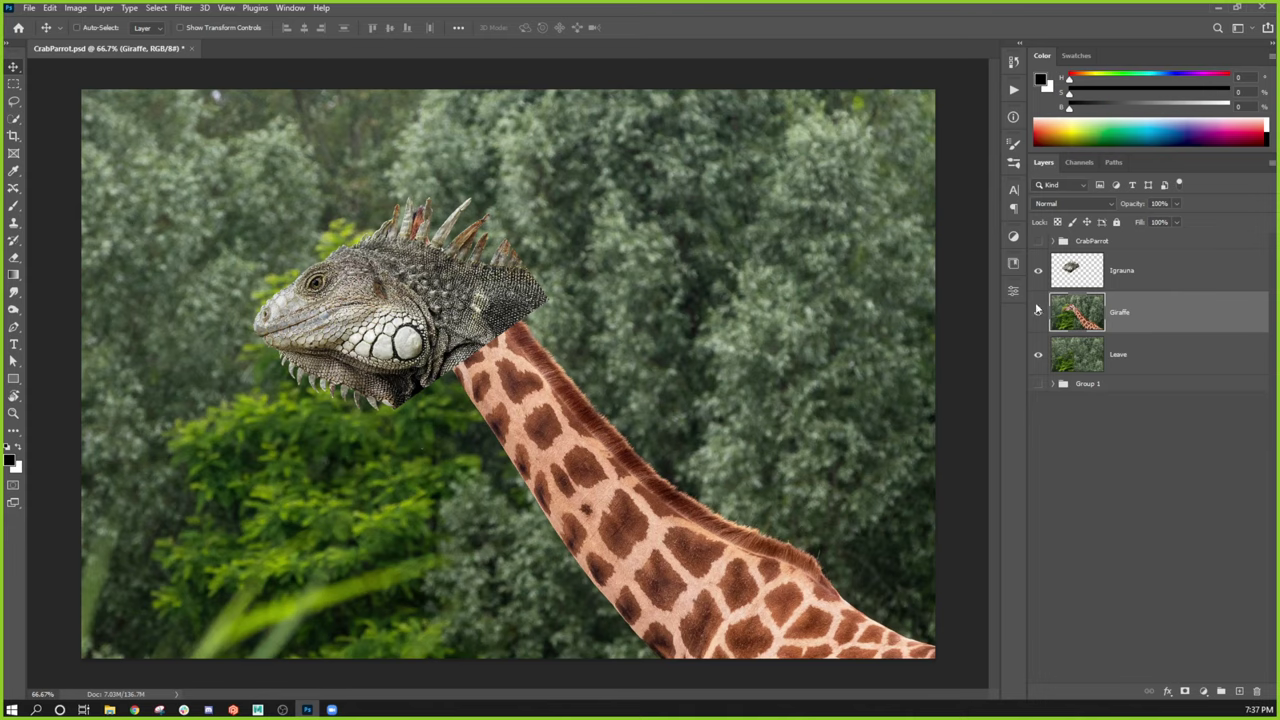
left_click(104, 8)
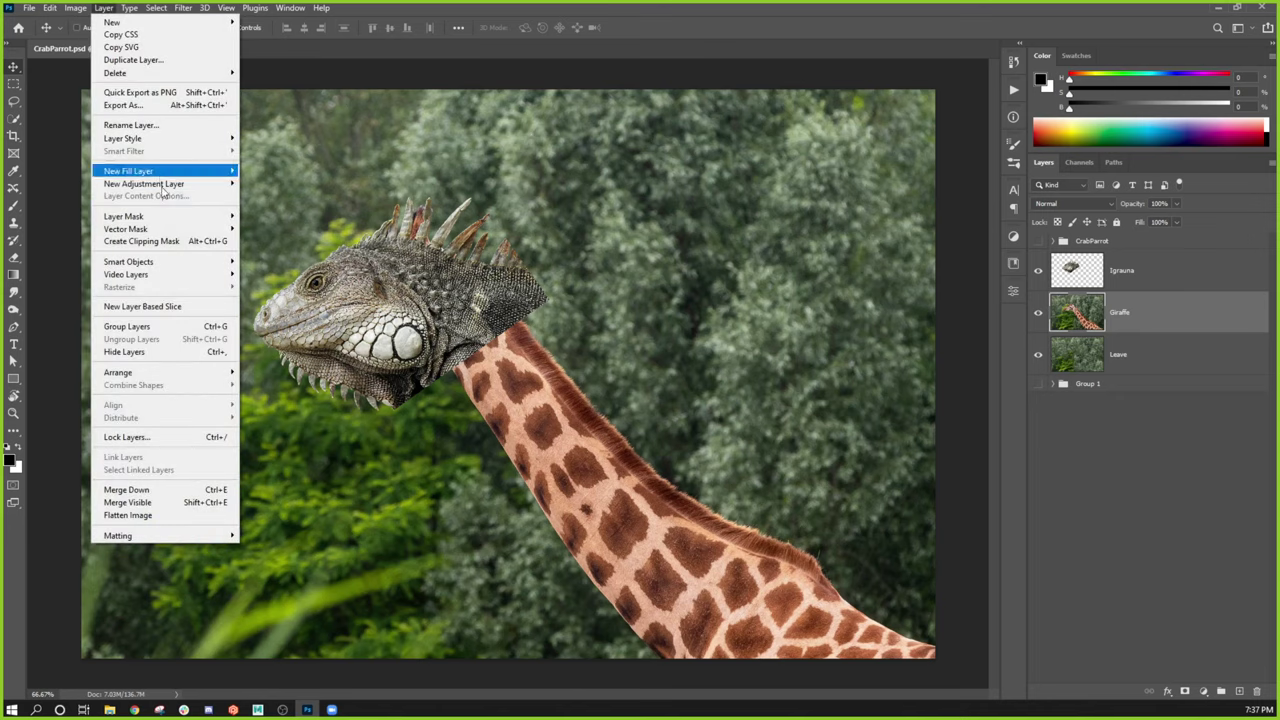
mouse_move(160, 218)
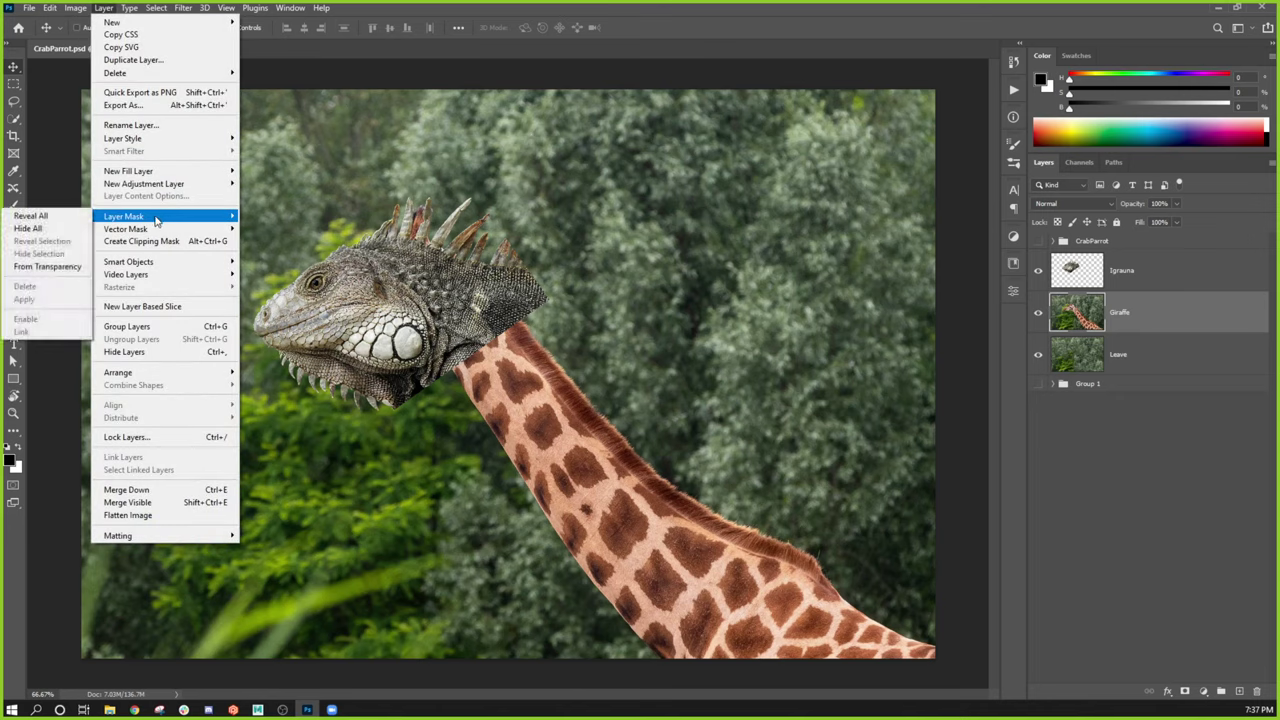
left_click(52, 218)
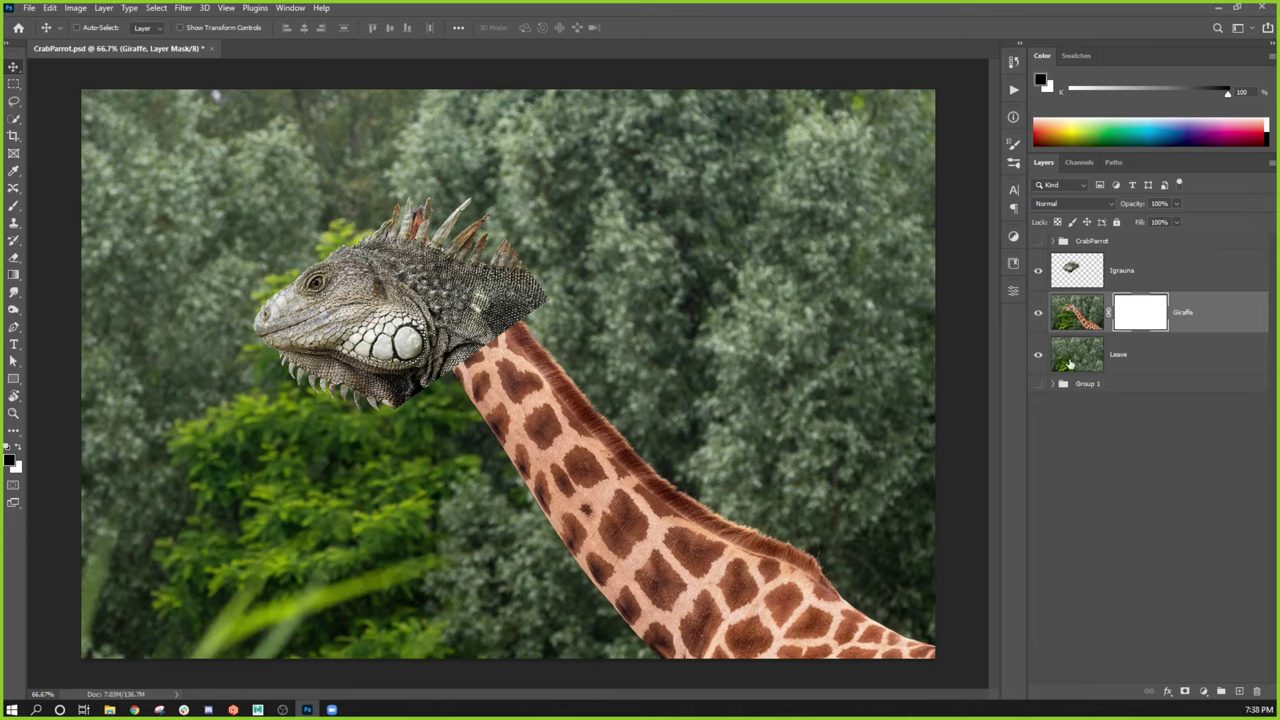
Step: Paint black on the Giraffe layer's mask with a 90 px brush to hide the giraffe's horns above the iguana head
left_click(1037, 270)
left_click(1037, 270)
key("b")
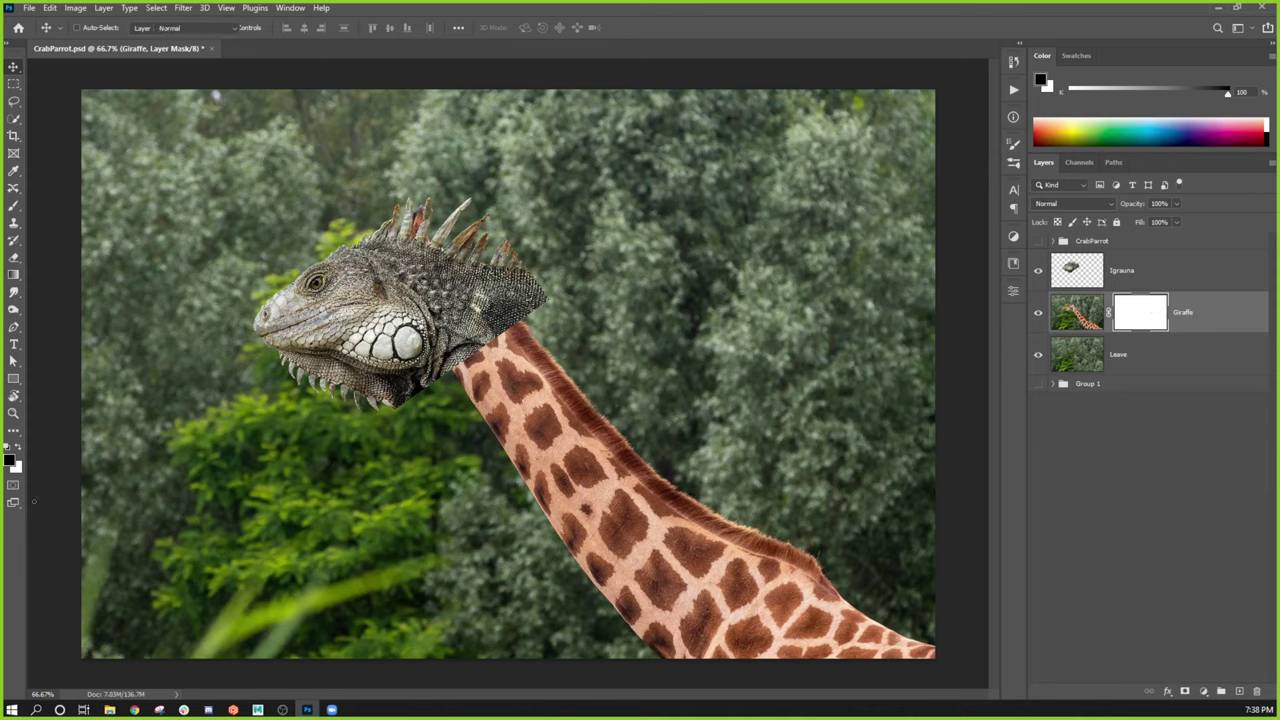
key("bracketright")
key("bracketright")
key("bracketright")
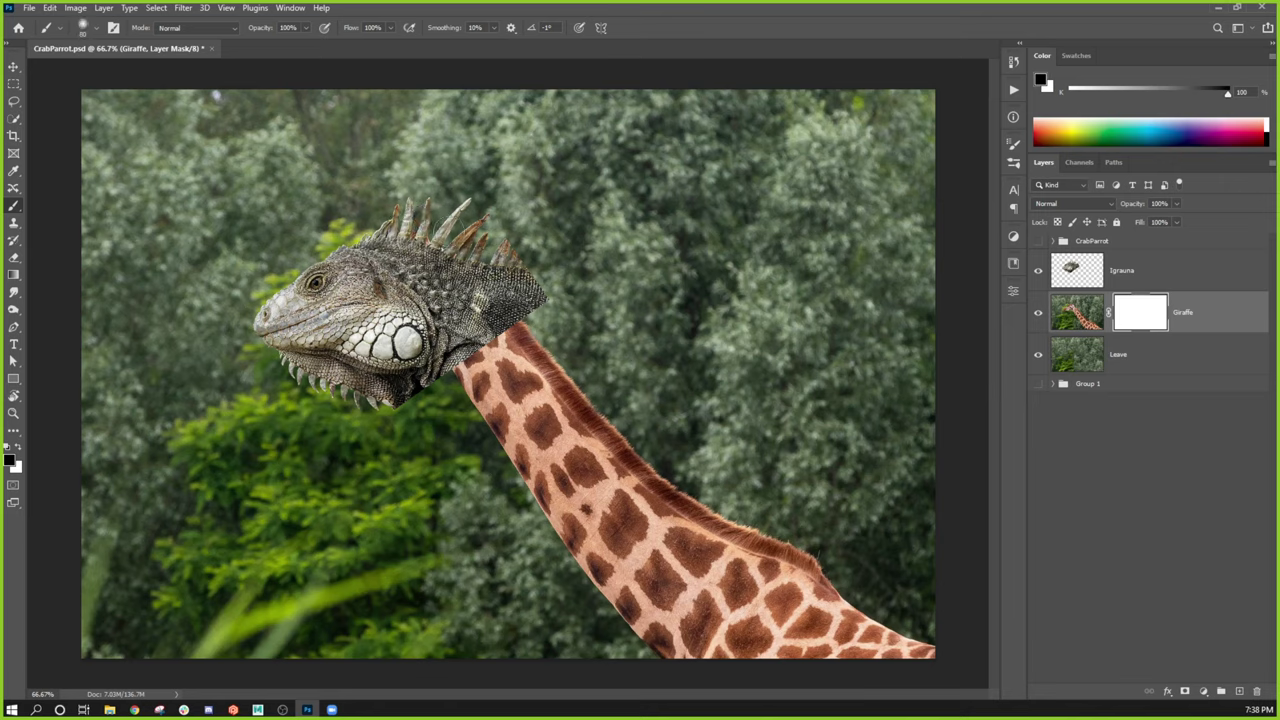
mouse_move(533, 279)
left_mouse_down()
mouse_move(530, 256)
mouse_move(485, 234)
mouse_move(340, 228)
left_mouse_up()
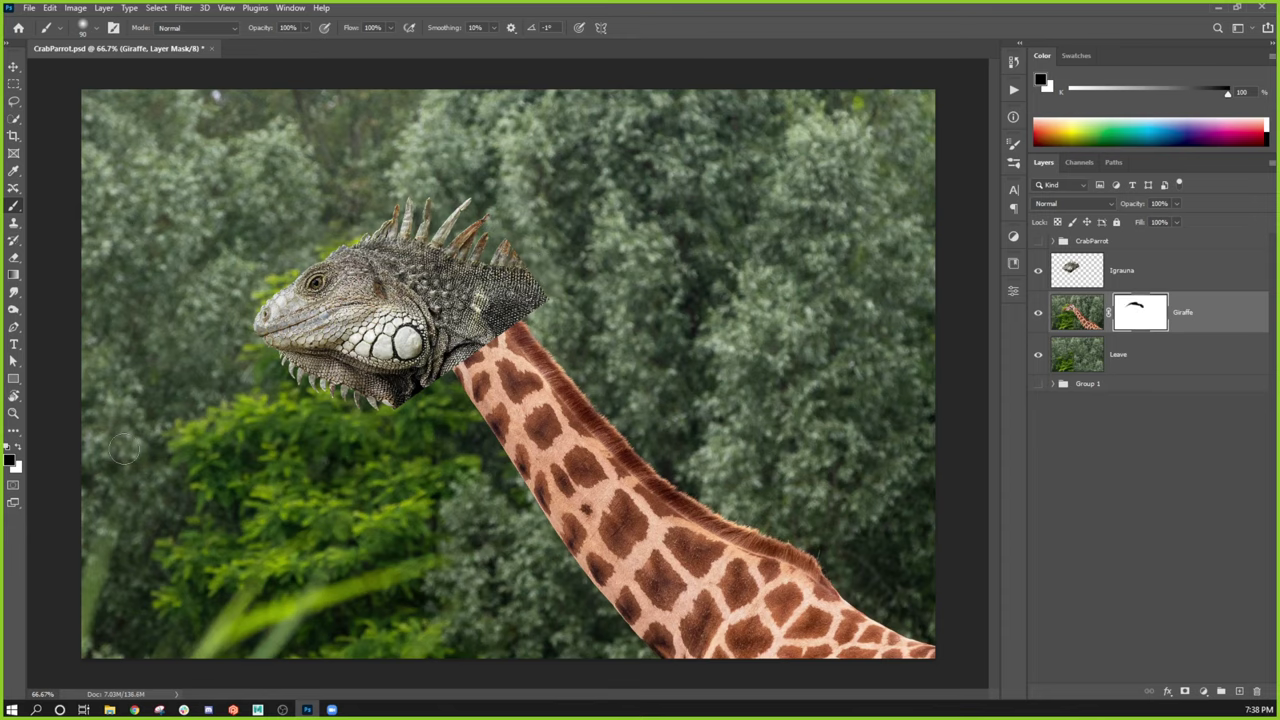
Step: Check the masked giraffe head by toggling the visibility of the Giraffe and Igrauna layers
left_click(1037, 314)
left_click(1037, 314)
left_click(1037, 270)
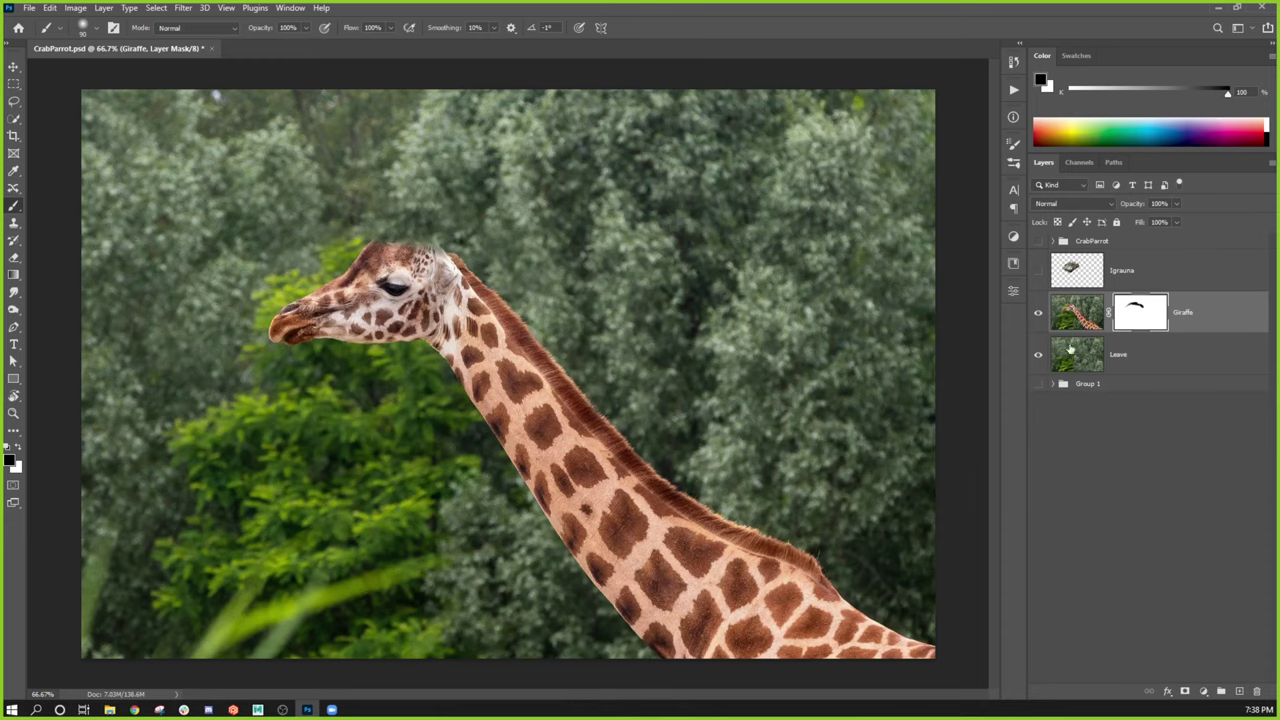
left_click(1037, 314)
left_click(1037, 314)
left_click(1038, 270)
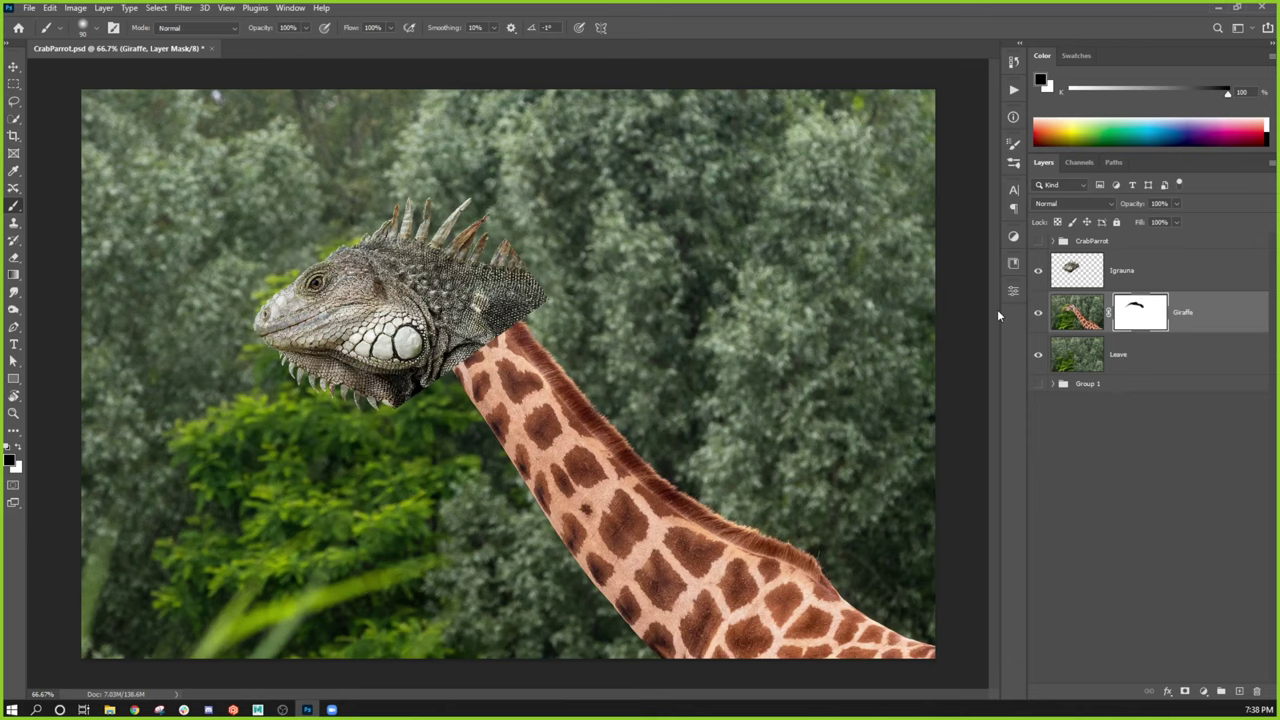
Step: Nudge the iguana head slightly upward and duplicate its layer as a hidden backup, keeping the original Igrauna layer selected
left_click(1158, 282)
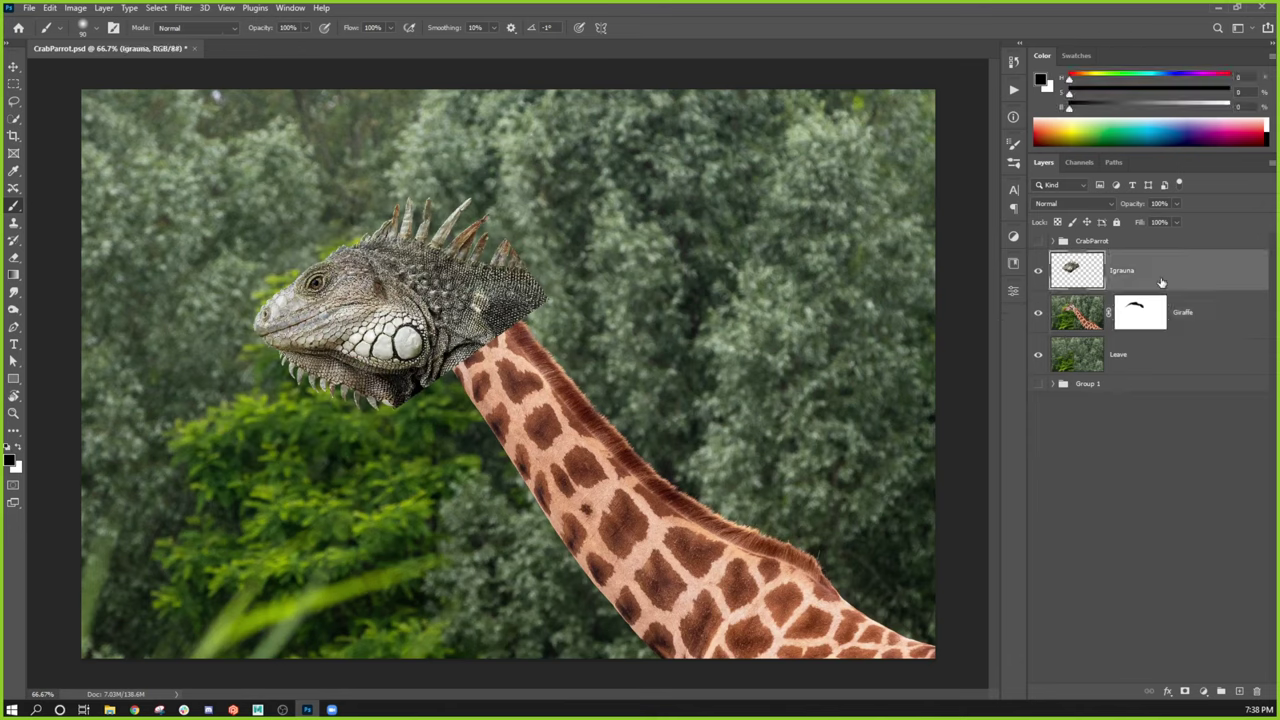
key("v")
mouse_move(456, 345)
left_mouse_down()
mouse_move(513, 345)
mouse_move(442, 339)
mouse_move(488, 290)
mouse_move(463, 290)
mouse_move(468, 299)
left_mouse_up()
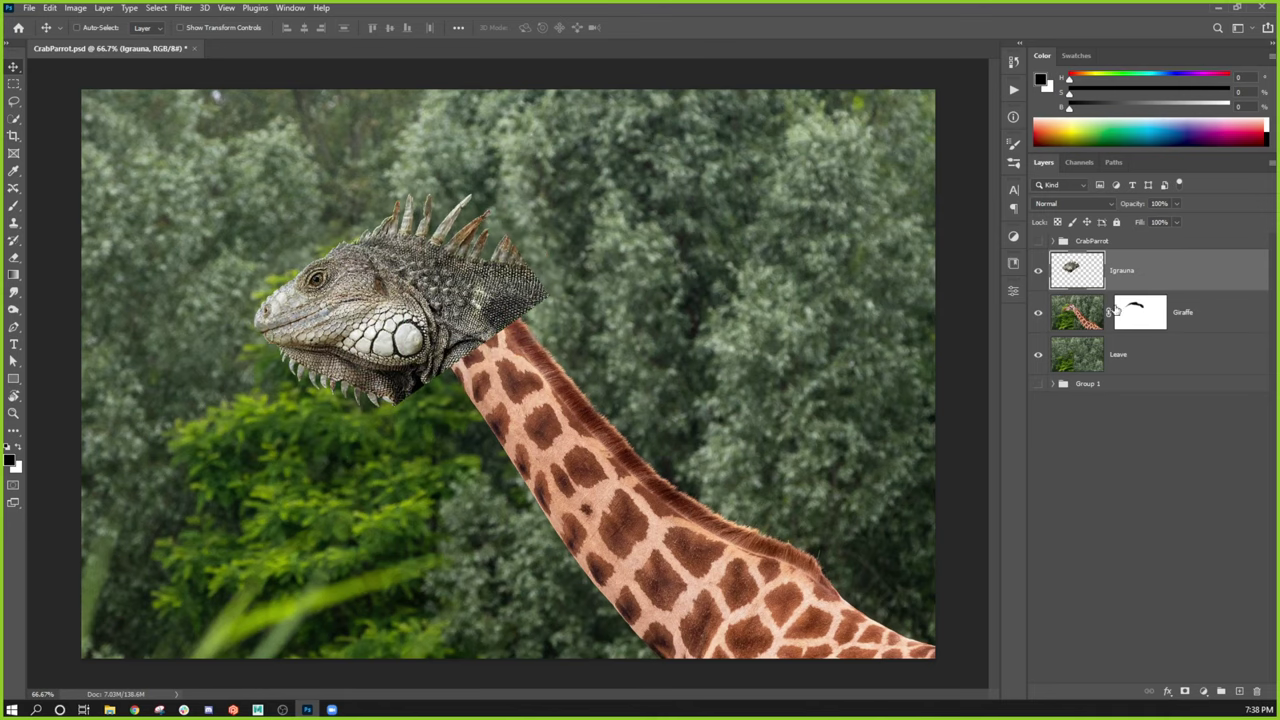
left_click_drag(1140, 280, 1146, 254)
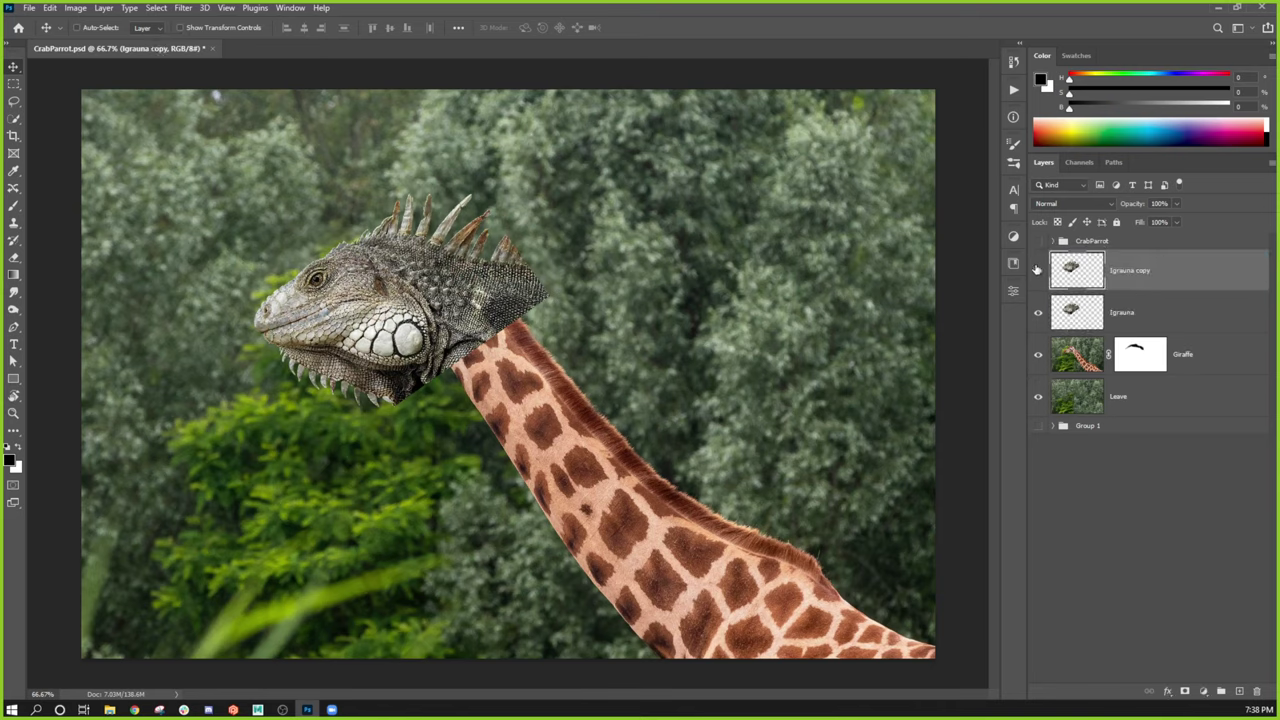
left_click(1132, 320)
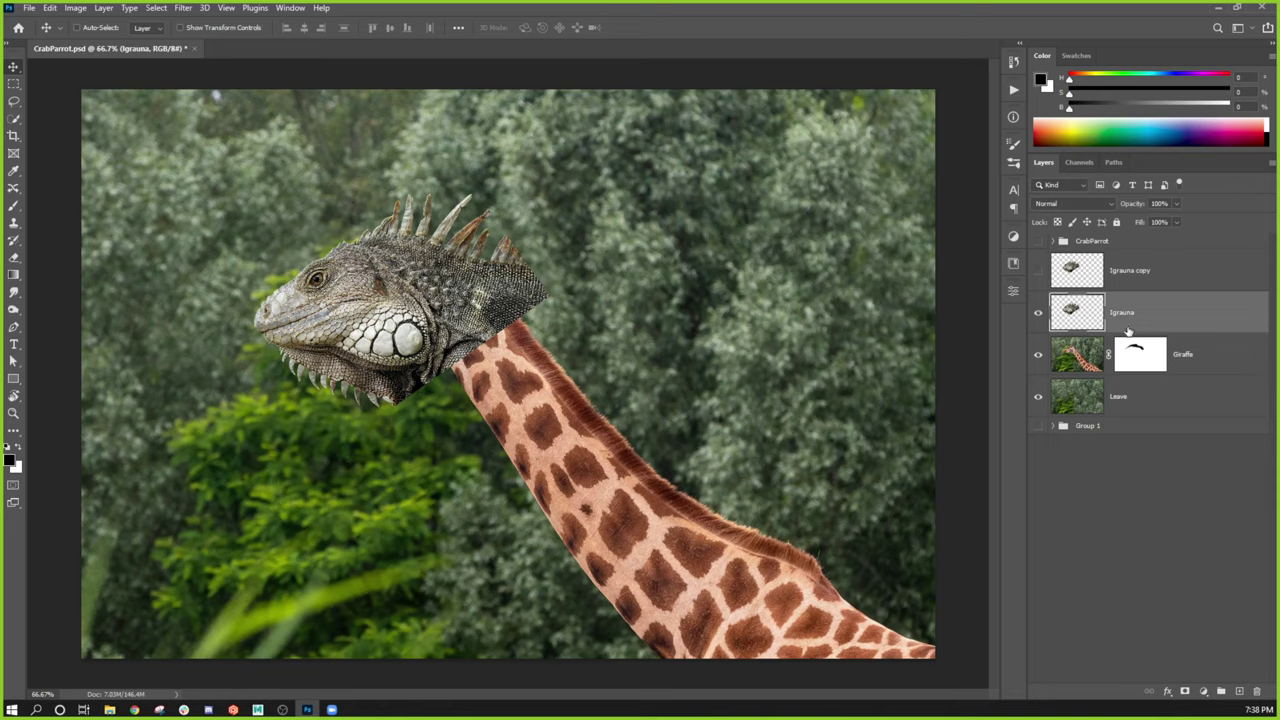
Step: Warp the Igrauna layer, pulling in the back of the iguana's neck and raising the crest into a rounder curve
key("ctrl+t")
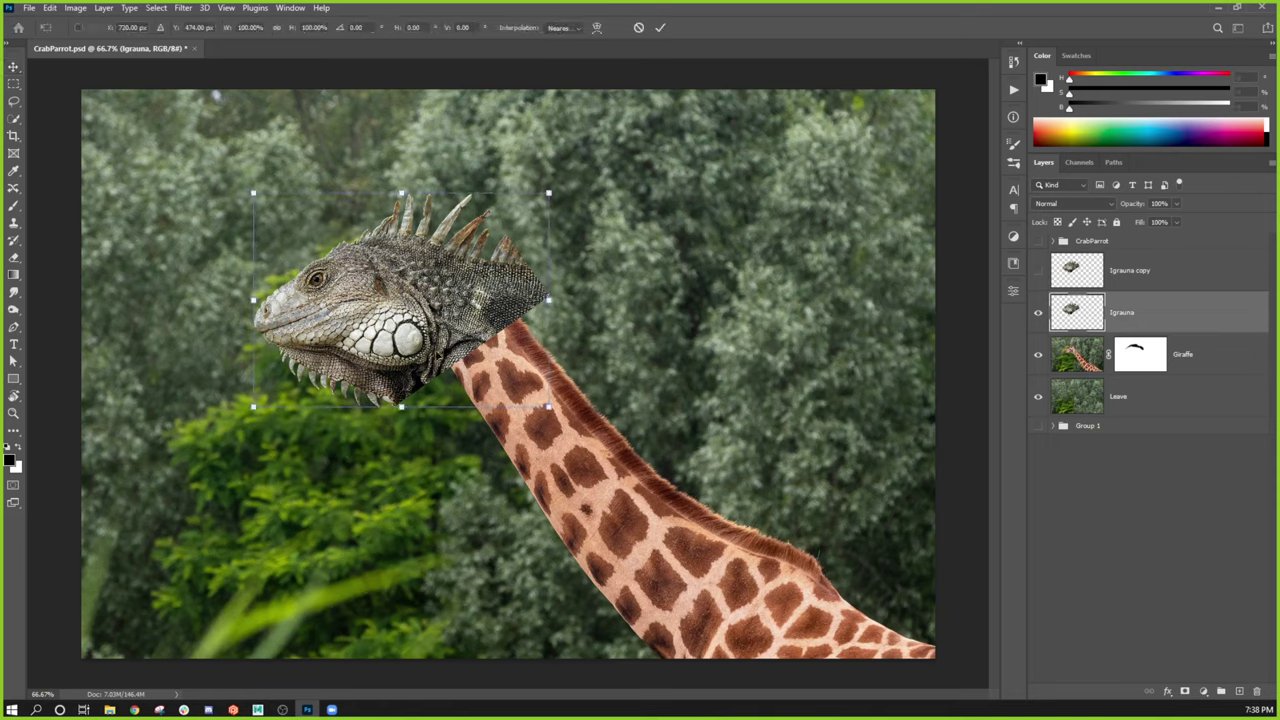
right_click(459, 301)
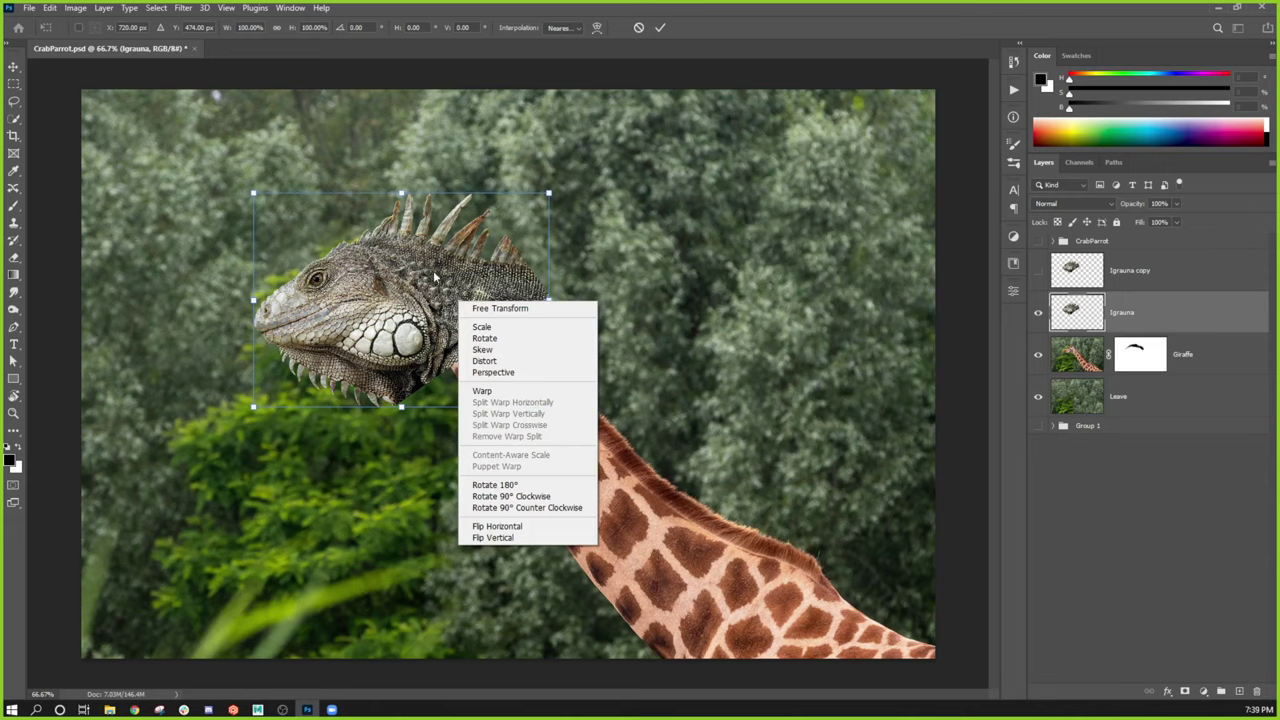
left_click(490, 391)
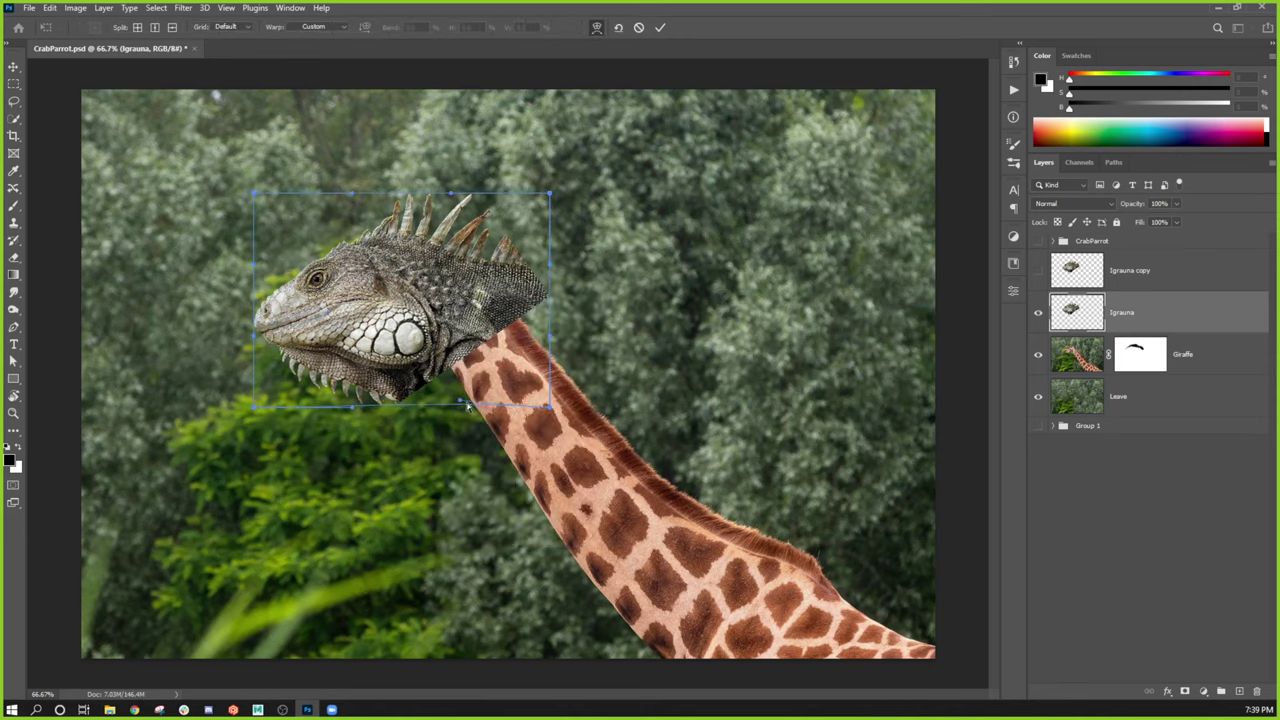
left_click_drag(552, 264, 528, 300)
mouse_move(452, 408)
left_mouse_down()
mouse_move(480, 388)
mouse_move(470, 393)
left_mouse_up()
mouse_move(548, 194)
left_mouse_down()
mouse_move(555, 181)
mouse_move(539, 209)
left_mouse_up()
left_click_drag(357, 202, 389, 170)
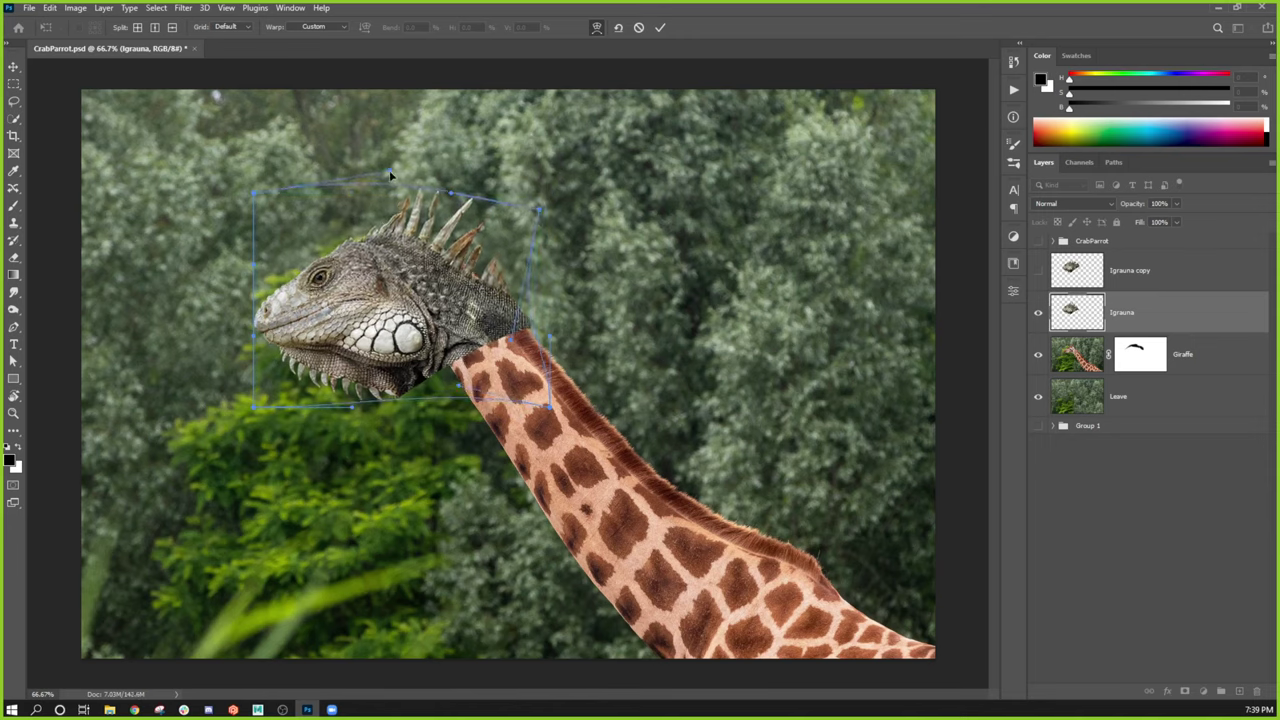
mouse_move(466, 246)
left_mouse_down()
mouse_move(482, 230)
mouse_move(474, 243)
left_mouse_up()
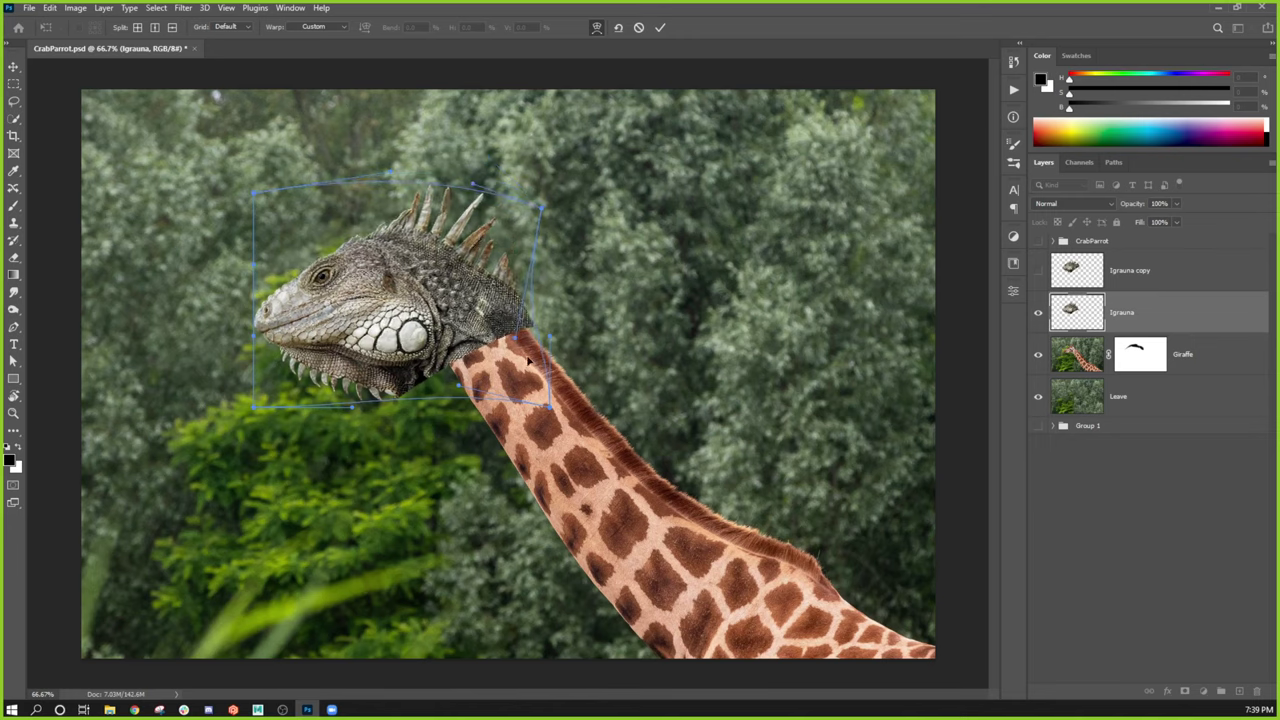
Step: Warp the lower neck edge of the iguana head outward to fit the width of the giraffe's neck and apply the transform
left_click_drag(552, 405, 533, 431)
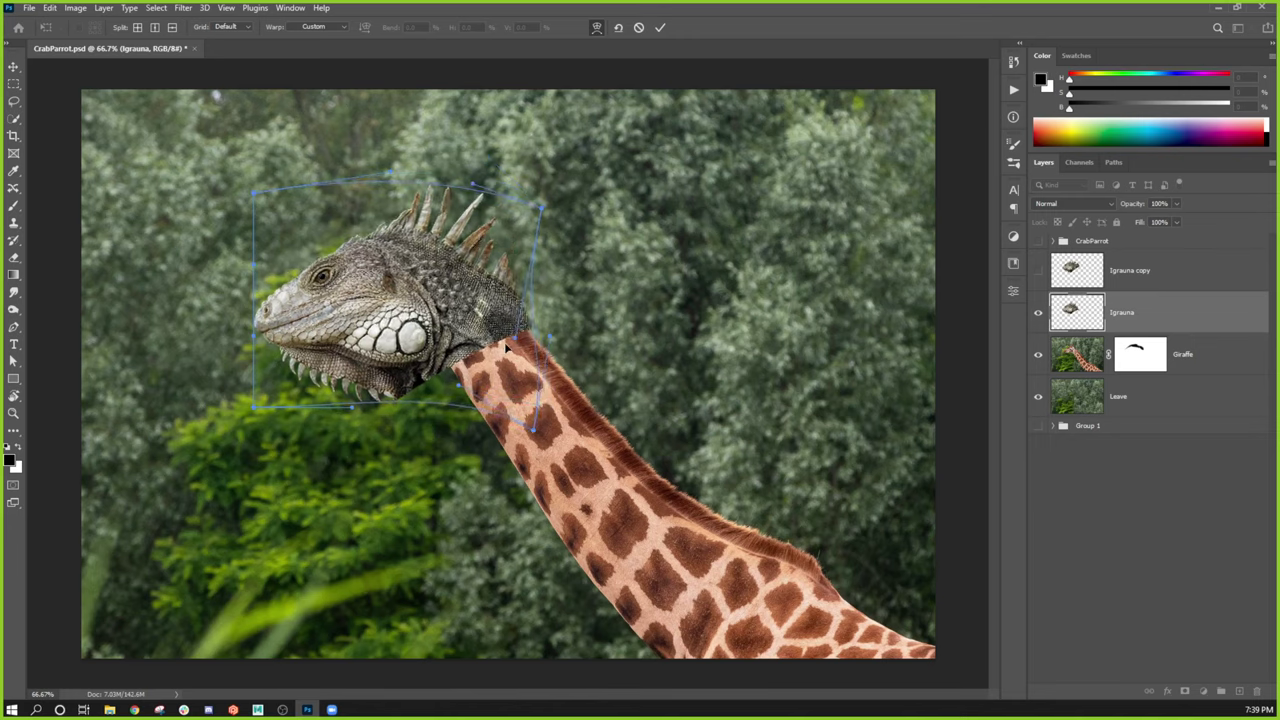
left_click_drag(494, 355, 512, 355)
left_click_drag(450, 405, 546, 390)
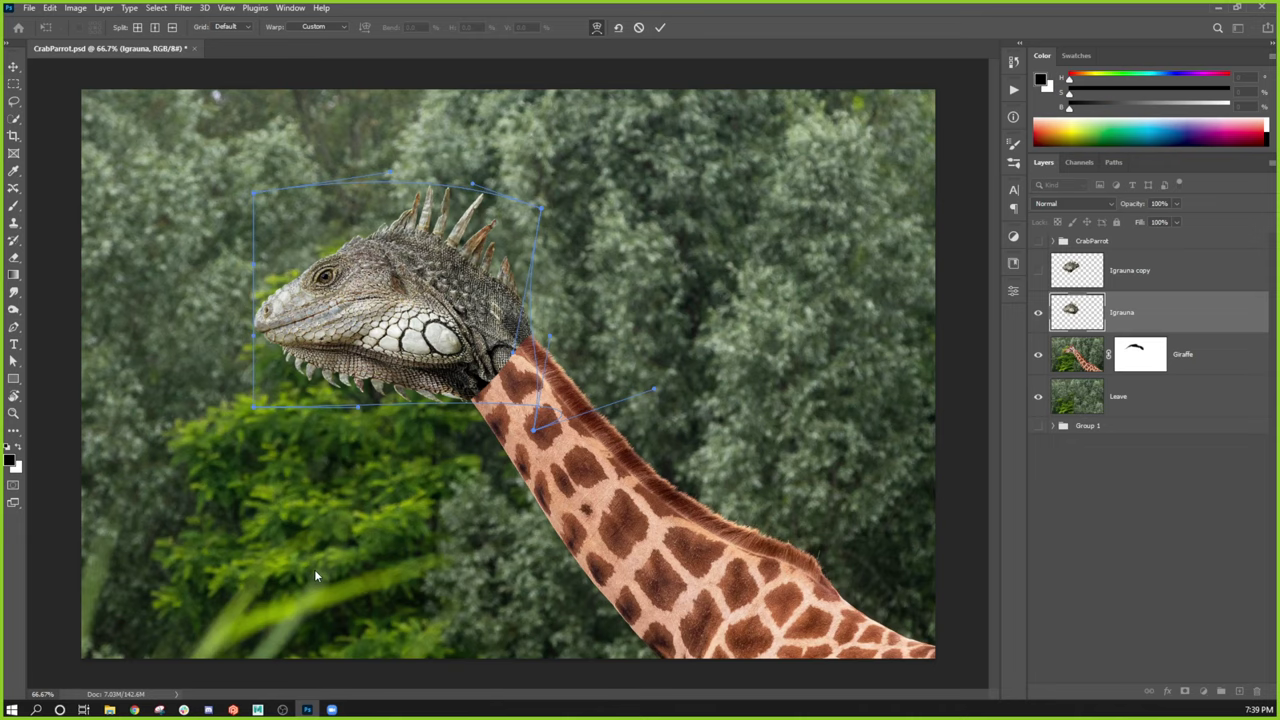
key("Return")
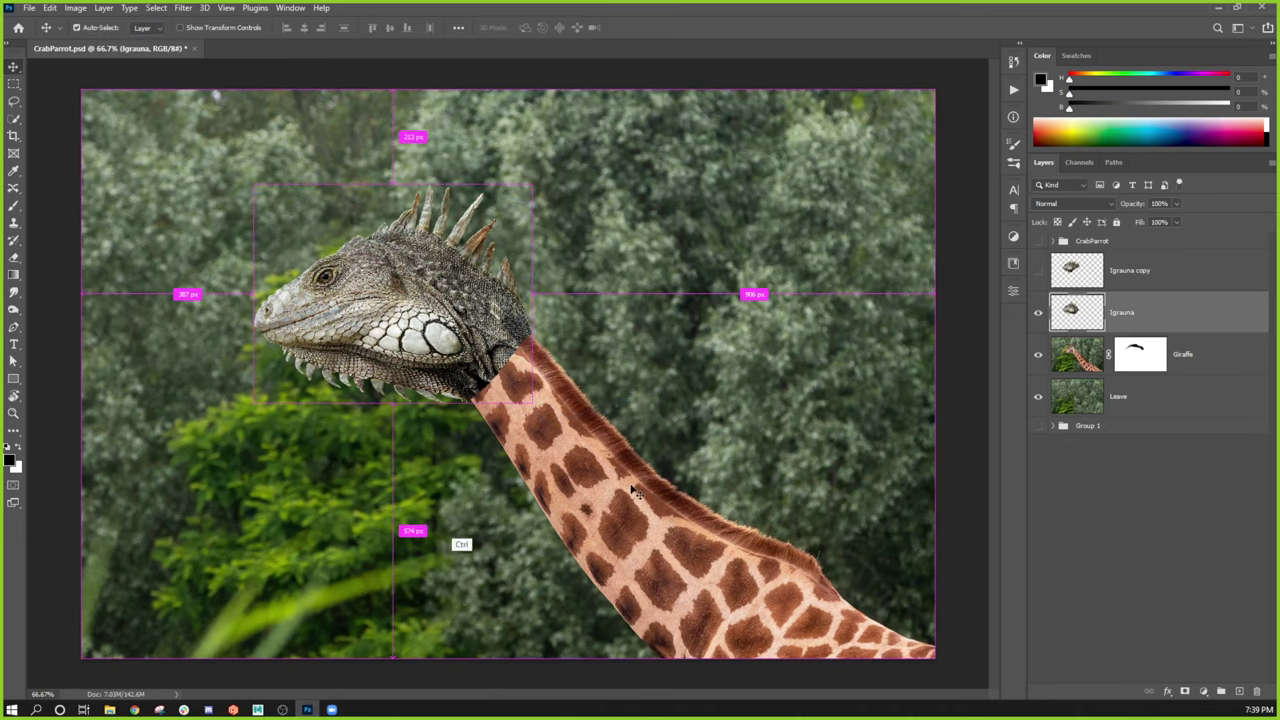
Step: Start a Shadows/Highlights adjustment on the Igrauna layer with Shadows at 4% and Highlights at 47%
key("ctrl+plus")
left_click_drag(545, 288, 598, 427)
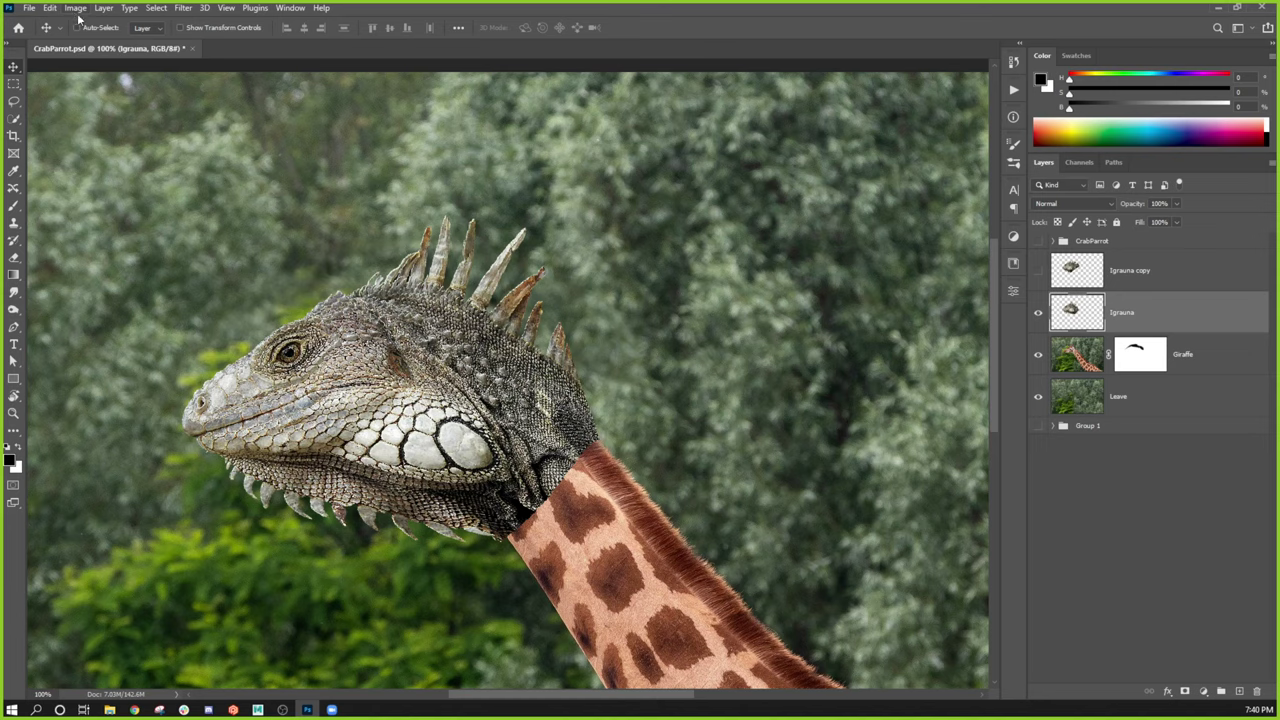
left_click(77, 10)
mouse_move(110, 44)
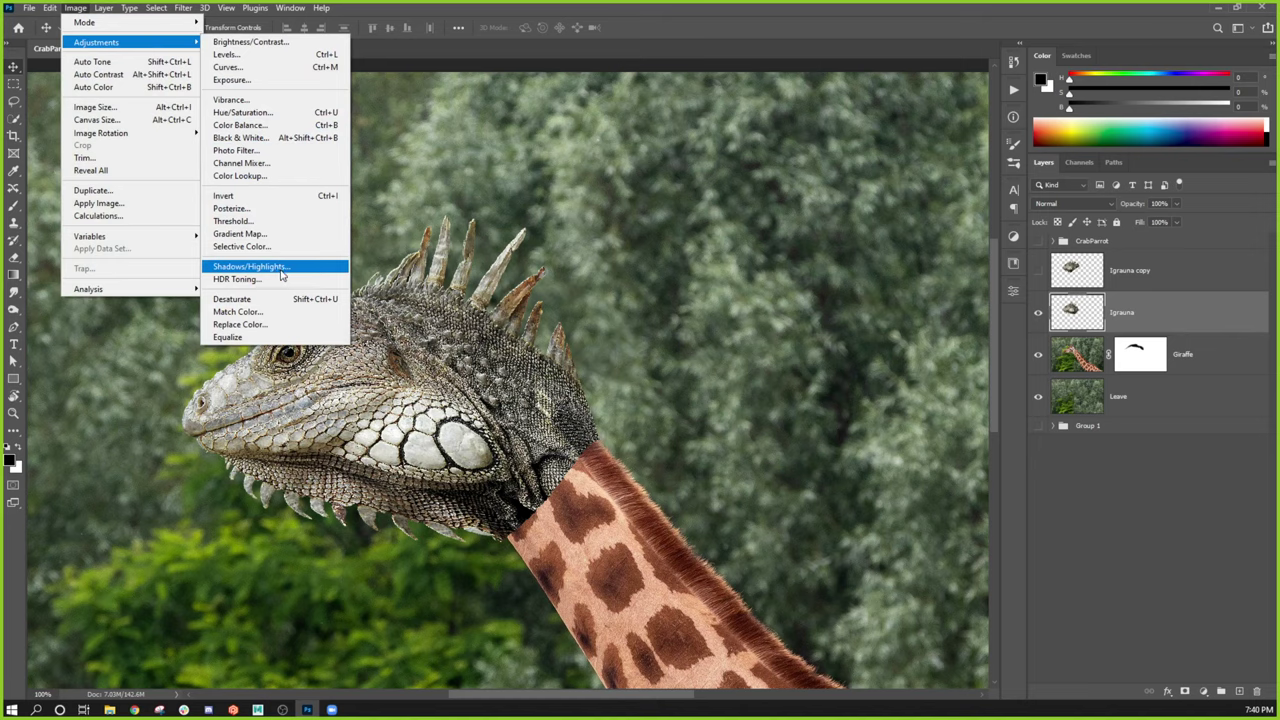
left_click(250, 266)
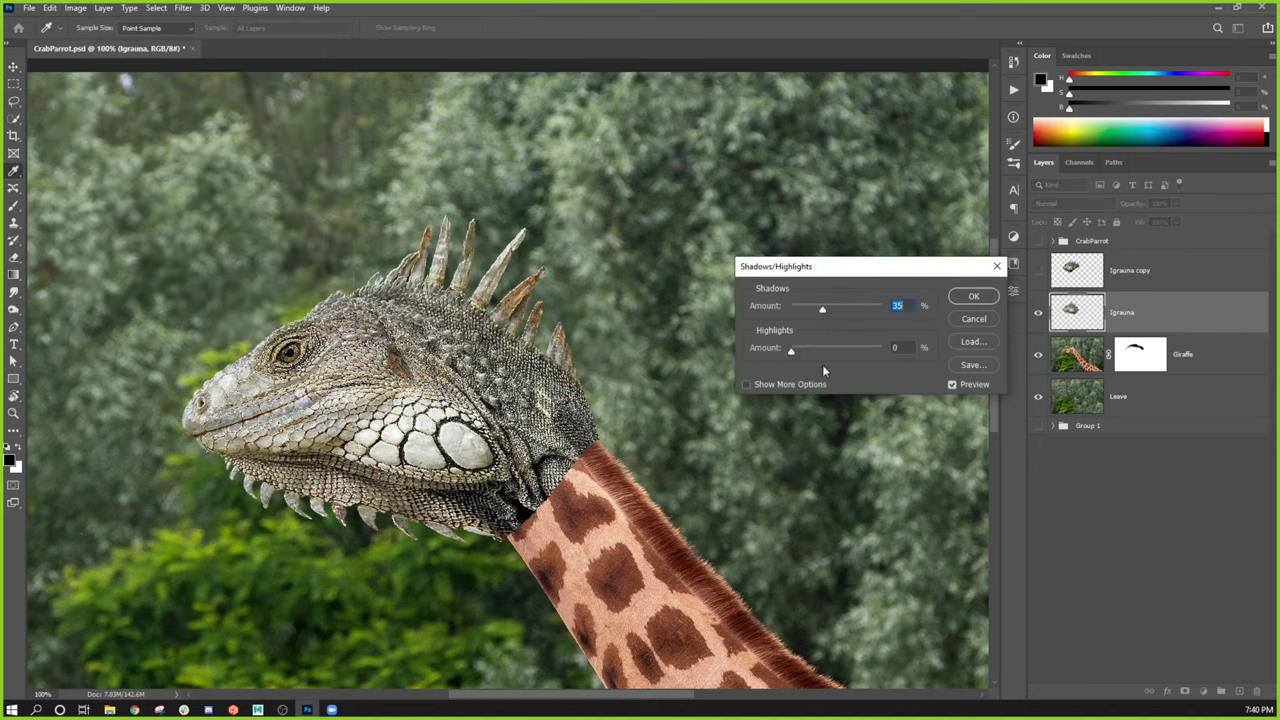
left_click(826, 349)
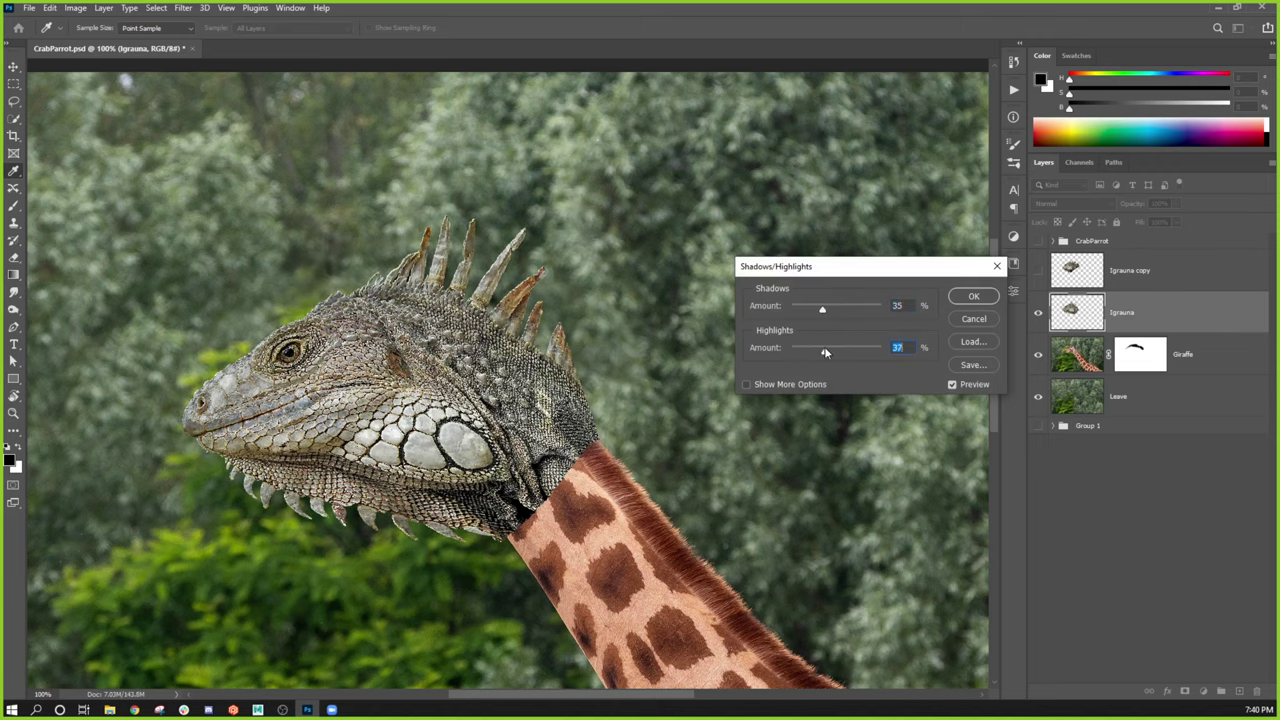
left_click_drag(825, 350, 834, 348)
left_click(800, 310)
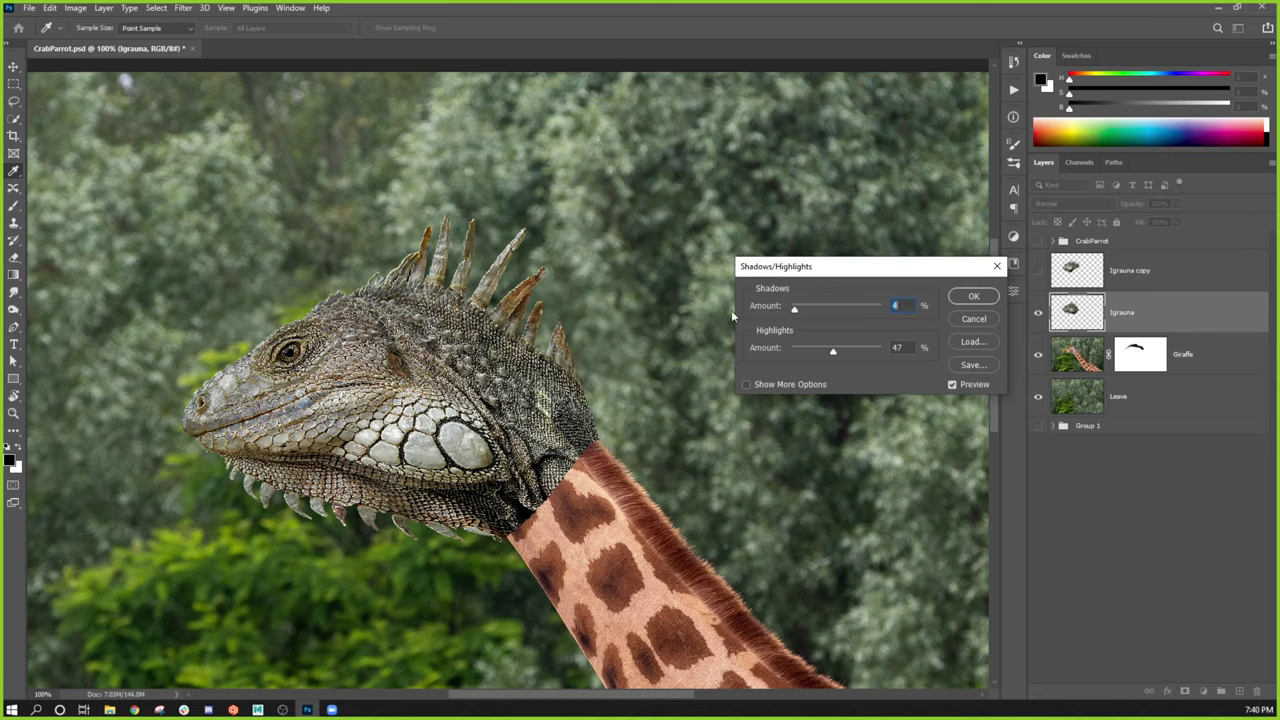
Step: Compare the iguana head with the Shadows/Highlights preview off and on, and apply the adjustment
left_click(953, 385)
left_click(952, 385)
left_click(952, 385)
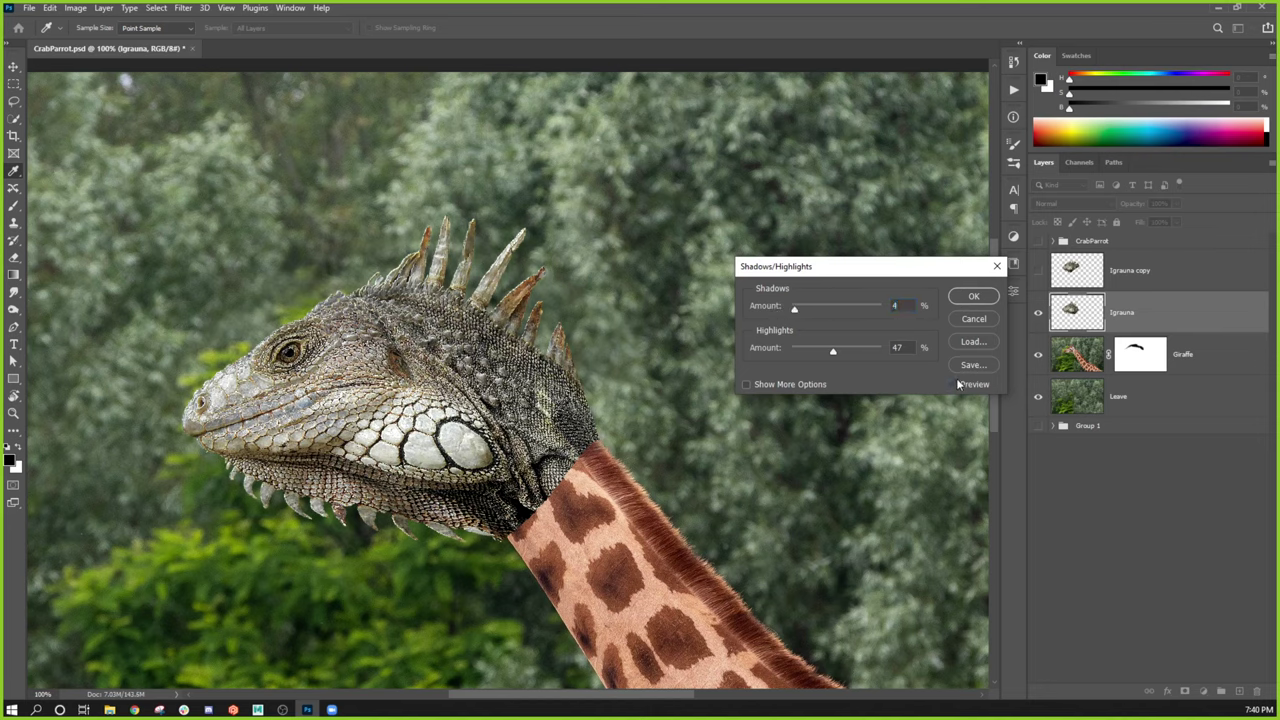
left_click(954, 384)
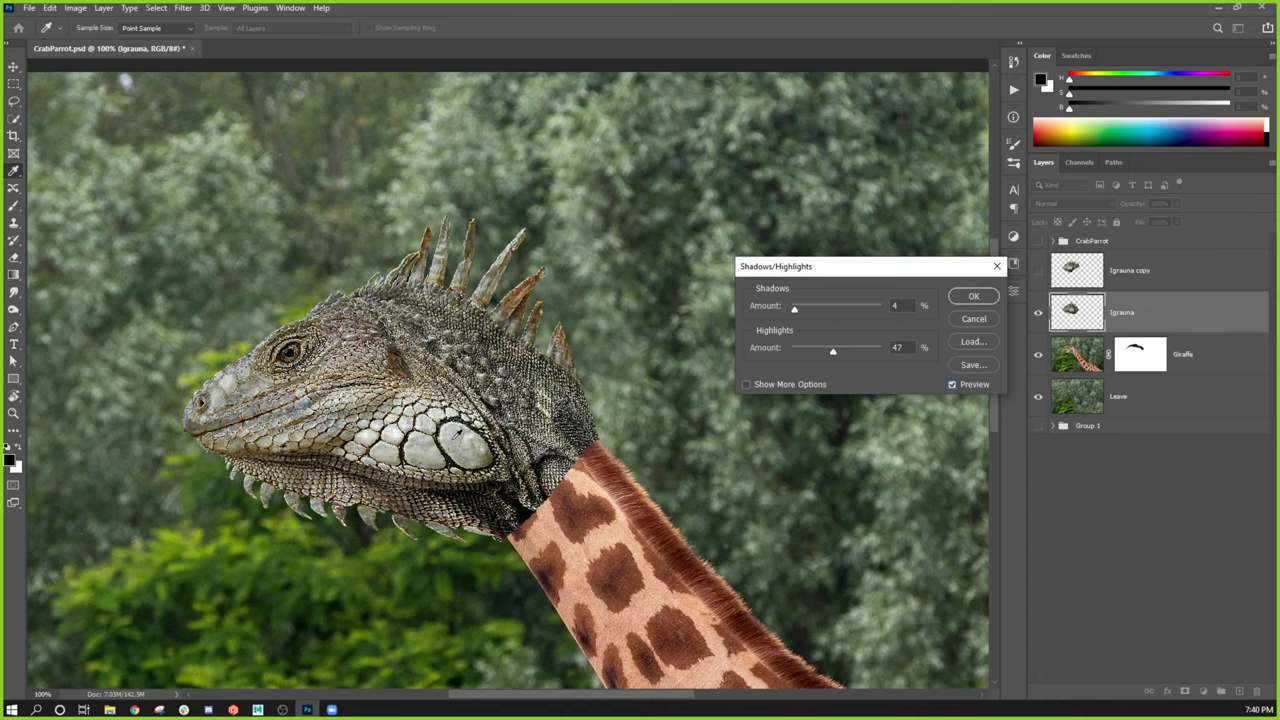
left_click(973, 297)
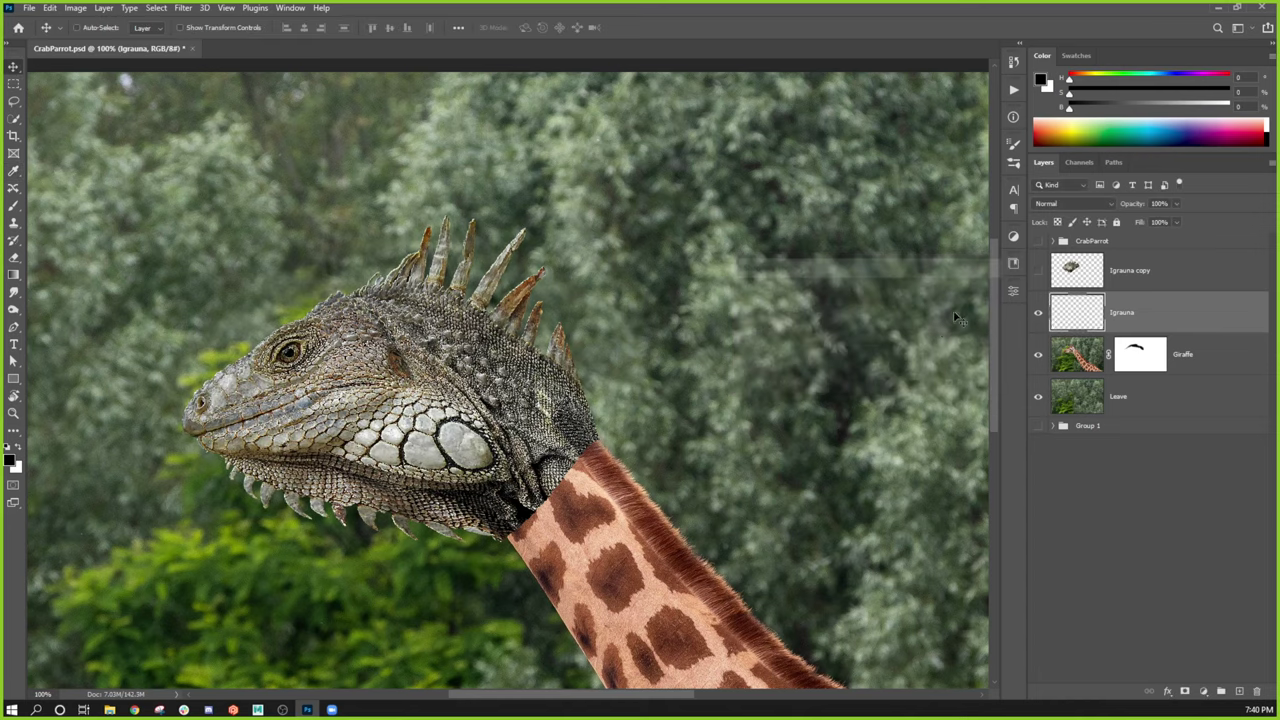
key("ctrl+plus")
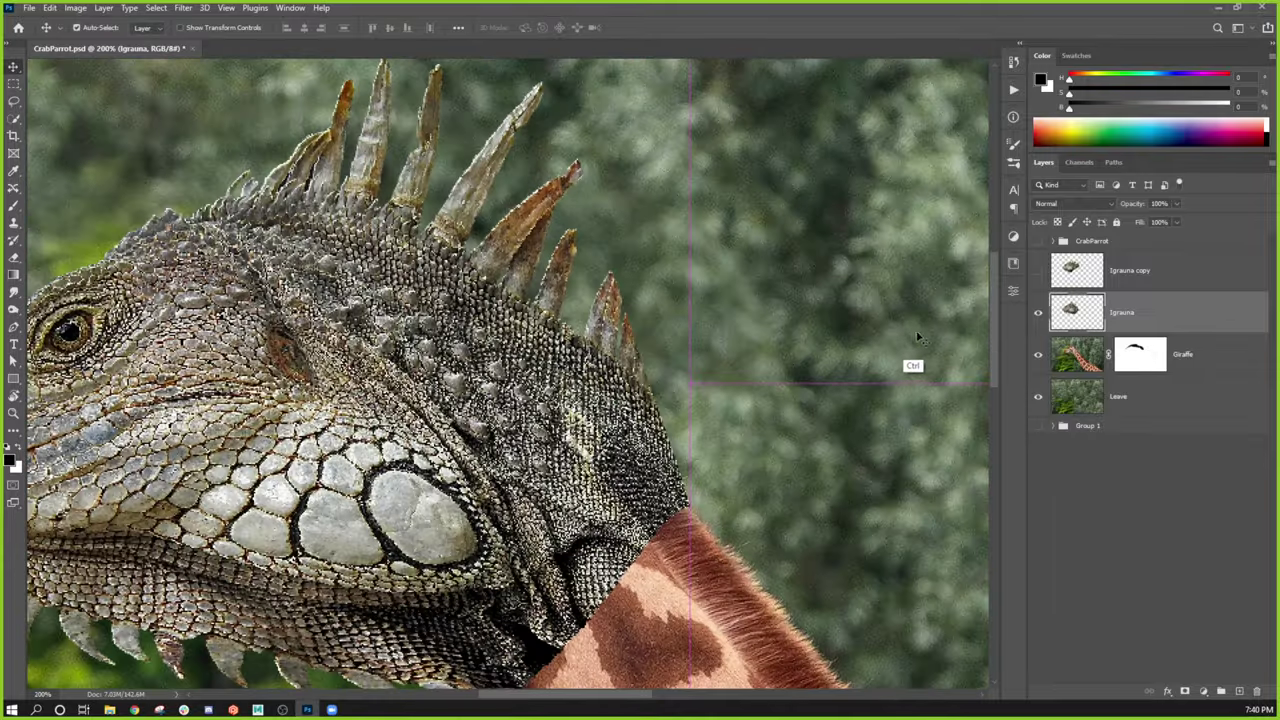
key("ctrl+minus")
left_click_drag(708, 369, 620, 366)
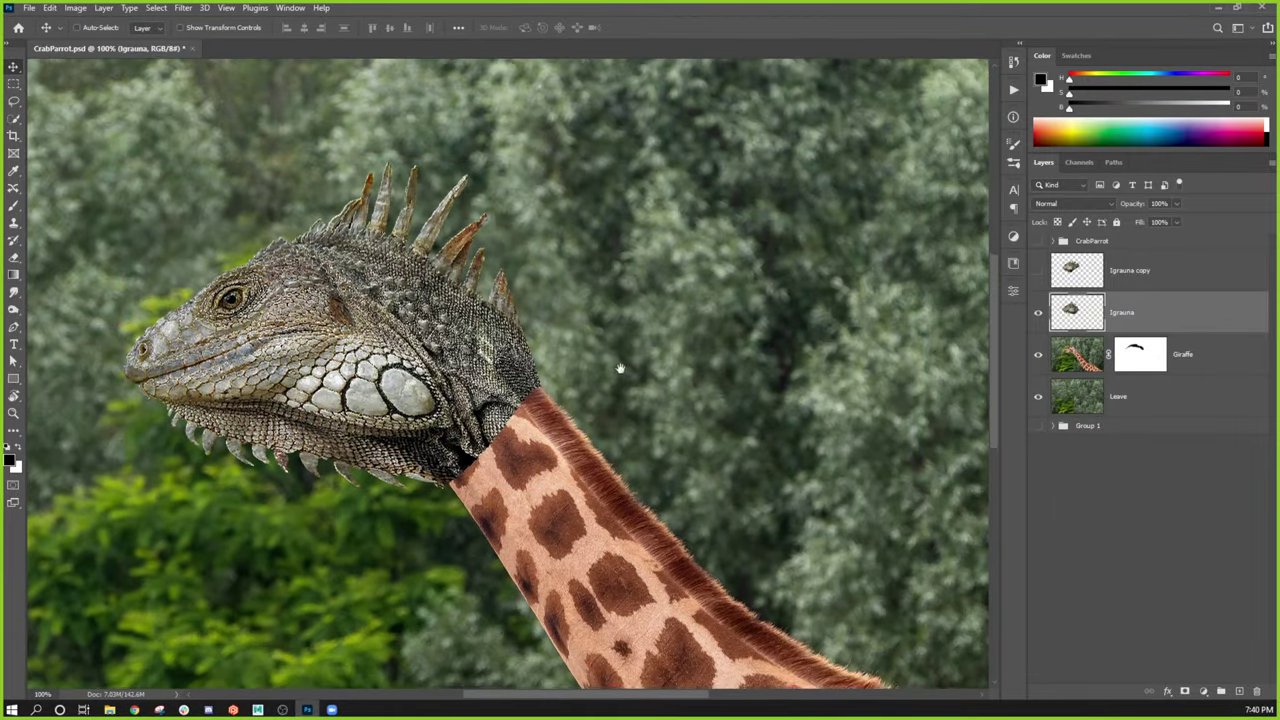
left_click_drag(606, 437, 609, 363)
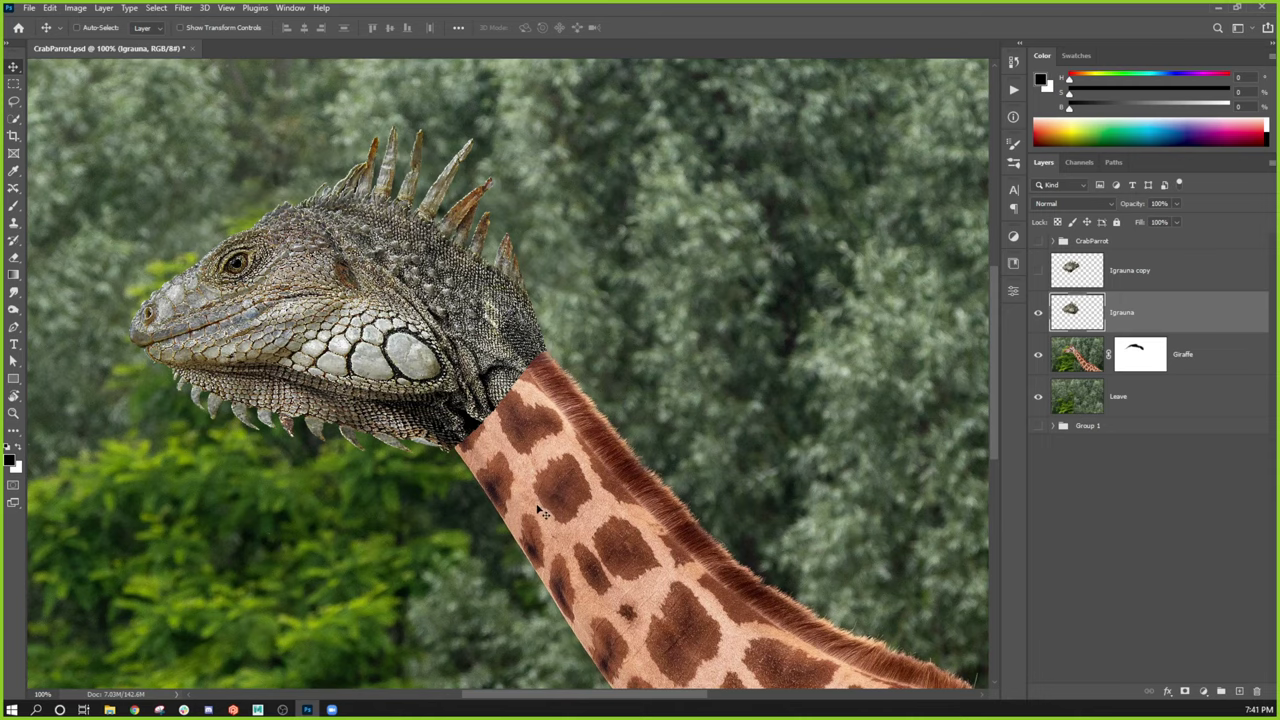
key("ctrl+minus")
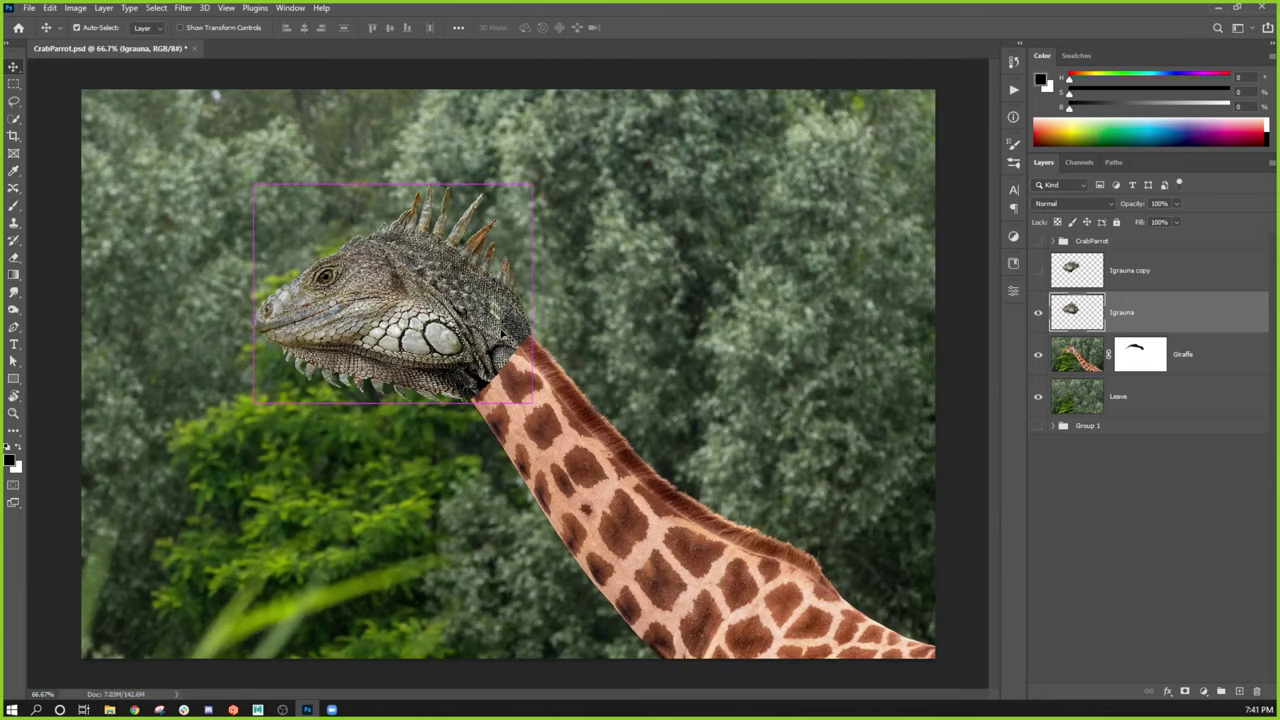
key("ctrl")
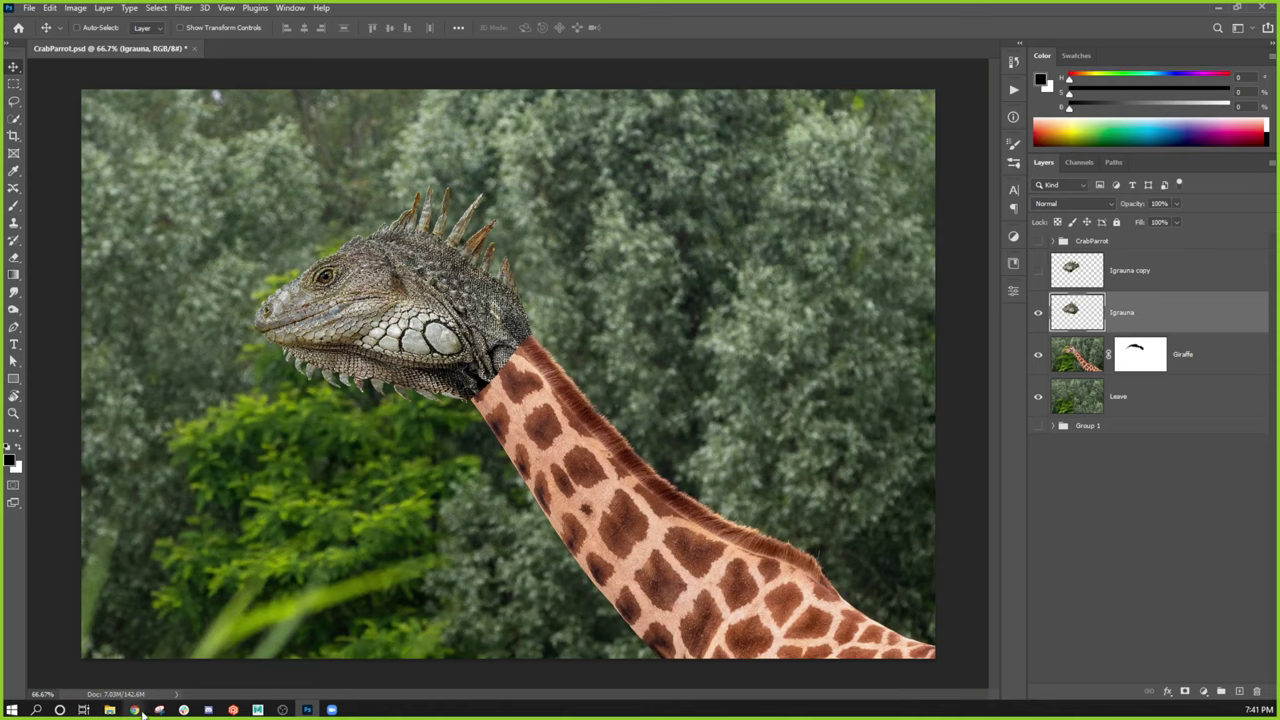
Step: Switch to the Pixabay page in Chrome and search its photos for "lizard skin"
mouse_move(134, 710)
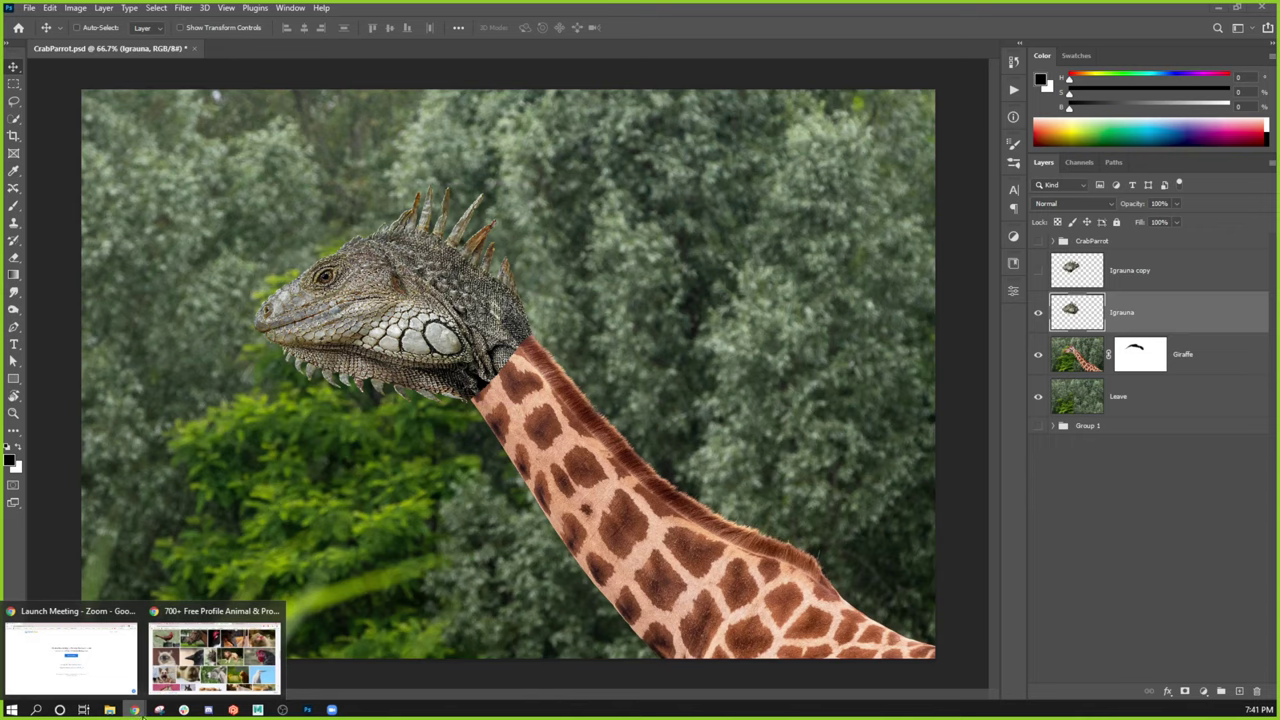
left_click(218, 630)
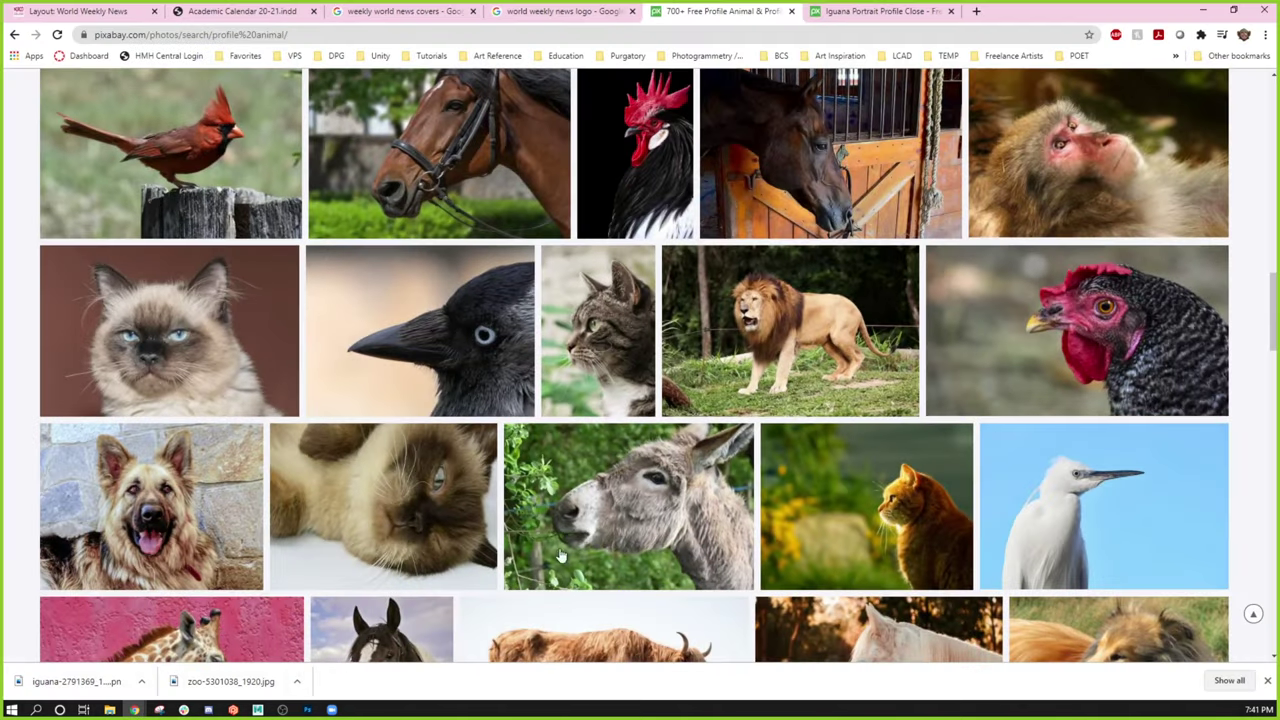
scroll(338, 408, "up", 10)
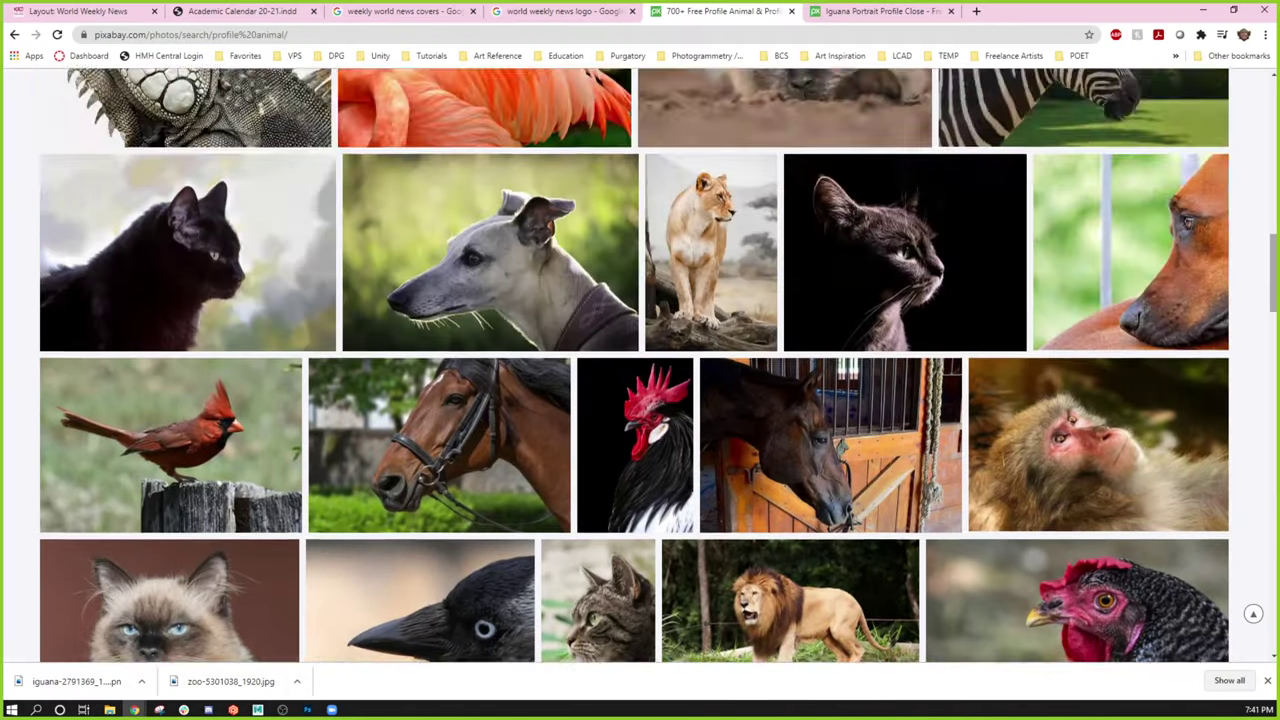
scroll(640, 366, "up", 4)
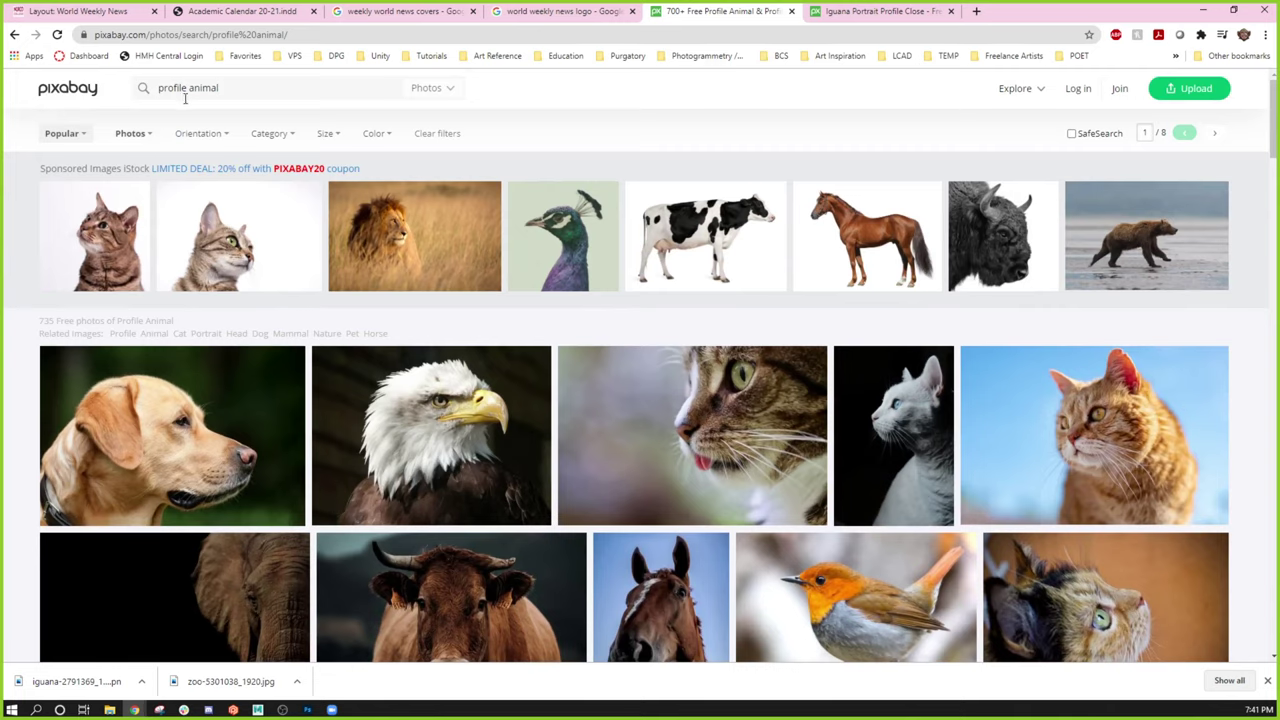
triple_click(229, 94)
key("BackSpace")
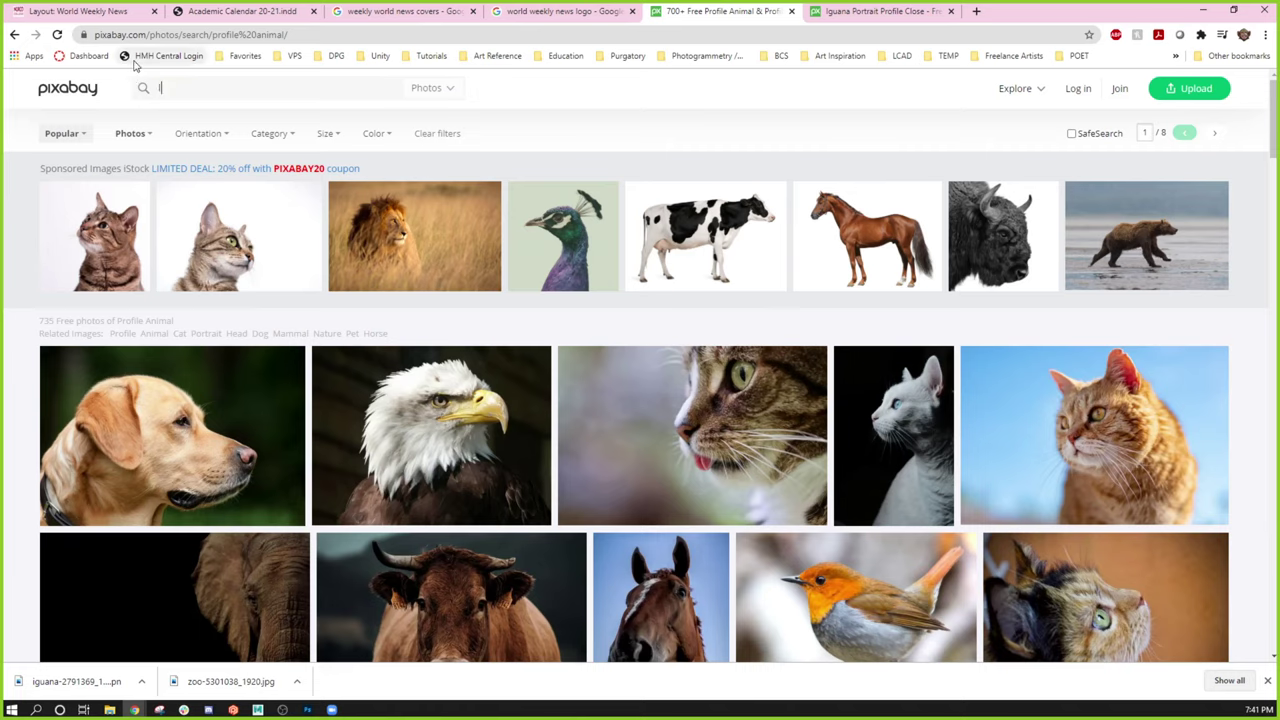
type("lizard")
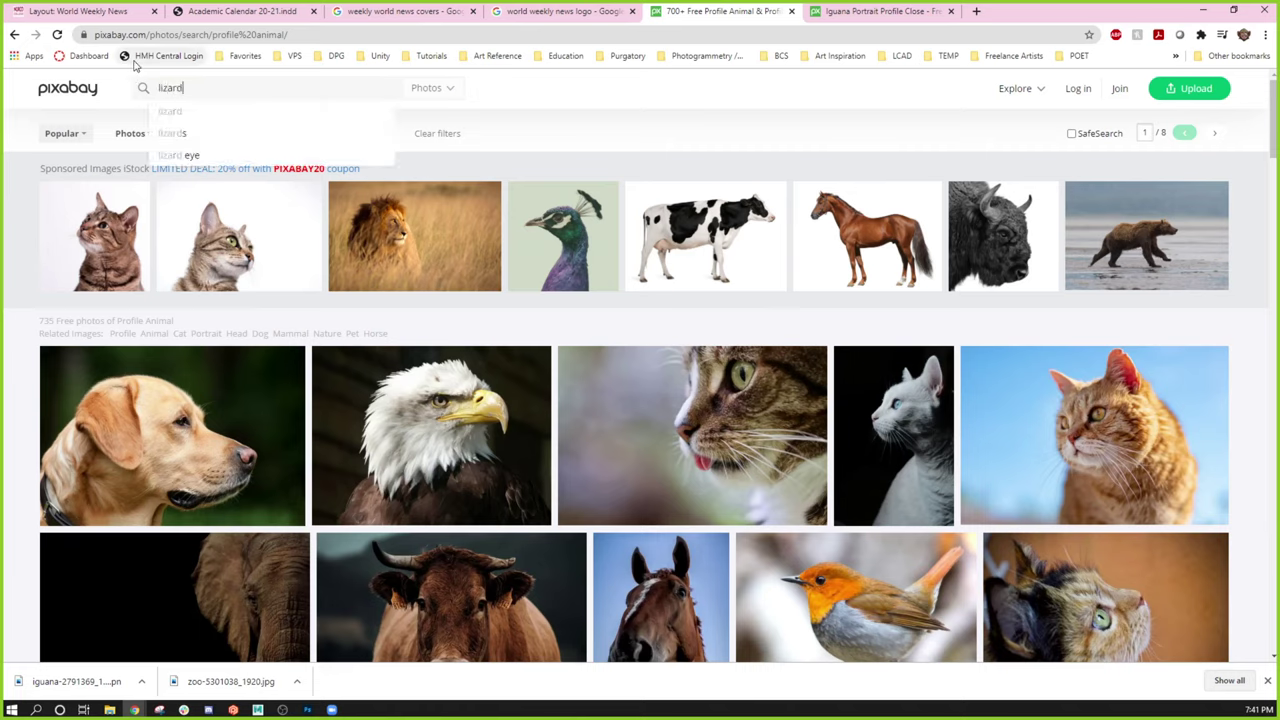
type(" skin")
key("Return")
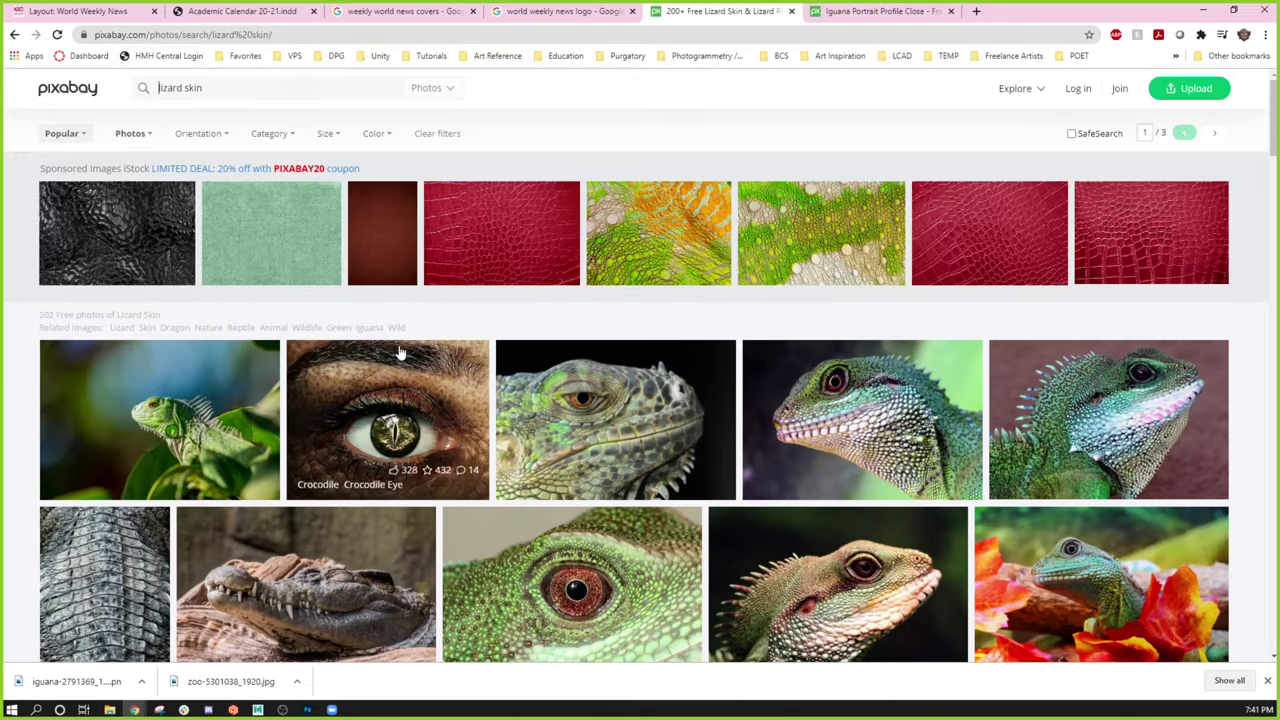
Step: Browse the lizard skin photos and open the one of a dark green iguana resting on a branch against grey
scroll(400, 350, "down", 4)
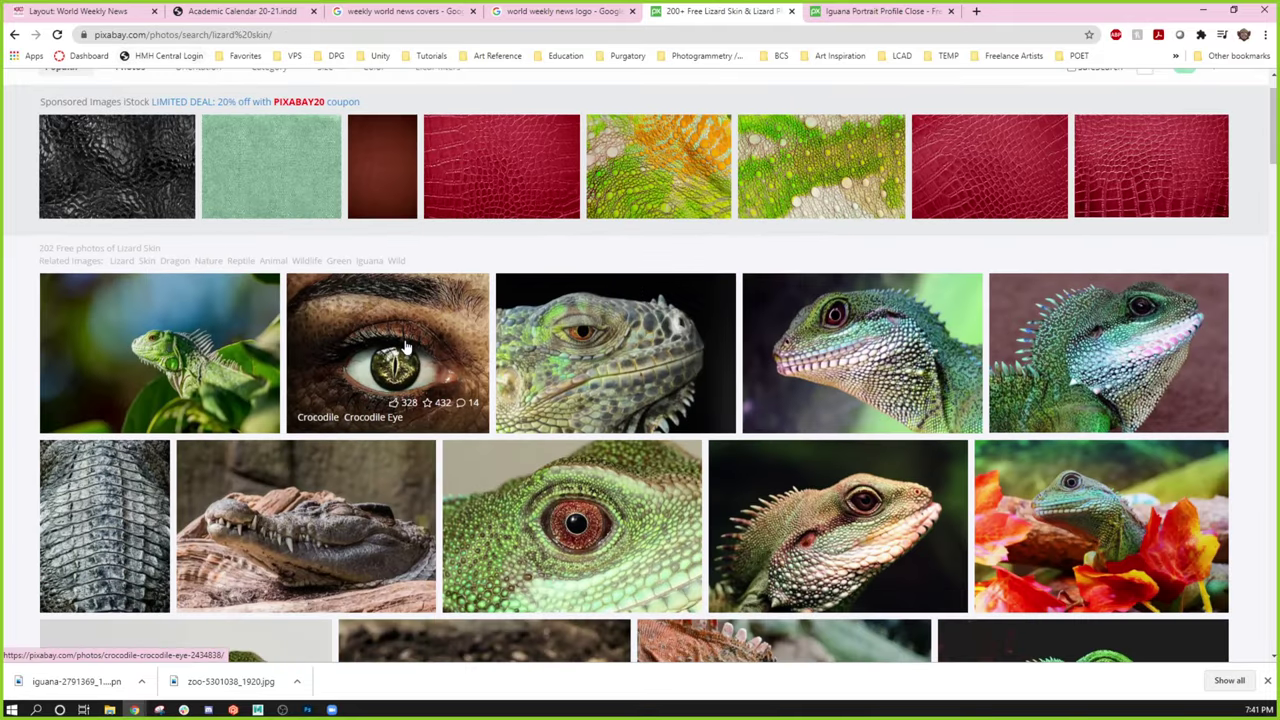
scroll(410, 345, "down", 3)
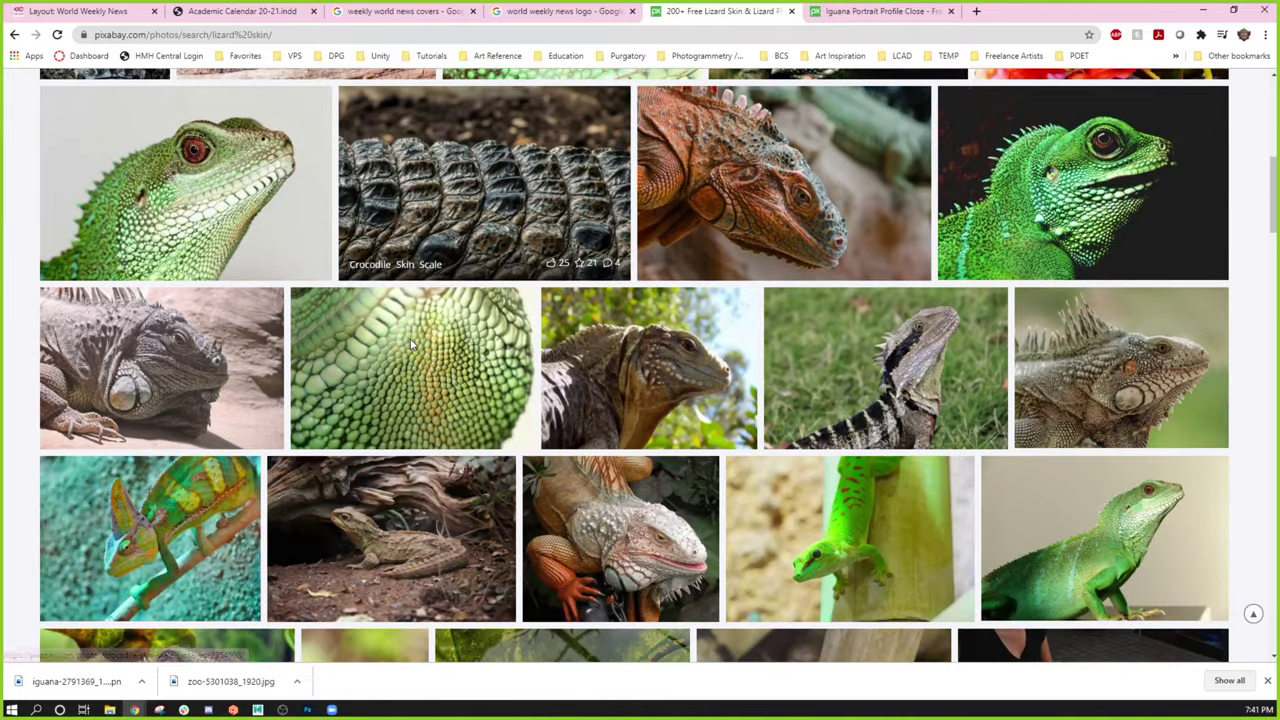
scroll(410, 345, "down", 3)
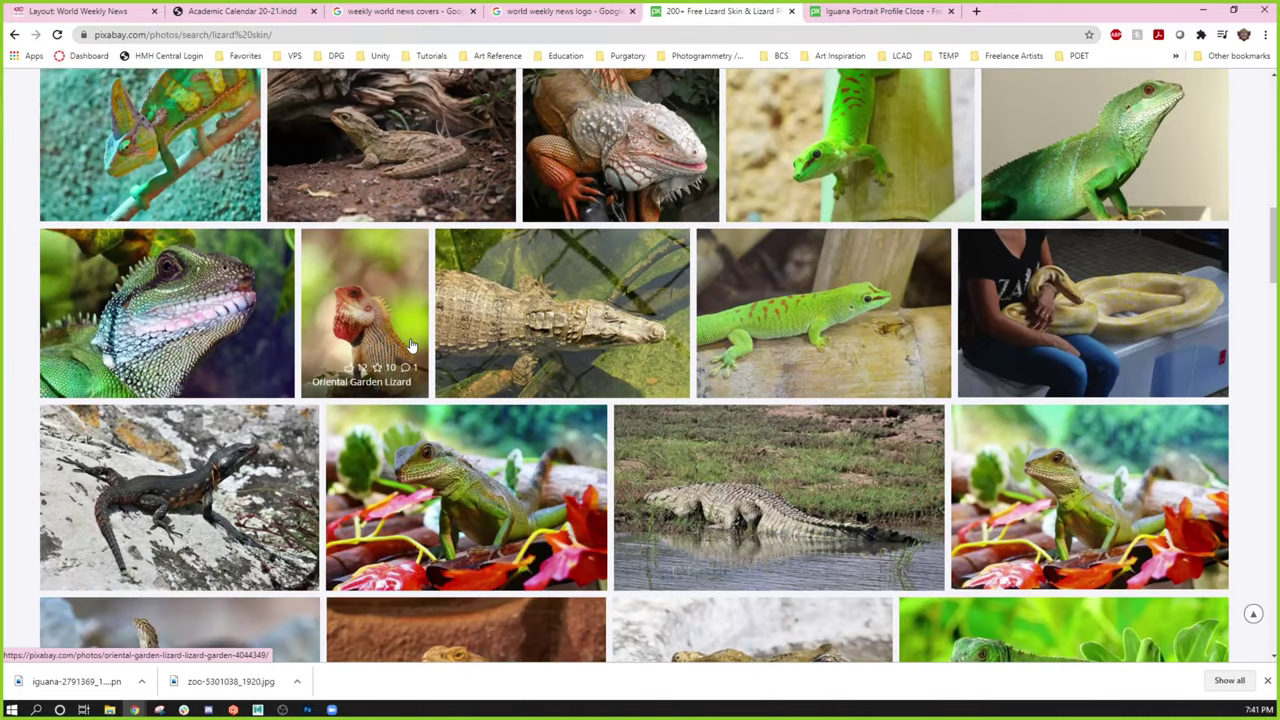
scroll(410, 345, "down", 3)
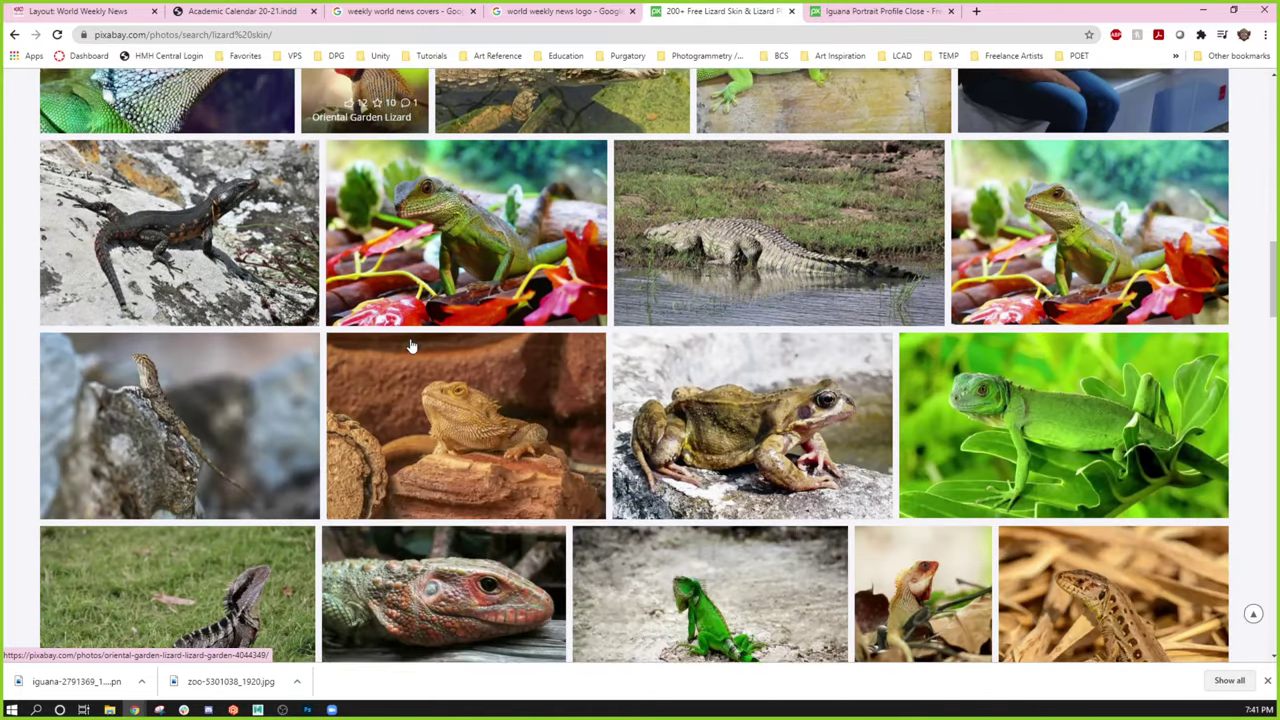
scroll(410, 345, "down", 4)
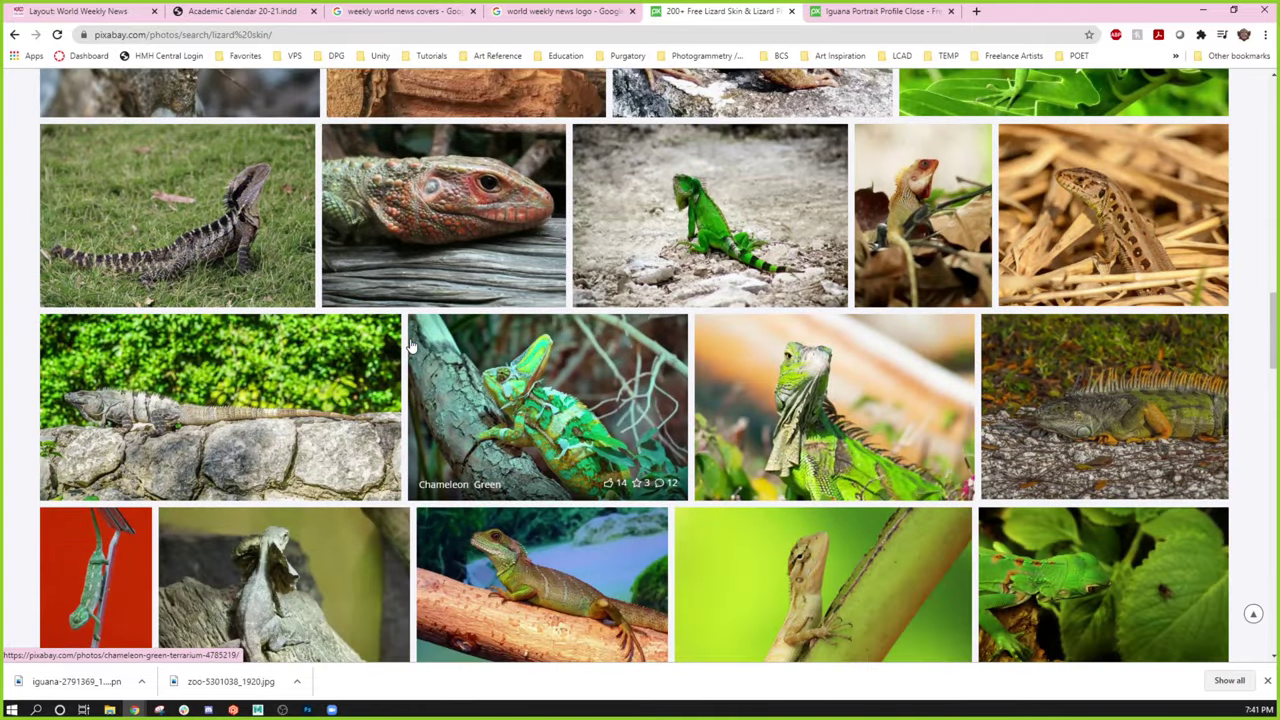
scroll(410, 345, "down", 2)
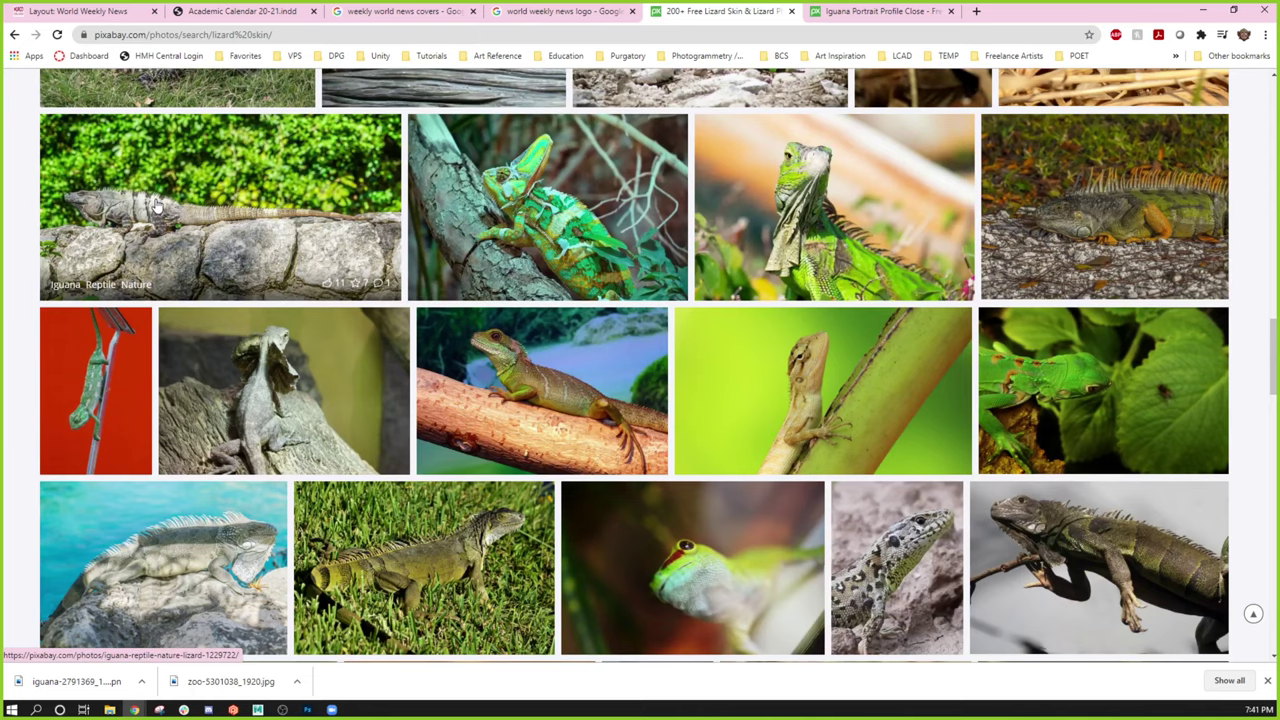
left_click(1160, 580)
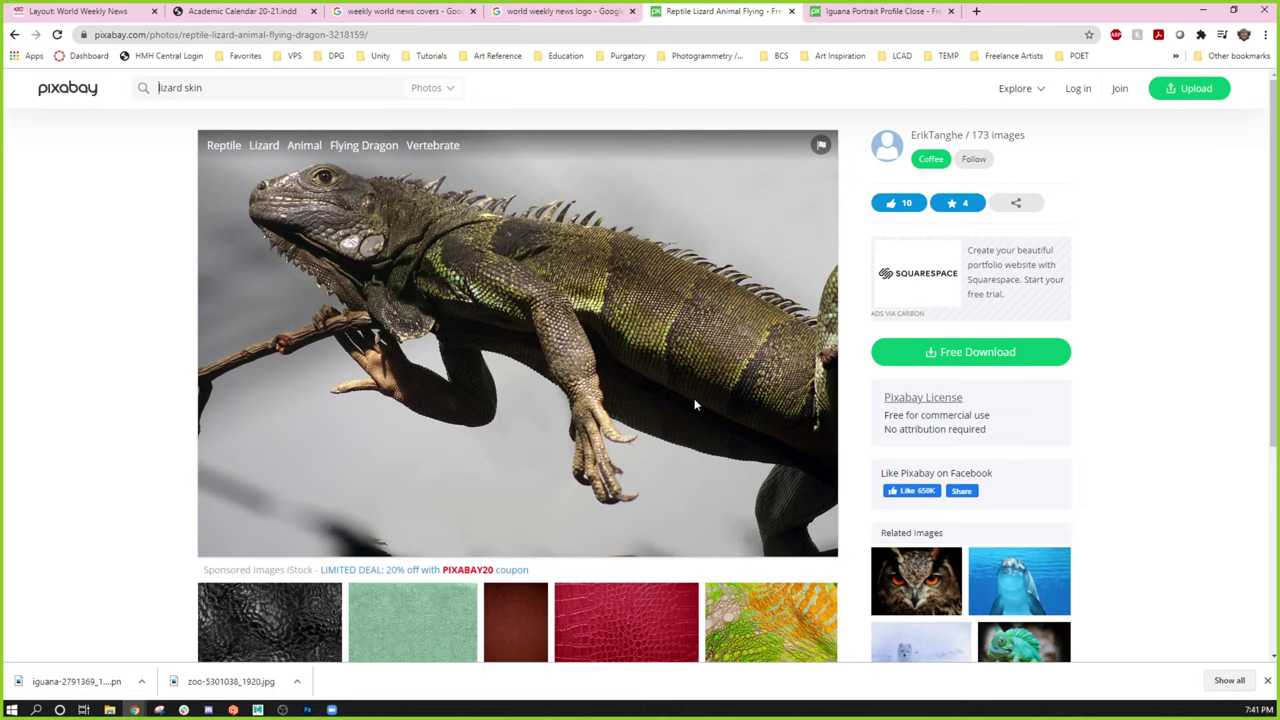
Step: Download the iguana photo as a 1920×1280 JPG, completing the robot check
left_click(940, 368)
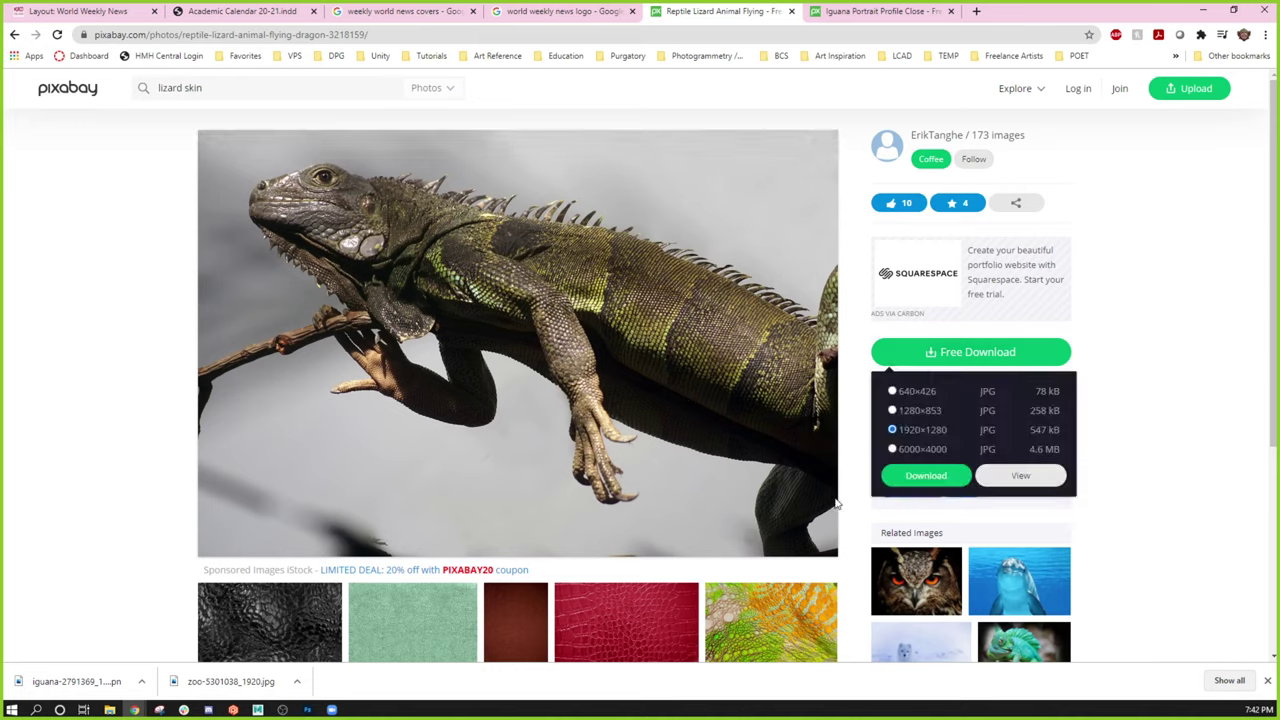
left_click(935, 477)
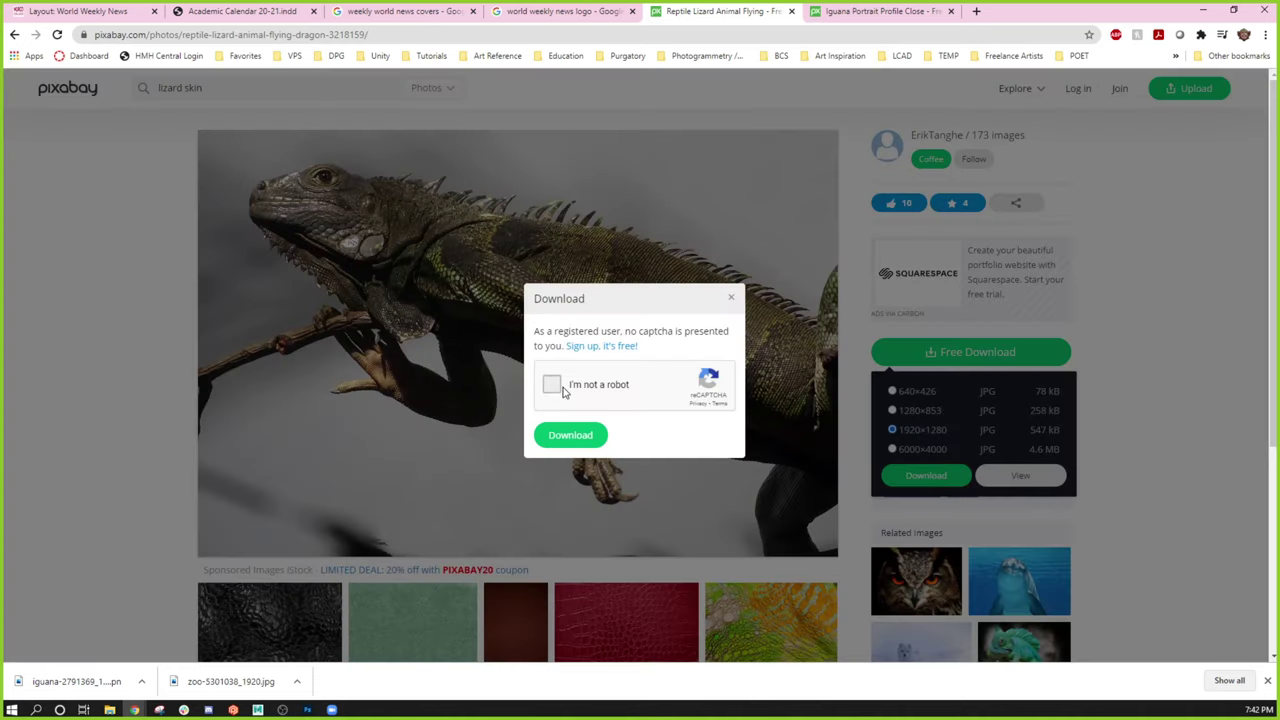
left_click(563, 391)
left_click(577, 437)
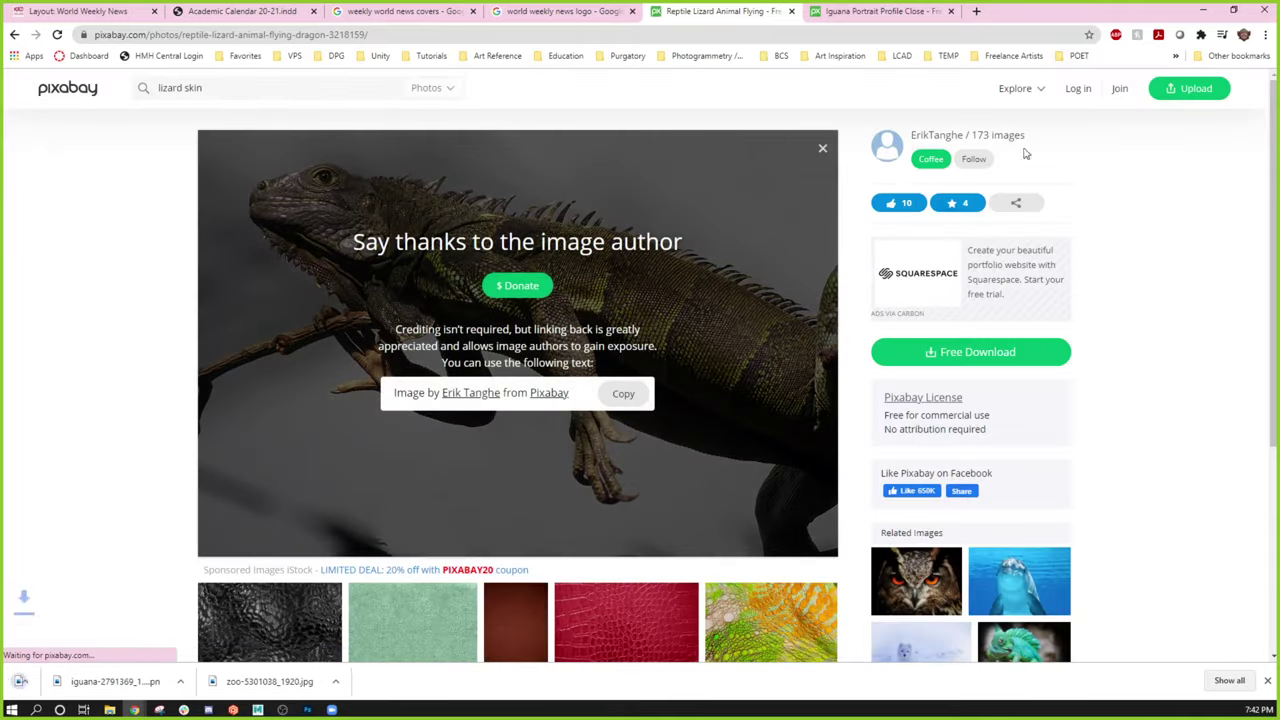
Step: Return to Photoshop, place the downloaded reptile photo above the Igrauna layer and enlarge it to cover most of the canvas
left_click(1203, 10)
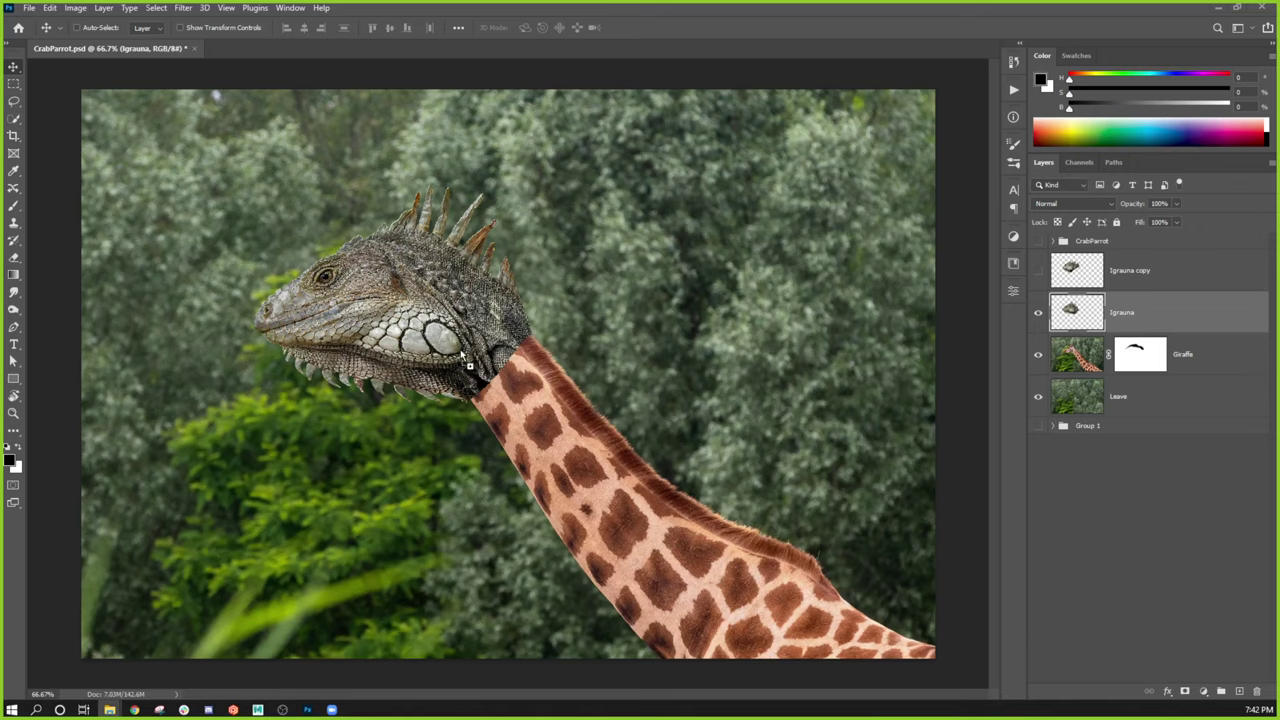
left_click_drag(460, 349, 460, 349)
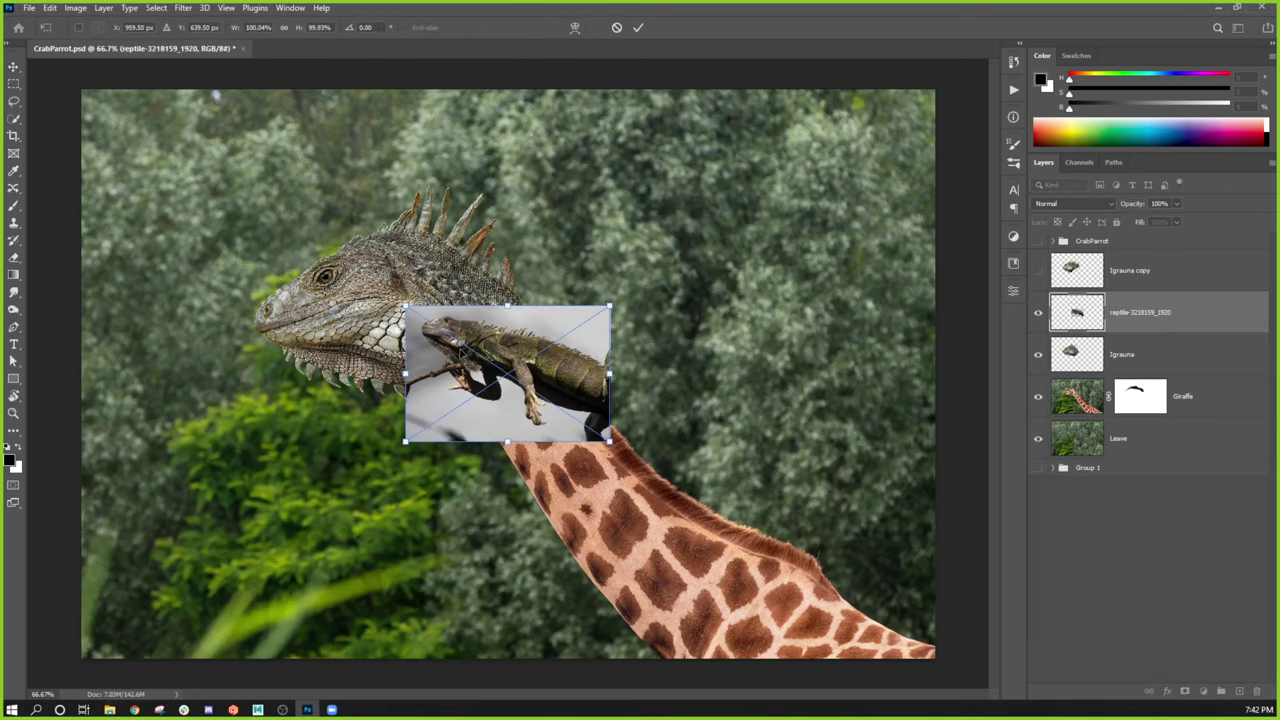
key("Return")
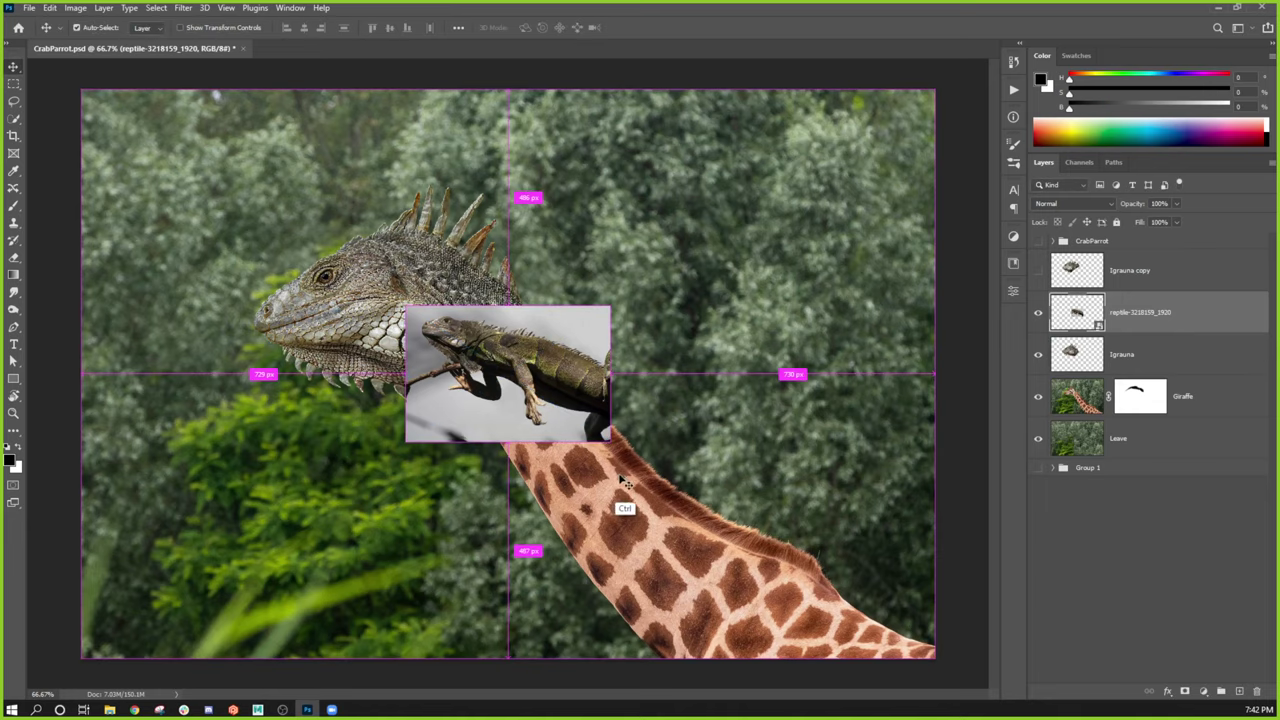
key("ctrl+t")
left_click_drag(610, 441, 865, 620)
key("Return")
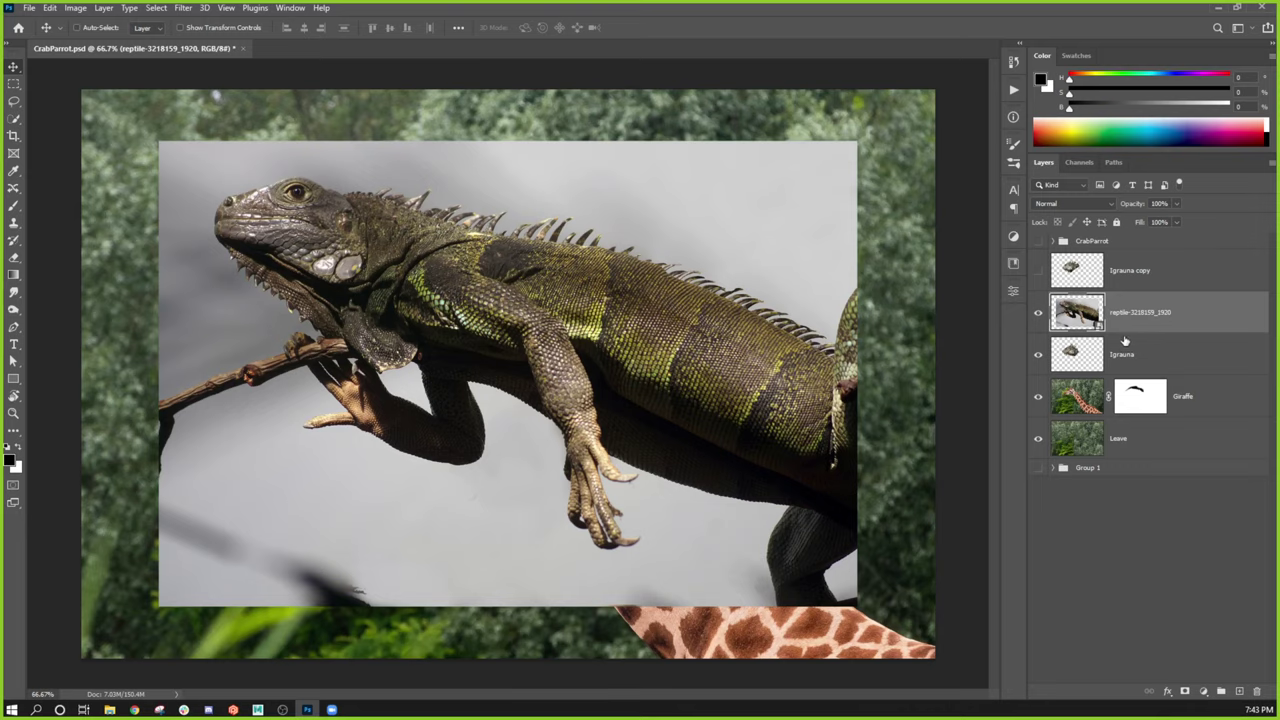
Step: Rasterize the reptile-3218159_1920 layer and place a copy of it in Group 1, keeping the original selected
right_click(1180, 316)
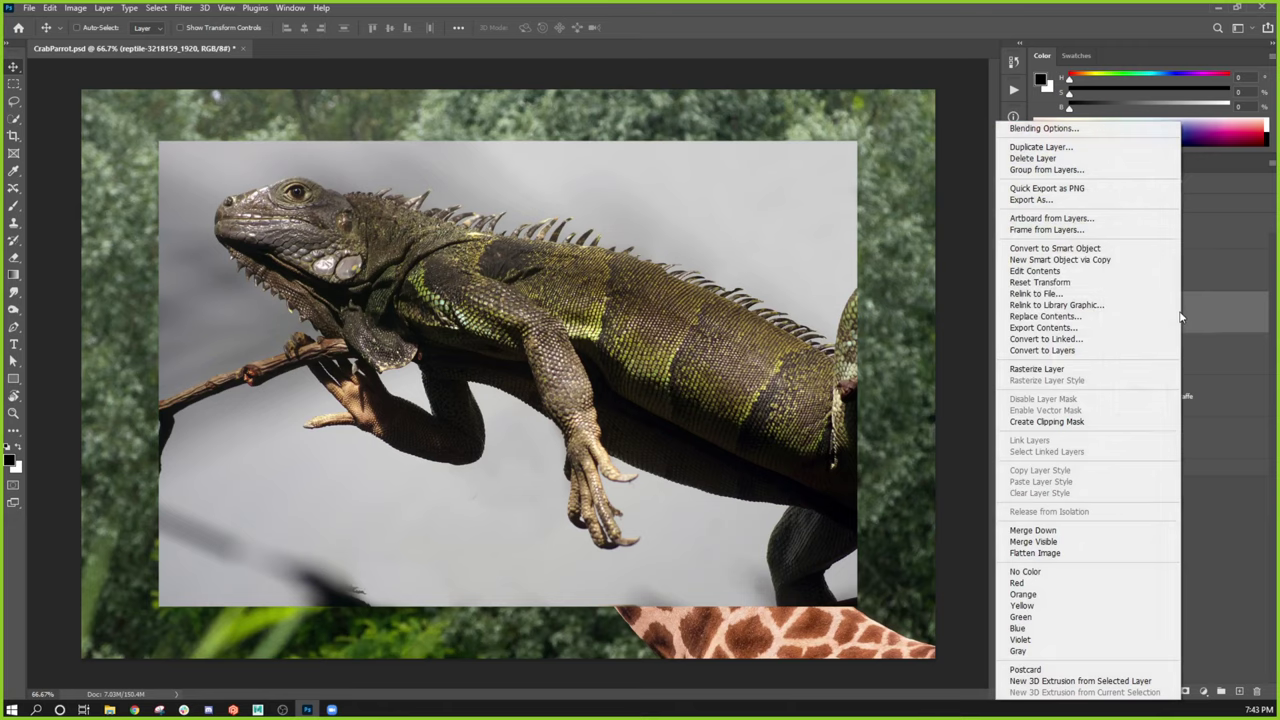
left_click(1059, 372)
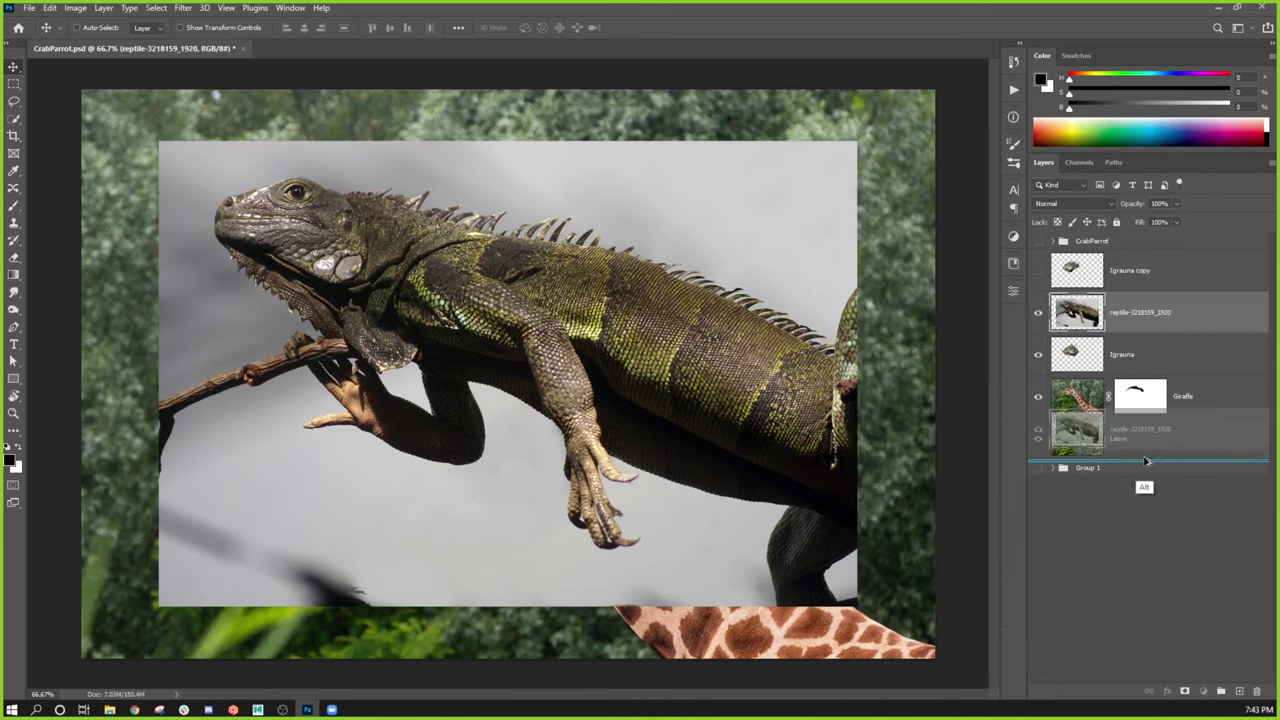
left_click(1146, 462)
left_click(1158, 316)
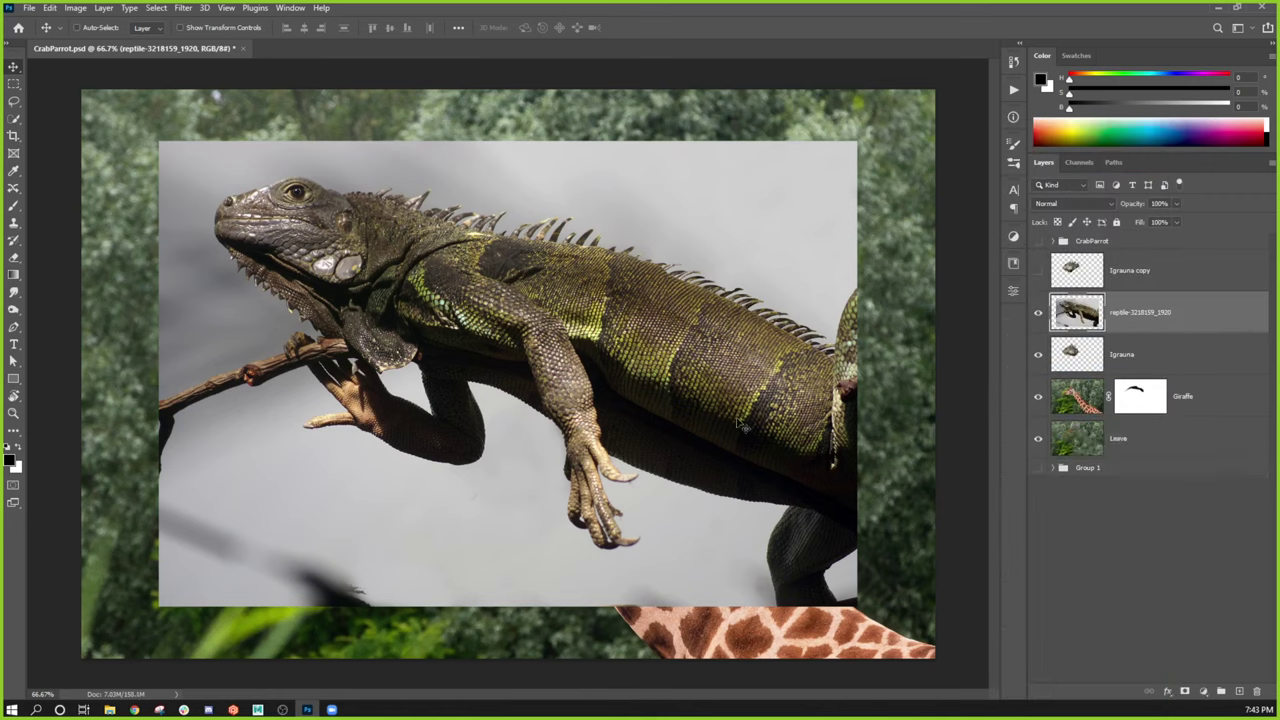
Step: Reposition the reptile photo slightly toward the canvas's left side
left_click_drag(705, 422, 729, 304)
key("ctrl+minus")
key("ctrl+minus")
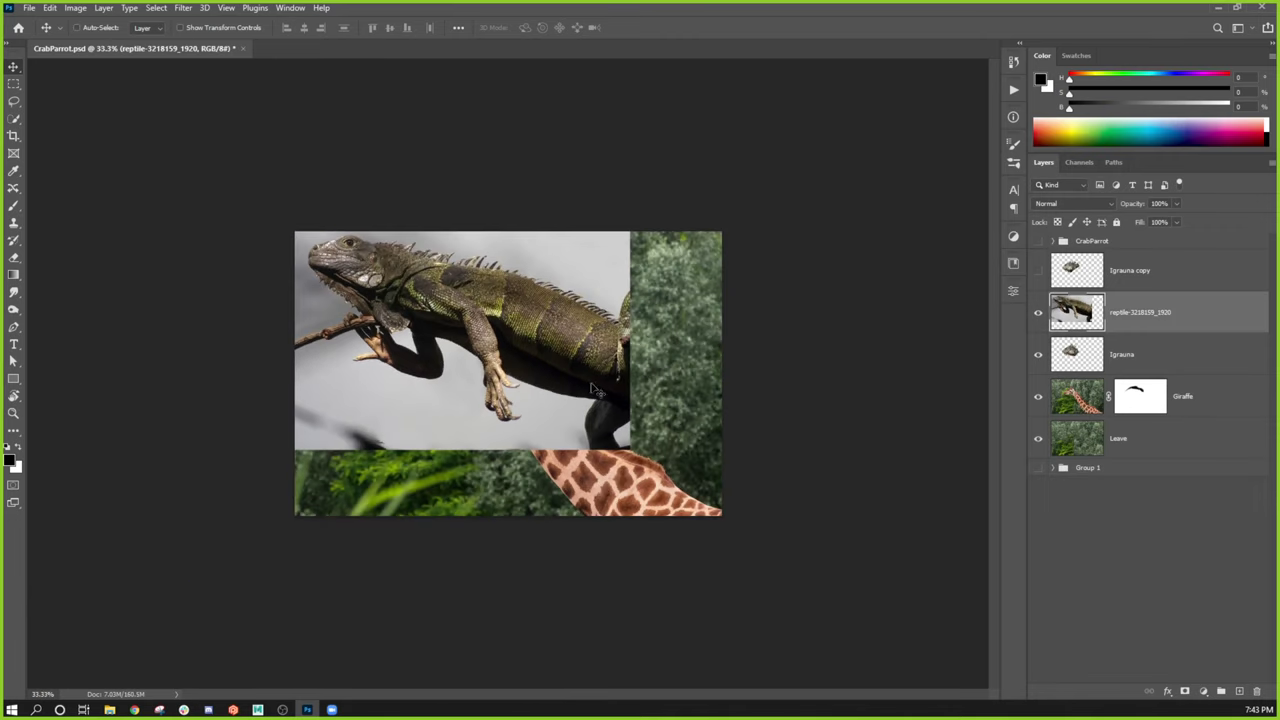
left_click_drag(548, 345, 585, 445)
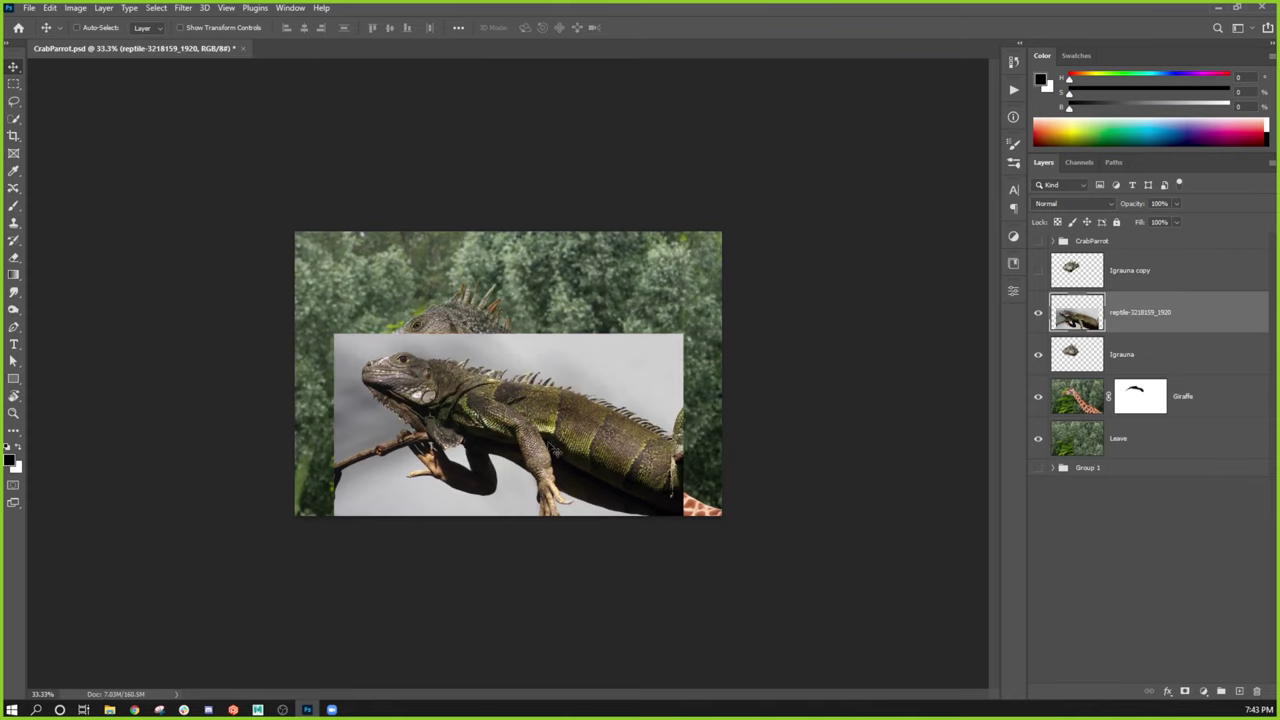
left_click_drag(628, 478, 601, 401)
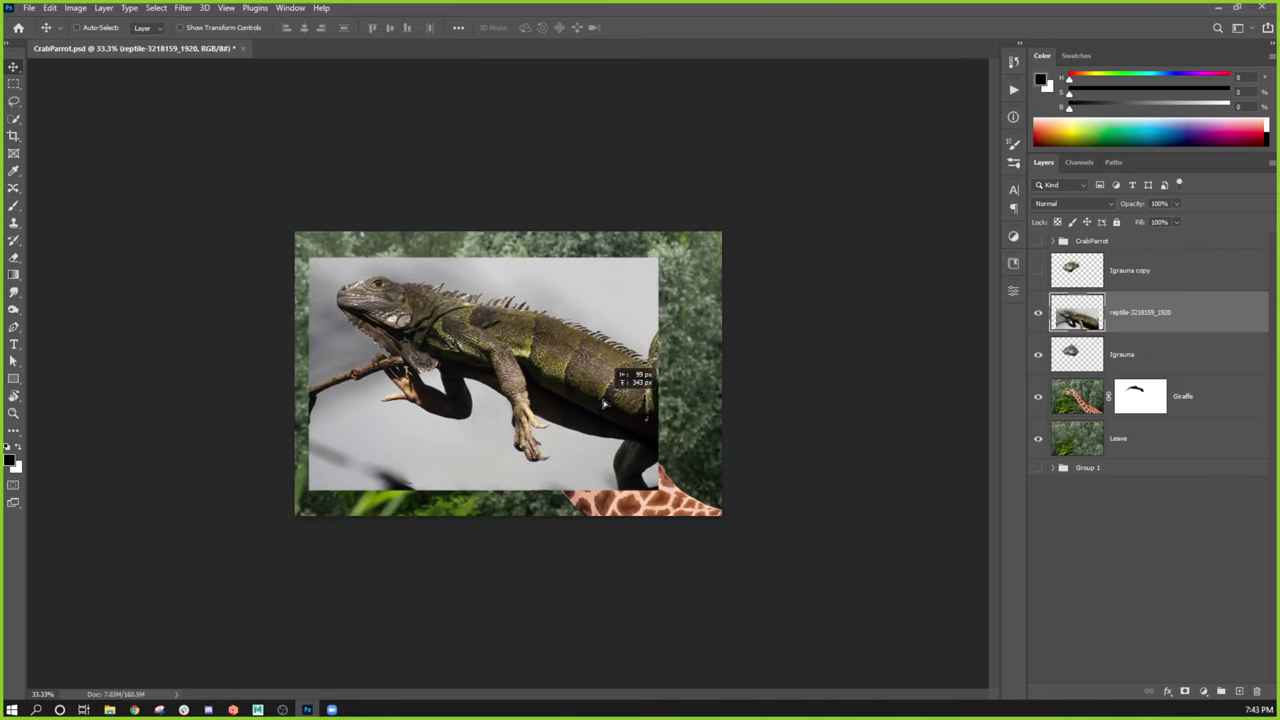
key("ctrl+plus")
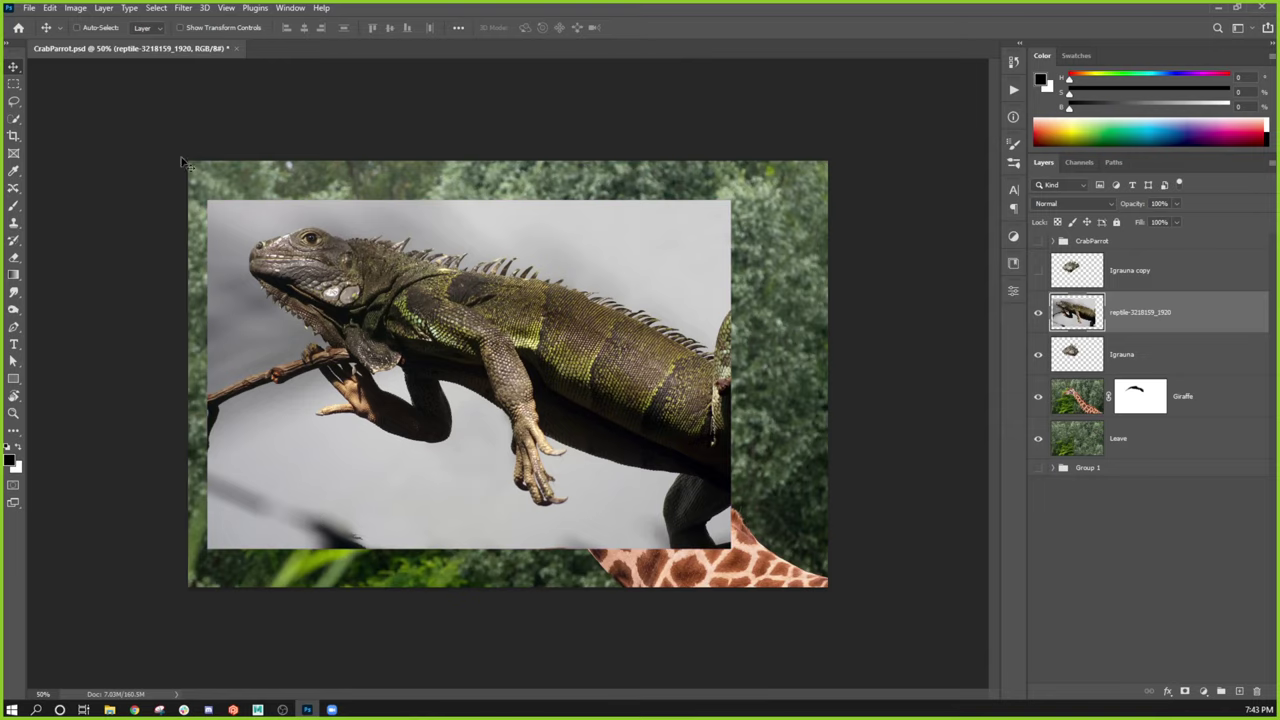
Step: Add a Reveal All layer mask to the reptile-3218159_1920 layer
left_click(79, 9)
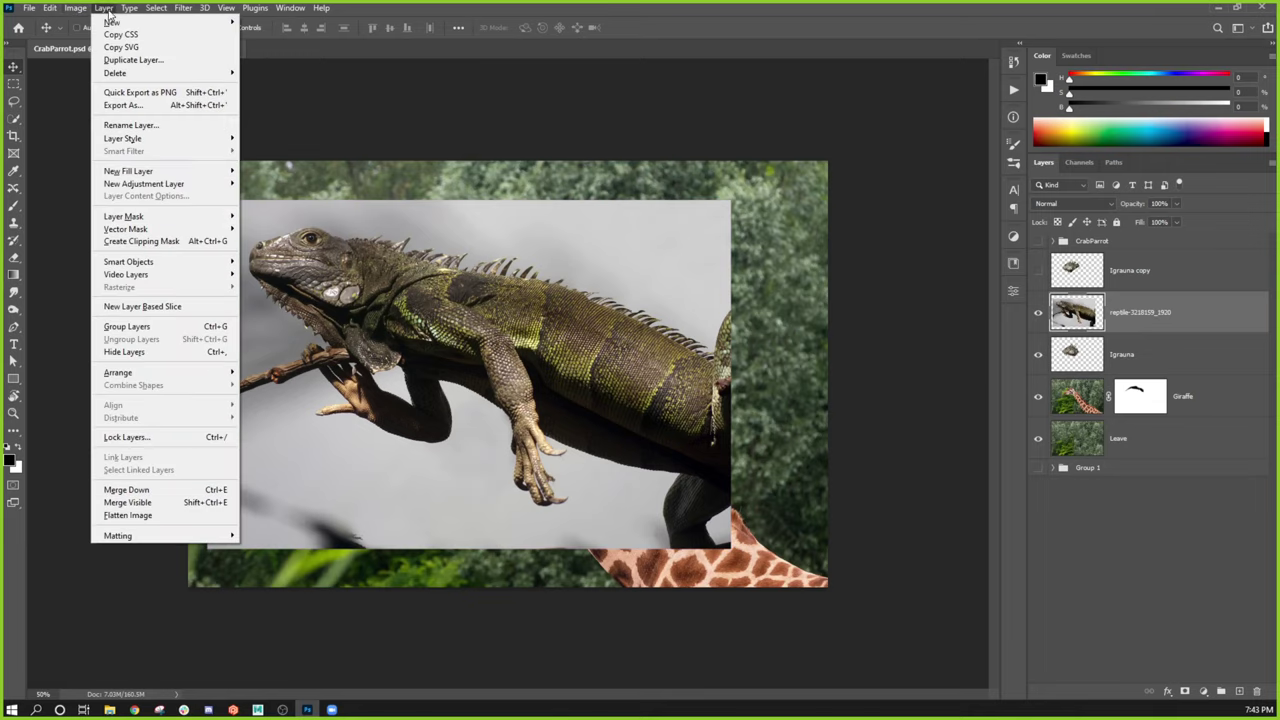
mouse_move(104, 9)
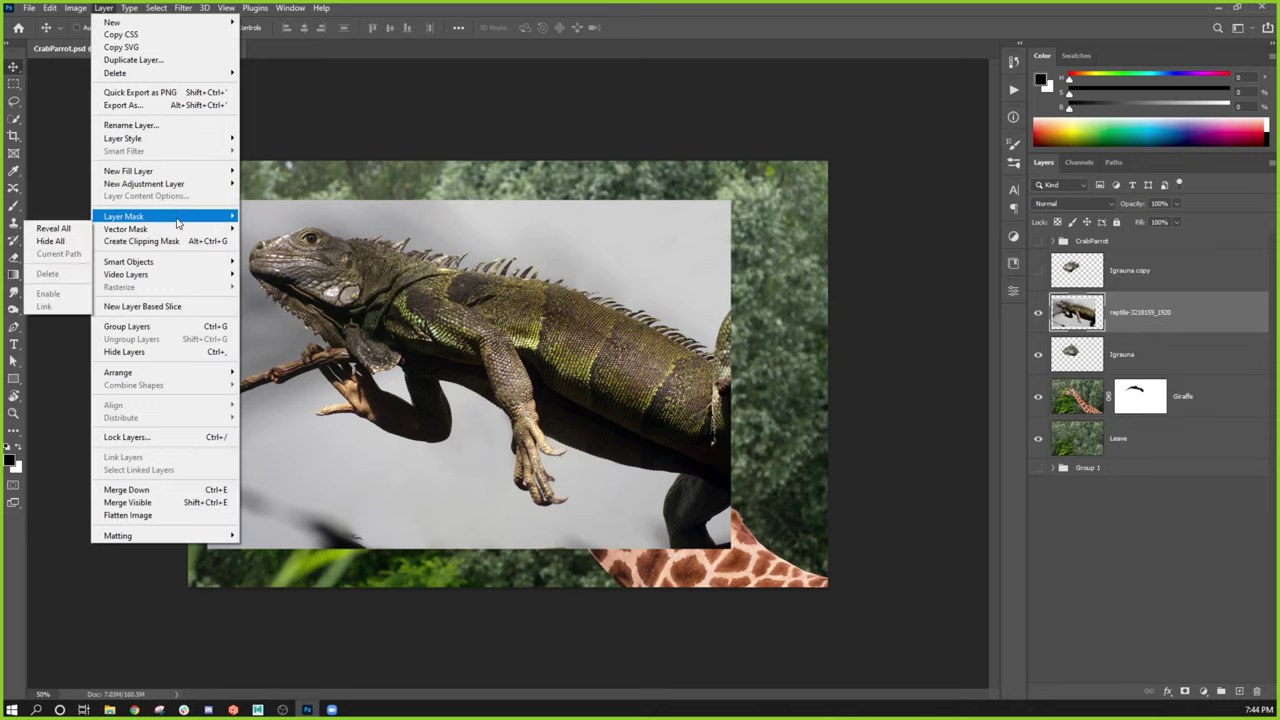
mouse_move(174, 218)
left_click(70, 222)
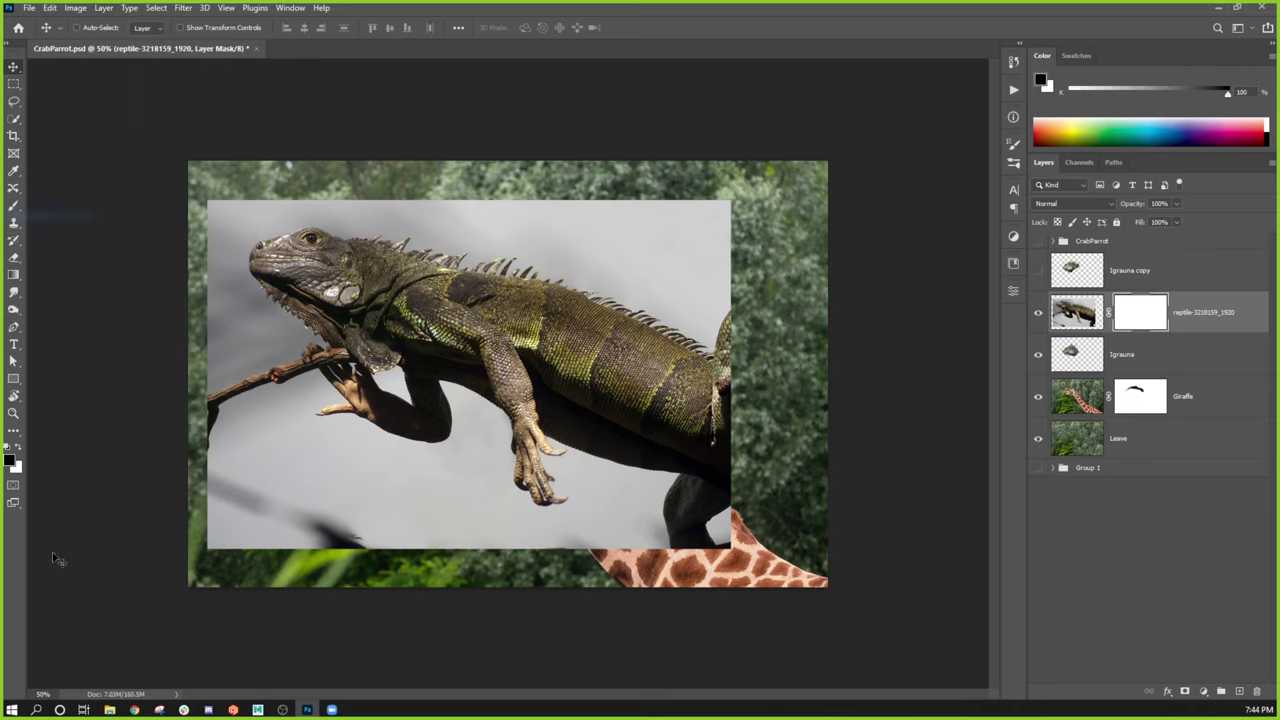
Step: Lasso the scaly flank of the reptile behind its front leg and invert the selection
key("l")
key("ctrl+plus")
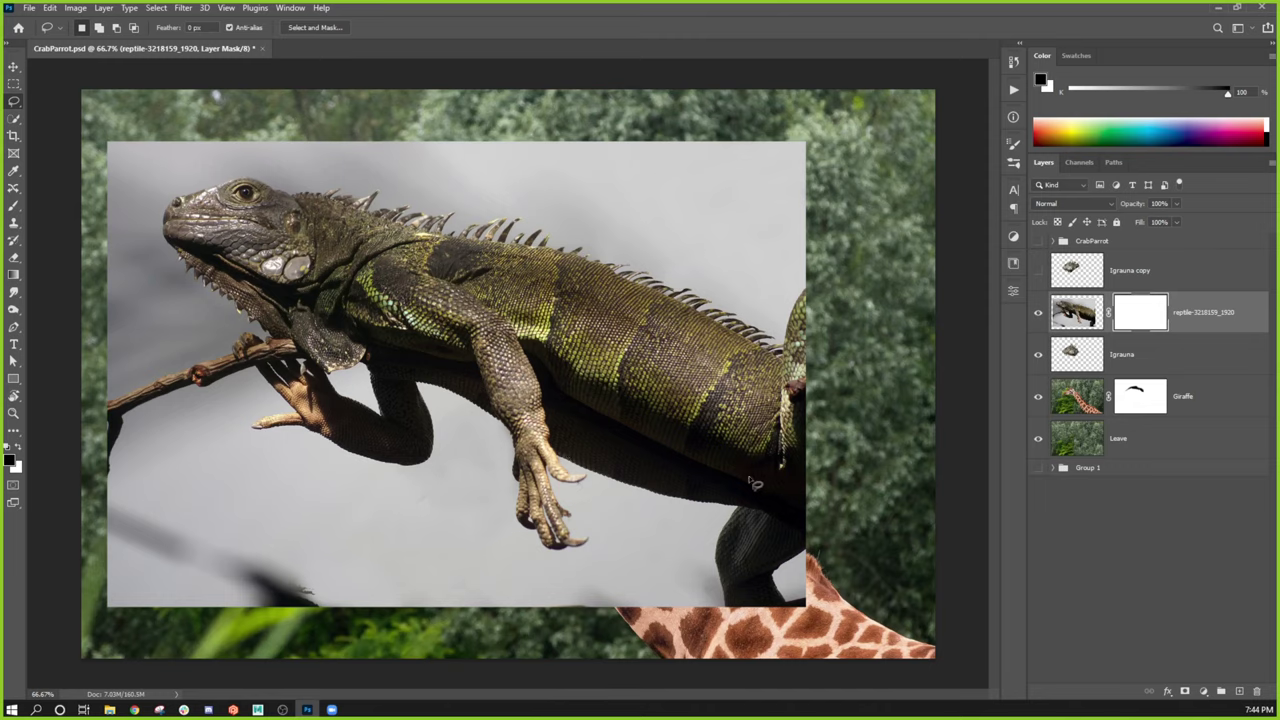
left_click_drag(760, 488, 577, 397)
key("ctrl+shift+i")
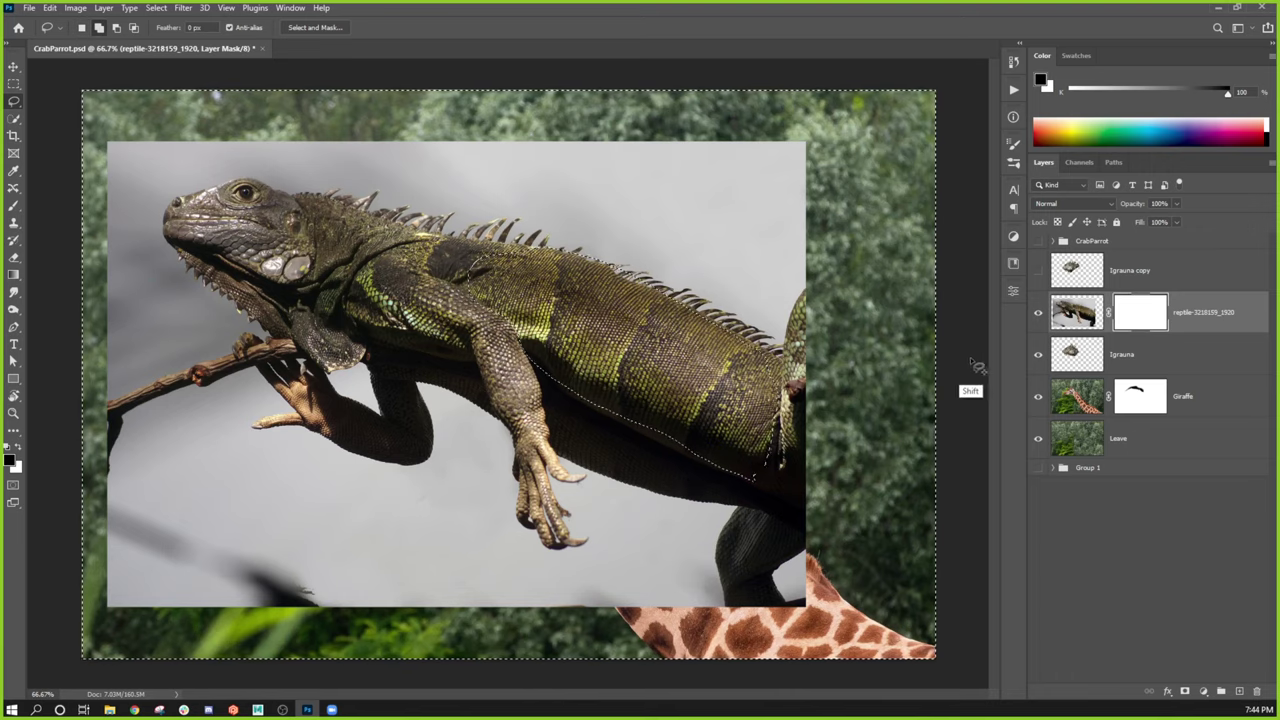
Step: Fill the inverted selection on the reptile layer's mask with the black foreground color and deselect
key("shift+F5")
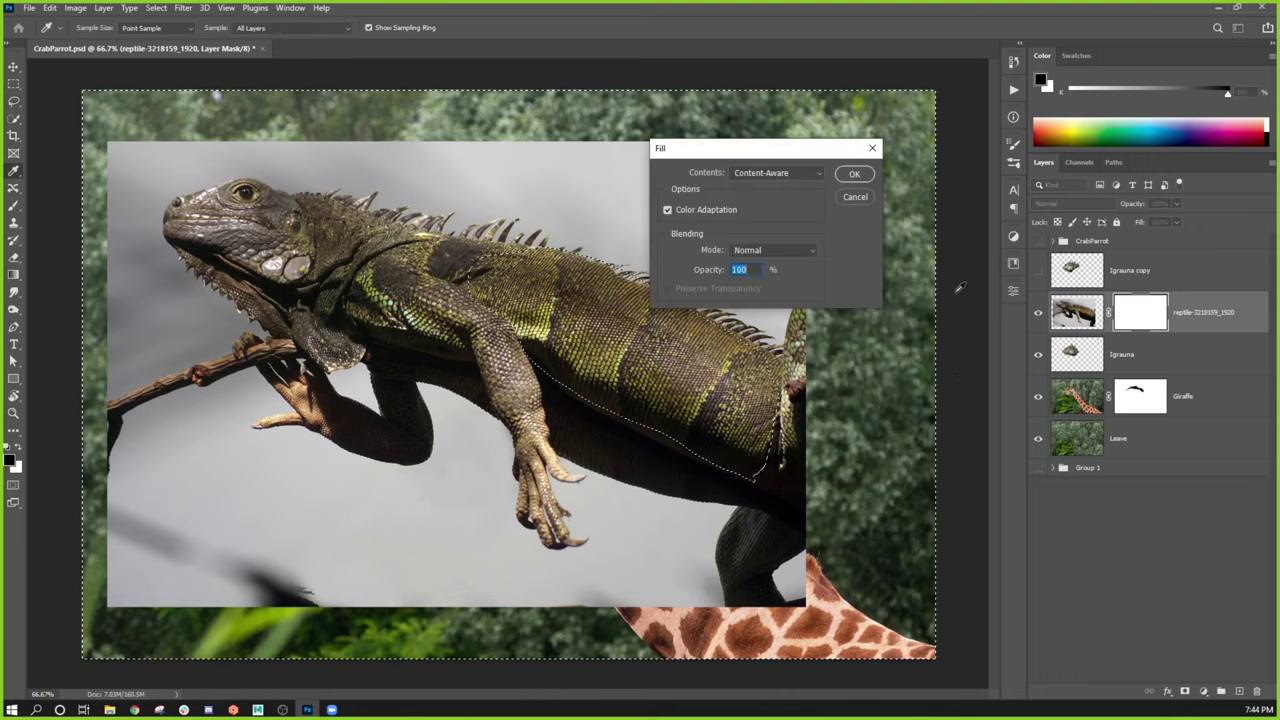
left_click(791, 171)
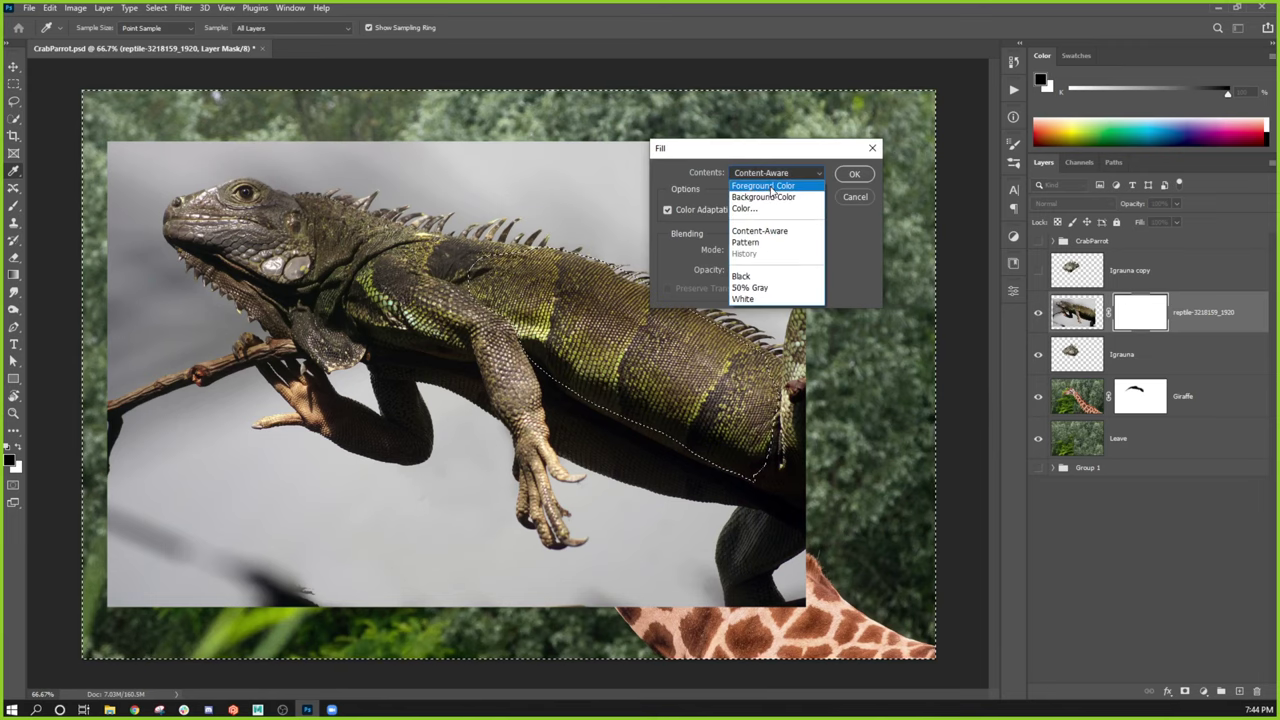
left_click(772, 190)
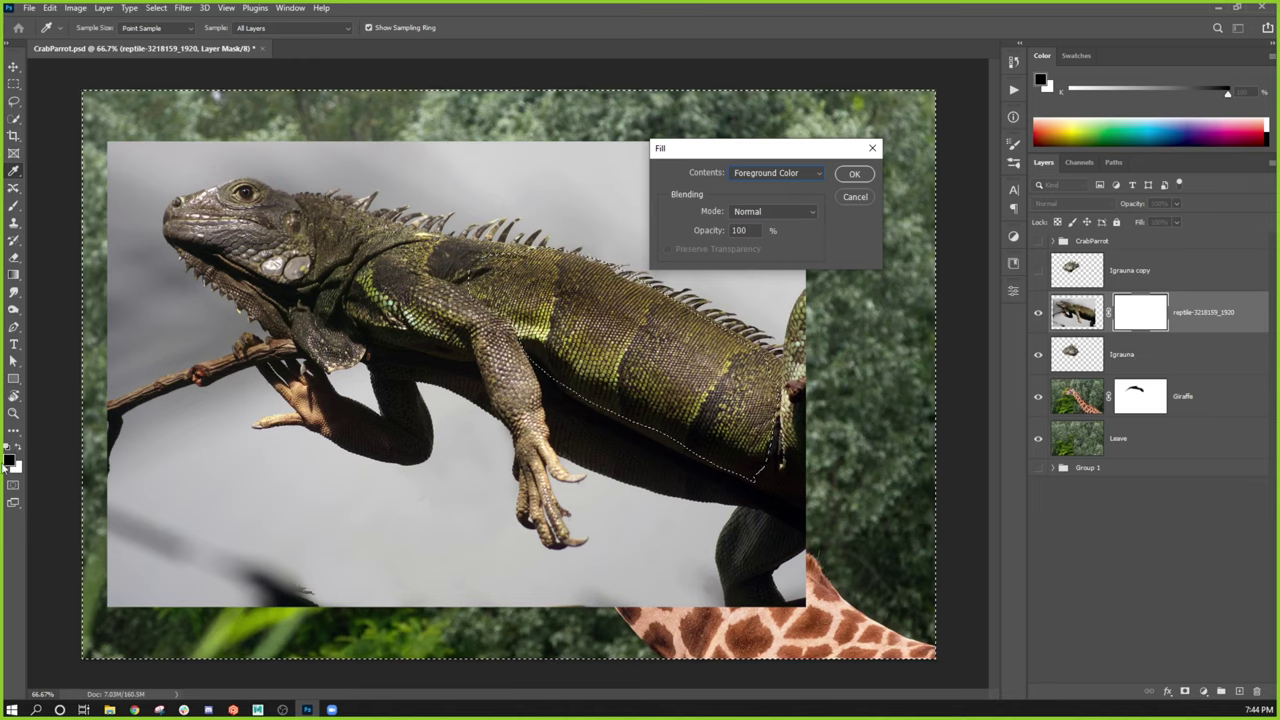
left_click(855, 175)
key("l")
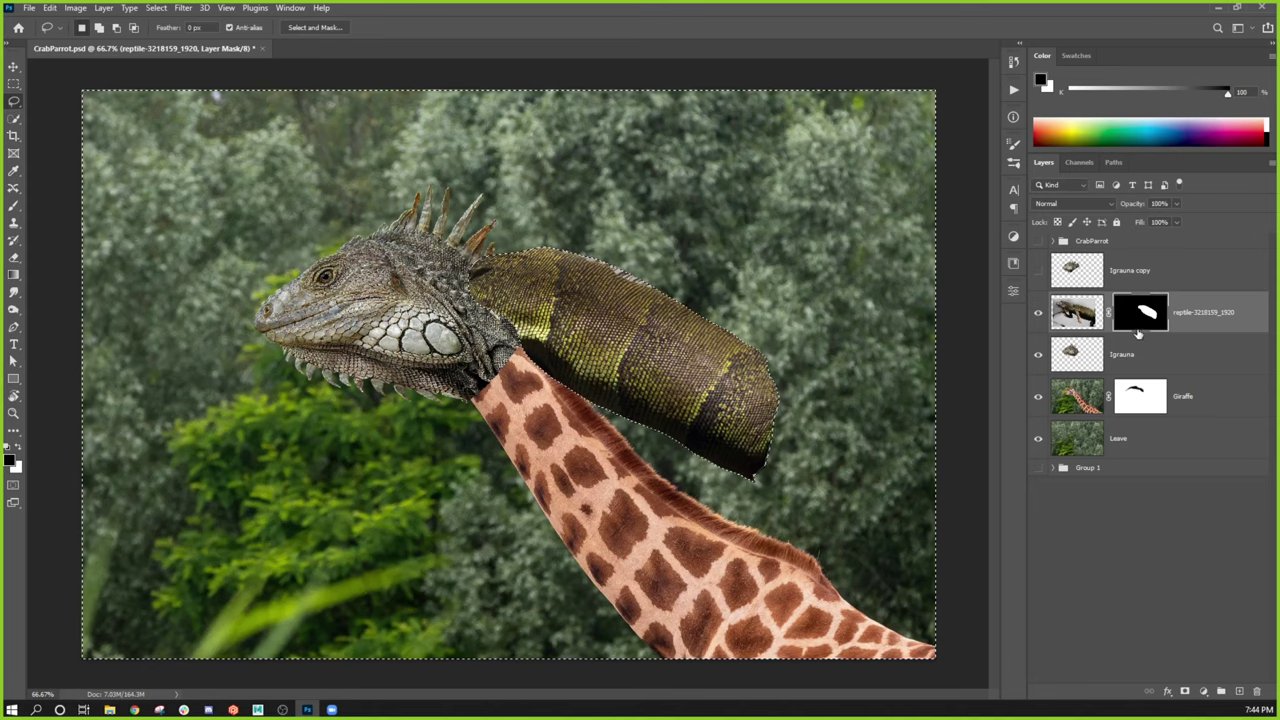
key("ctrl")
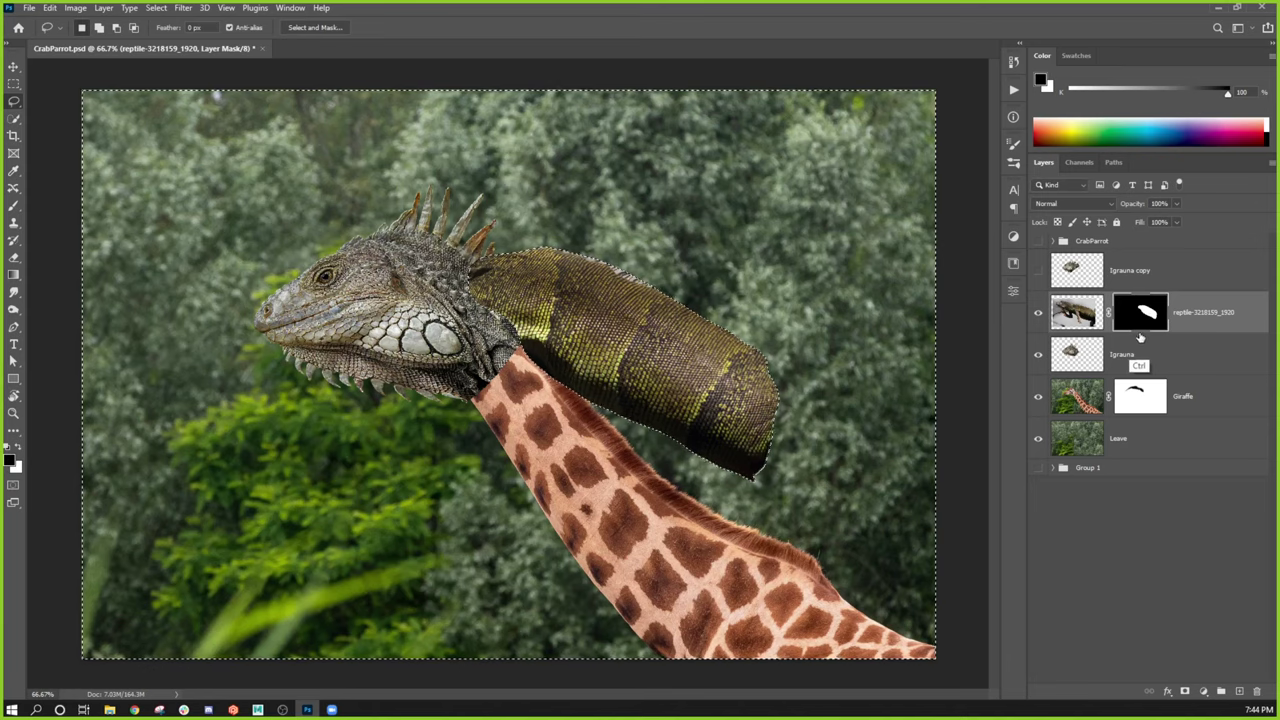
key("ctrl+d")
Step: Soften the edges of the scaly flank patch by painting black on its layer mask with a soft brush at 50% opacity
key("b")
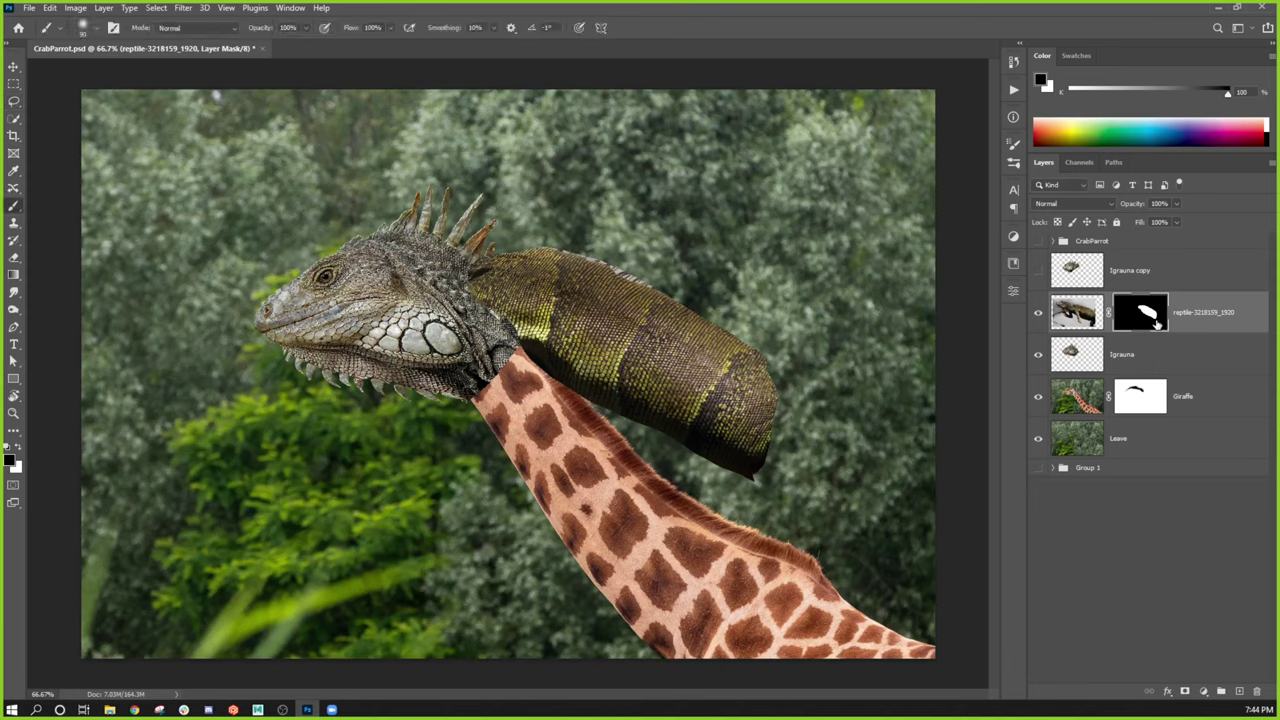
key("x")
mouse_move(460, 290)
left_mouse_down()
mouse_move(455, 250)
mouse_move(480, 300)
left_mouse_up()
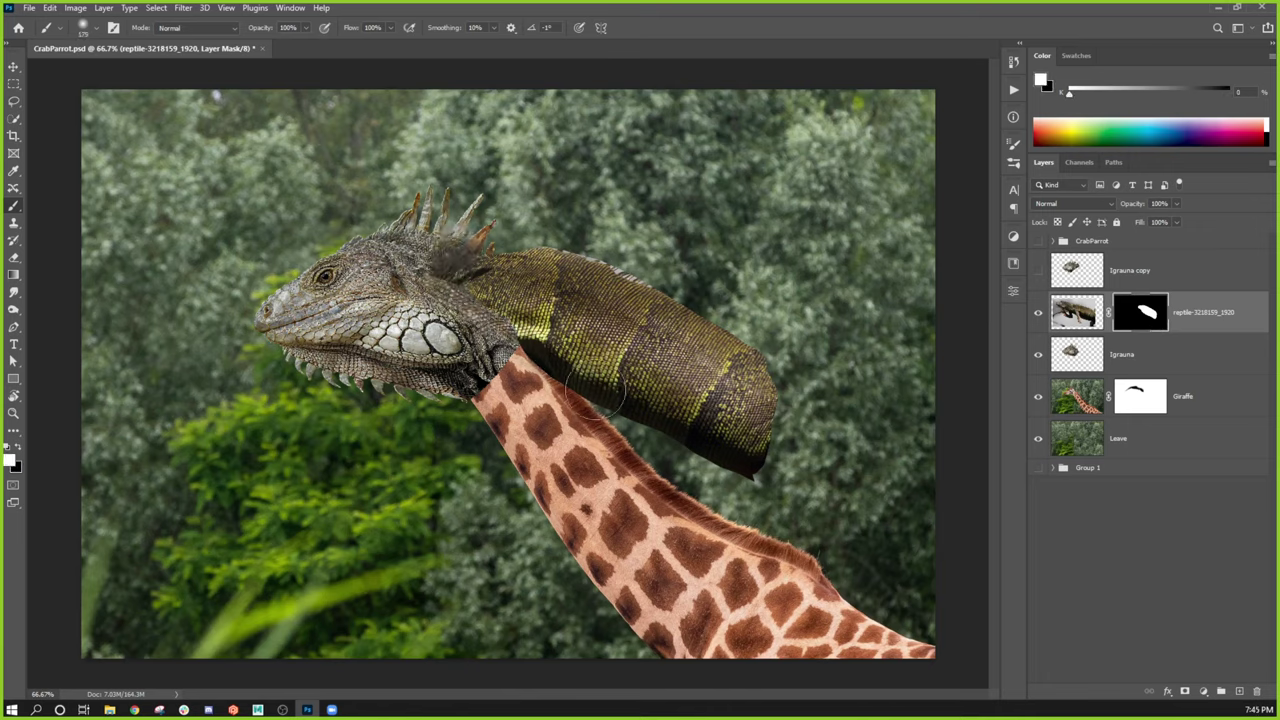
key("ctrl+z")
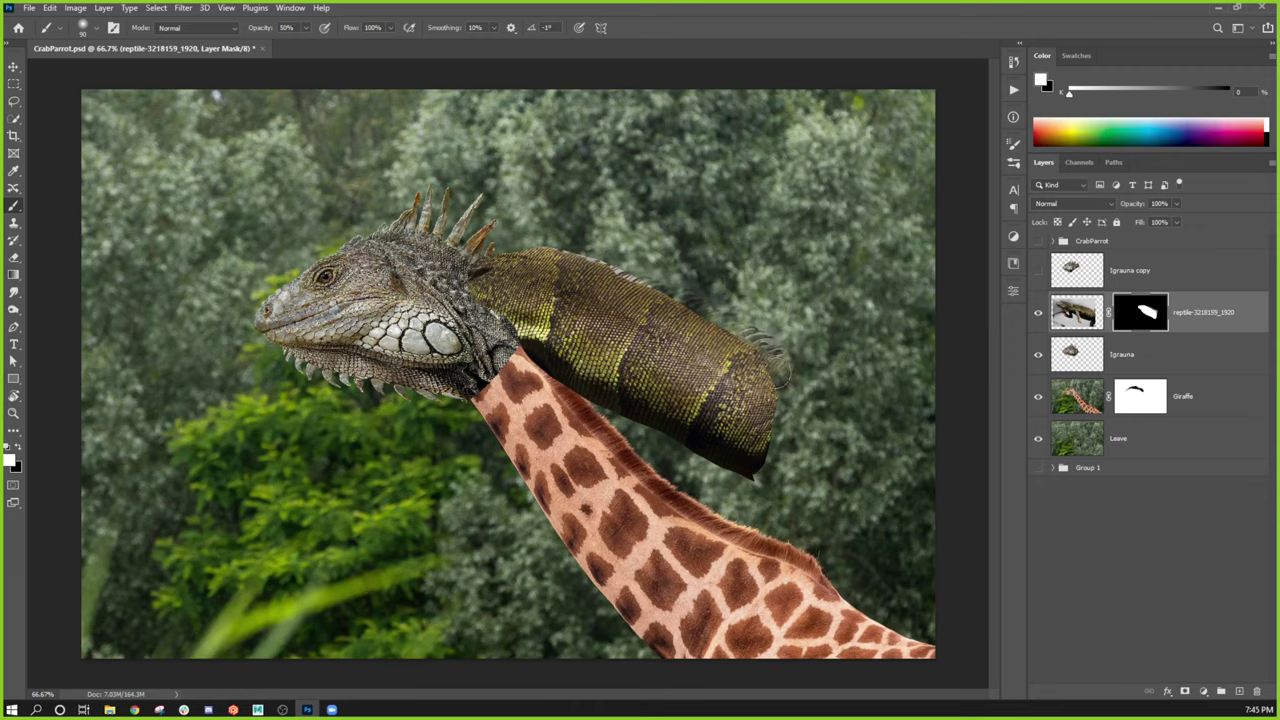
key("x")
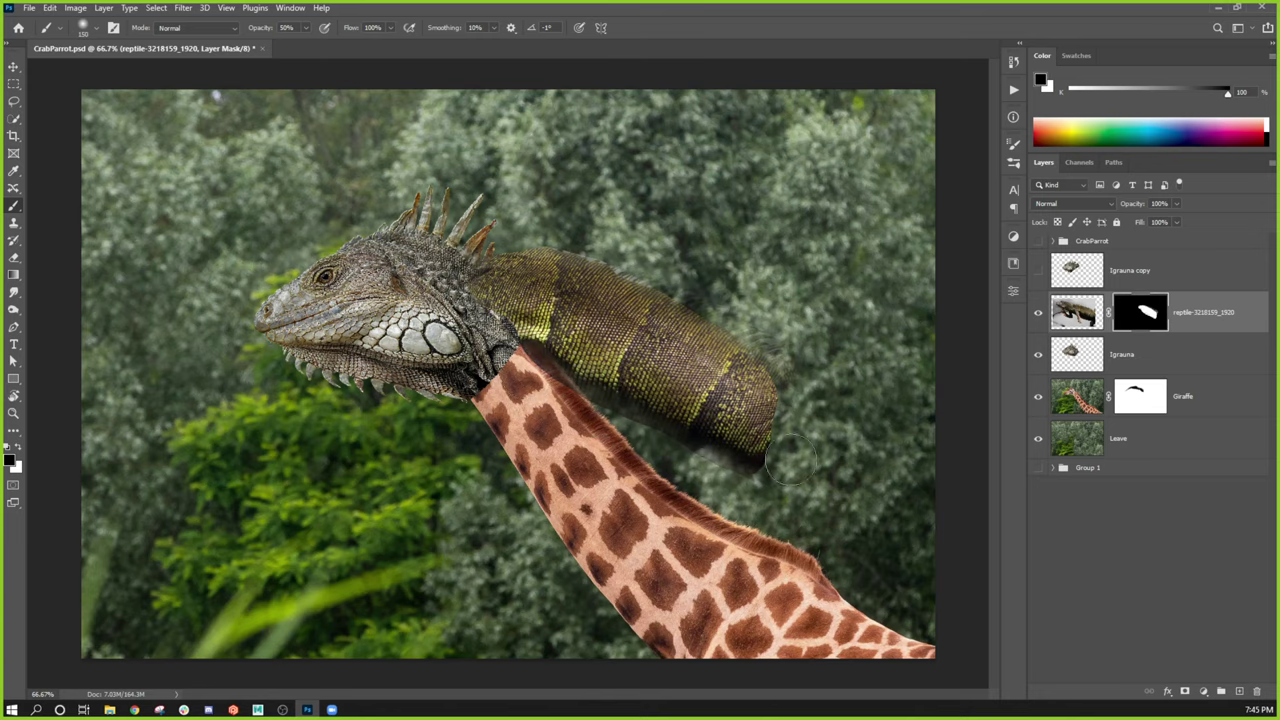
mouse_move(772, 468)
left_mouse_down()
mouse_move(791, 406)
mouse_move(763, 463)
mouse_move(786, 442)
mouse_move(724, 490)
left_mouse_up()
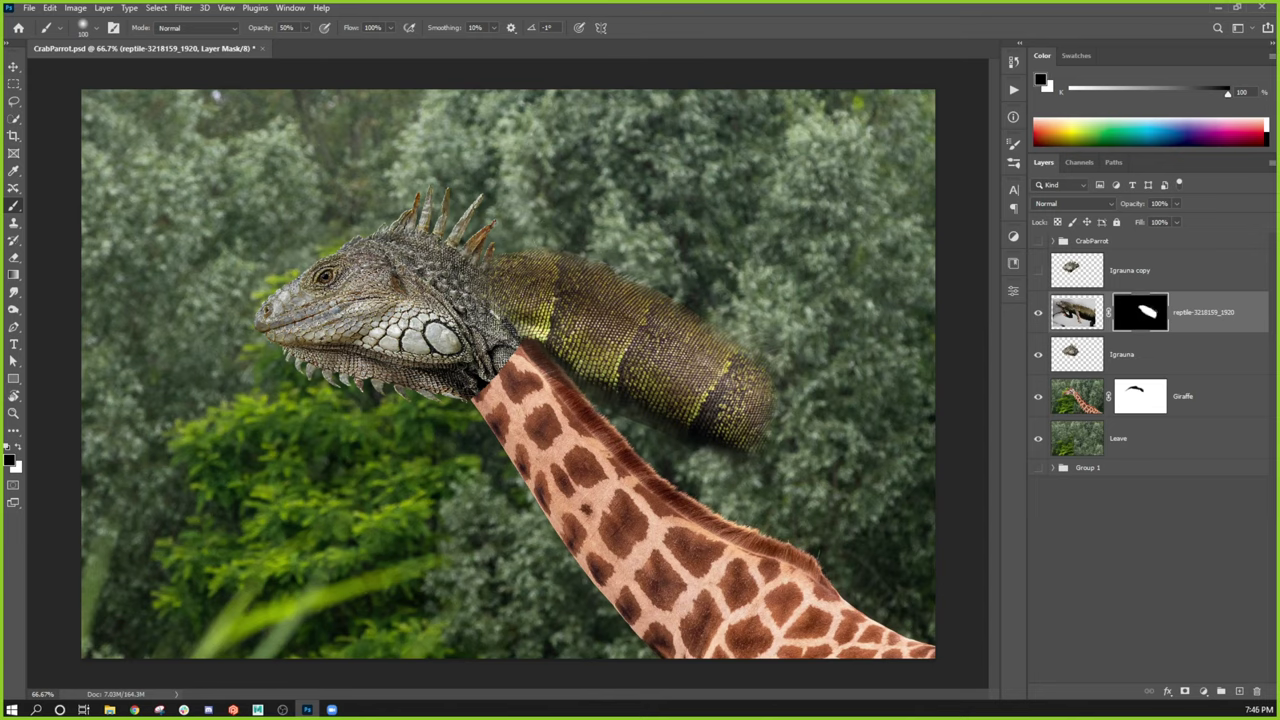
Step: Move and rotate the scaly skin patch so it follows the giraffe's neck just below the iguana's head
key("v")
mouse_move(765, 325)
left_mouse_down()
mouse_move(720, 460)
mouse_move(697, 441)
left_mouse_up()
key("ctrl+z")
key("ctrl+t")
left_click_drag(856, 517, 622, 460)
key("Return")
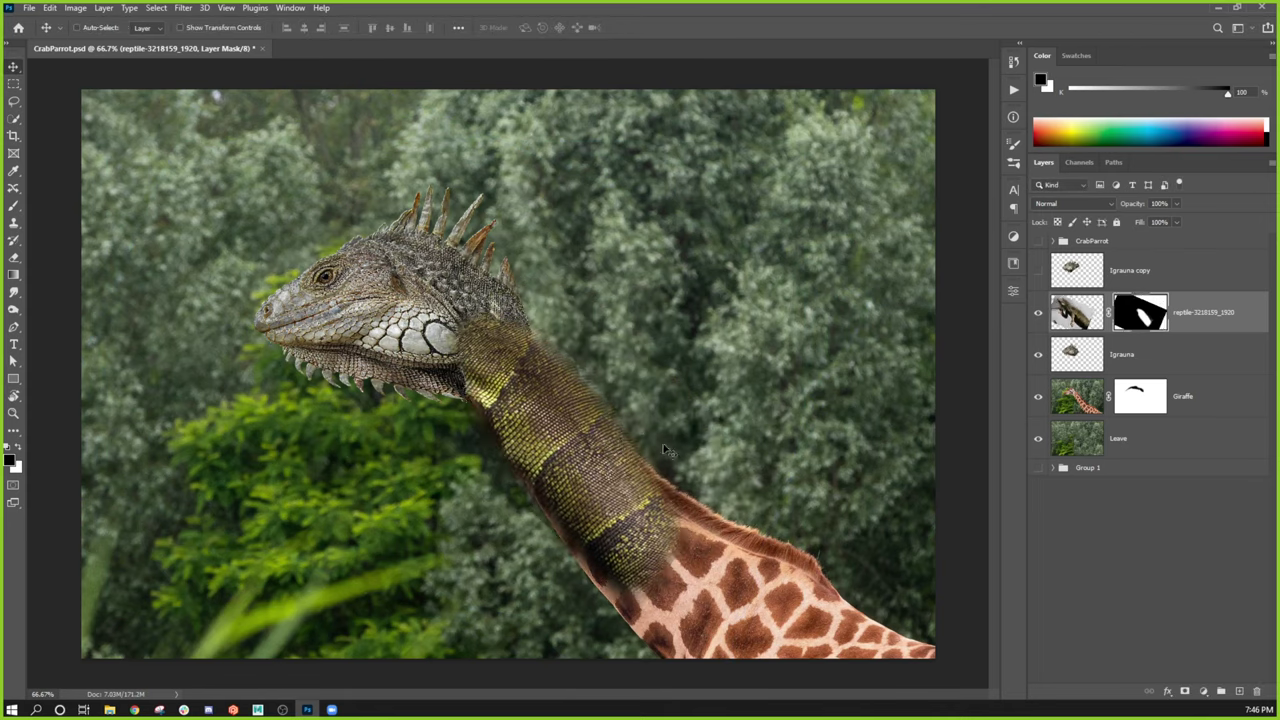
Step: Slightly enlarge the scaly skin patch with Free Transform and realign it over the giraffe's neck
left_click_drag(655, 545, 677, 517)
key("ctrl+minus")
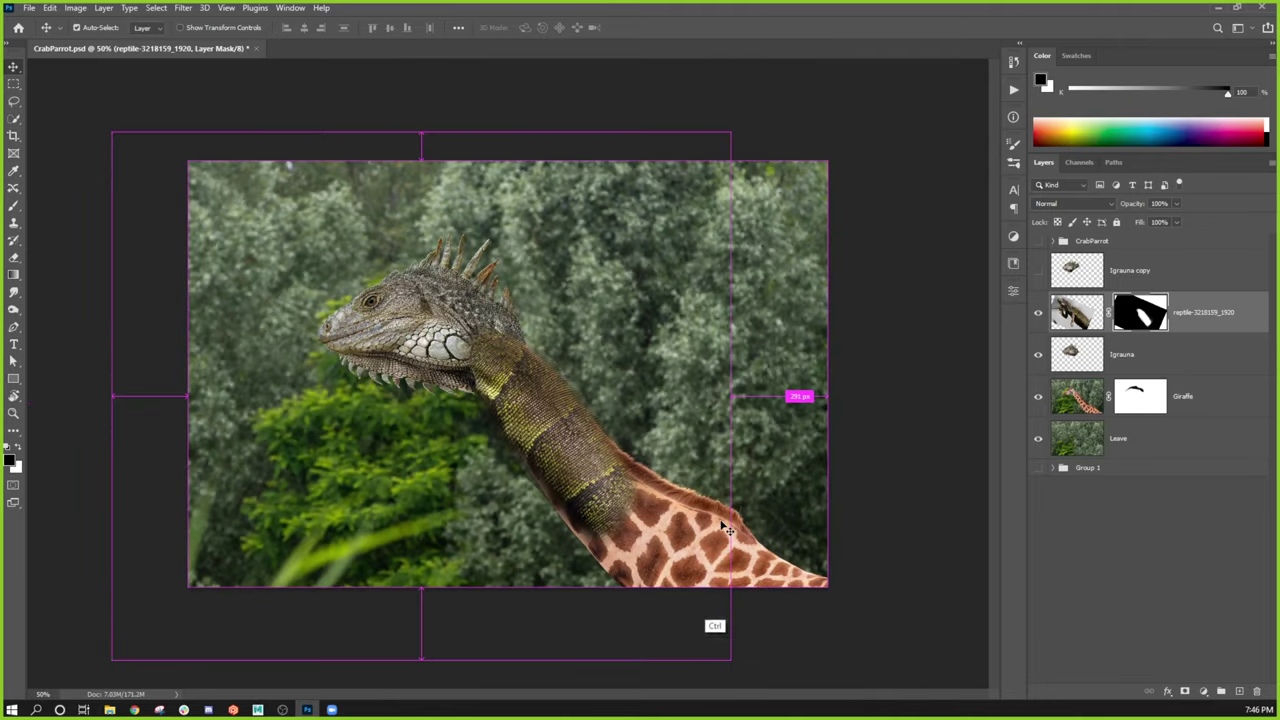
key("ctrl+t")
left_click_drag(729, 657, 751, 680)
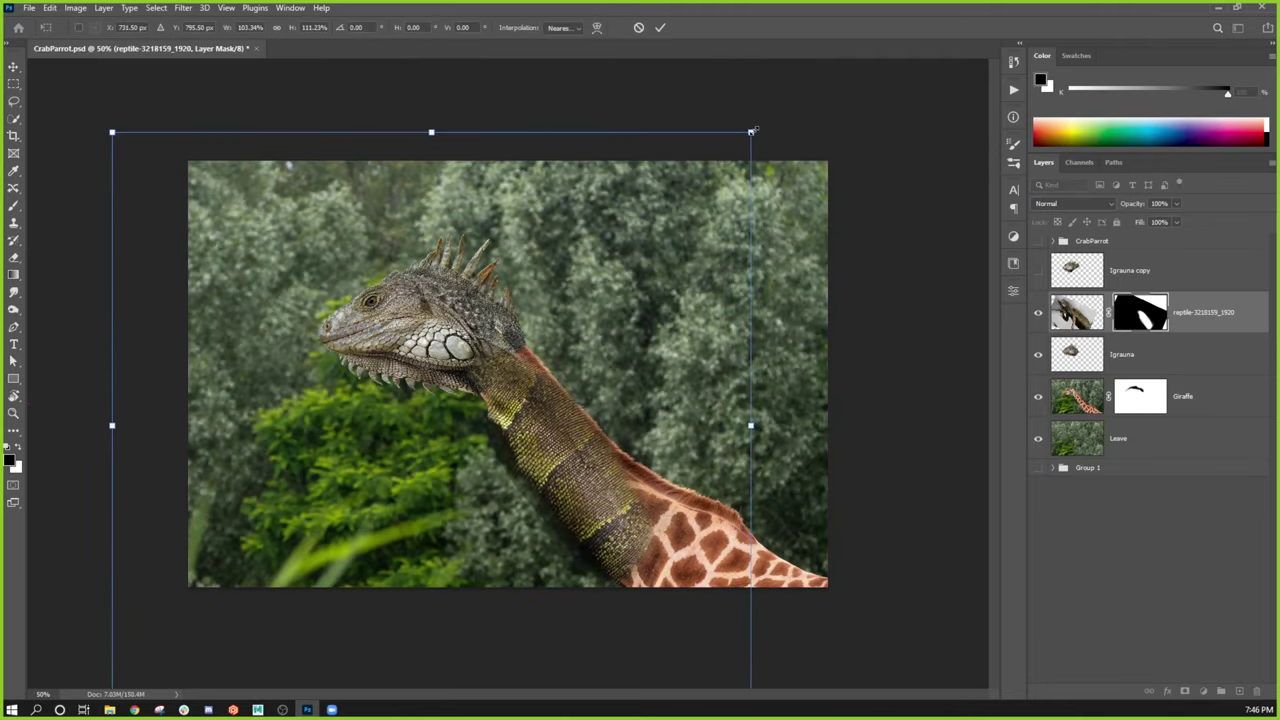
left_click_drag(753, 130, 767, 114)
left_click_drag(650, 456, 632, 441)
key("Return")
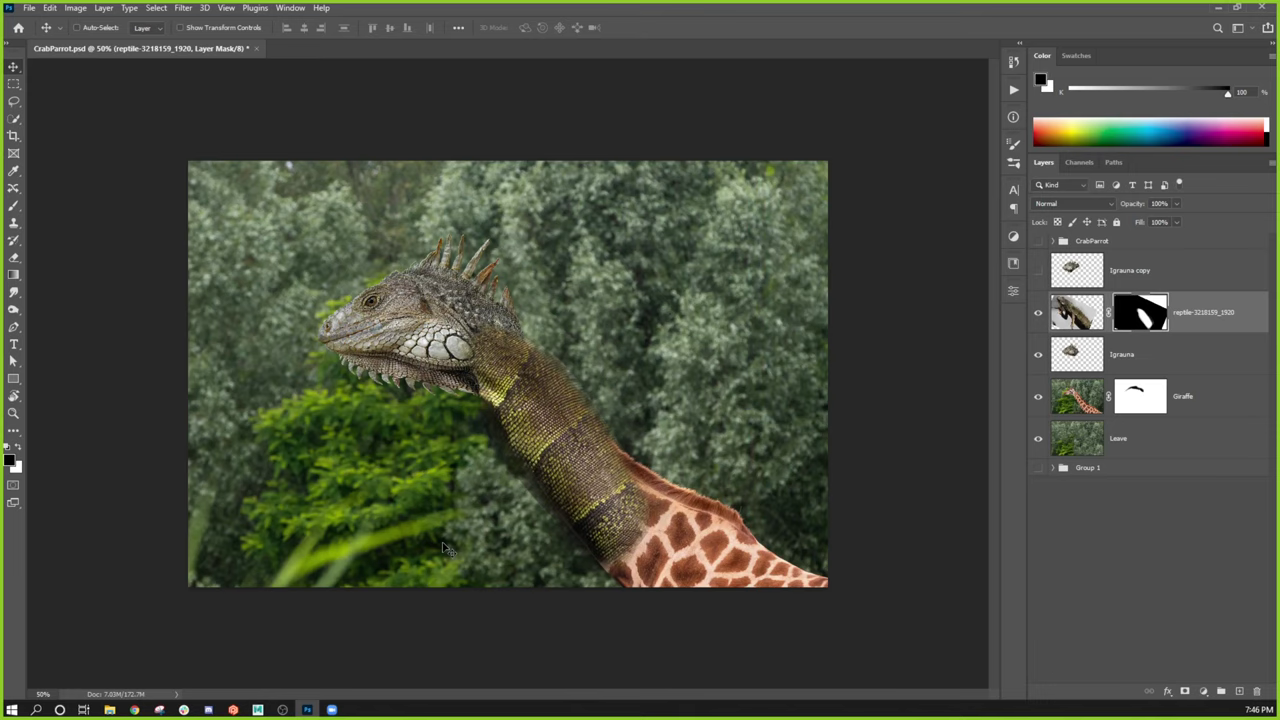
Step: Mask out the reptile skin overhanging the underside of the giraffe's neck, using a harder black brush at 50% opacity
key("ctrl+plus")
key("ctrl+plus")
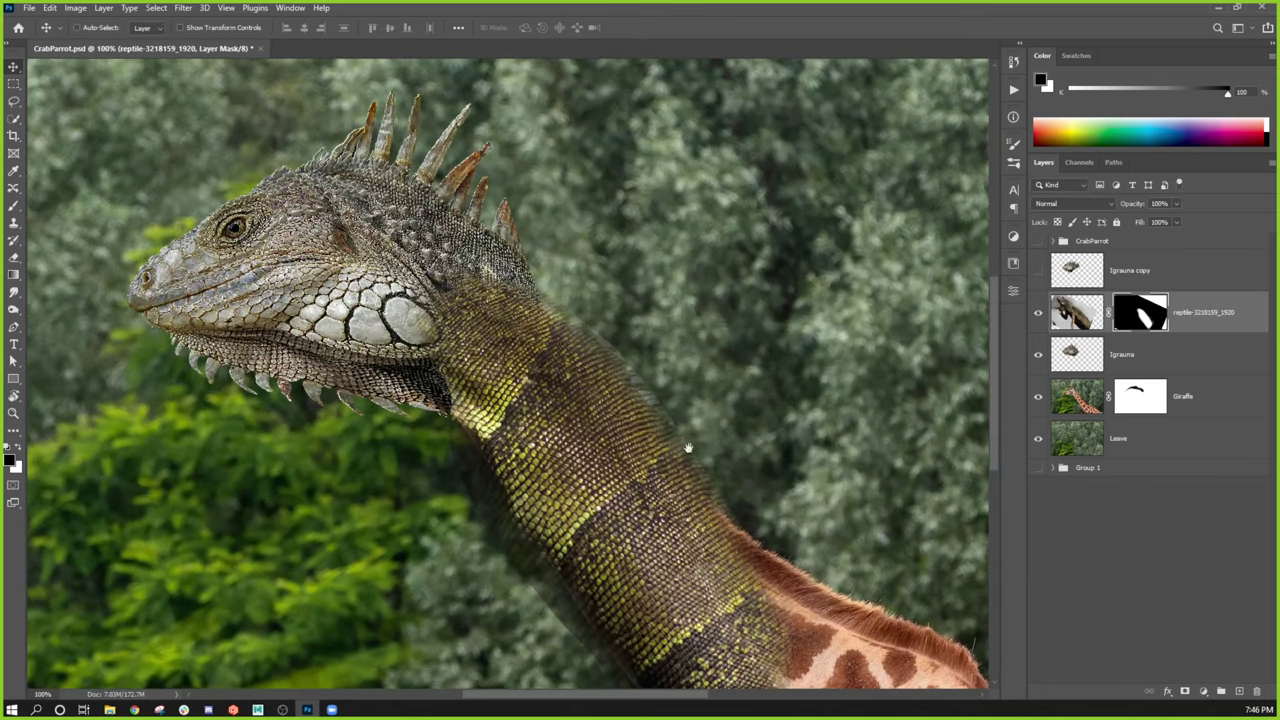
left_click_drag(686, 449, 564, 332)
left_click(1037, 312)
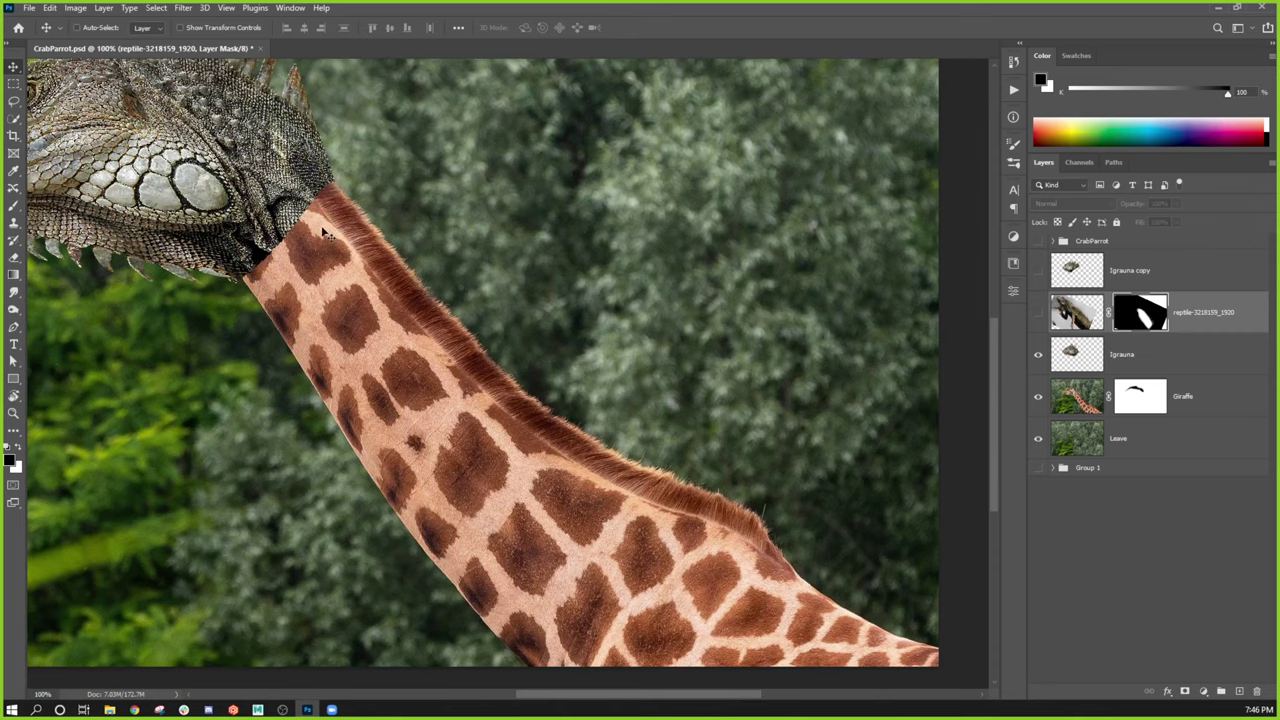
left_click(1035, 315)
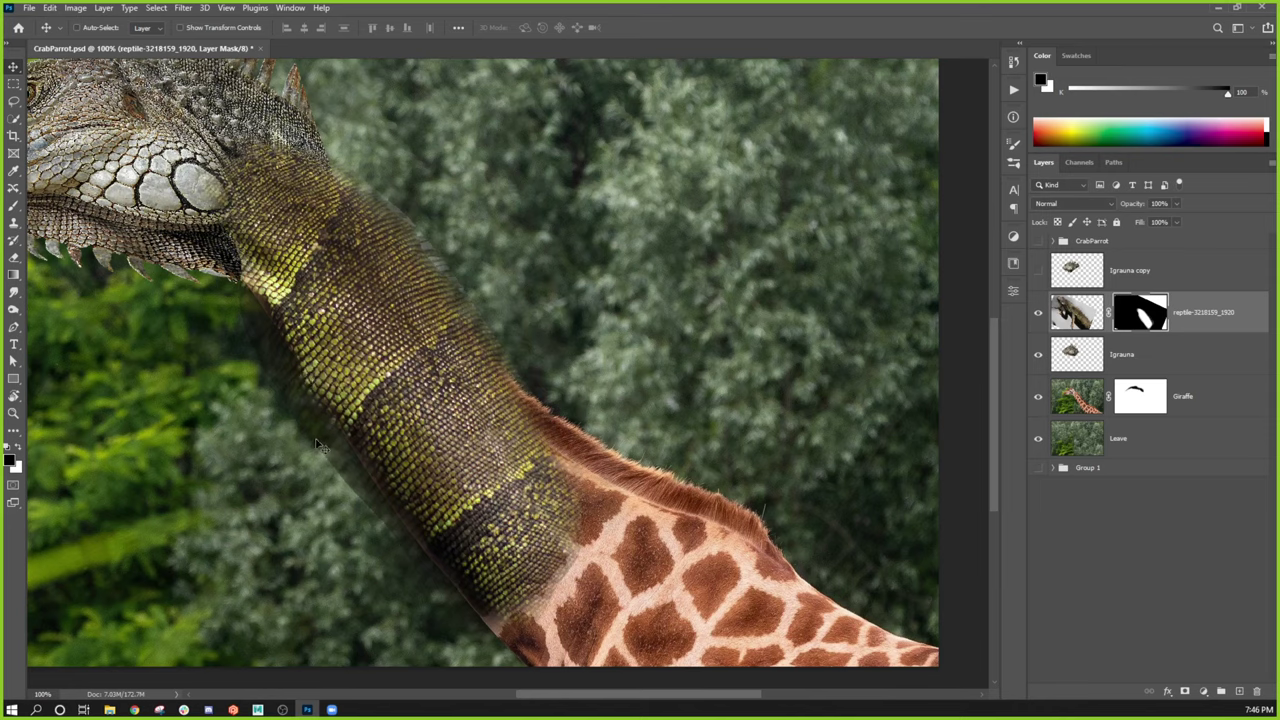
key("b")
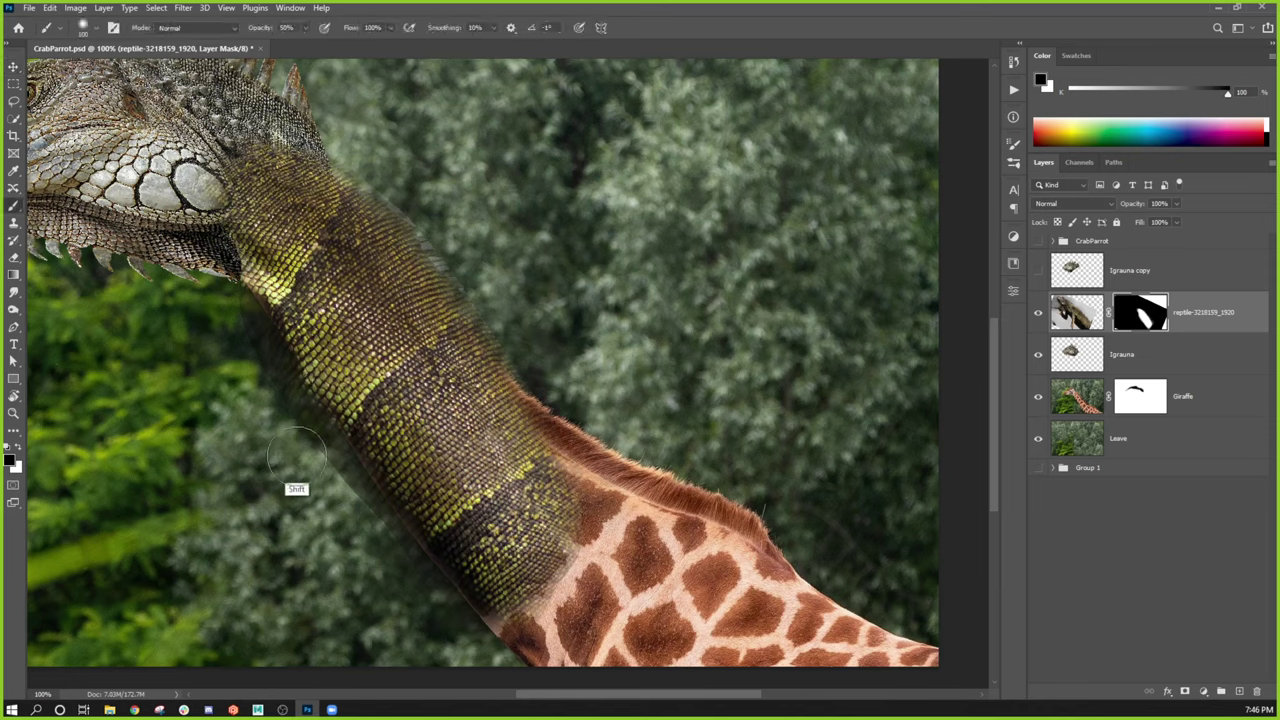
key("shift+bracketright")
left_click_drag(275, 376, 475, 640)
left_click(364, 472, "shift")
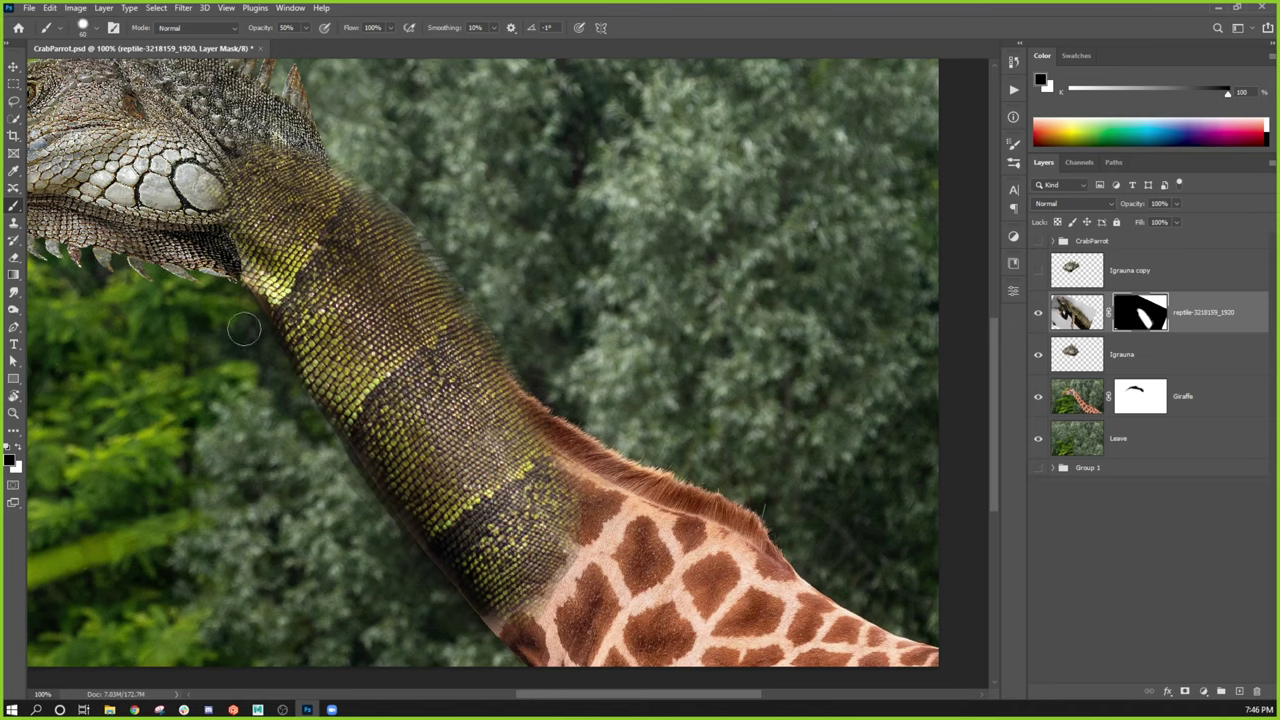
mouse_move(313, 444)
left_mouse_down()
mouse_move(361, 482)
mouse_move(497, 663)
left_mouse_up()
key("ctrl+z")
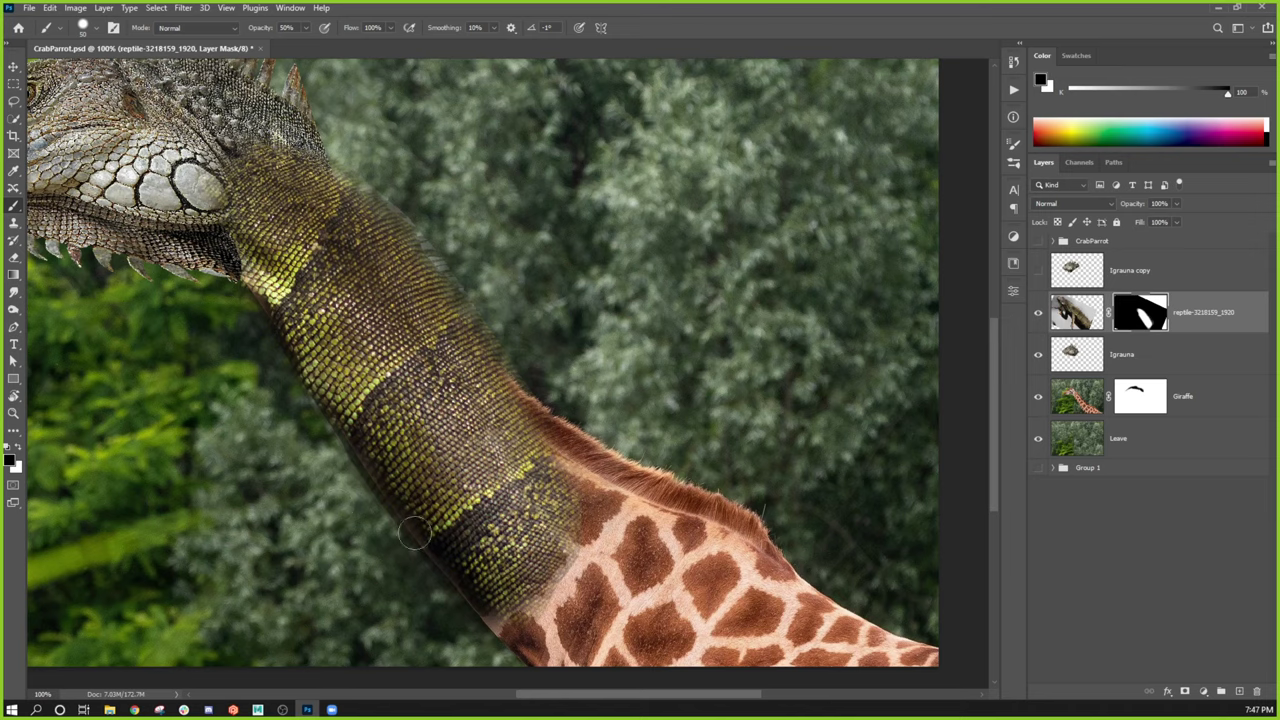
Step: Nudge the skin patch slightly down the neck and mask out the overhang just below the iguana's jaw
key("v")
left_click_drag(531, 483, 525, 511)
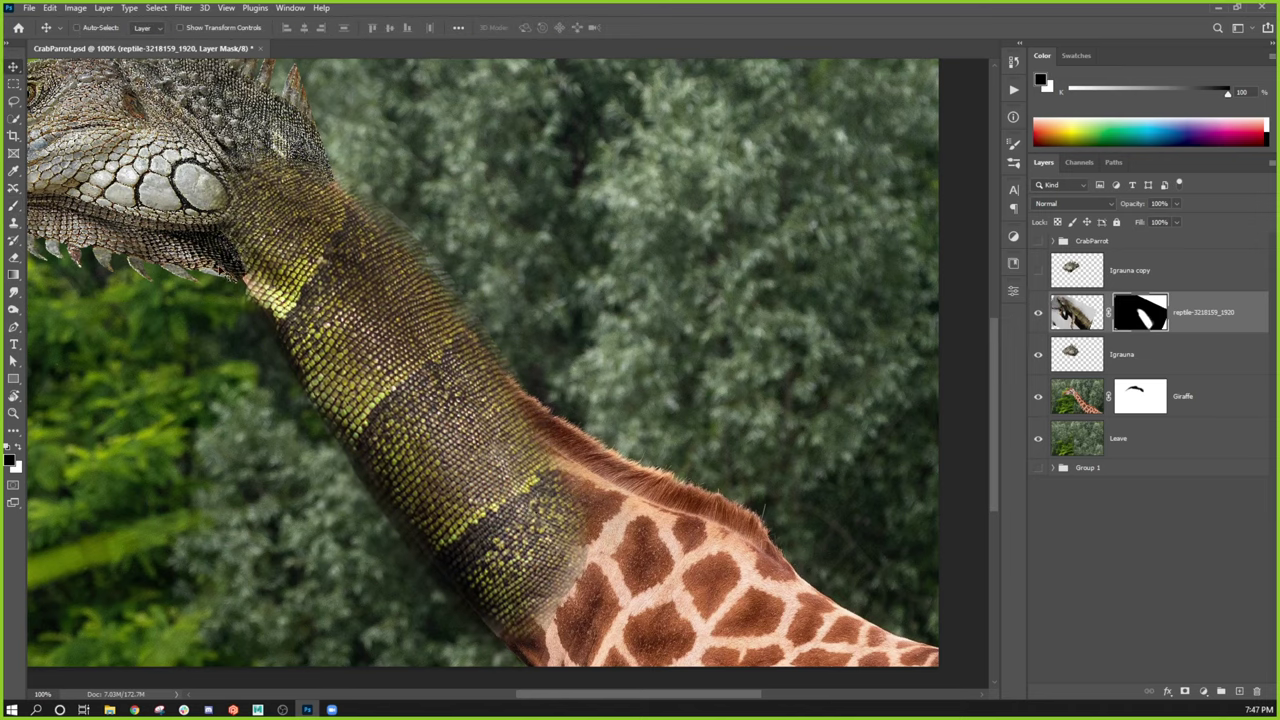
key("b")
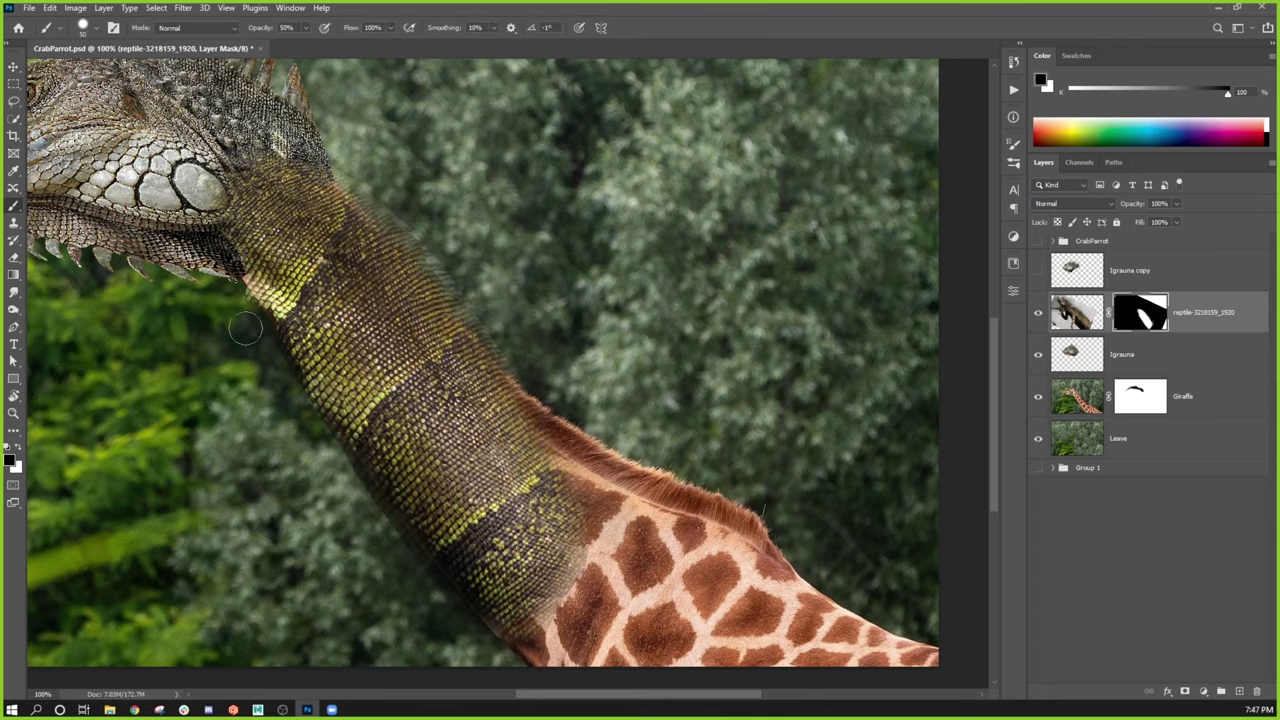
mouse_move(245, 328)
left_mouse_down()
mouse_move(229, 297)
mouse_move(266, 366)
left_mouse_up()
key("ctrl+minus")
key("ctrl+minus")
key("ctrl+plus")
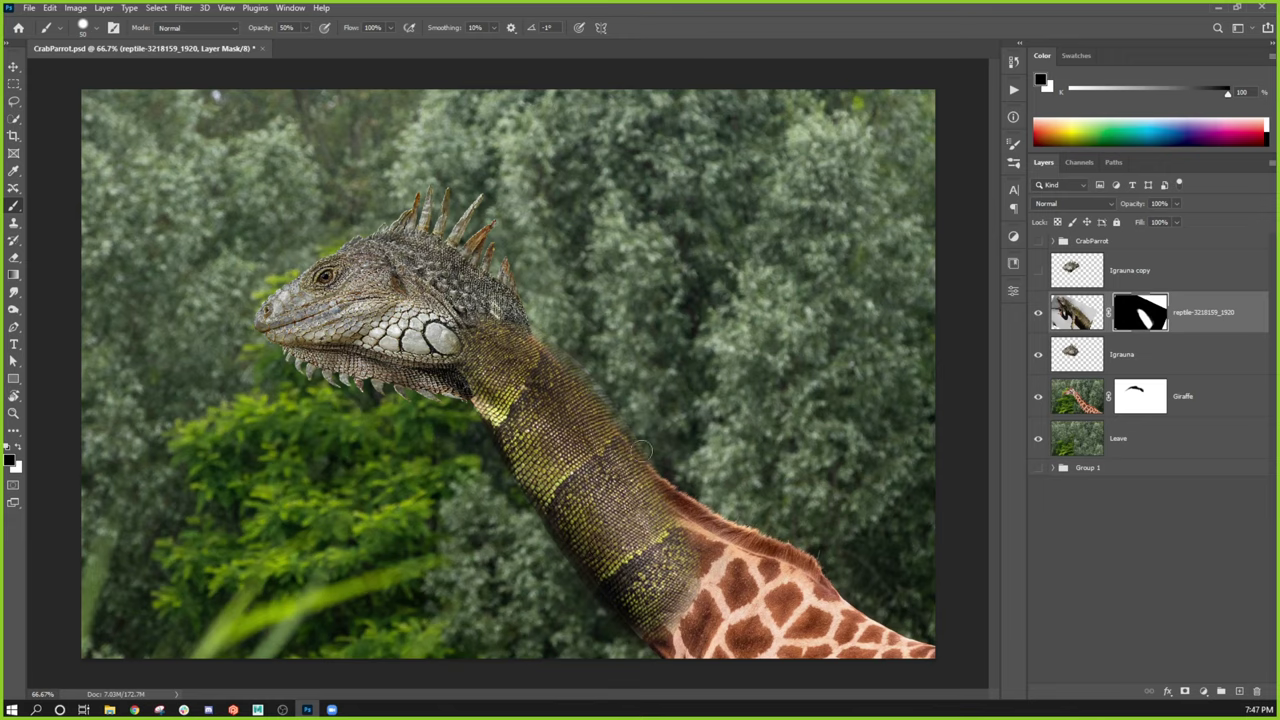
Step: Fade the patch's lower end into the giraffe spots by painting the mask with a large black brush at 5% opacity
key("bracketright")
key("bracketright")
key("2")
key("bracketright")
key("bracketright")
key("bracketright")
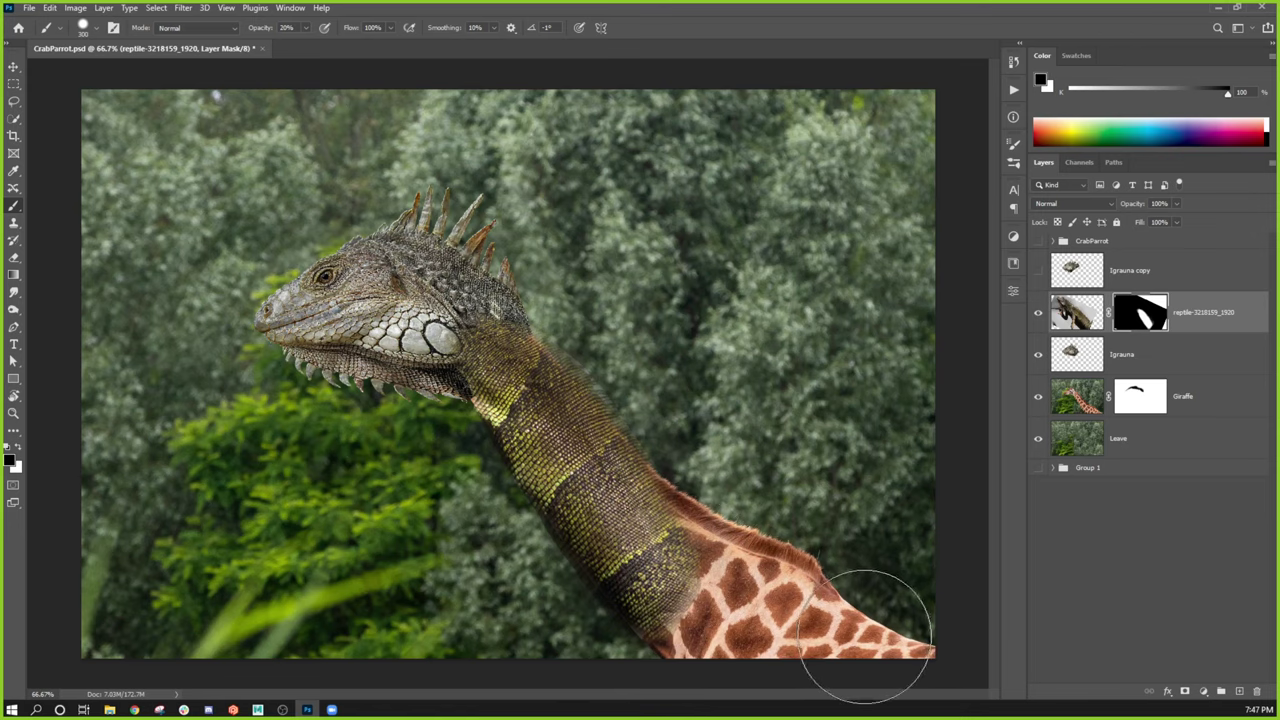
key("1")
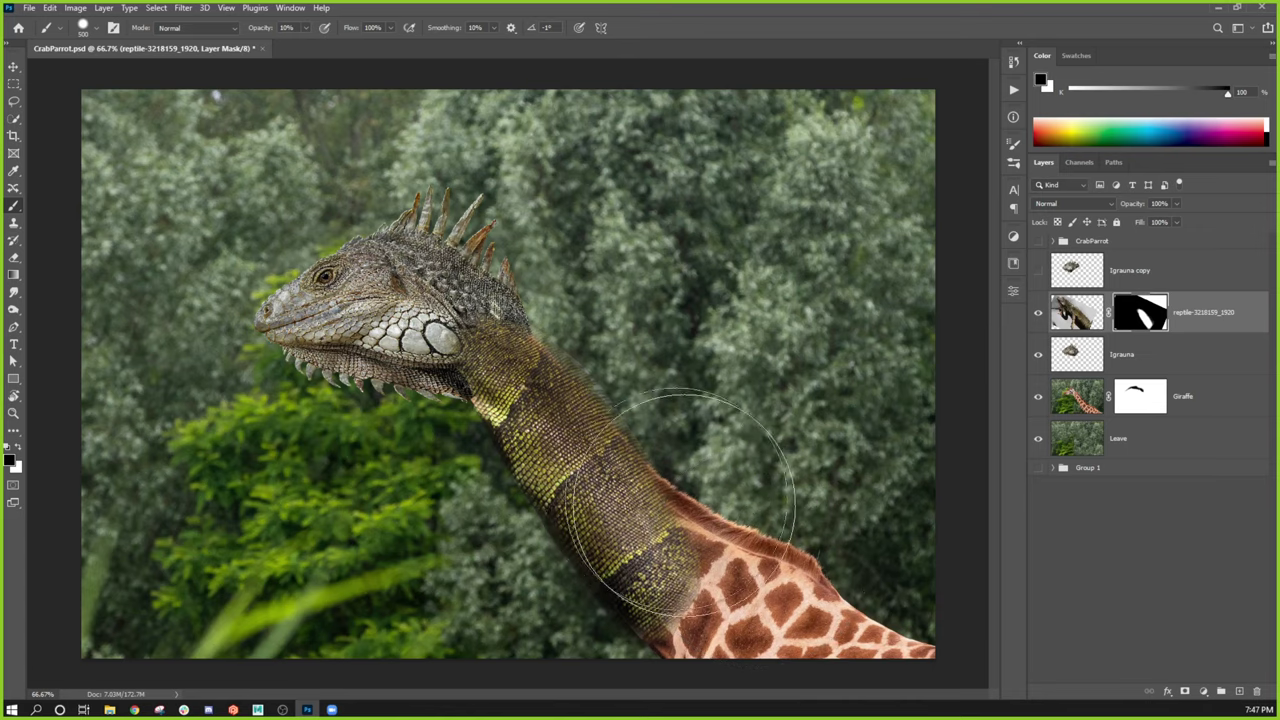
key("bracketleft")
key("bracketleft")
key("bracketleft")
key("bracketleft")
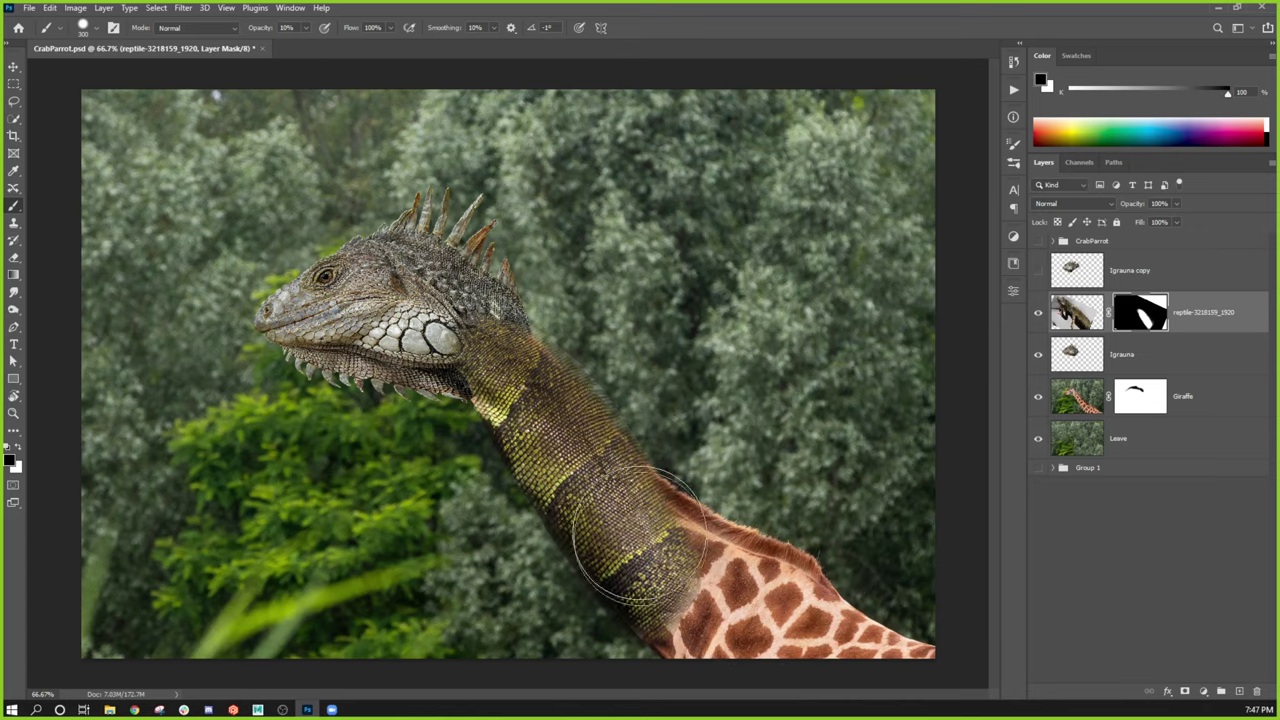
key("0")
key("5")
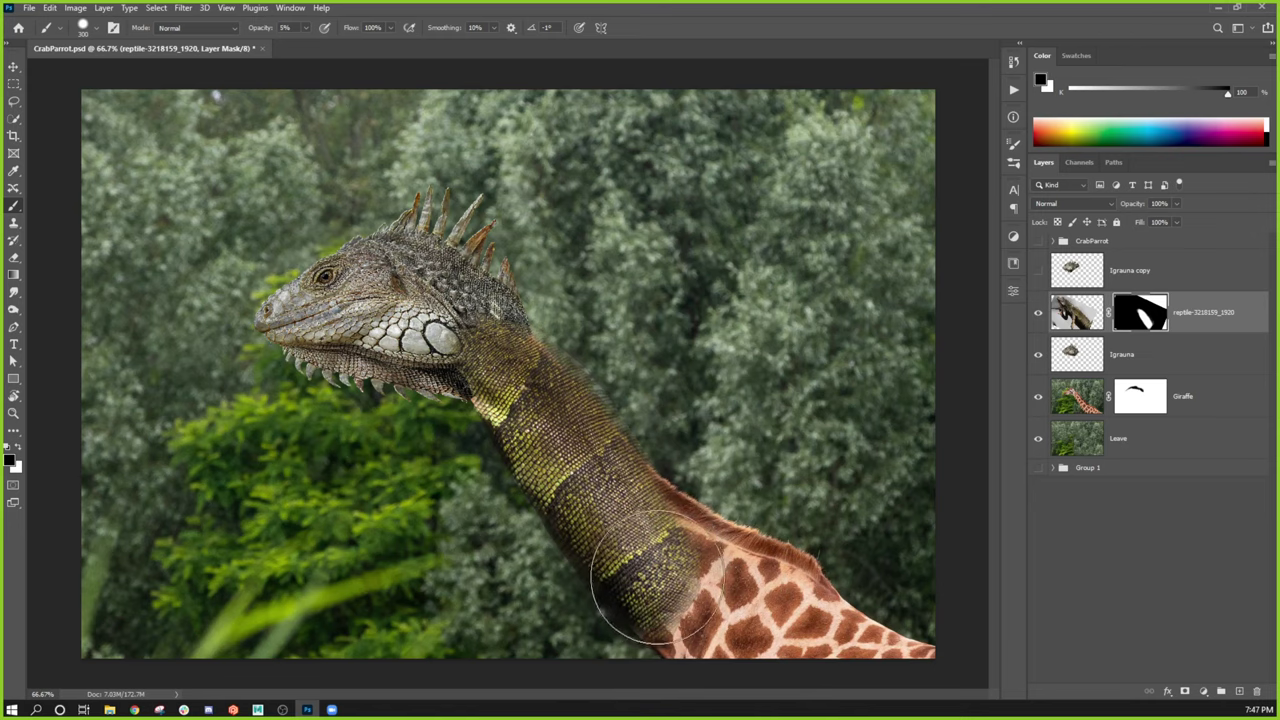
mouse_move(655, 580)
left_mouse_down()
mouse_move(689, 431)
mouse_move(660, 625)
mouse_move(620, 600)
mouse_move(625, 560)
mouse_move(663, 610)
mouse_move(670, 566)
mouse_move(705, 555)
mouse_move(680, 580)
mouse_move(690, 585)
mouse_move(675, 540)
mouse_move(700, 595)
mouse_move(680, 590)
mouse_move(675, 630)
mouse_move(725, 565)
mouse_move(686, 668)
mouse_move(690, 610)
left_mouse_up()
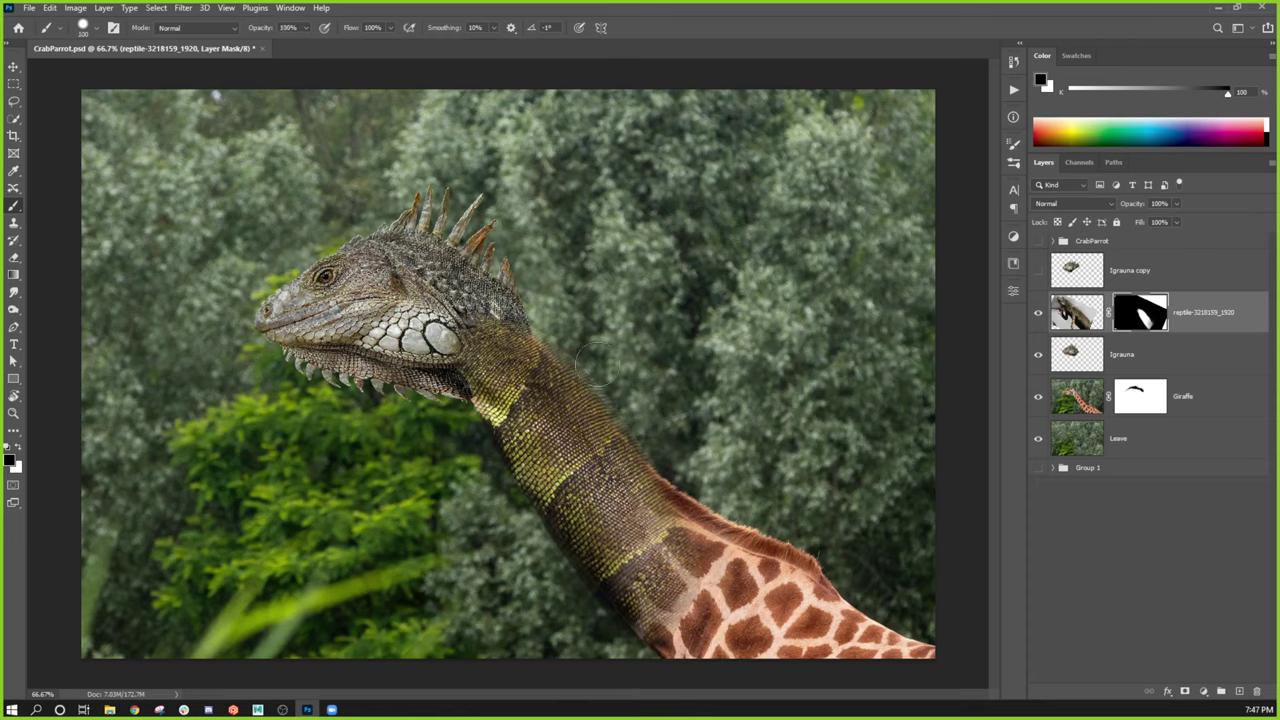
Step: Mask out the reptile skin along the back of the neck to expose the giraffe's mane
mouse_move(598, 364)
left_mouse_down()
mouse_move(580, 335)
mouse_move(595, 395)
mouse_move(660, 440)
mouse_move(611, 394)
left_mouse_up()
mouse_move(734, 498)
left_mouse_down()
mouse_move(639, 406)
mouse_move(630, 415)
mouse_move(663, 471)
left_mouse_up()
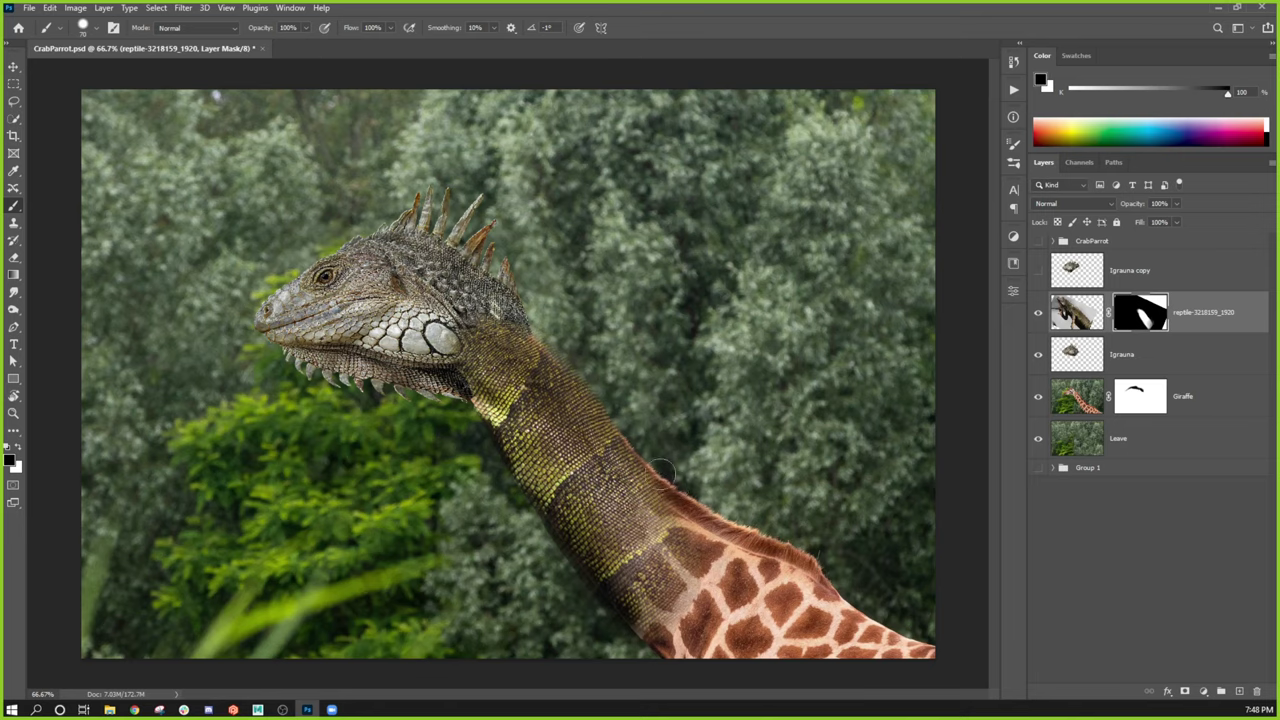
left_click_drag(615, 417, 660, 472)
mouse_move(595, 400)
left_mouse_down()
mouse_move(608, 422)
mouse_move(563, 372)
left_mouse_up()
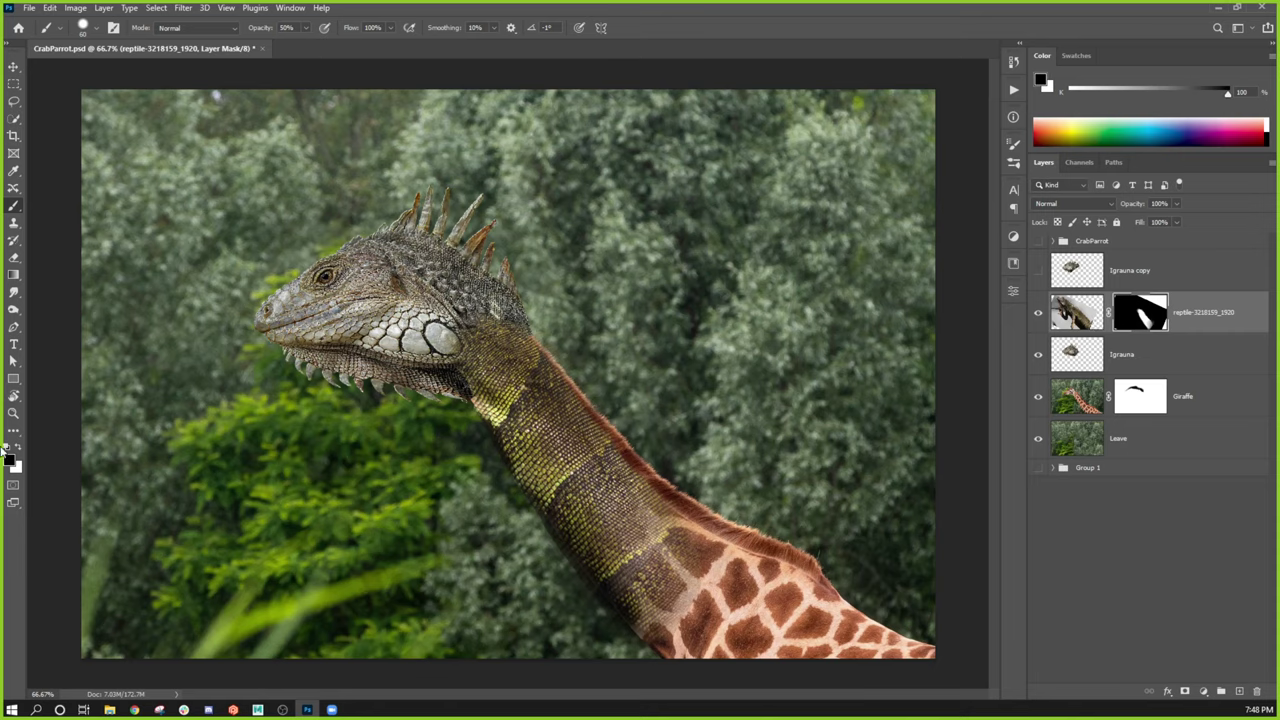
Step: Blend the skin patch into the lower mane area by painting the mask with a black brush at 10% opacity
key("bracketright")
key("bracketright")
key("1")
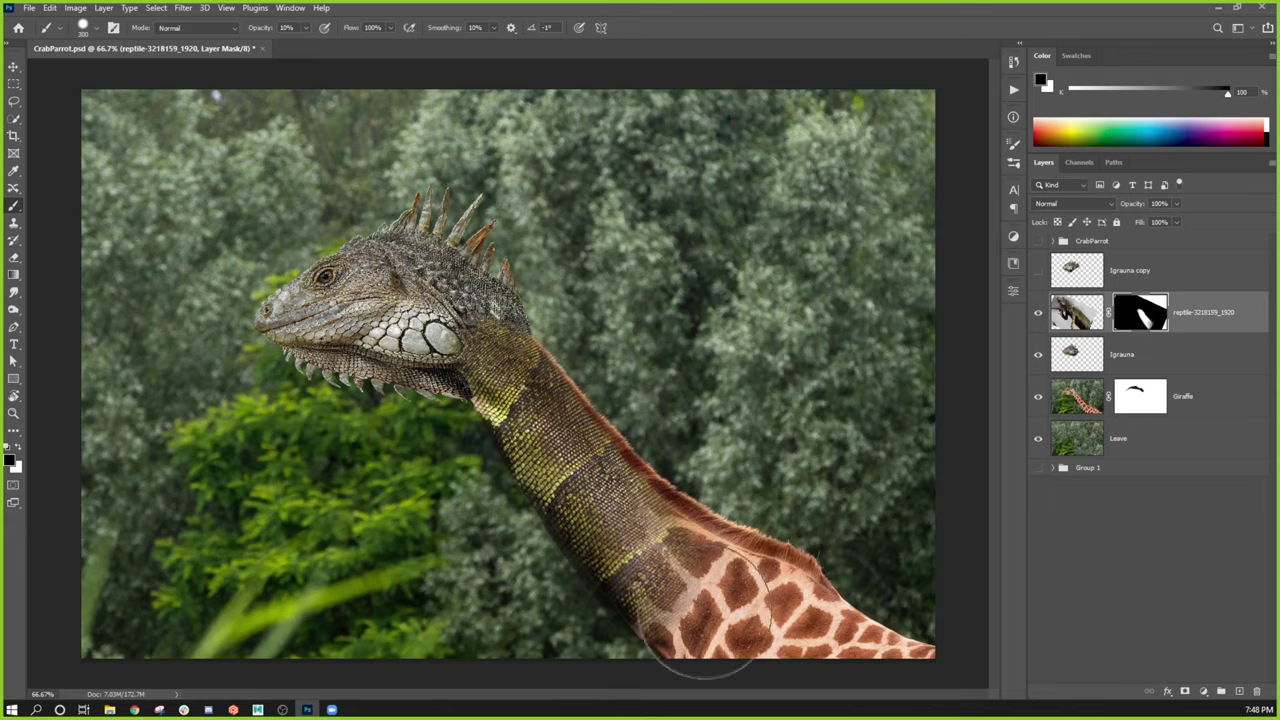
key("bracketleft")
key("bracketleft")
key("bracketleft")
key("bracketleft")
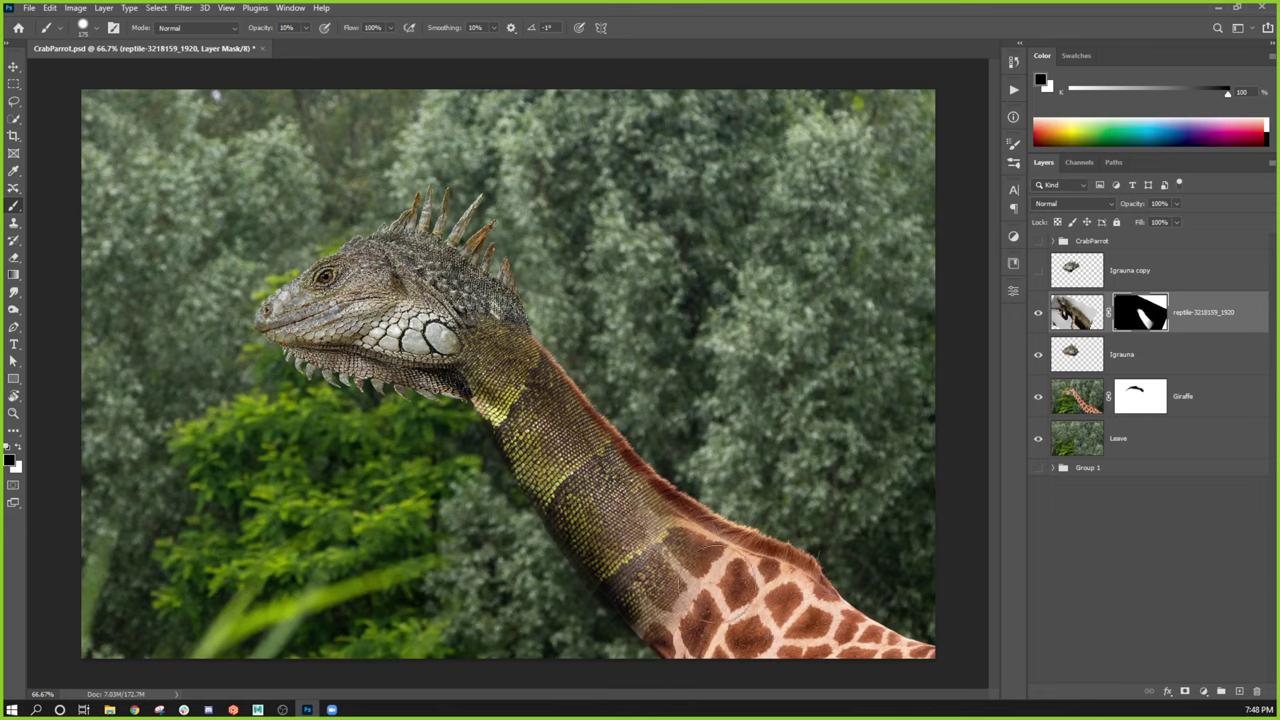
left_click_drag(653, 468, 693, 517)
left_click_drag(652, 456, 680, 506)
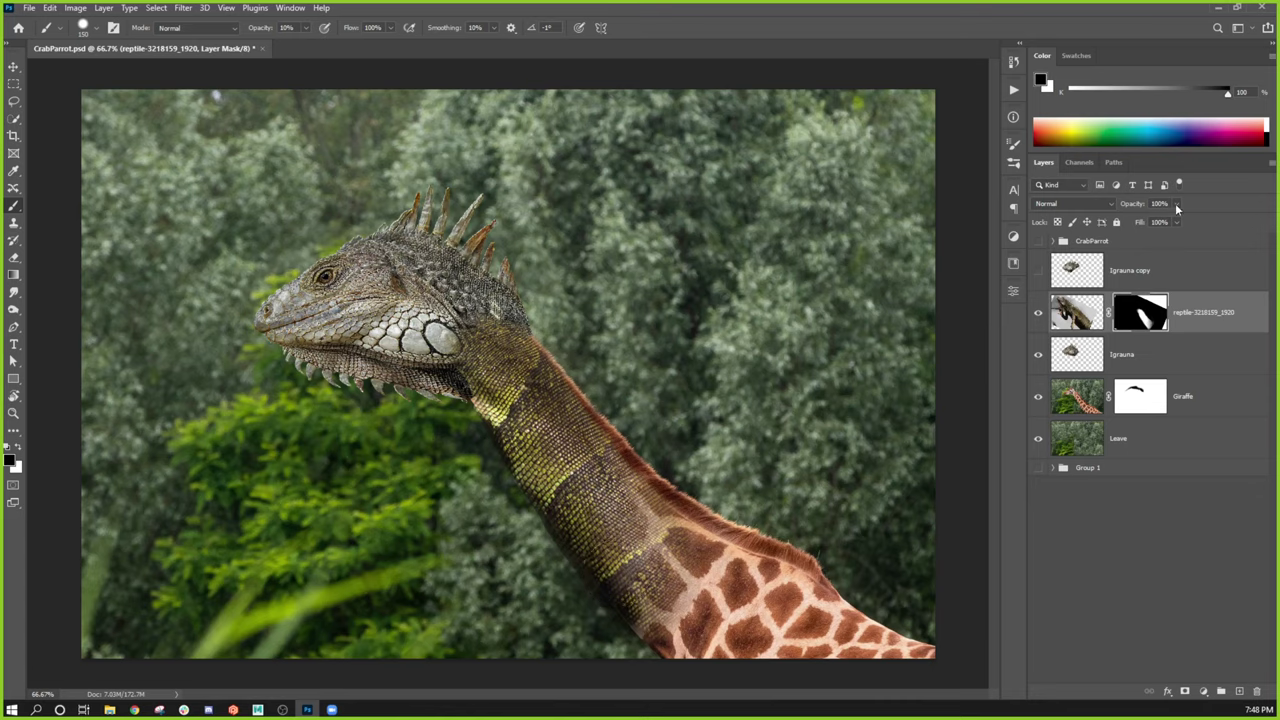
Step: Try a lower opacity on the reptile-3218159_1920 layer and return it to 100%
left_click_drag(1152, 221, 1167, 221)
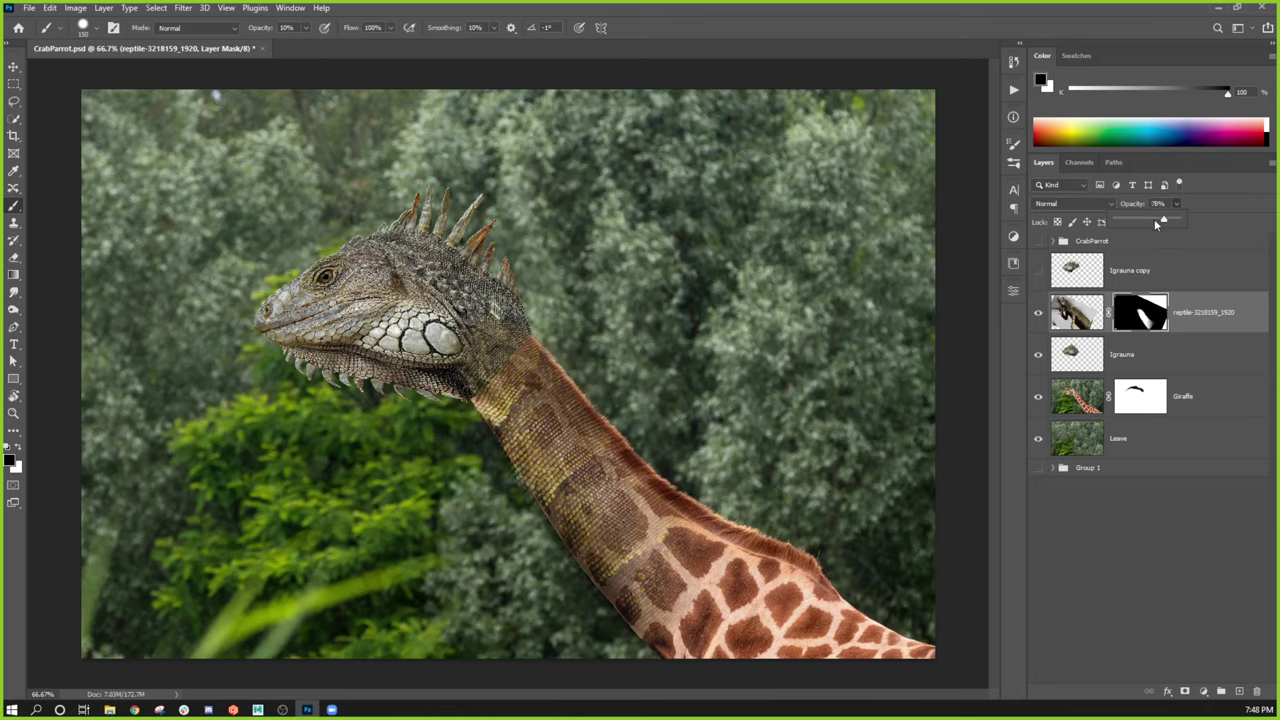
left_click_drag(1143, 223, 1133, 222)
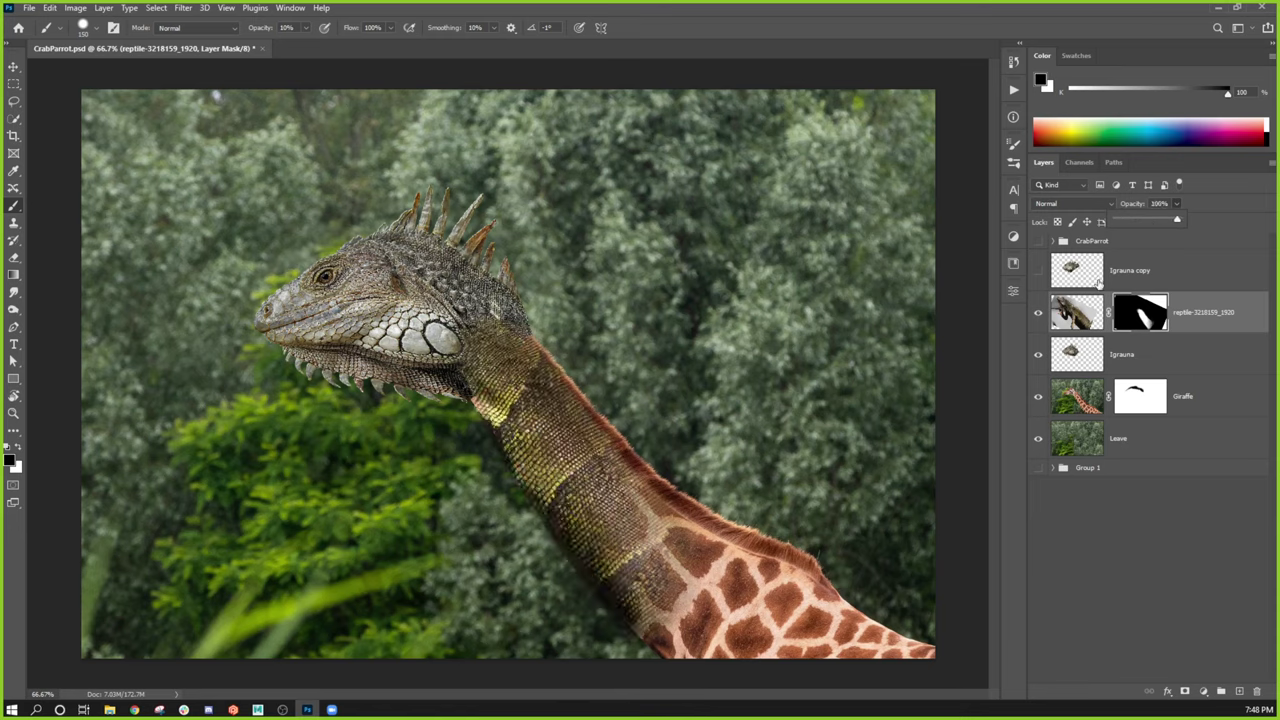
Step: Set the reptile-3218159_1920 layer's blend mode to Darker Color and shrink the brush
left_click(1097, 201)
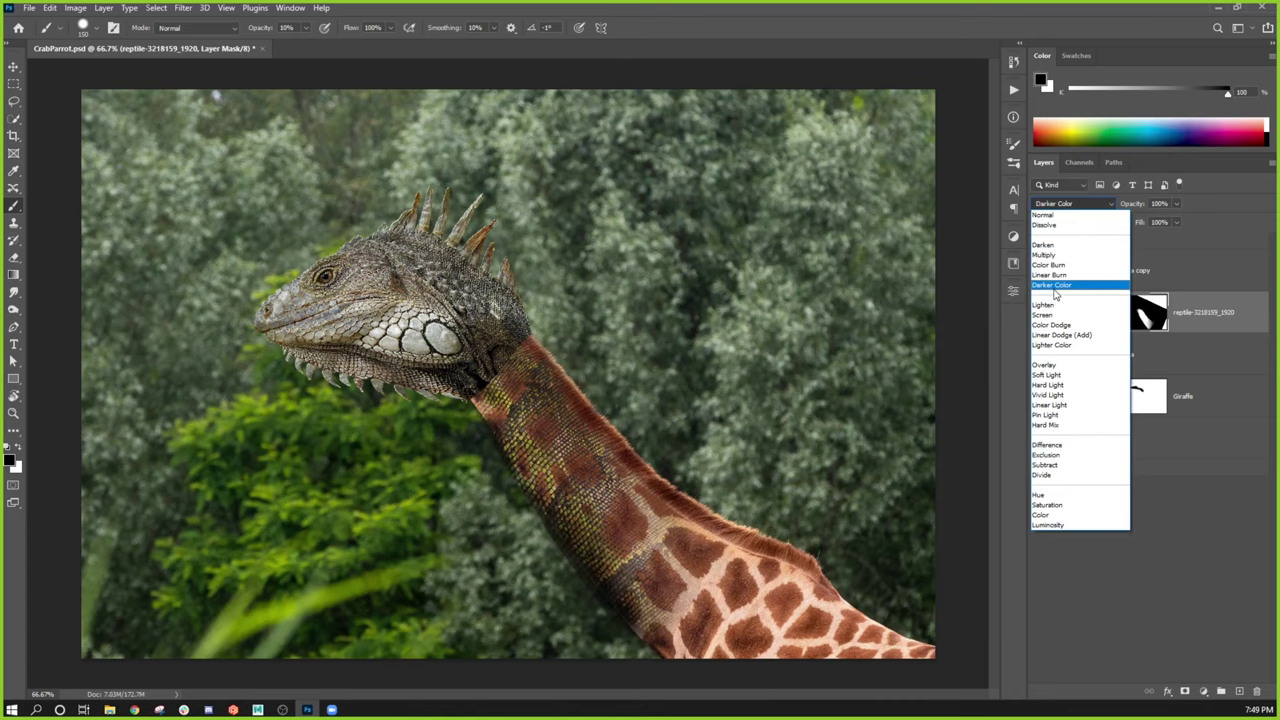
left_click(1057, 288)
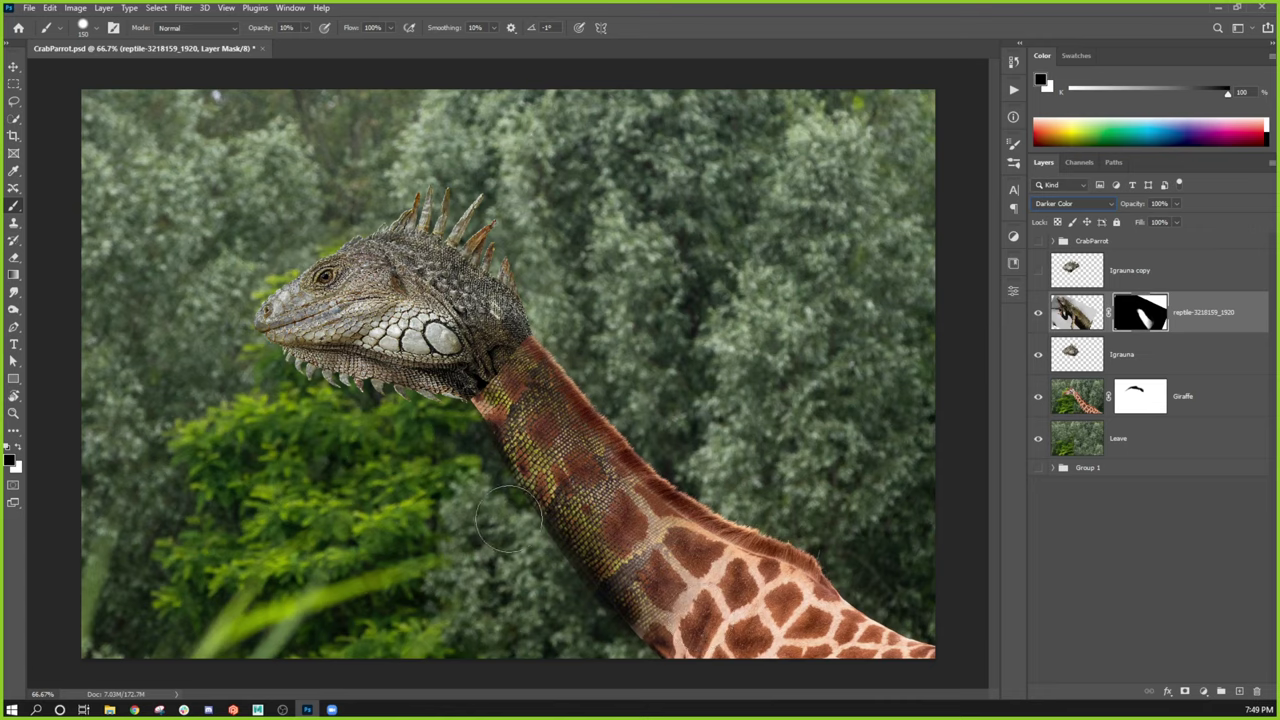
key("bracketleft")
key("bracketleft")
key("bracketleft")
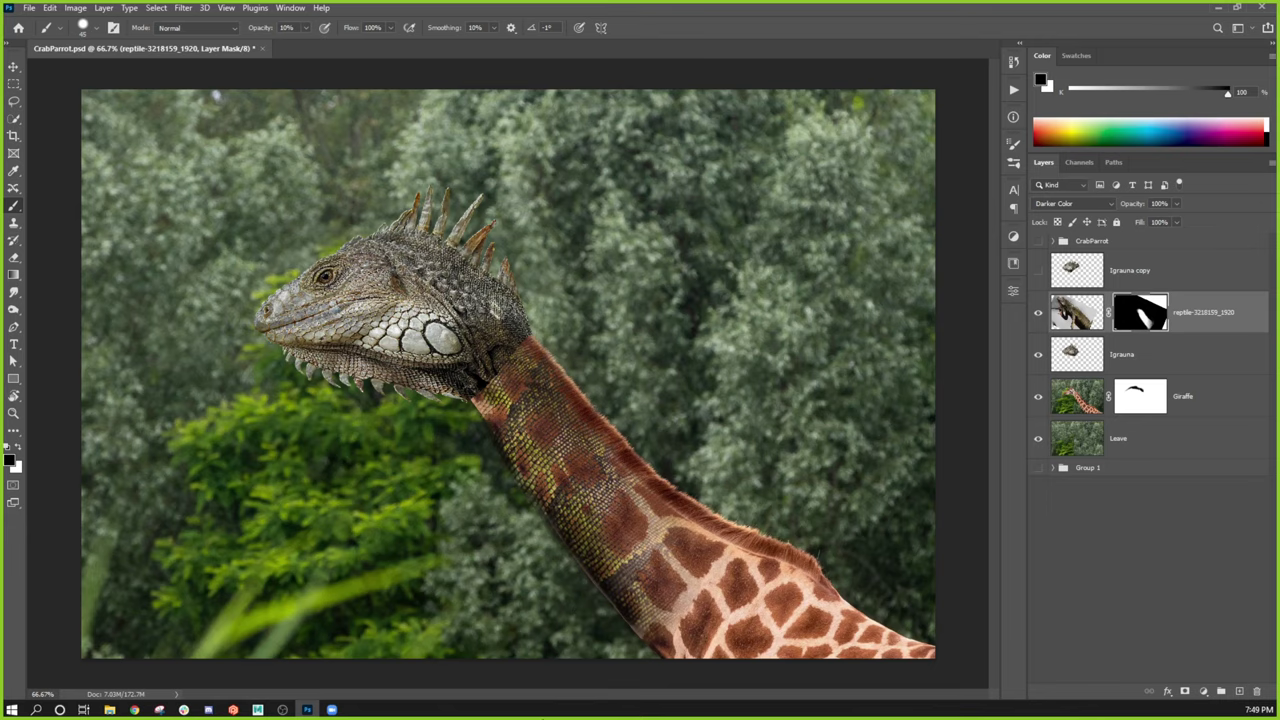
Step: Duplicate the reptile-3218159_1920 layer with its mask, set the copy's blend mode to Normal, and compare the neck with the copy hidden
left_click(1104, 312)
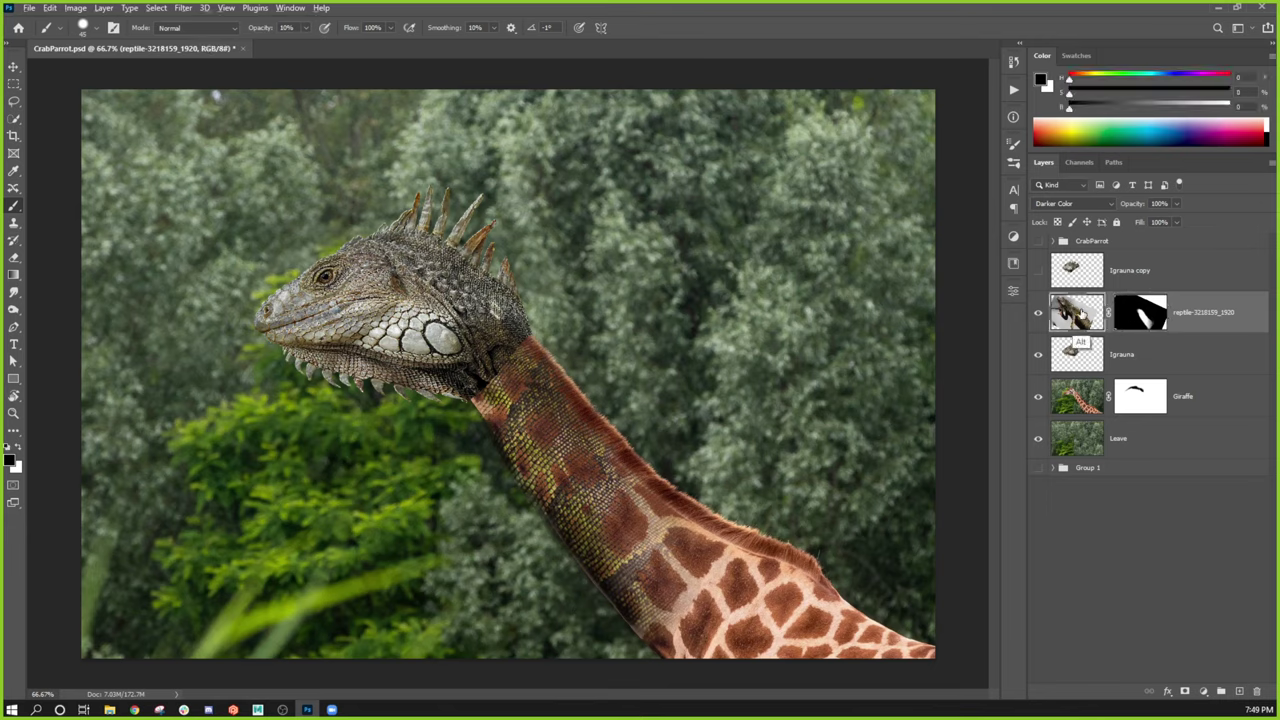
left_click_drag(1082, 312, 1087, 285)
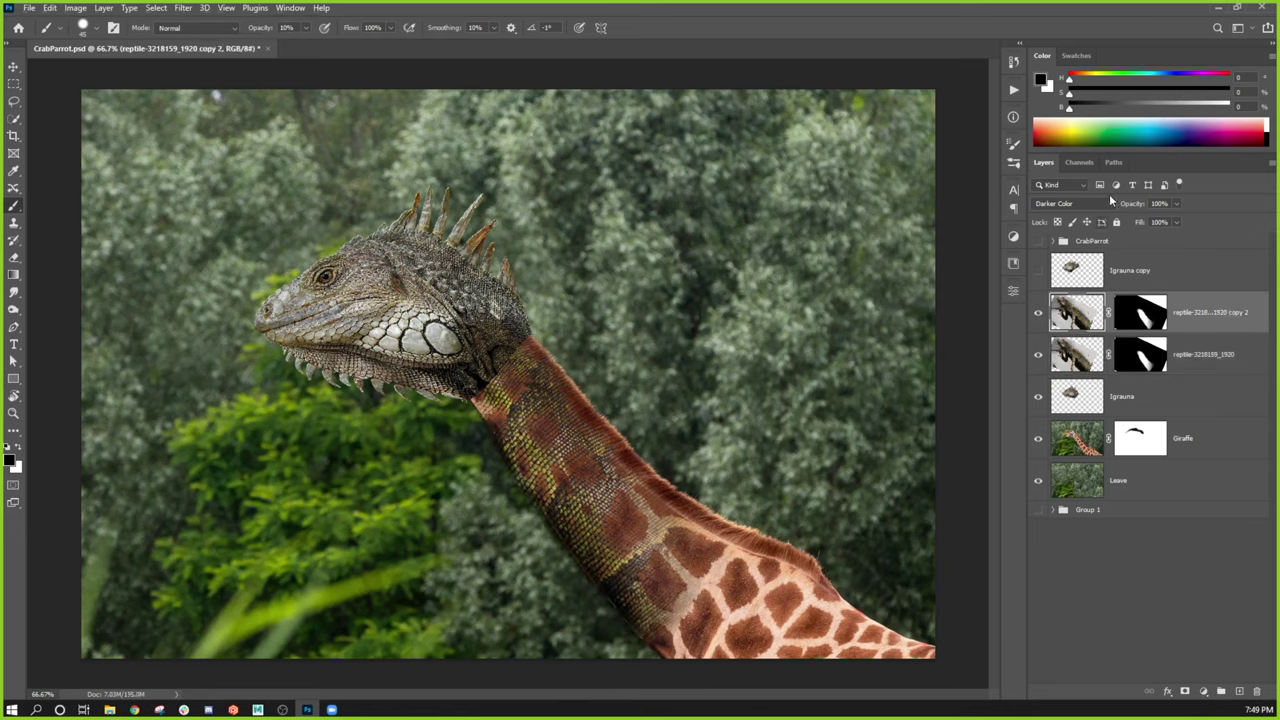
left_click(1093, 206)
left_click(1062, 211)
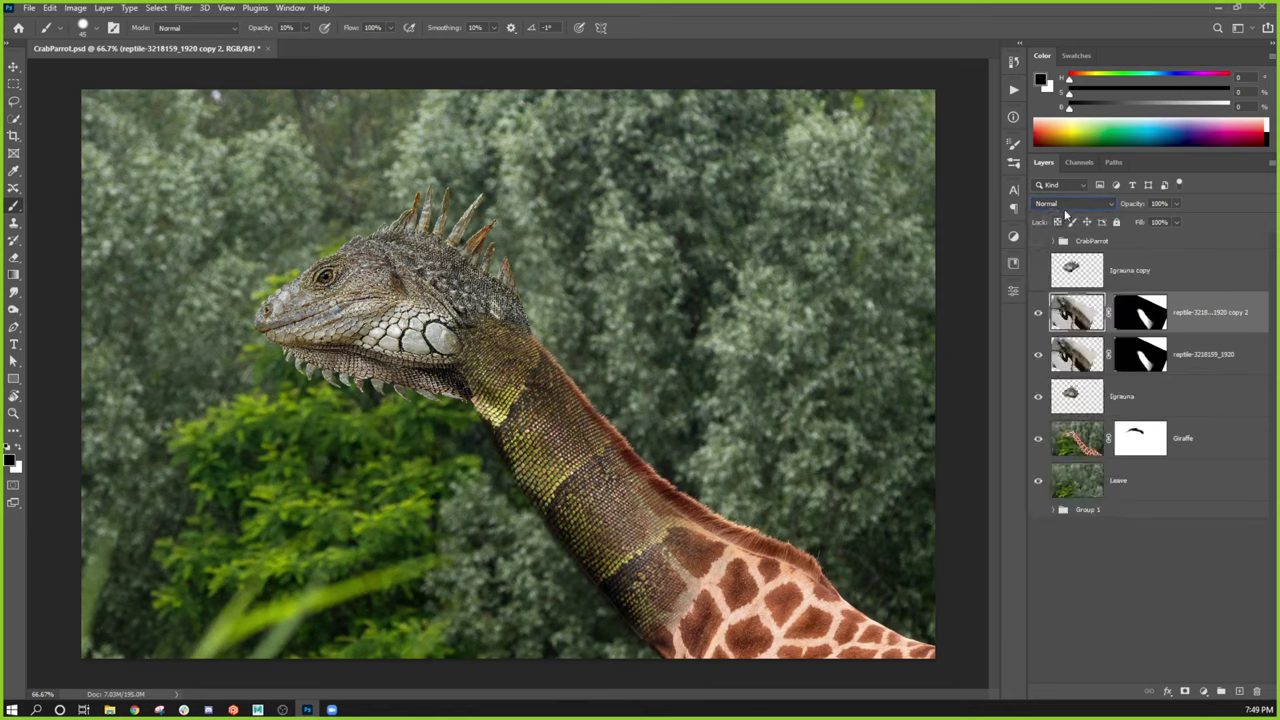
left_click(1037, 314)
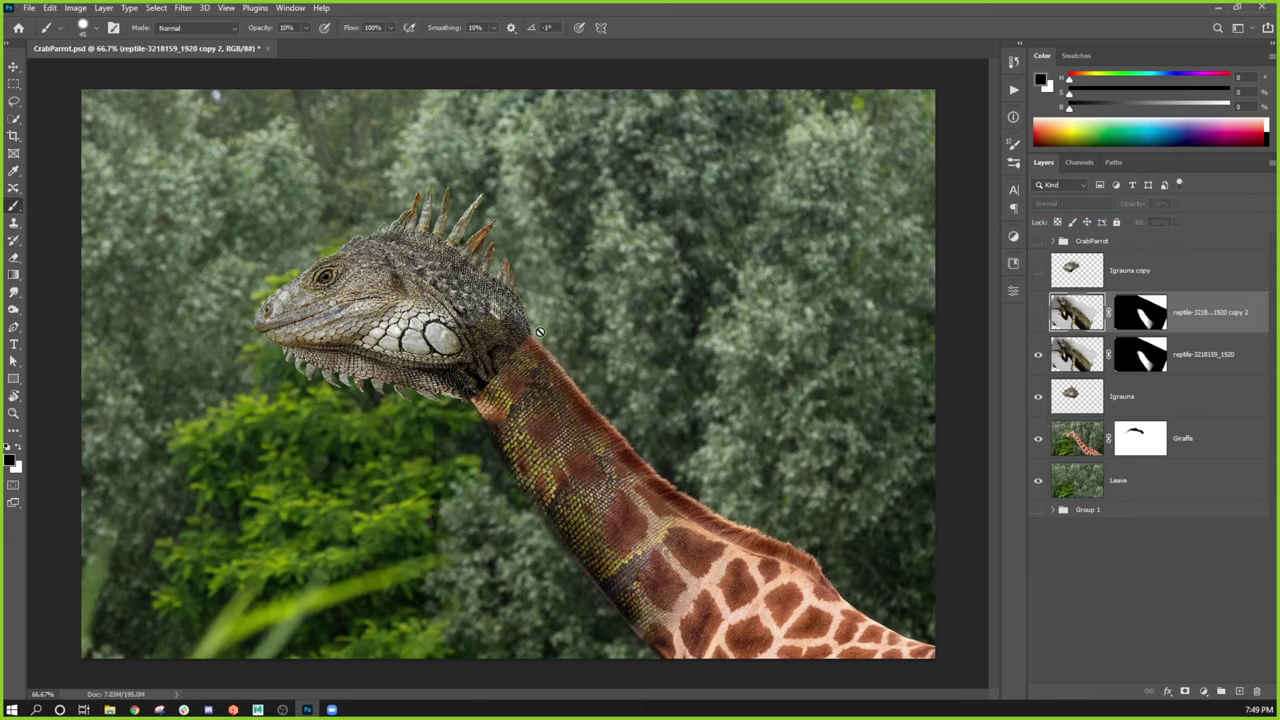
left_click(1037, 314)
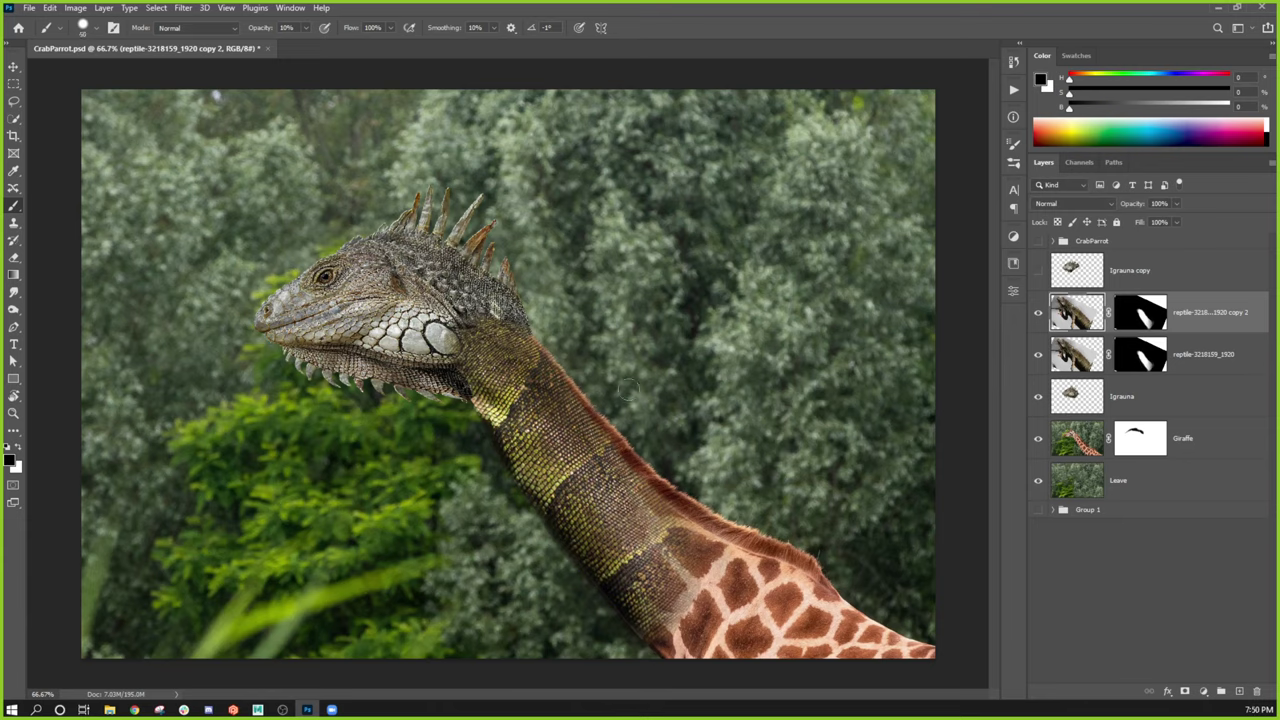
Step: Mask out the lower part of the reptile copy over the giraffe spots with a 300 px black brush at 50% opacity
mouse_move(655, 596)
left_mouse_down()
mouse_move(668, 532)
mouse_move(659, 605)
mouse_move(645, 502)
mouse_move(628, 486)
mouse_move(625, 574)
mouse_move(645, 615)
mouse_move(611, 466)
mouse_move(645, 621)
mouse_move(625, 500)
mouse_move(642, 596)
mouse_move(627, 512)
mouse_move(610, 580)
left_mouse_up()
left_click(1140, 313)
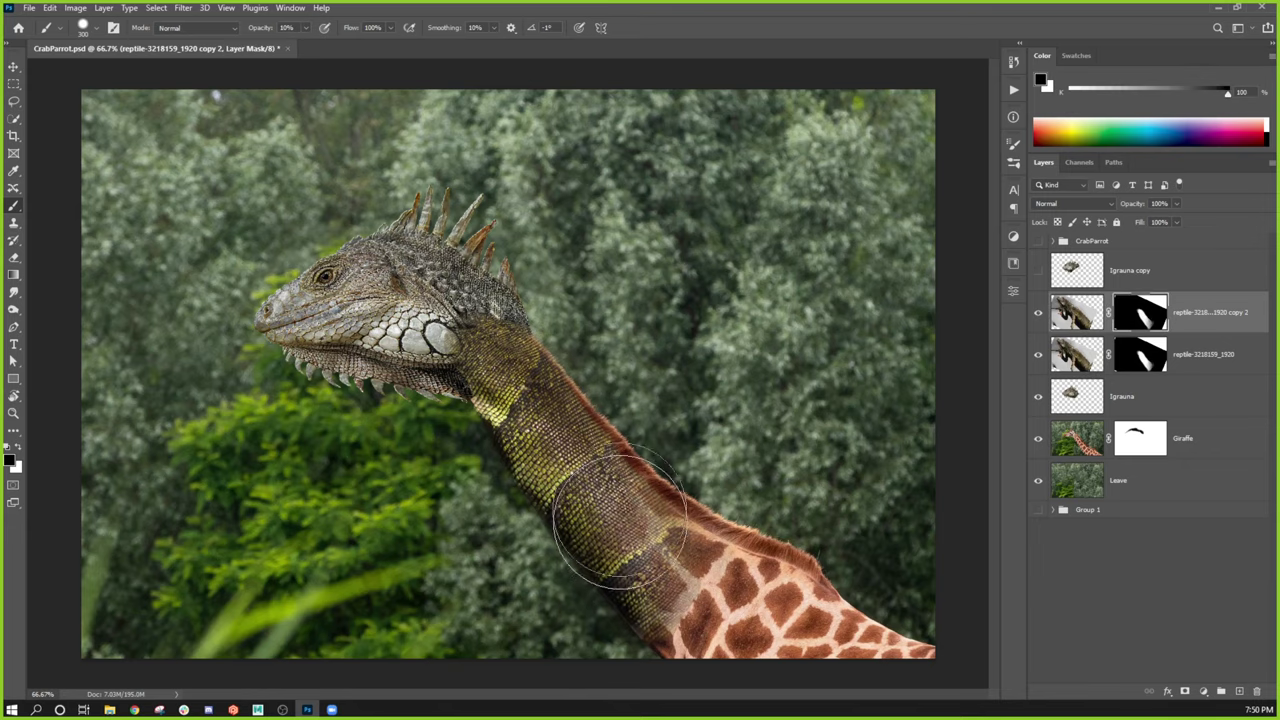
mouse_move(620, 523)
left_mouse_down()
mouse_move(600, 663)
mouse_move(605, 540)
mouse_move(609, 623)
mouse_move(631, 603)
mouse_move(614, 648)
mouse_move(600, 575)
mouse_move(614, 530)
mouse_move(607, 545)
mouse_move(595, 535)
mouse_move(600, 550)
left_mouse_up()
key("5")
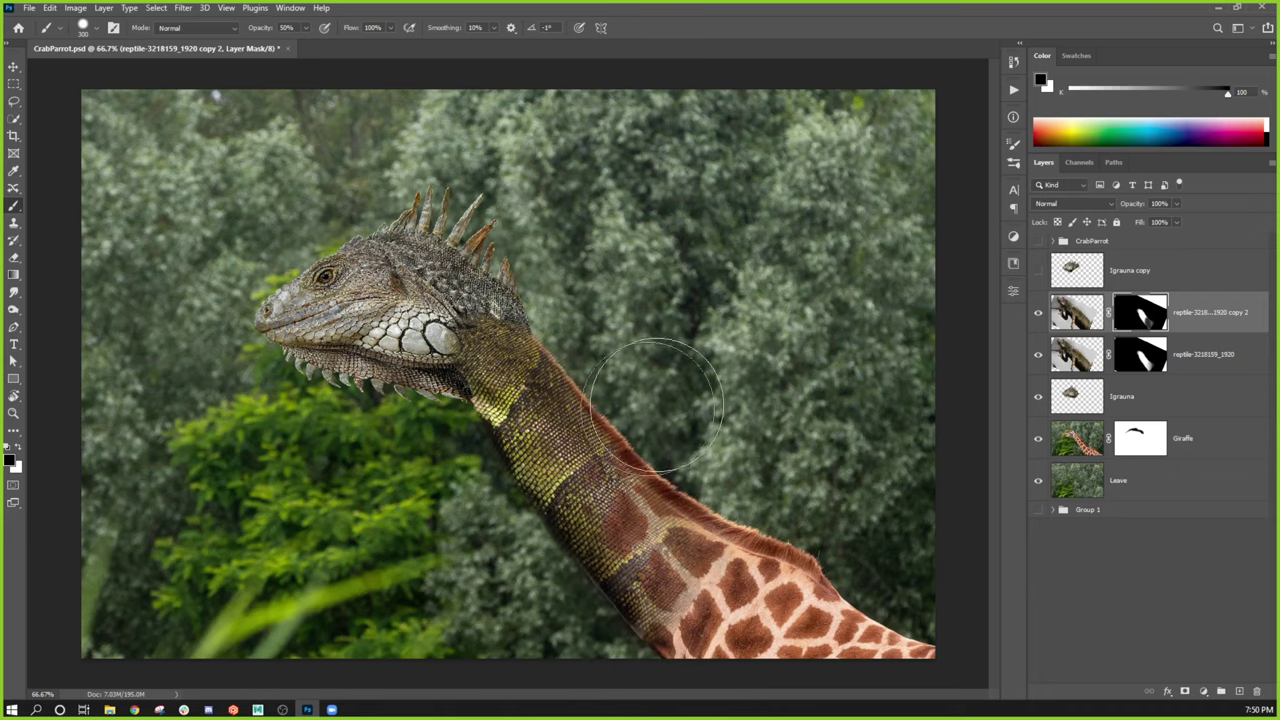
key("Delete")
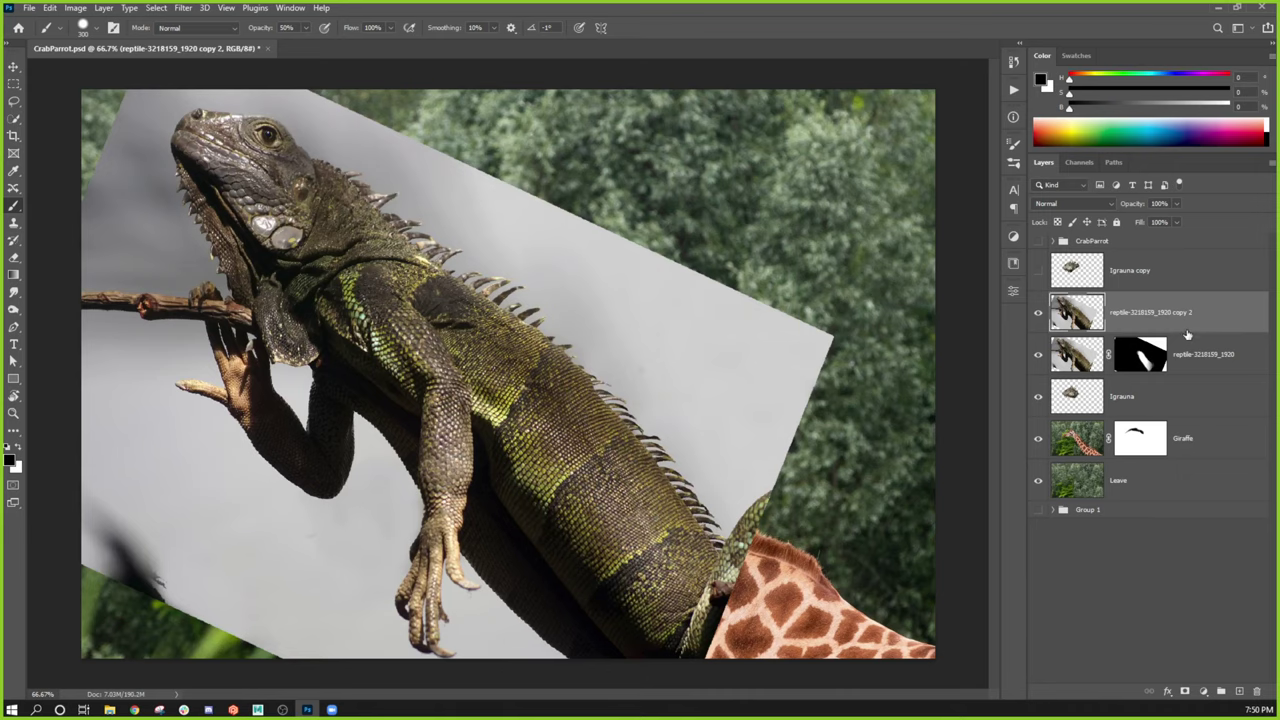
key("ctrl+z")
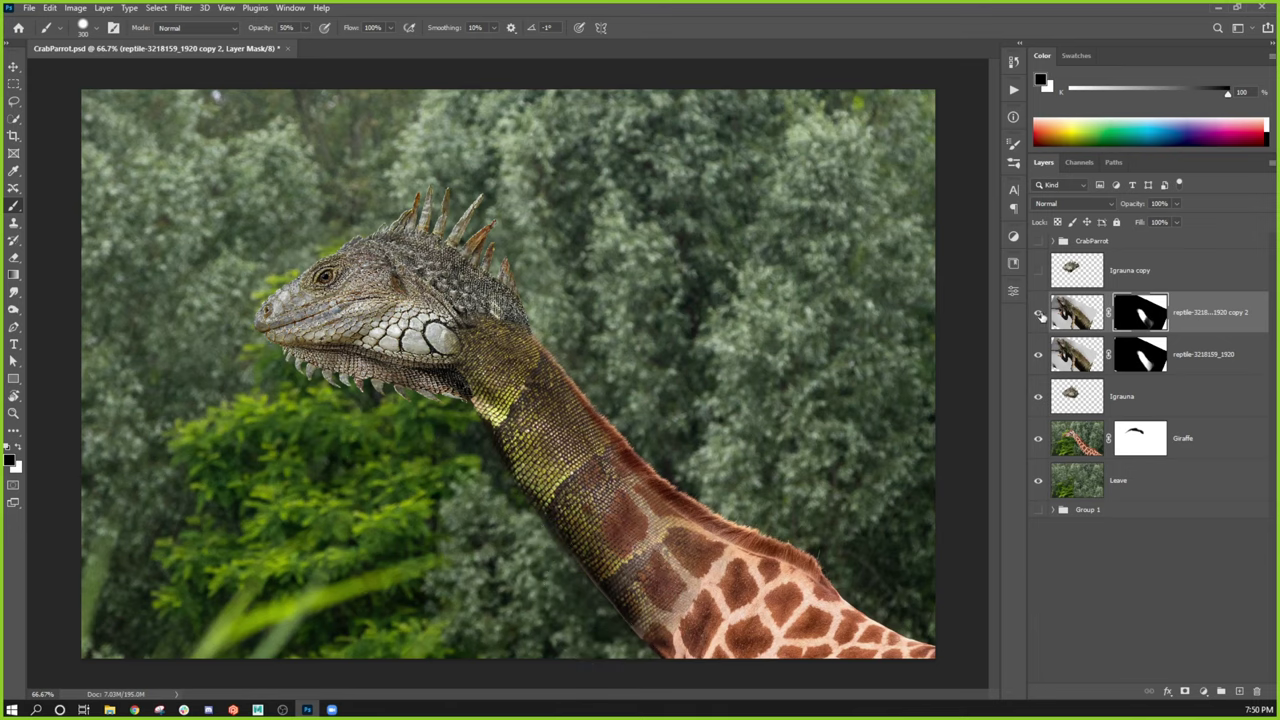
Step: Fade the copy's mask further up the middle of the neck at 50% opacity, comparing with the copy hidden and shown
left_click(1038, 314)
left_click(1038, 314)
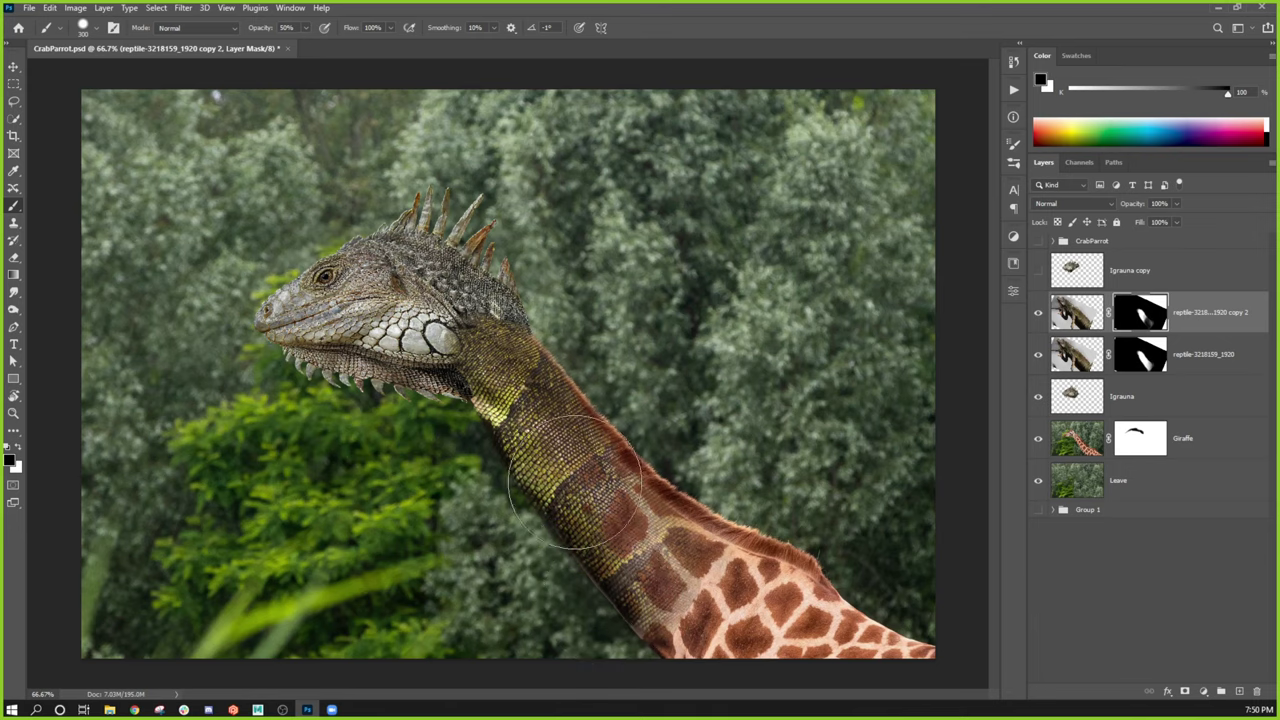
left_click(1038, 314)
left_click(1038, 314)
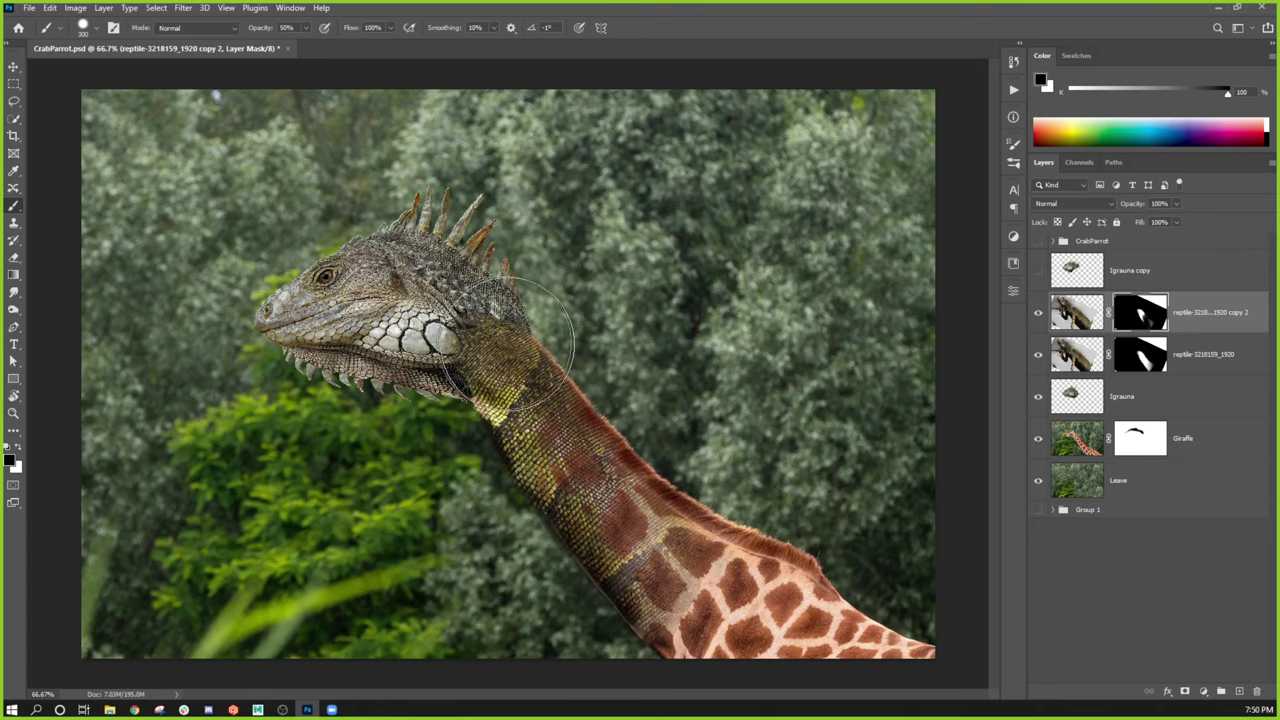
left_click(1038, 314)
left_click(1038, 314)
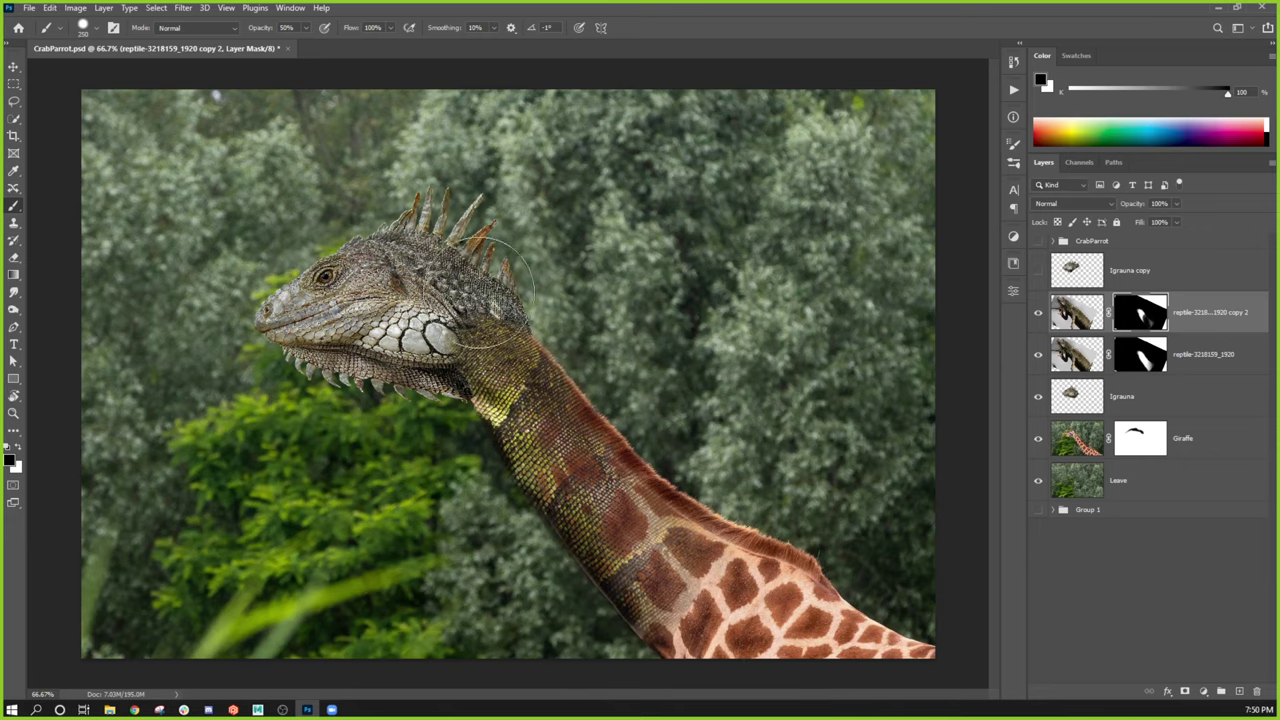
Step: Mask out the reptile skin overlapping the iguana's cheek and jaw edge with a smaller black brush at 50% opacity
key("bracketright")
key("ctrl+plus")
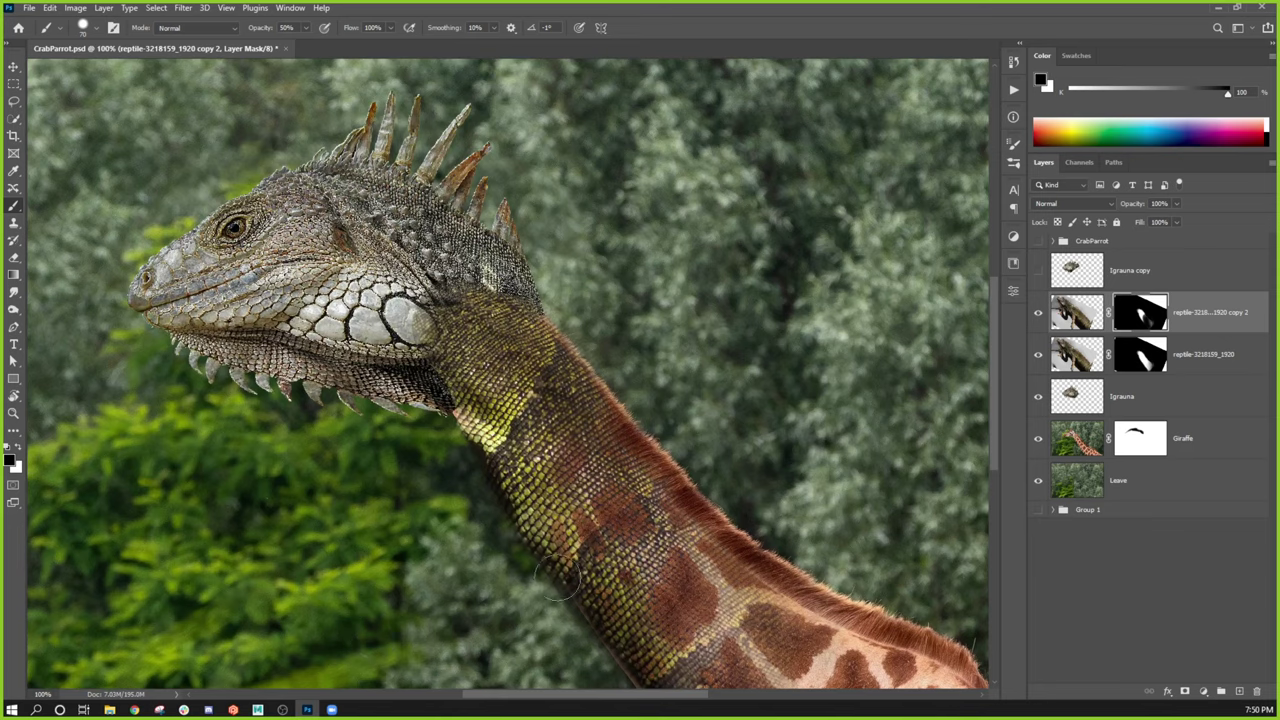
key("e")
key("b")
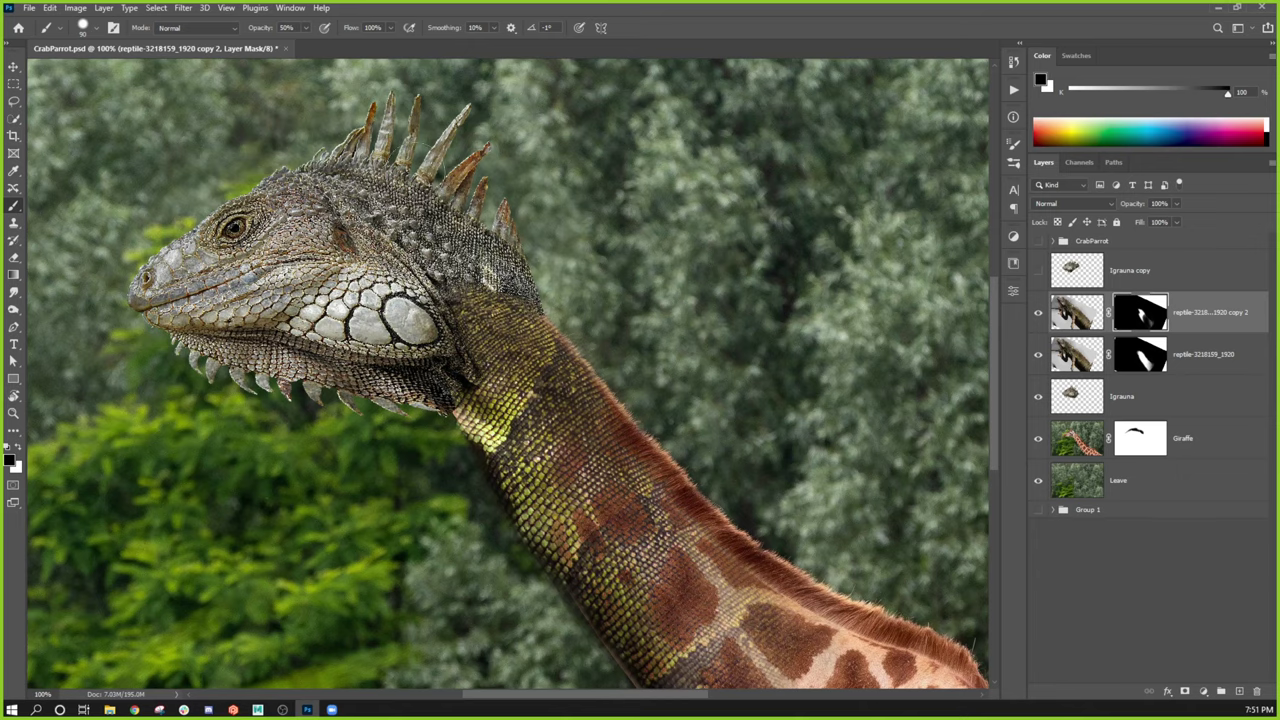
key("ctrl+minus")
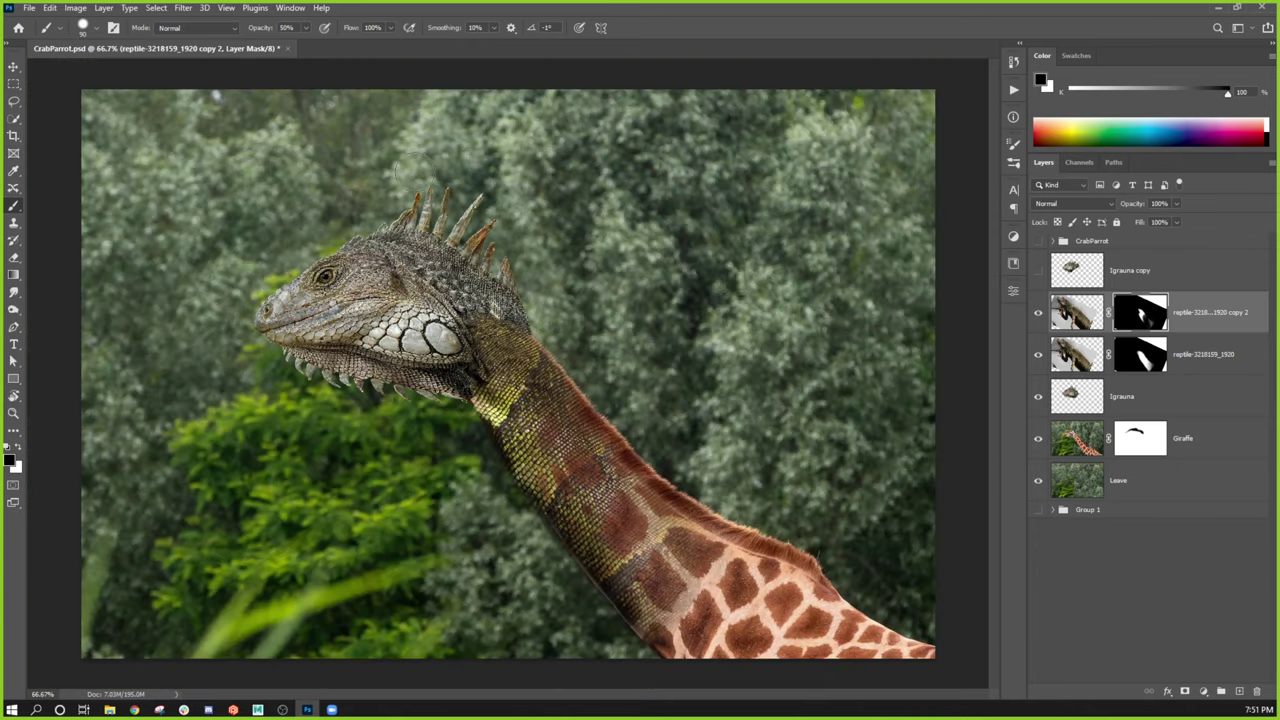
key("ctrl+plus")
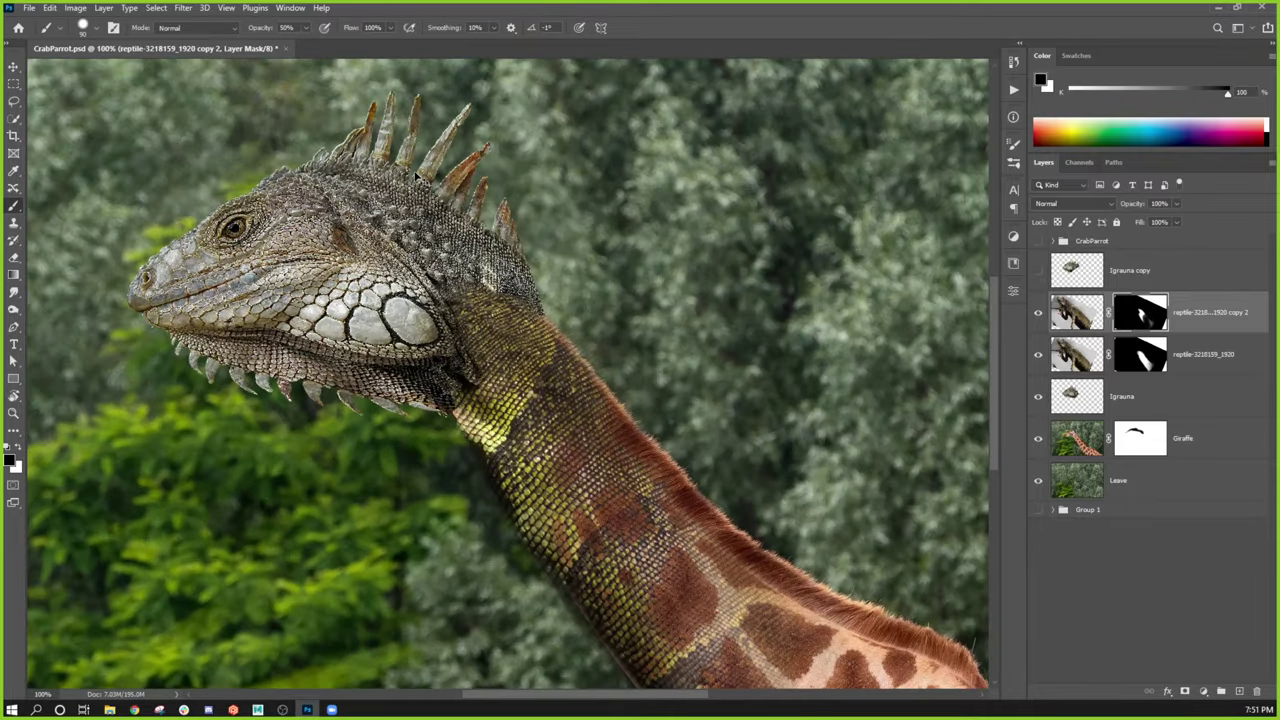
key("ctrl+minus")
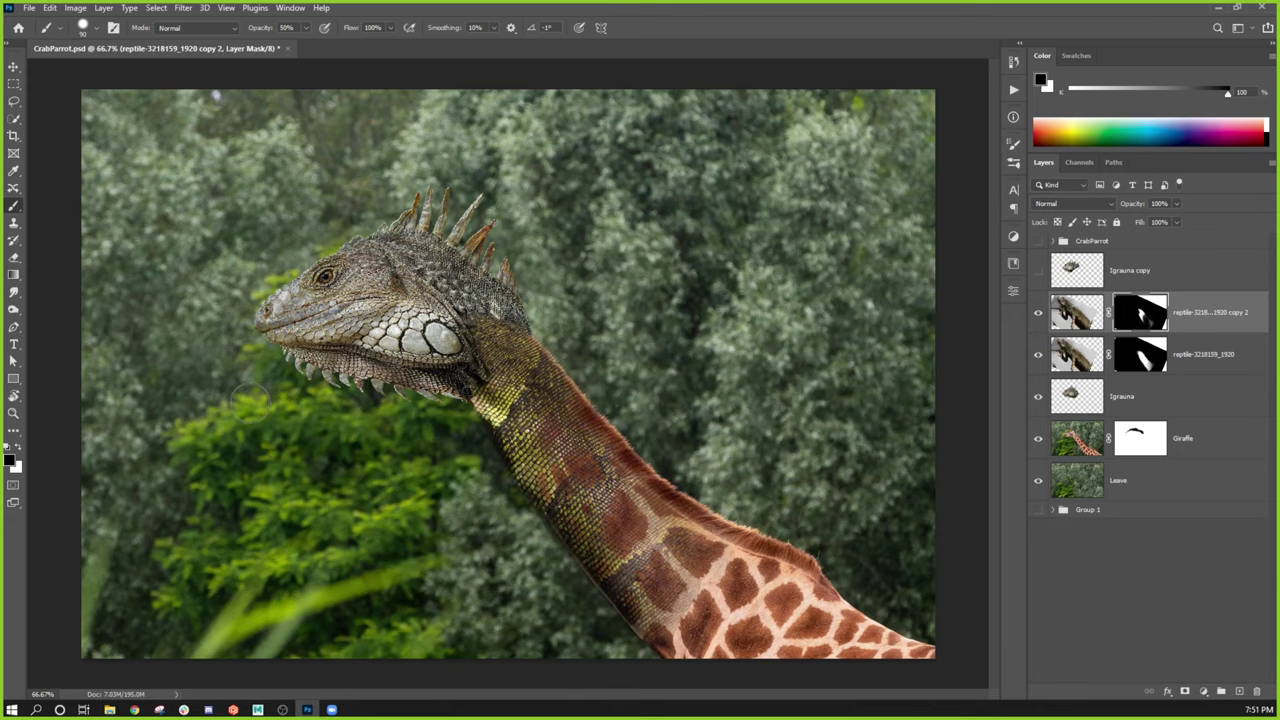
Step: Add a new empty layer directly above the Igrauna copy layer
left_click(1183, 283)
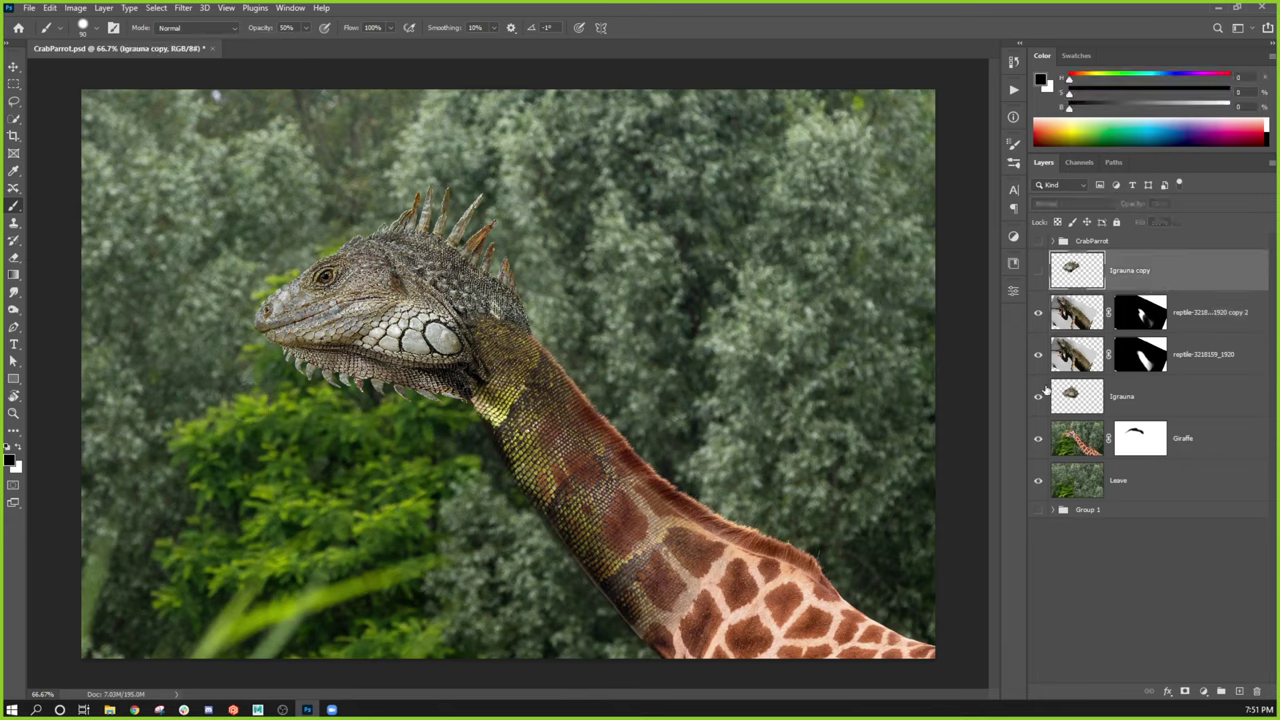
key("ctrl+shift+n")
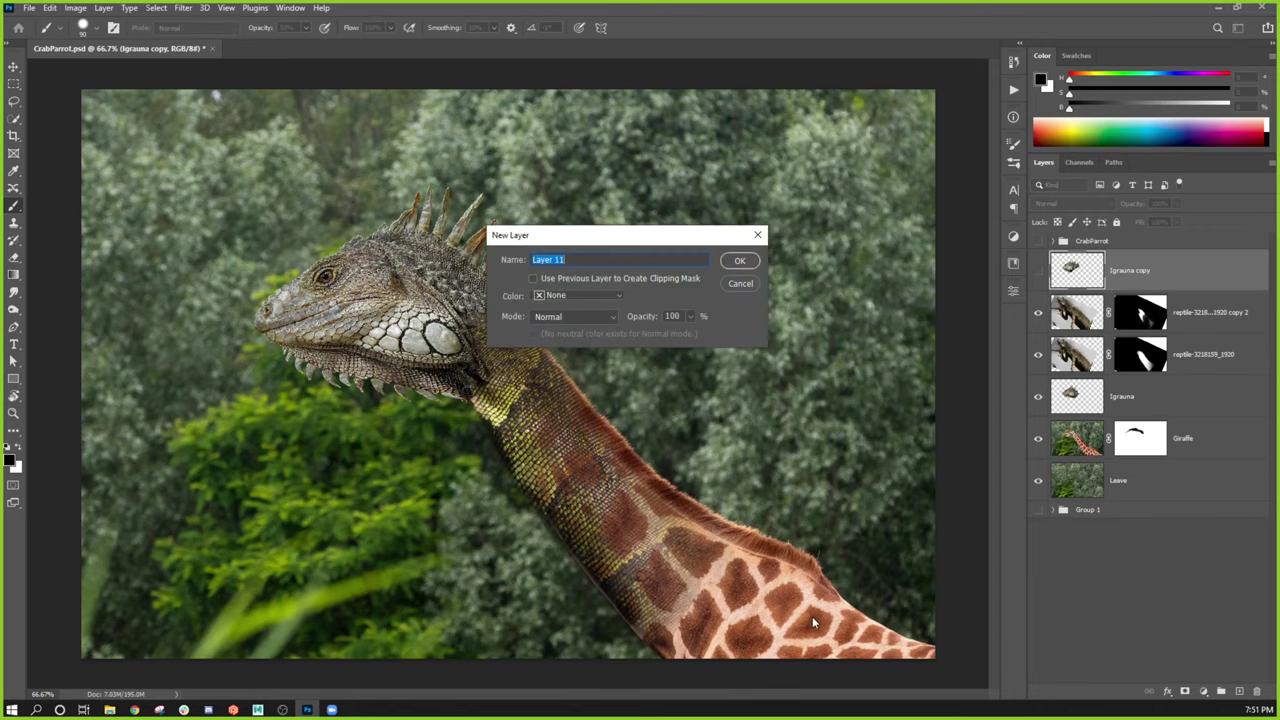
key("Return")
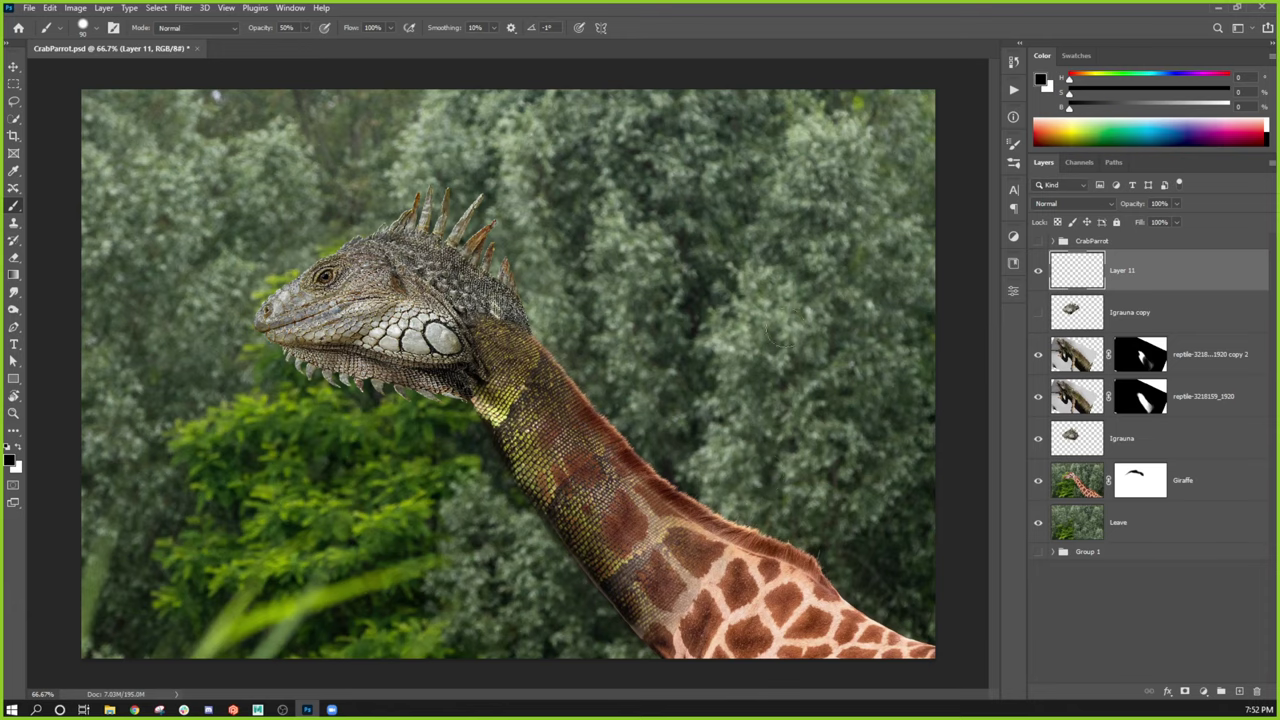
Step: Sample the dark brown of a giraffe spot and the light tan between the spots as the two painting colors
key("alt")
left_click(787, 592, "alt")
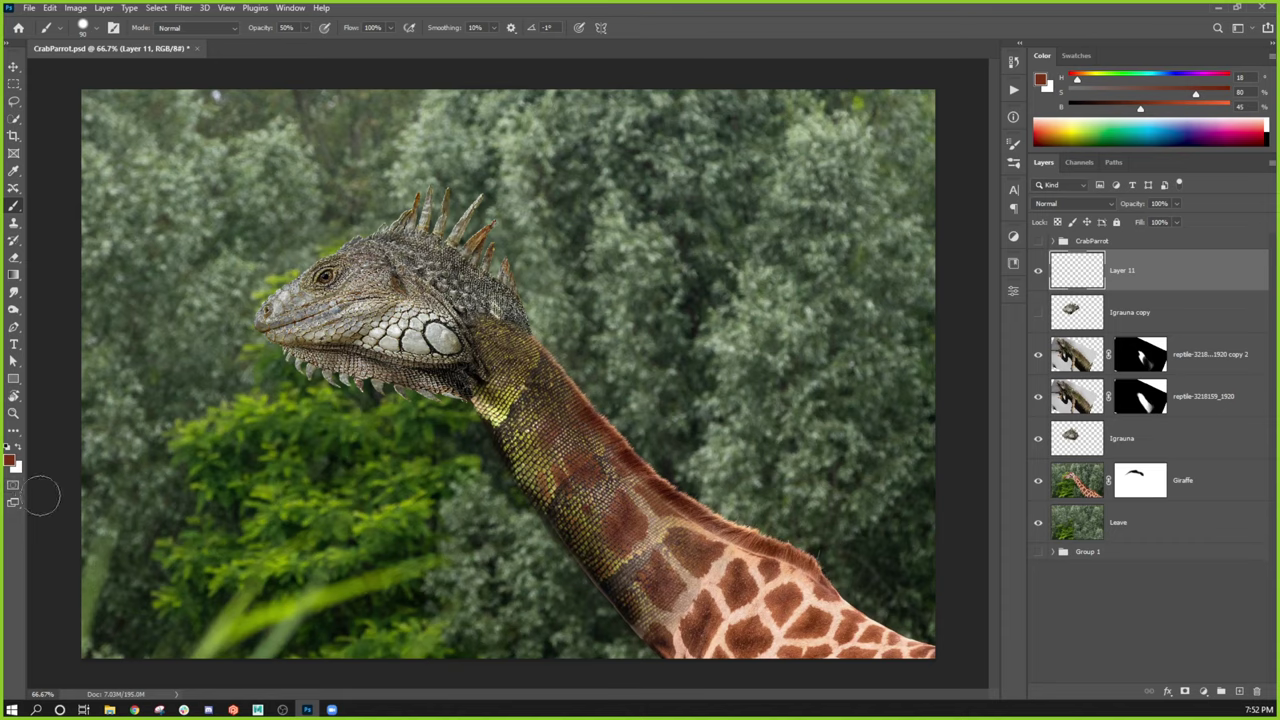
key("x")
key("x")
key("x")
key("x")
key("x")
key("x")
key("x")
key("x")
key("x")
key("x")
key("x")
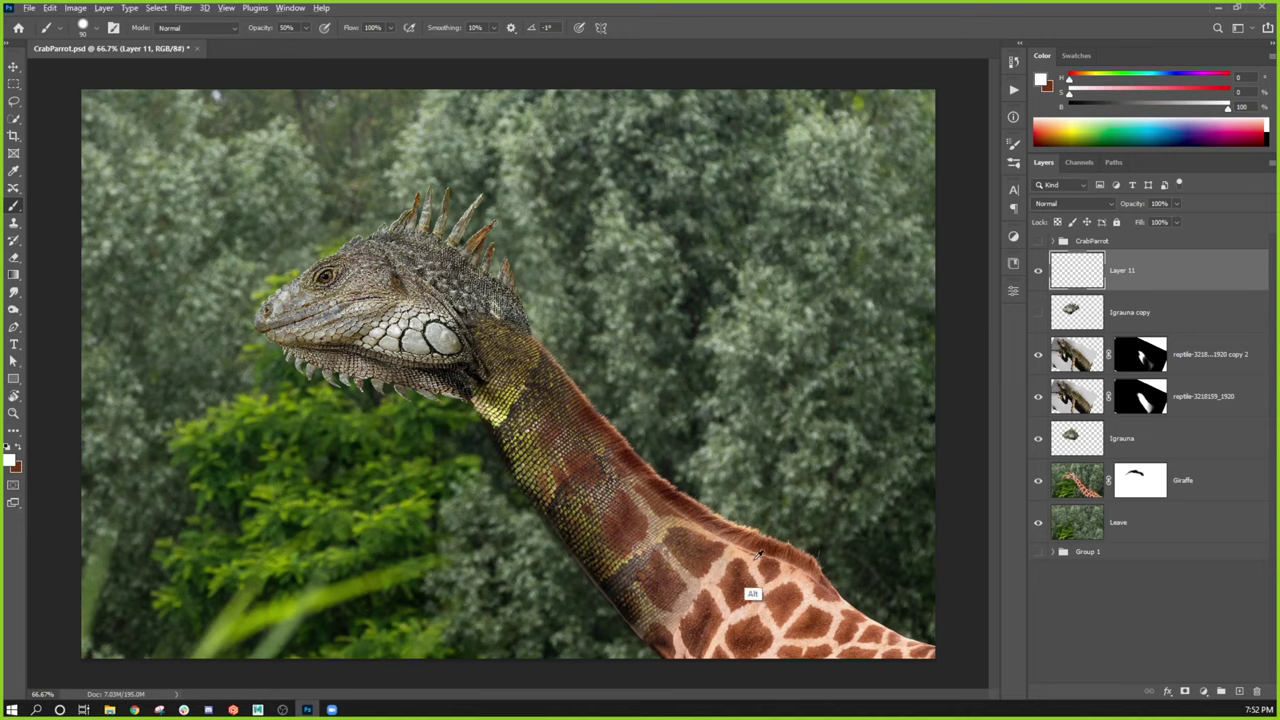
left_click(752, 592, "alt")
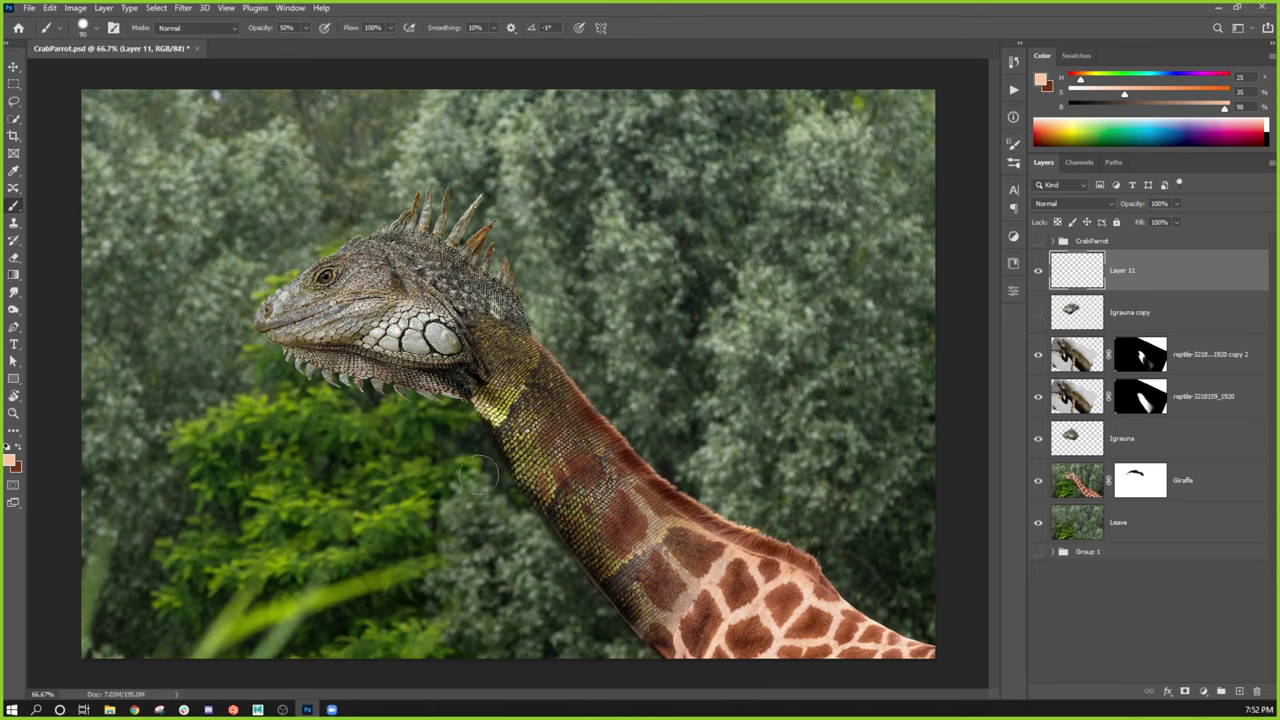
Step: Set the new layer's blend mode to Color and paint the sampled dark brown over the iguana's head at 50% opacity
left_click(1103, 206)
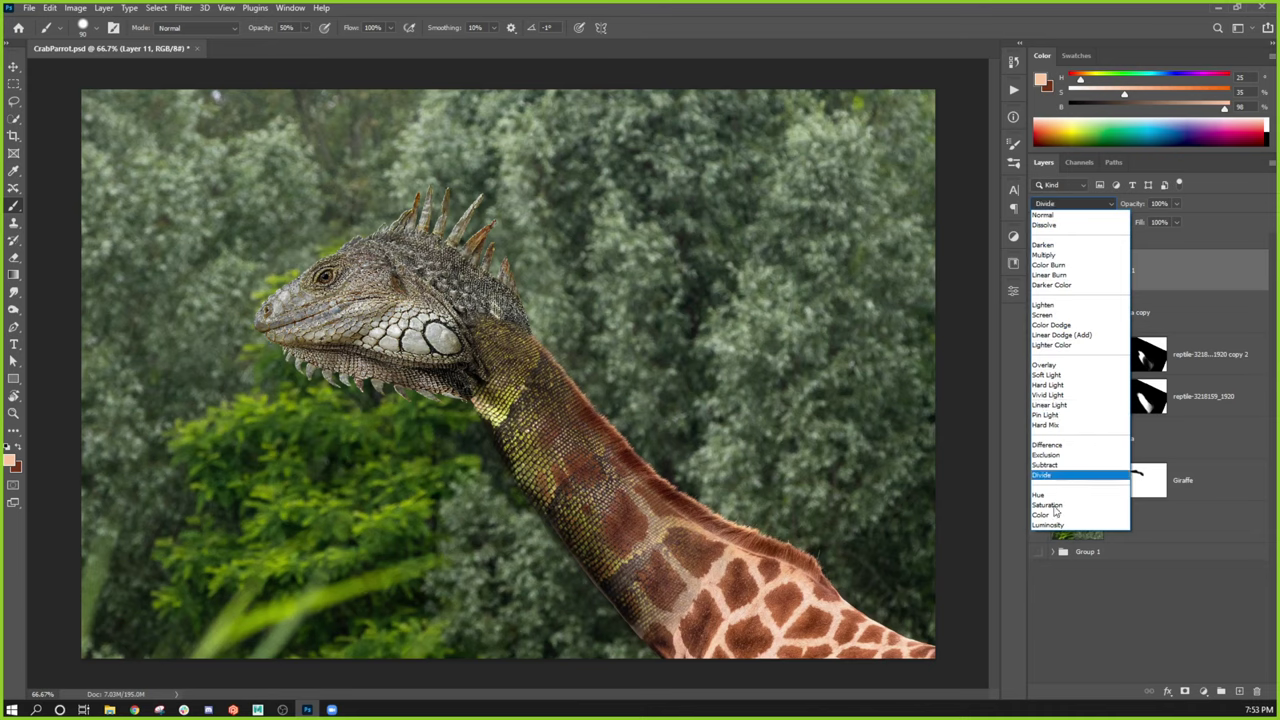
left_click(1055, 515)
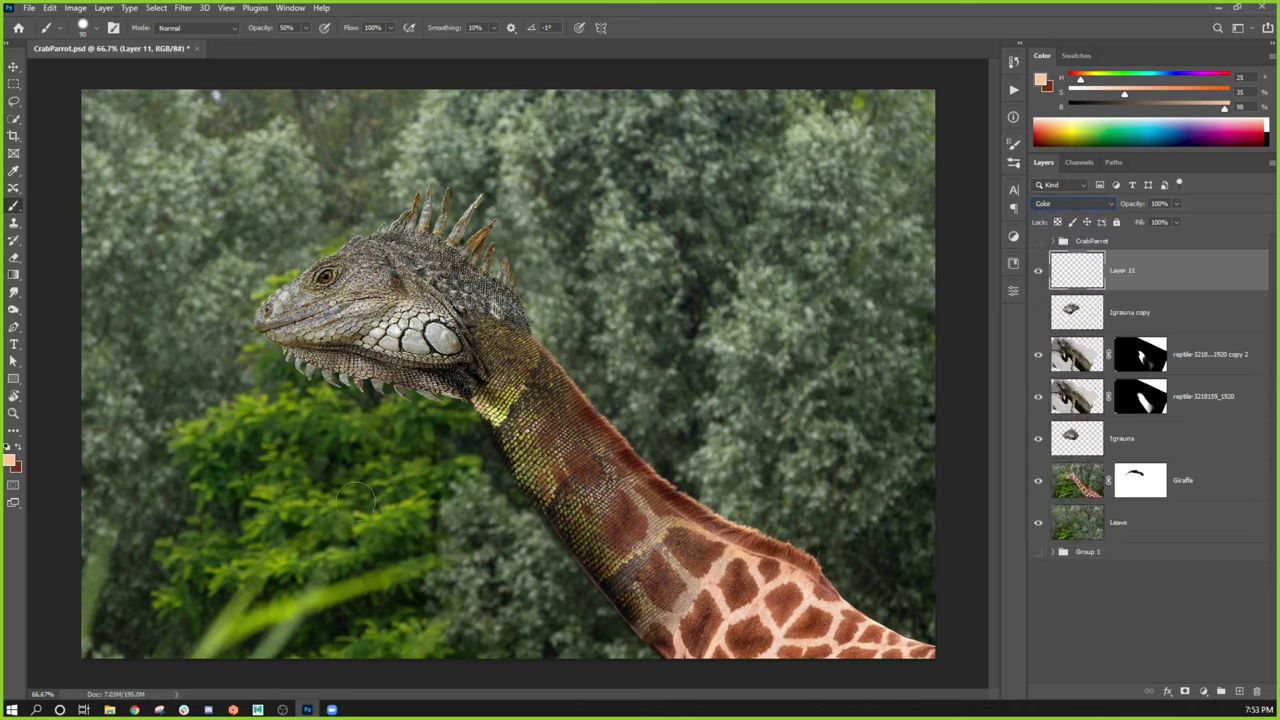
key("x")
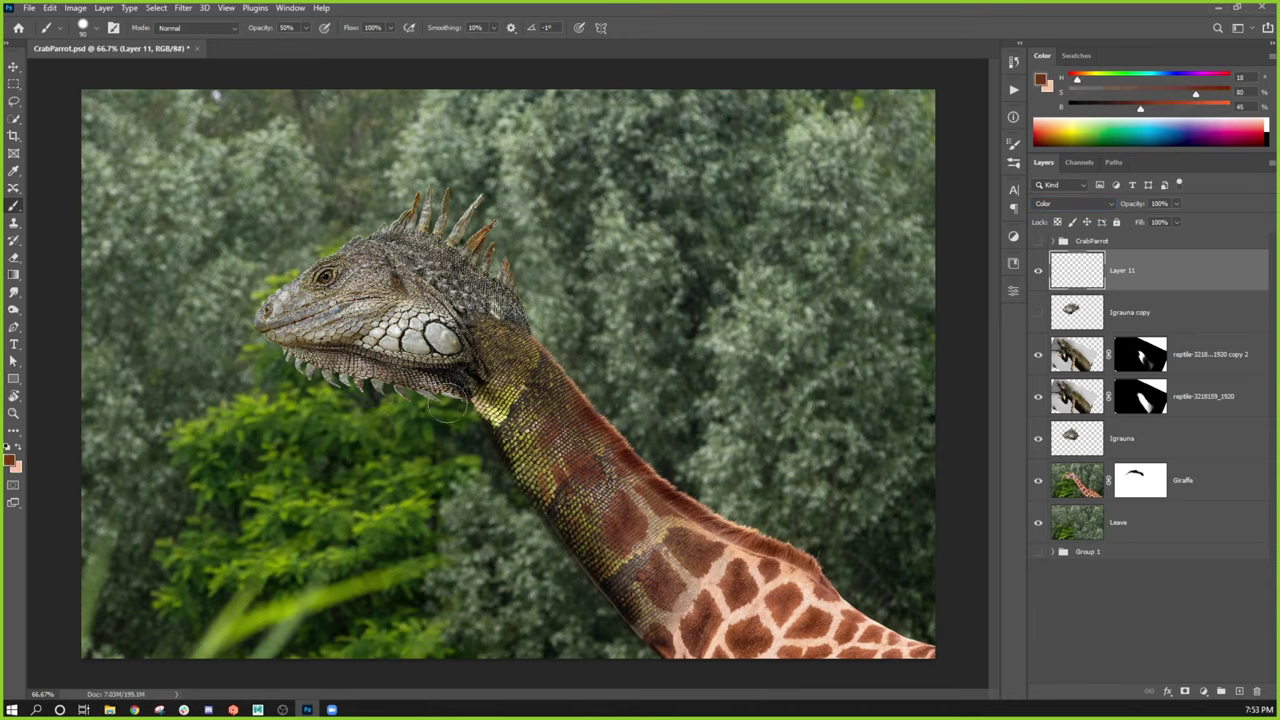
mouse_move(446, 404)
left_mouse_down()
mouse_move(435, 377)
mouse_move(306, 373)
mouse_move(440, 380)
left_mouse_up()
mouse_move(198, 380)
left_mouse_down()
mouse_move(214, 487)
mouse_move(389, 569)
left_mouse_up()
Step: Clip the brown color layer to the Igrauna copy layer and make both layers visible
key("alt")
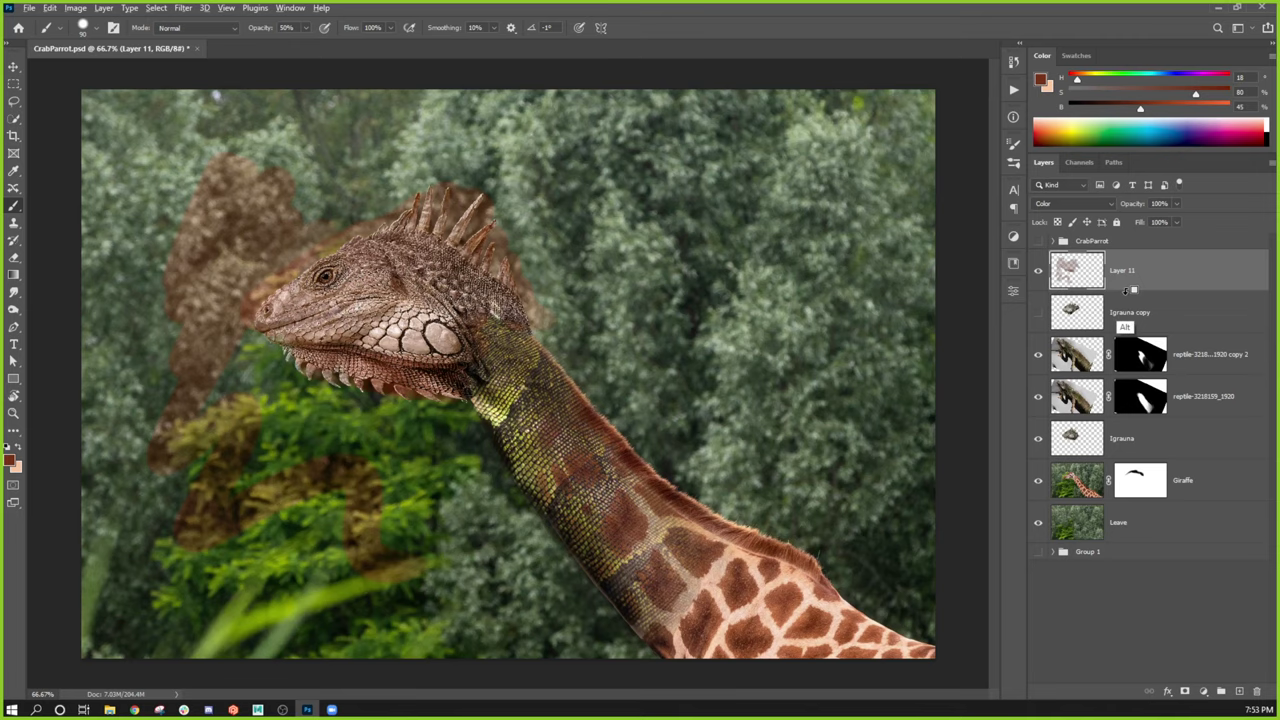
left_click(1130, 298)
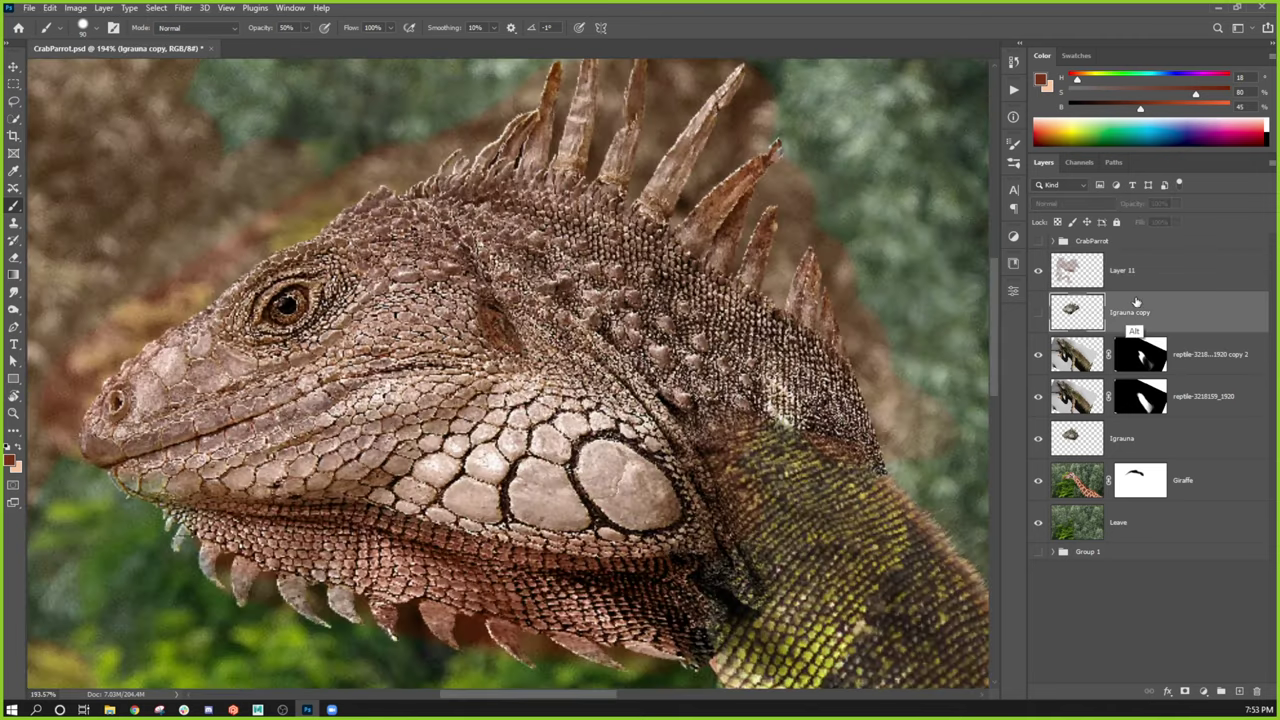
left_click(1133, 290, "alt")
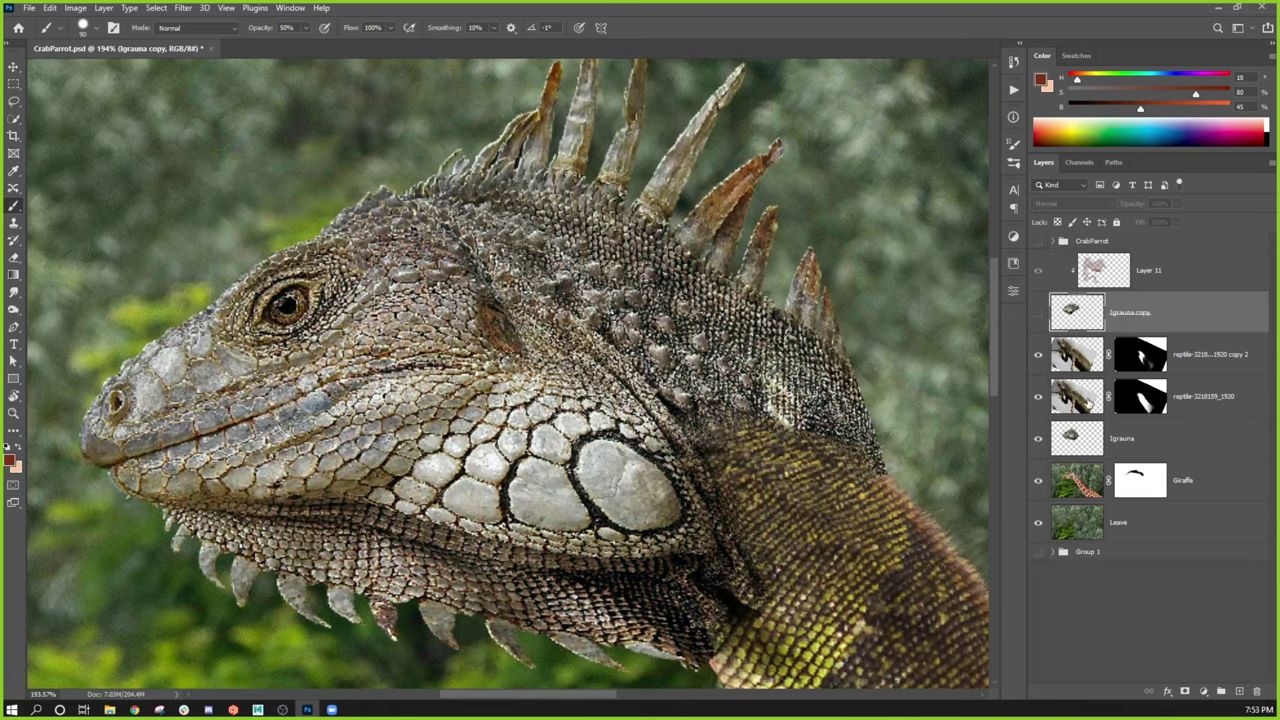
key("ctrl+0")
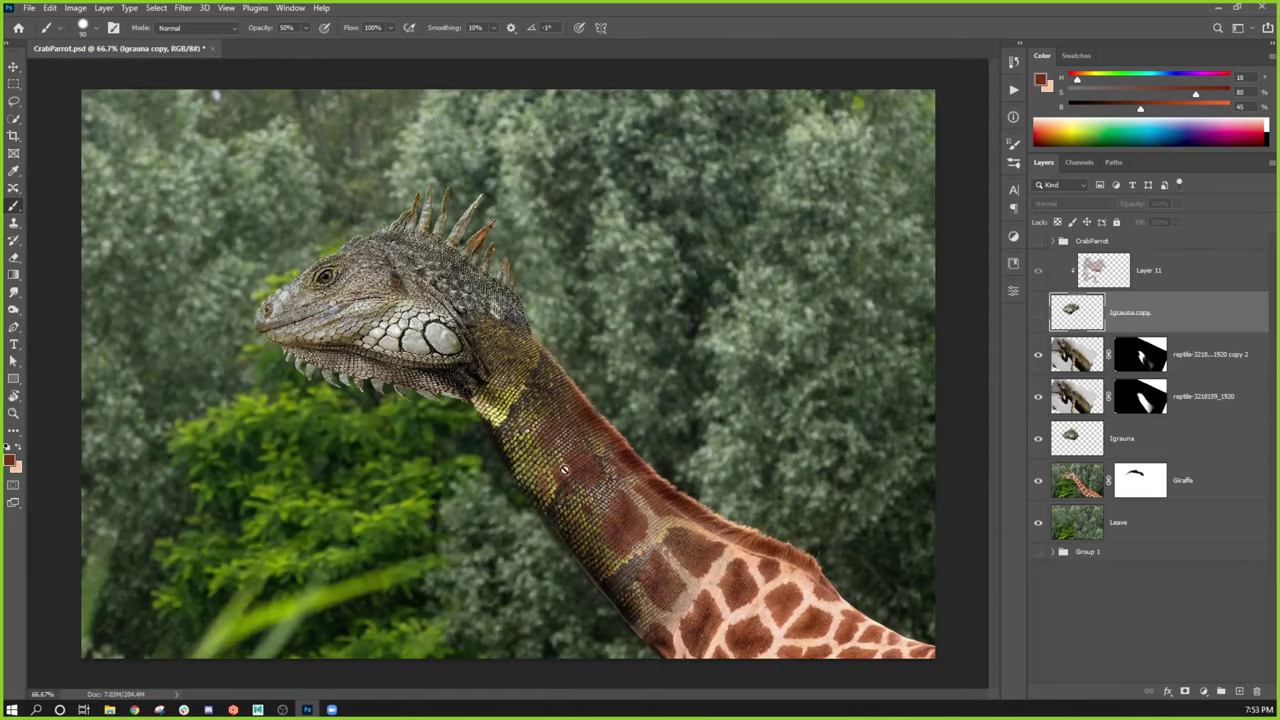
left_click(1184, 278)
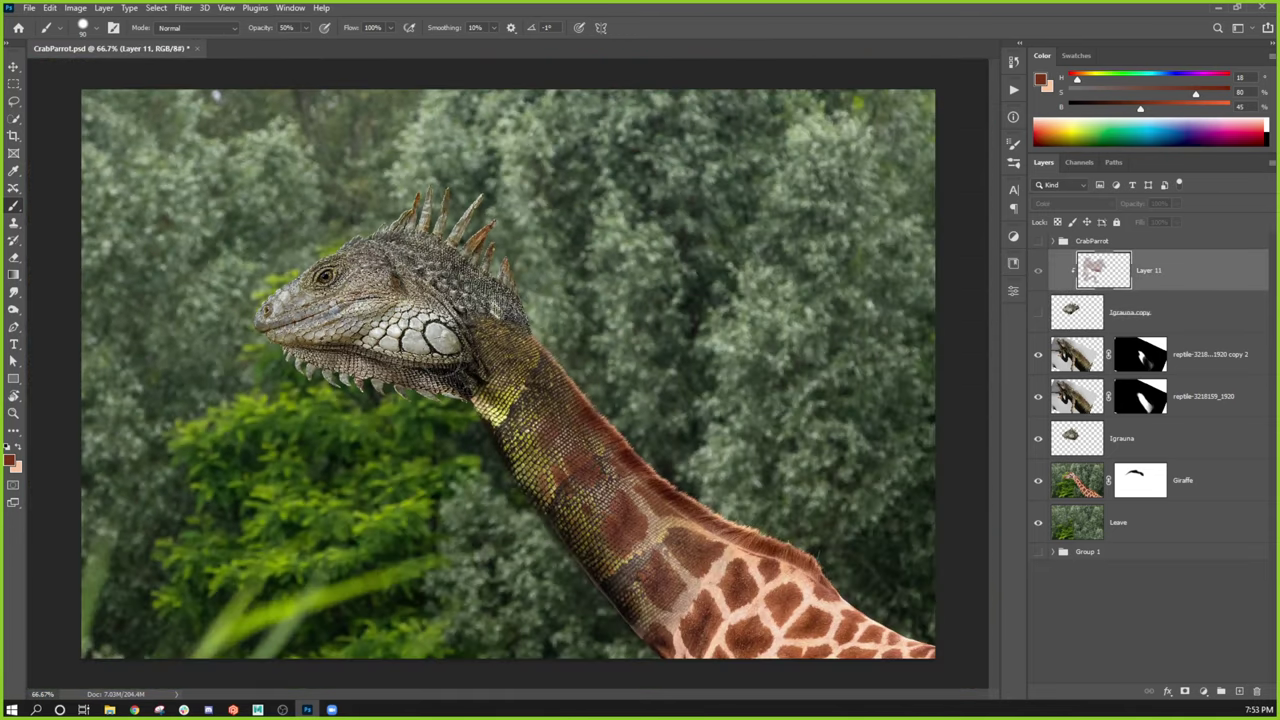
left_click(1038, 272)
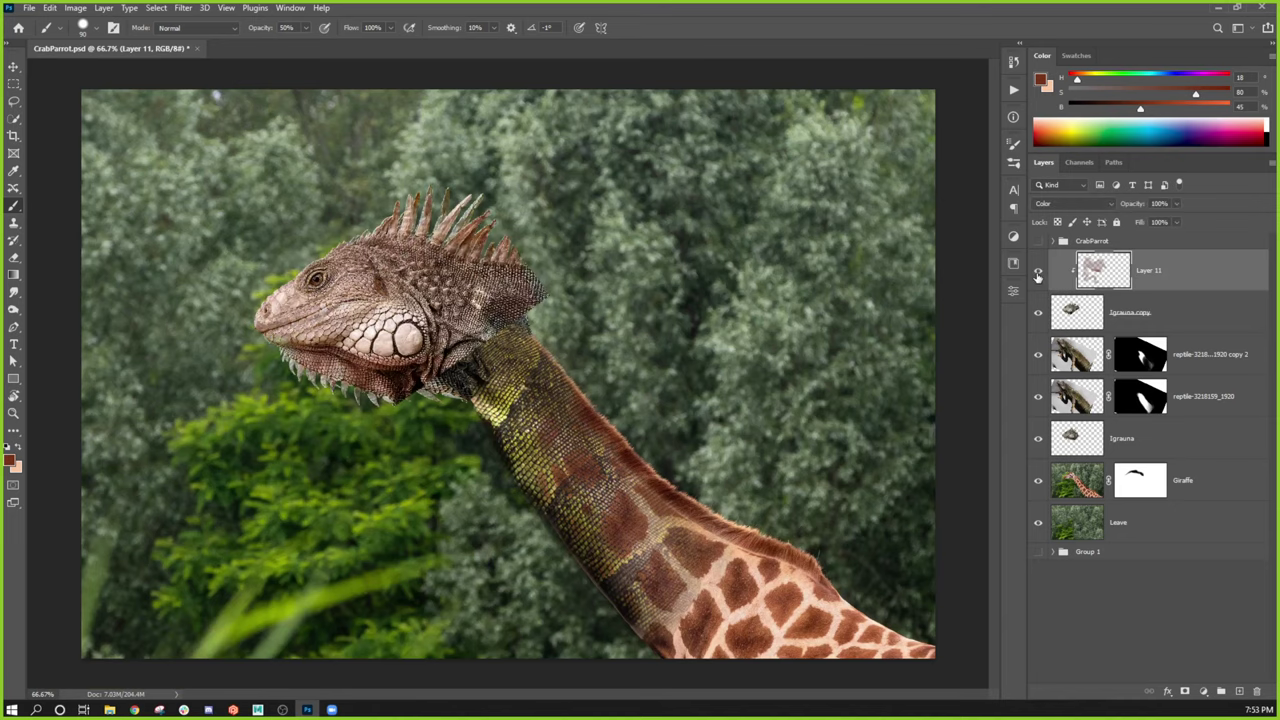
Step: Compare the head with and without the brown color layer and the Igrauna copy layer
left_click(1038, 271)
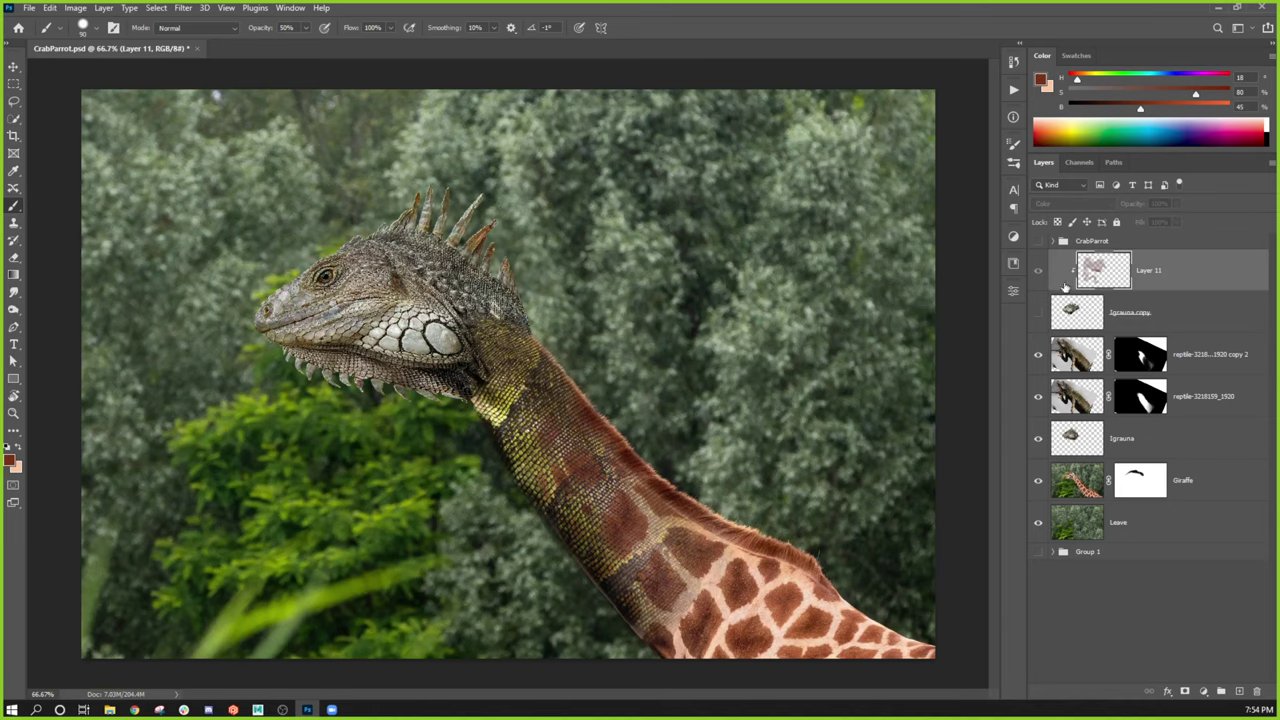
left_click_drag(1038, 316, 1038, 273)
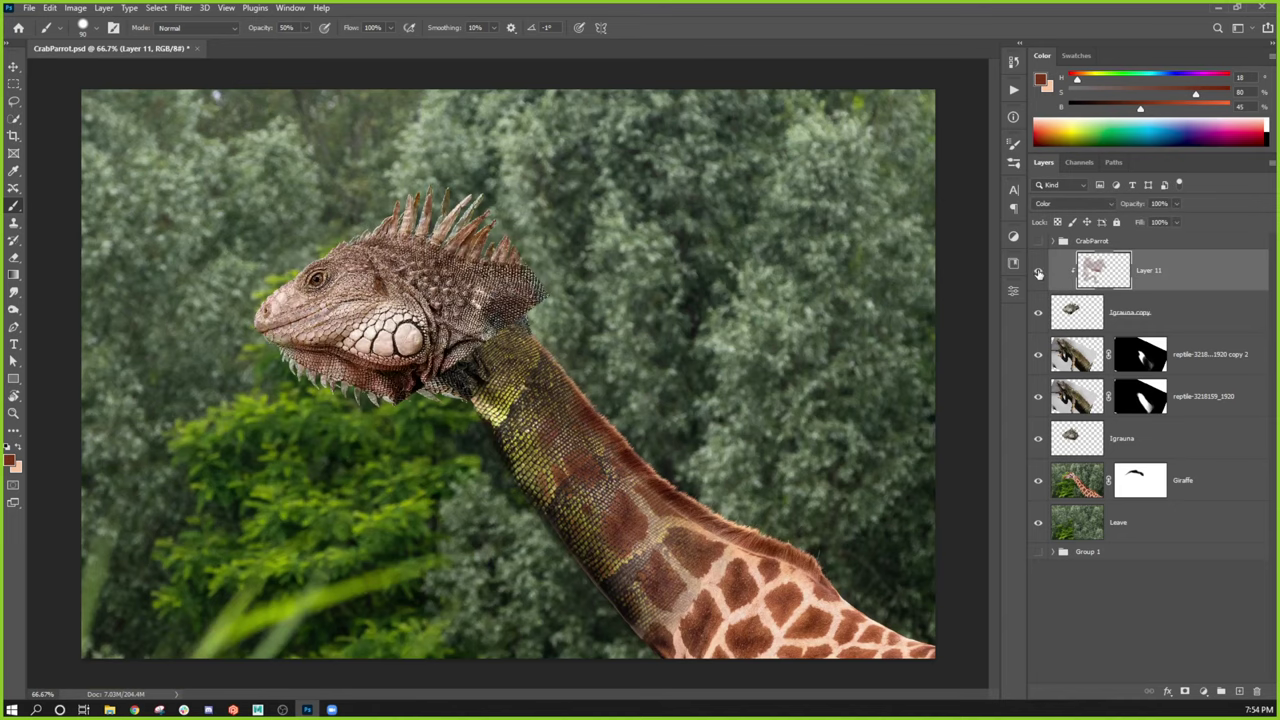
left_click(1040, 276)
left_click(1039, 274)
left_click(1037, 277)
left_click(1038, 274)
left_click(1038, 276)
left_click(1039, 276)
Step: Hide the Igrauna copy layer, and move the brown color layer directly above Igrauna and clip it to that layer
key("ctrl+plus")
key("ctrl+plus")
left_click(1157, 303)
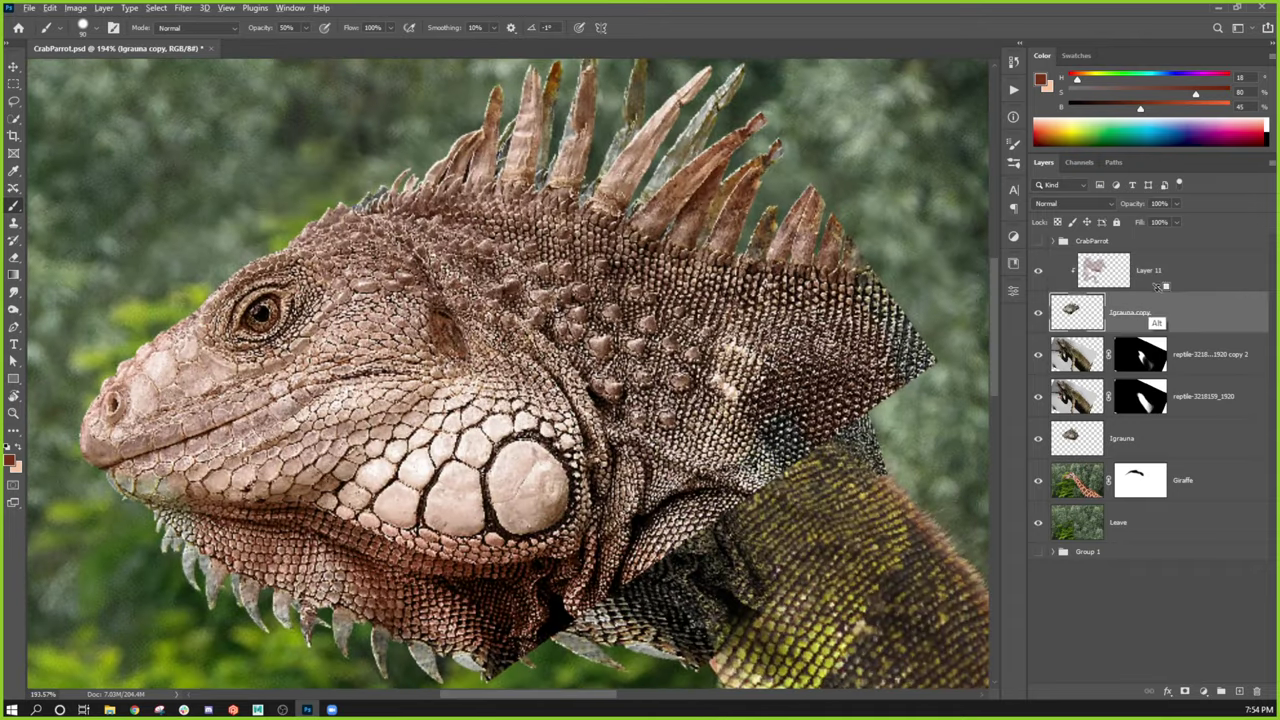
left_click(1158, 288)
left_click(1038, 312)
left_click_drag(1145, 299, 1137, 410)
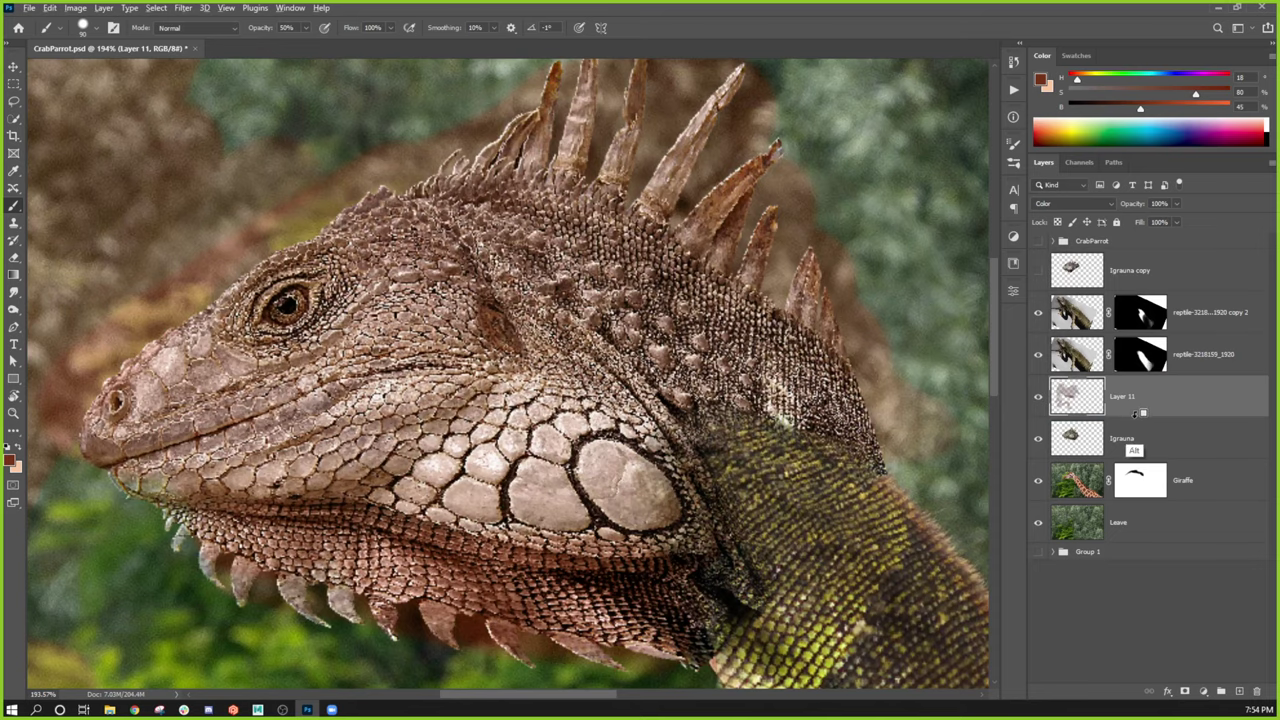
left_click(1136, 411, "alt")
Step: Compare the color layer's paint unclipped and clipped to the Igrauna layer
key("ctrl+1")
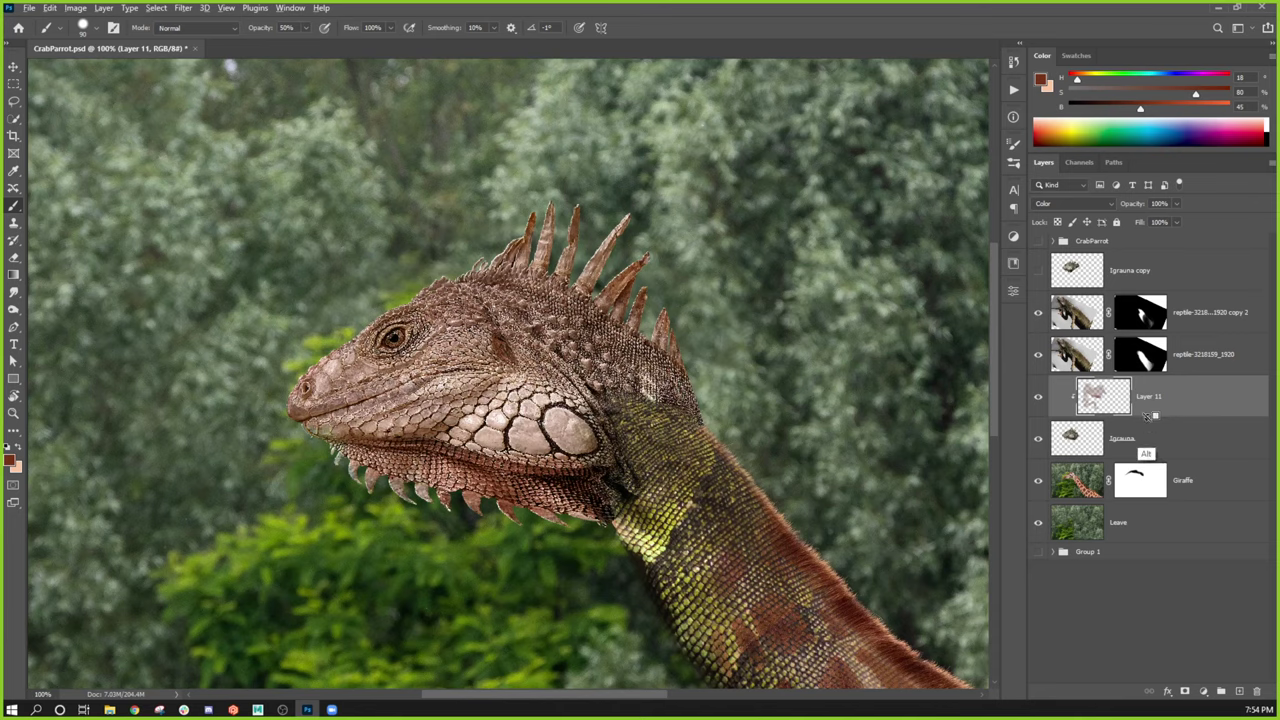
left_click(1146, 416, "alt")
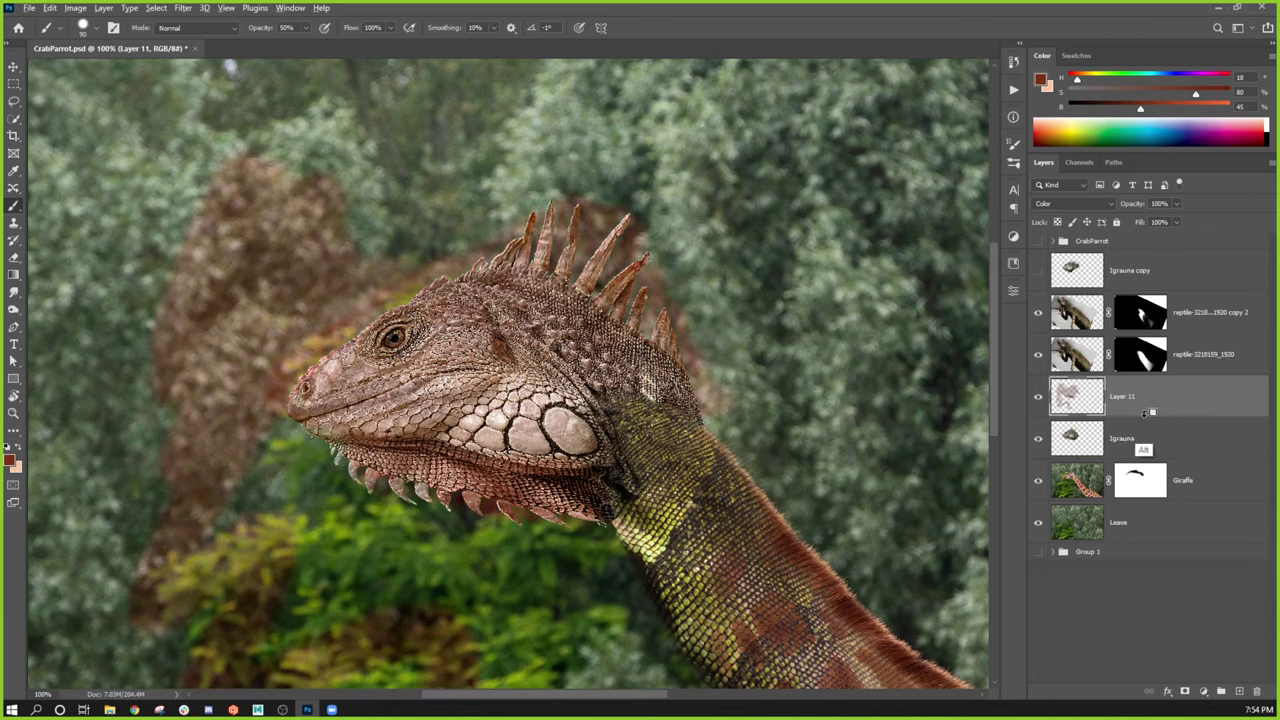
left_click(1146, 414, "alt")
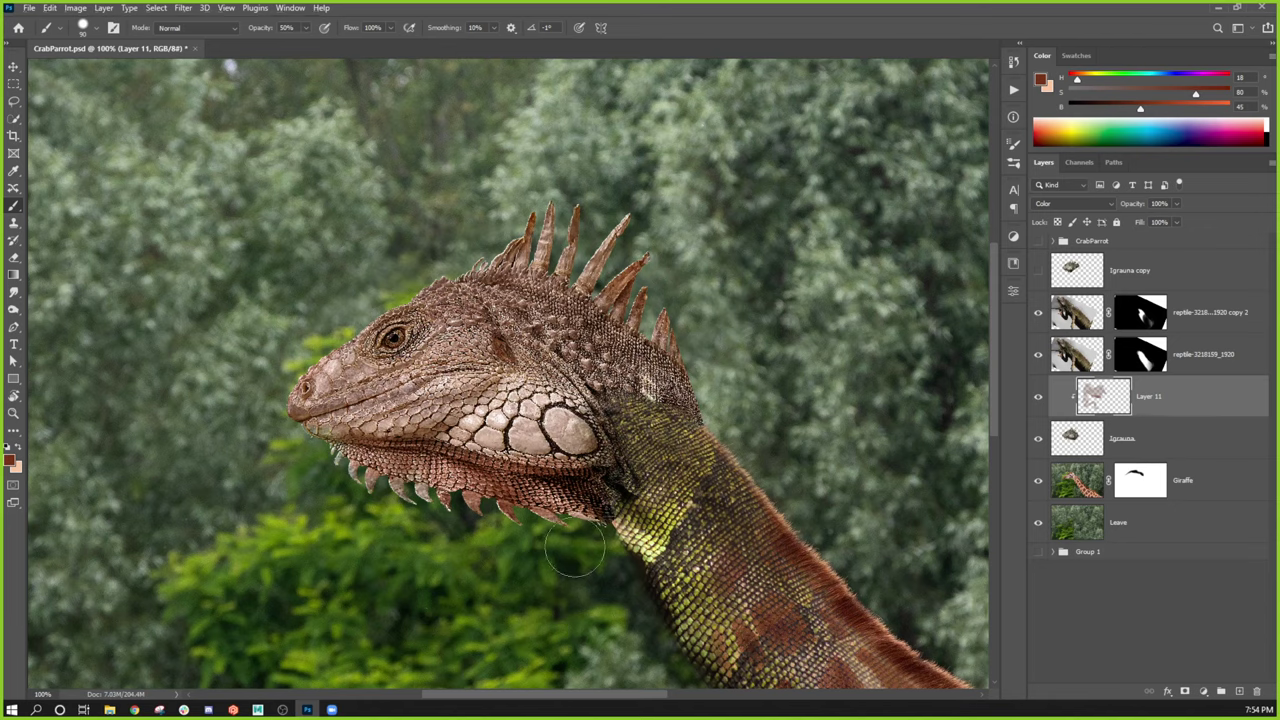
key("ctrl+minus")
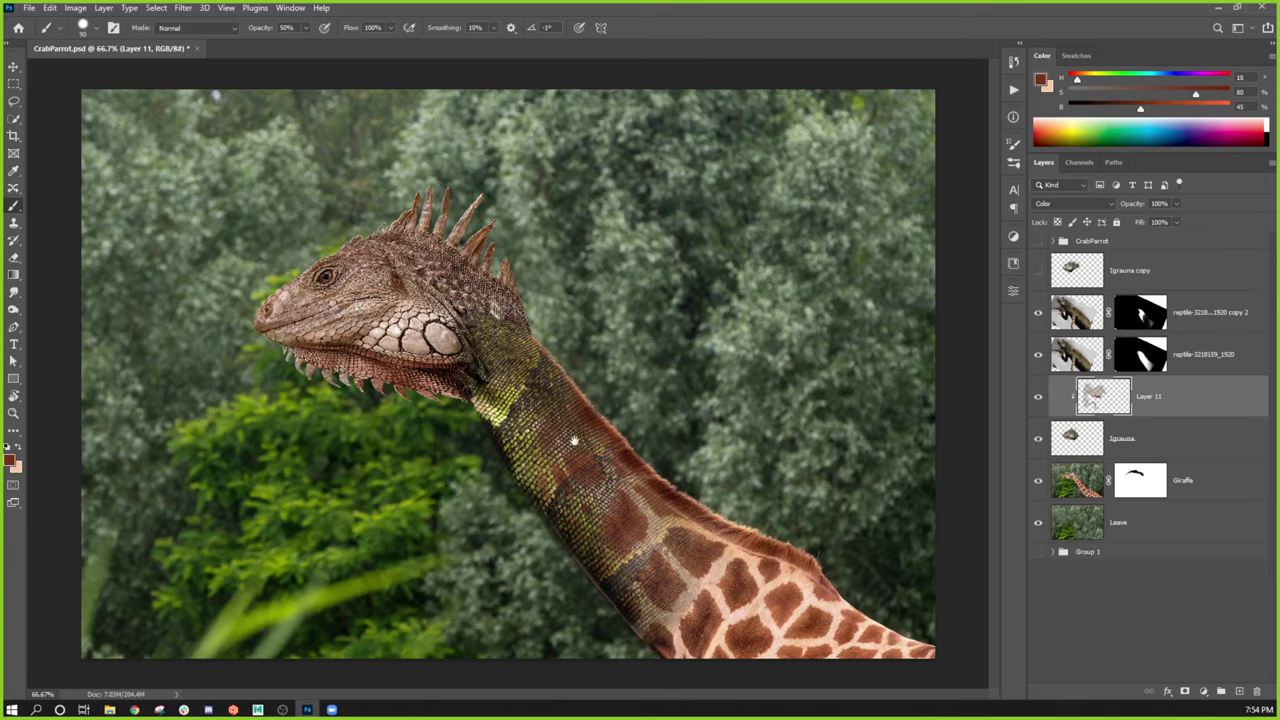
Step: Sample brown and yellow-green from the lizard skin on the neck and paint them over the cheek scales at 100% opacity
key("x")
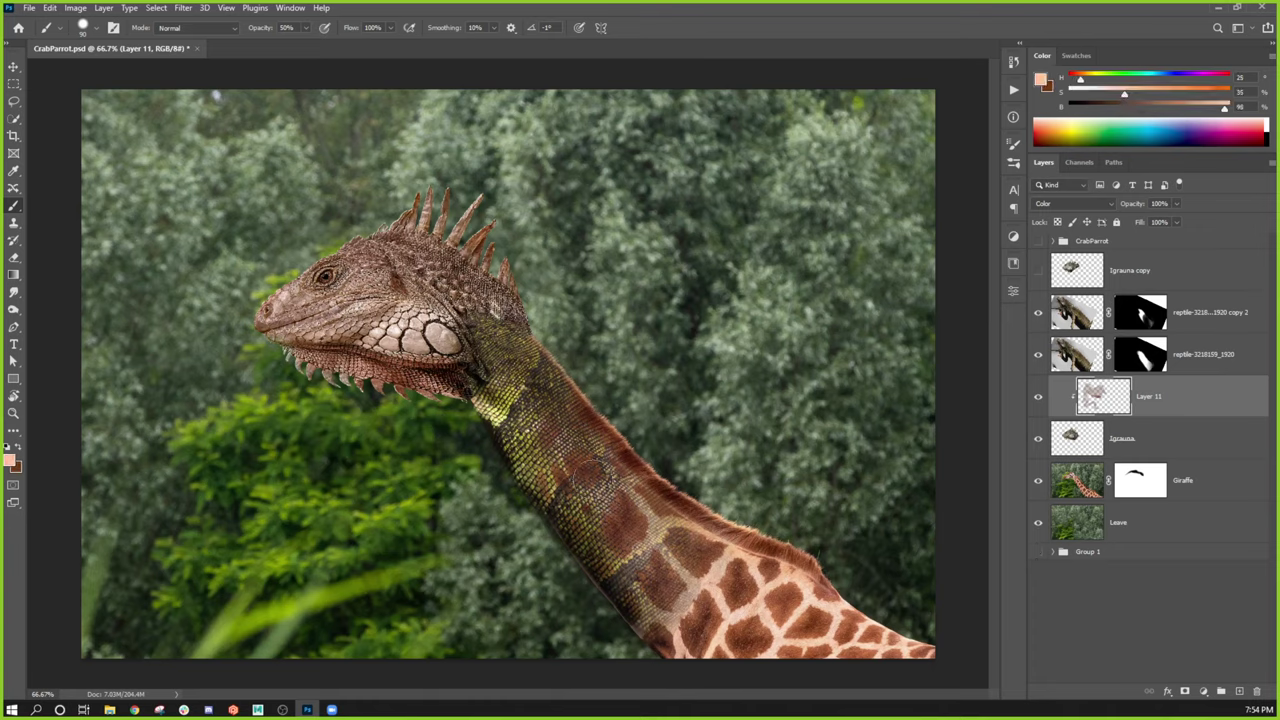
left_click(523, 447, "alt")
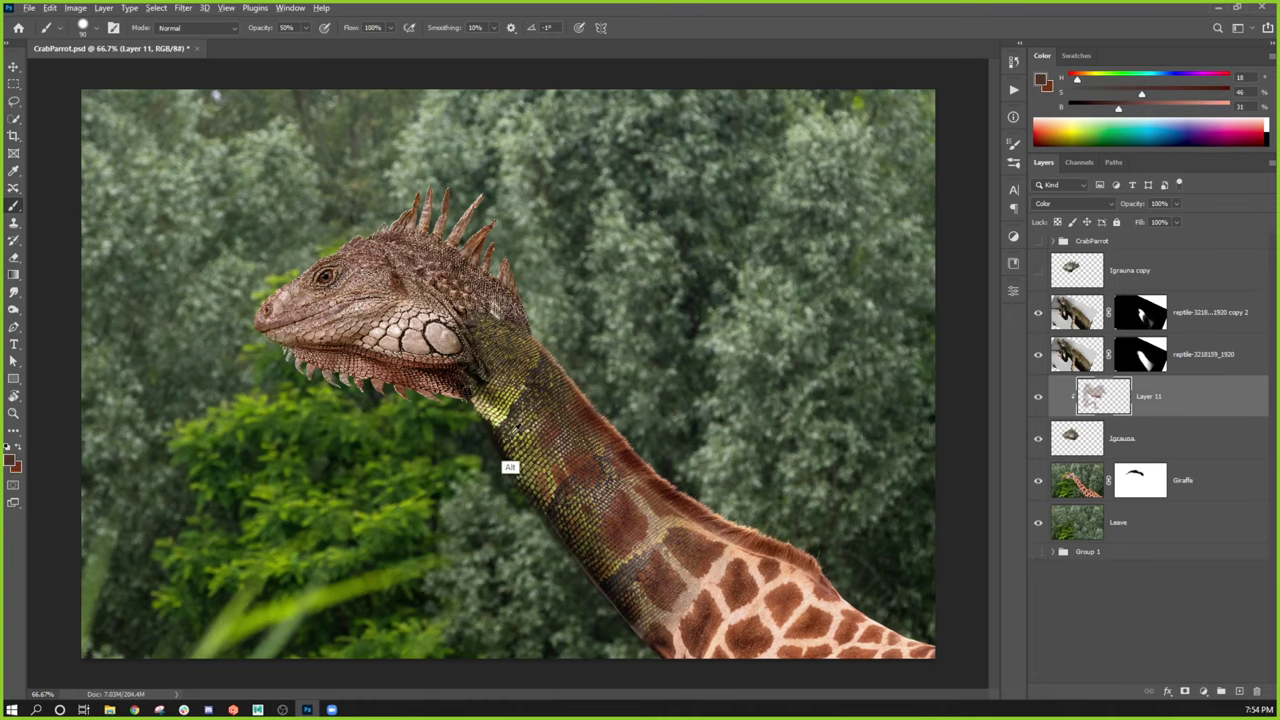
left_click(503, 447, "alt")
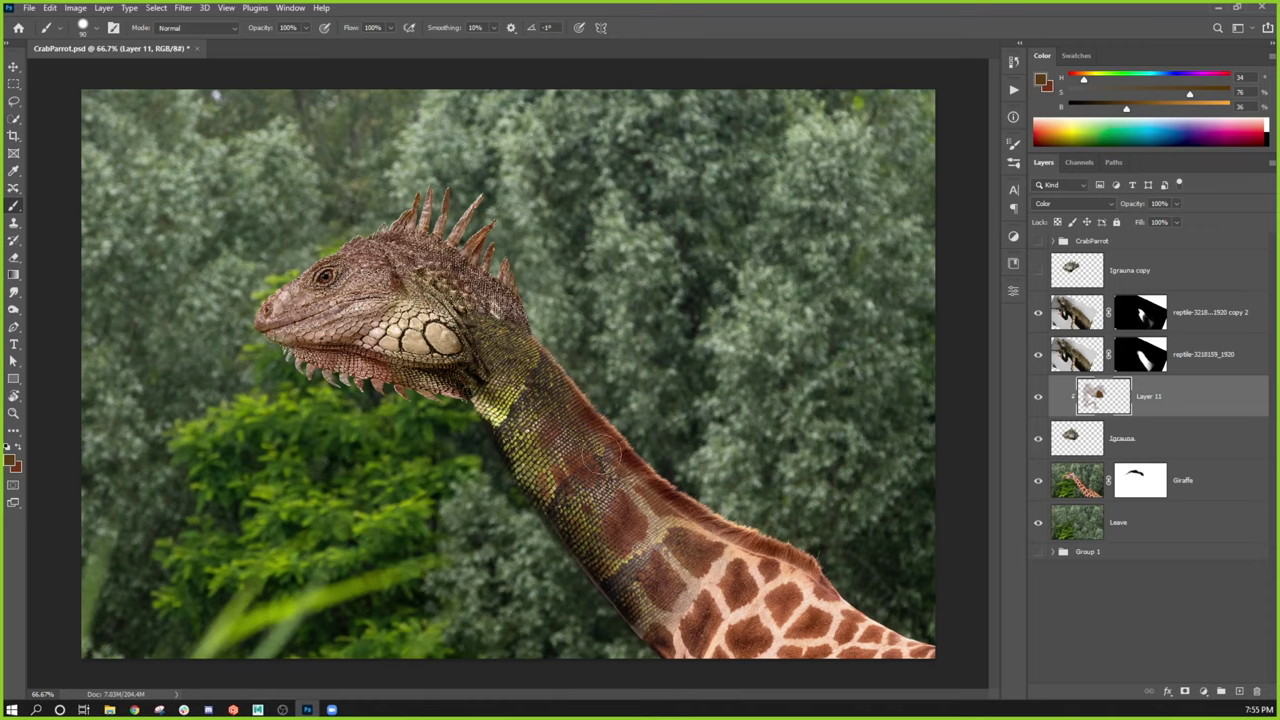
key("alt")
left_click(526, 430, "alt")
left_click_drag(448, 372, 468, 335)
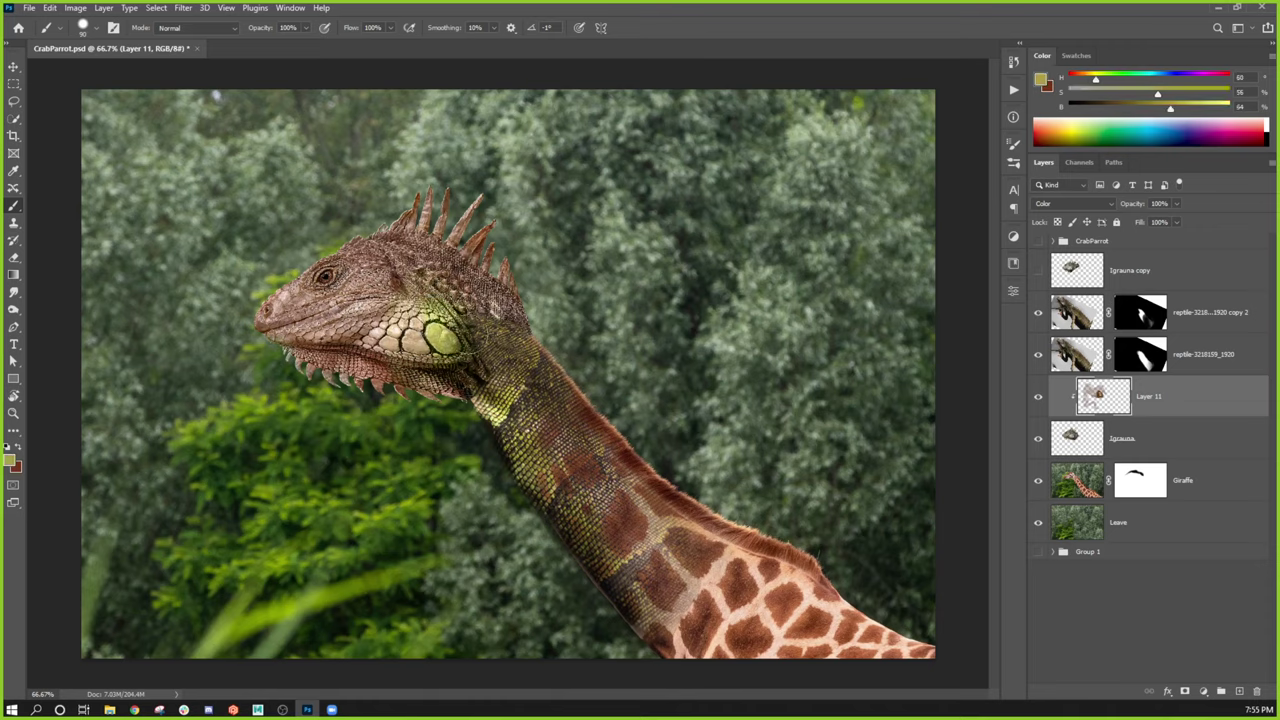
Step: Tint the jaw and the back of the head at 20% brush opacity with colors sampled from the giraffe and the neck
key("2")
left_click(702, 540, "alt")
left_click(702, 540, "alt")
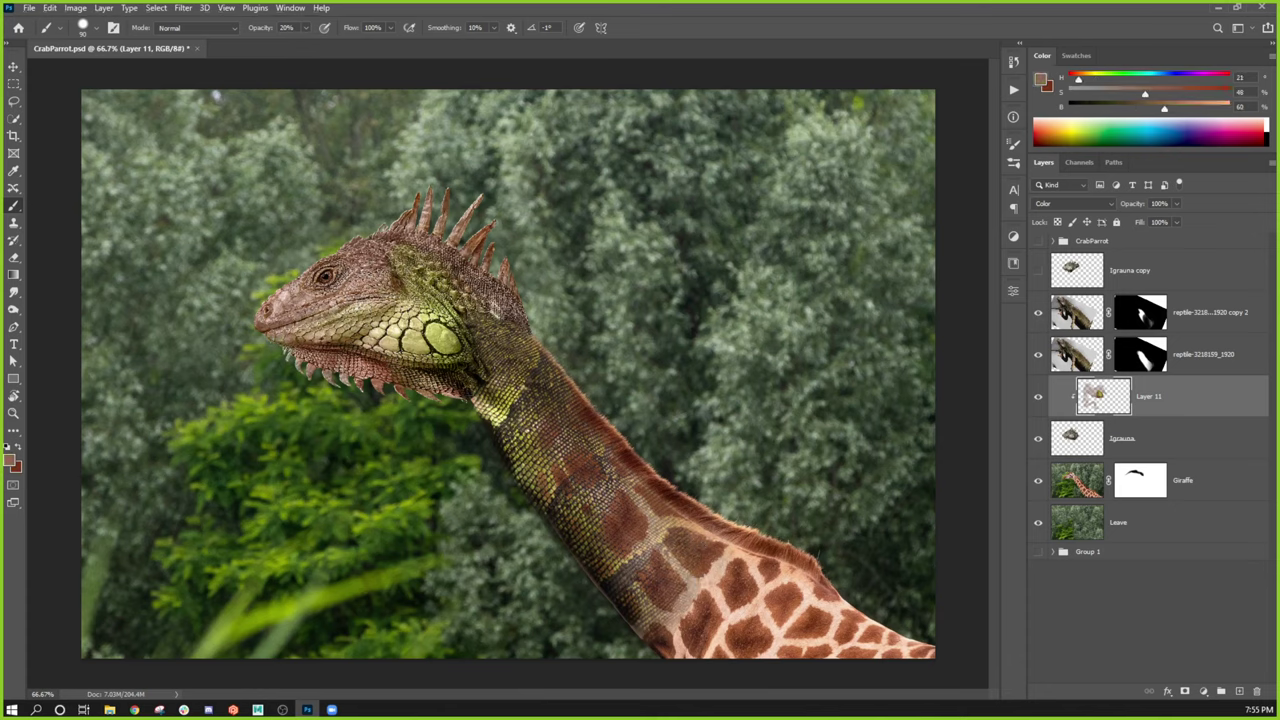
left_click(498, 388, "alt")
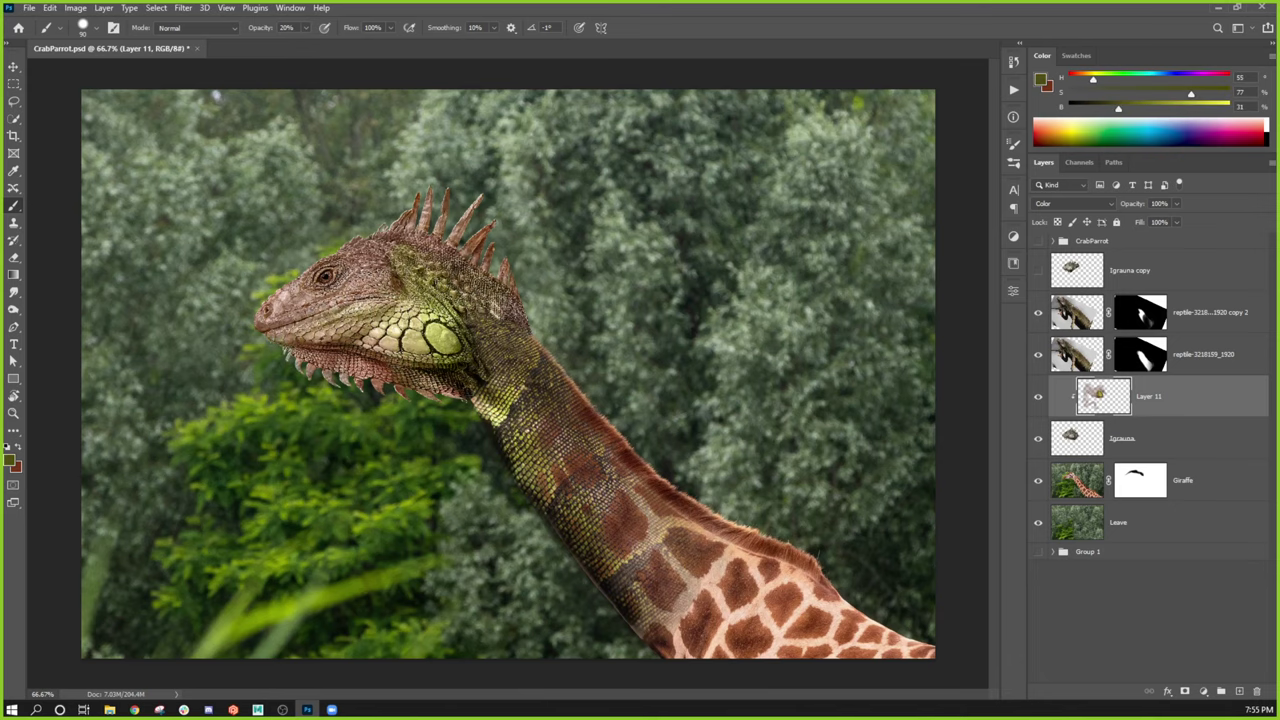
mouse_move(480, 350)
left_mouse_down()
mouse_move(668, 502)
mouse_move(757, 640)
left_mouse_up()
Step: At 100% opacity, paint the upper head with a giraffe spot's reddish brown and the jaw and cheek with the neck's bright green
left_click(488, 408, "alt")
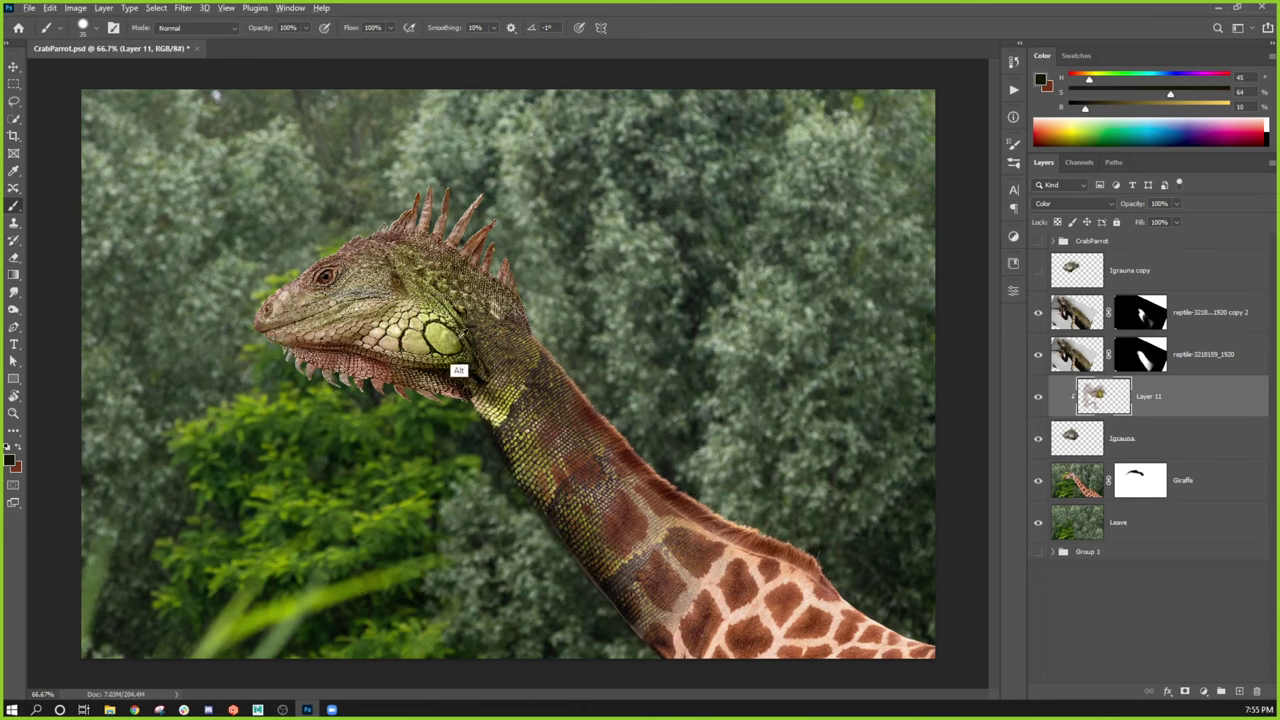
left_click(462, 340, "alt")
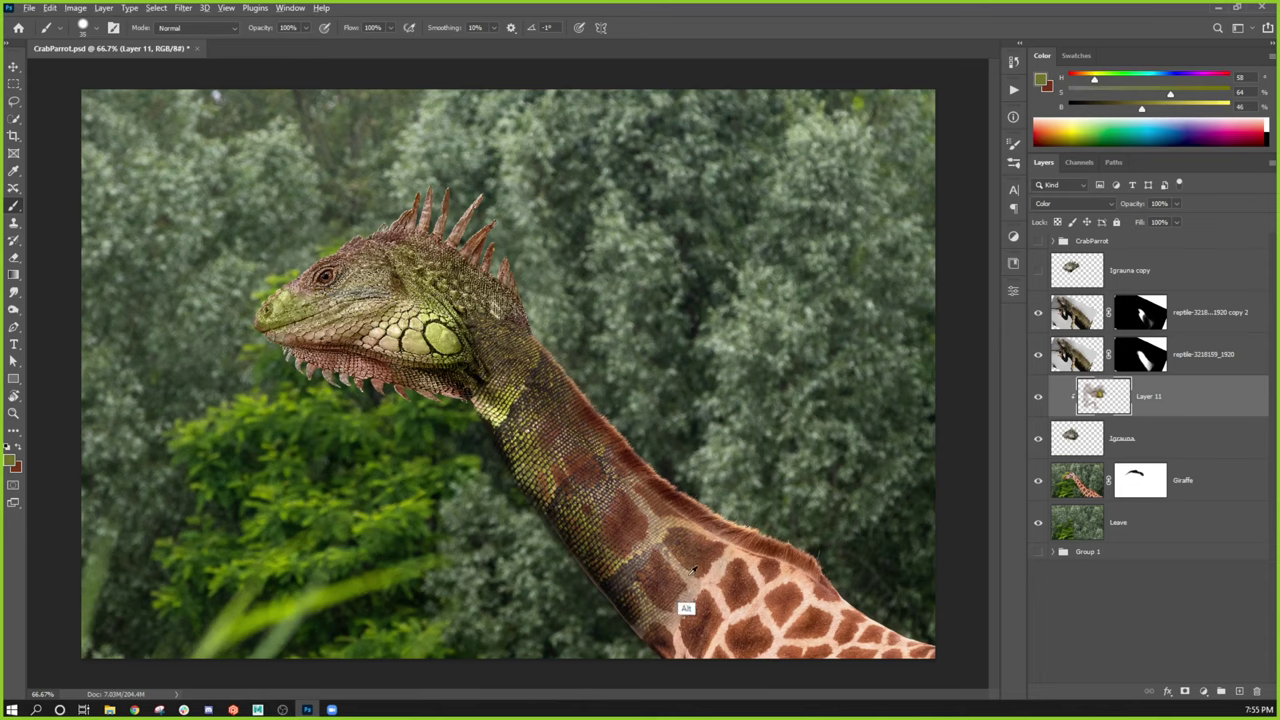
left_click(720, 612, "alt")
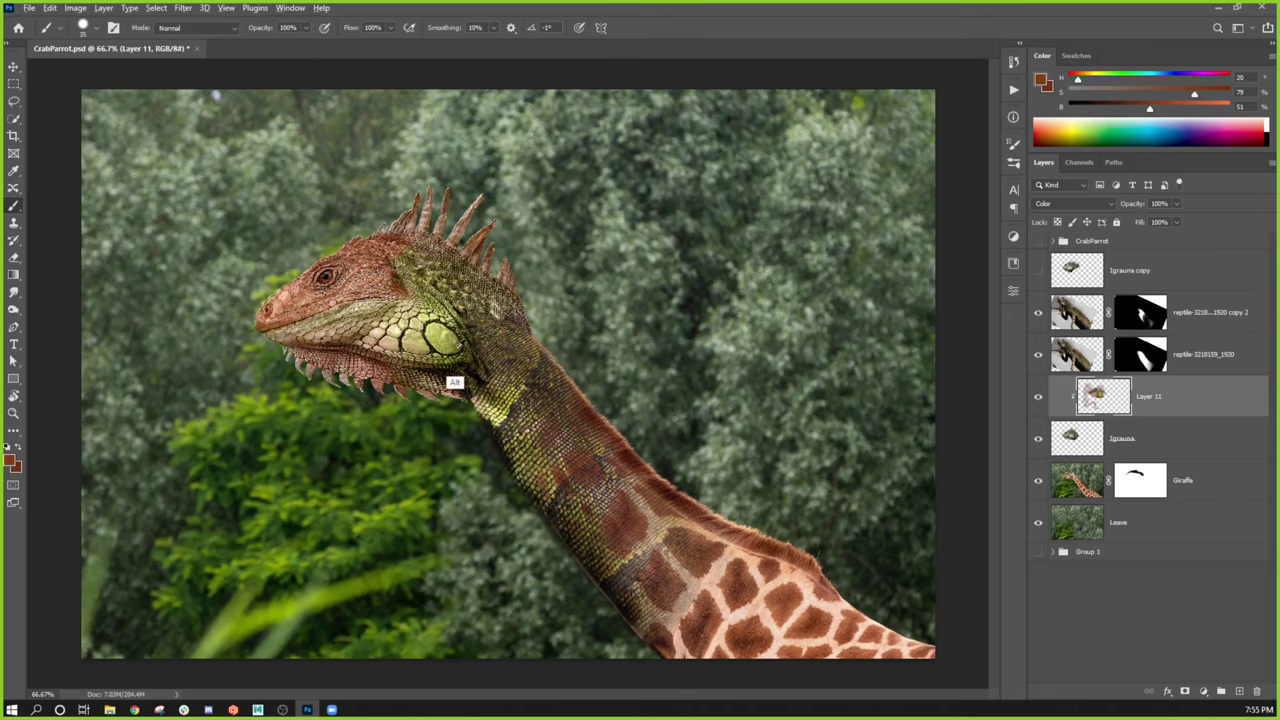
left_click(519, 391, "alt")
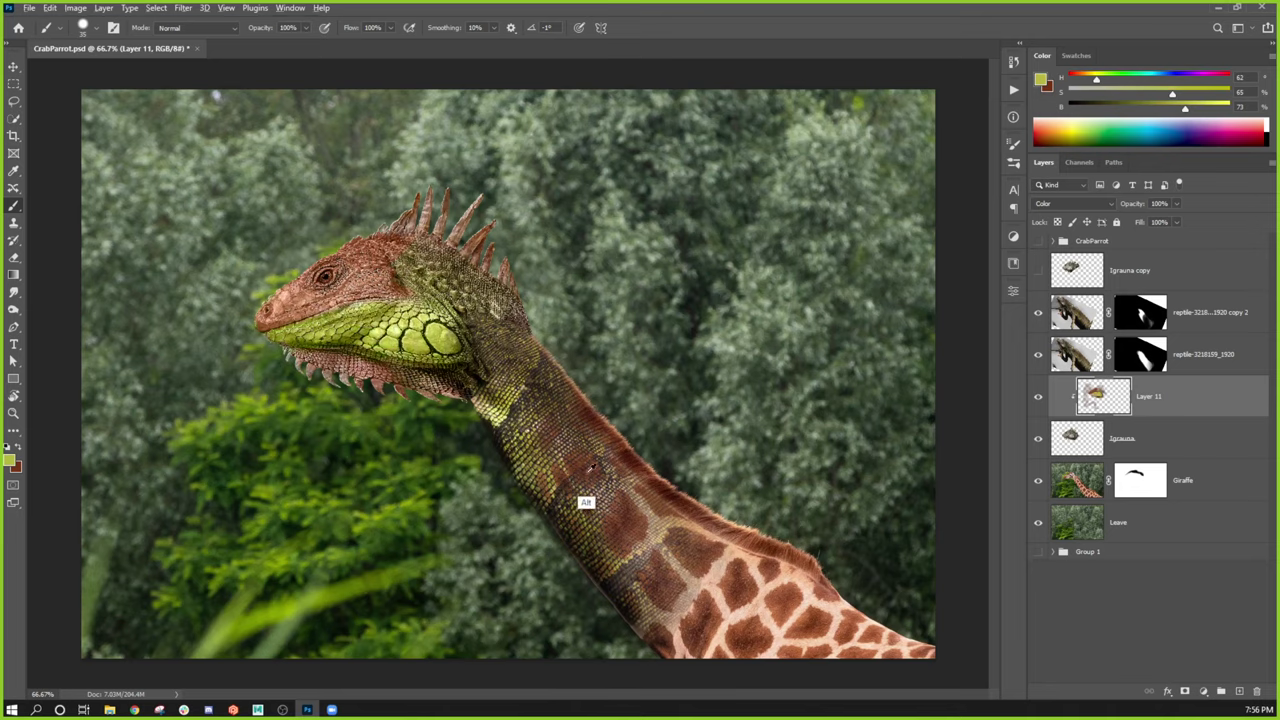
Step: Blend the head's brown and green areas at 40% and 20% brush opacity with colors sampled from the neck, cheek and giraffe spots
left_click(520, 358, "alt")
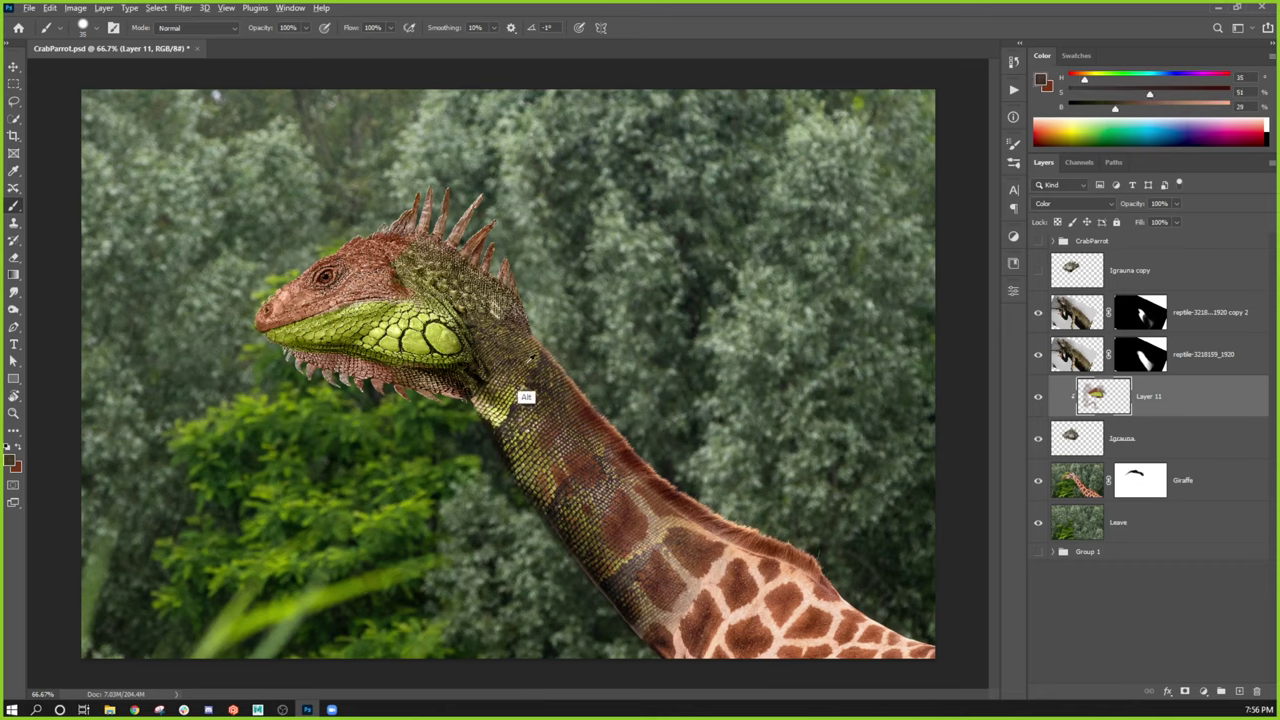
left_click(540, 414, "alt")
left_click(548, 440, "alt")
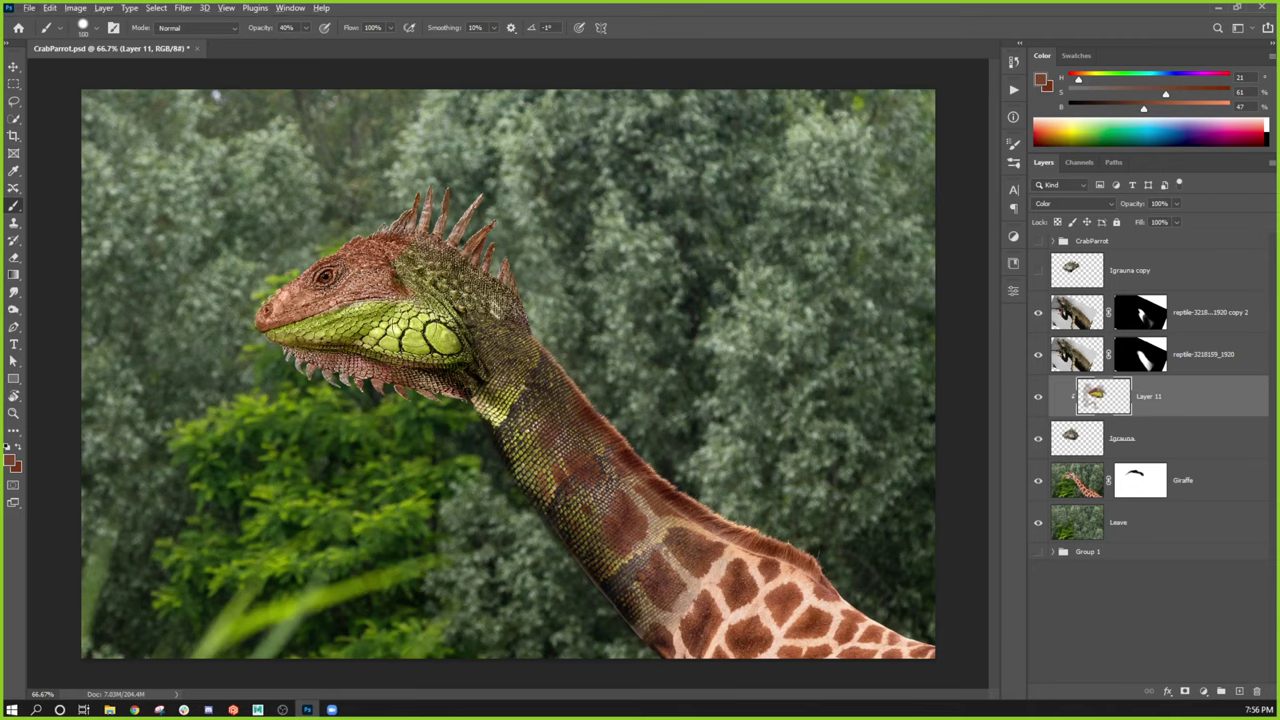
left_click(425, 335, "alt")
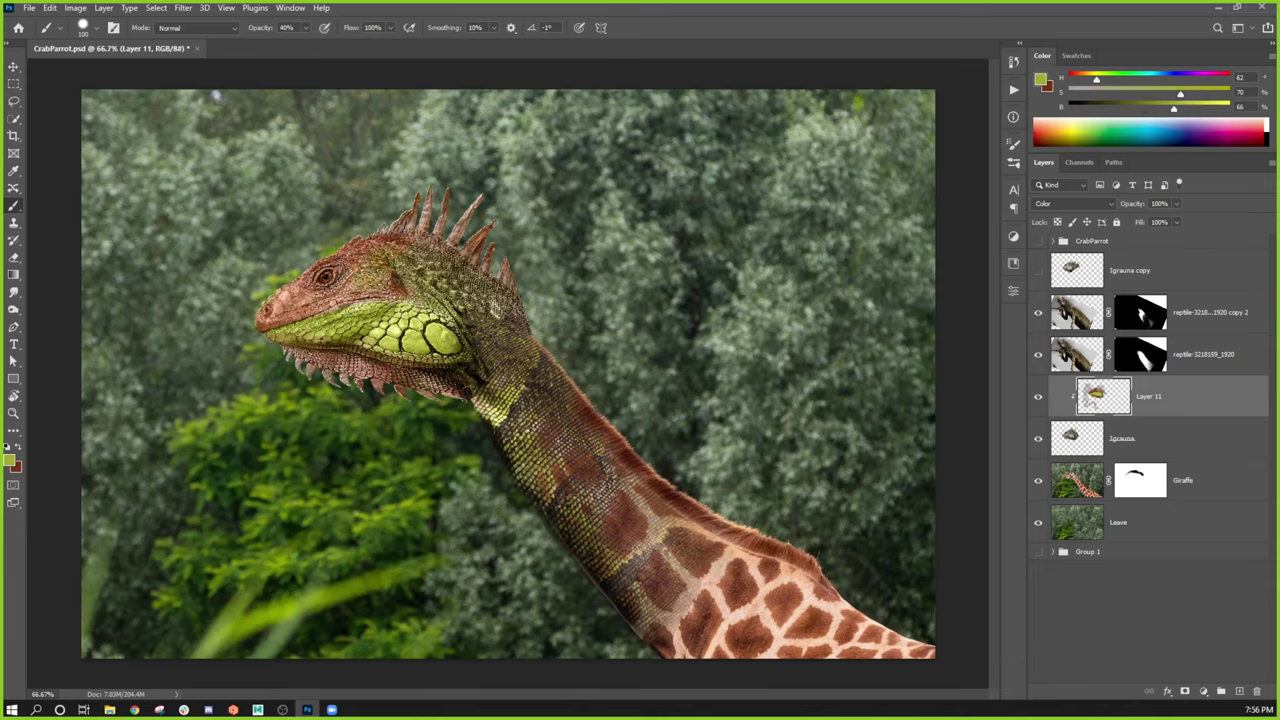
key("2")
left_click(777, 597, "alt")
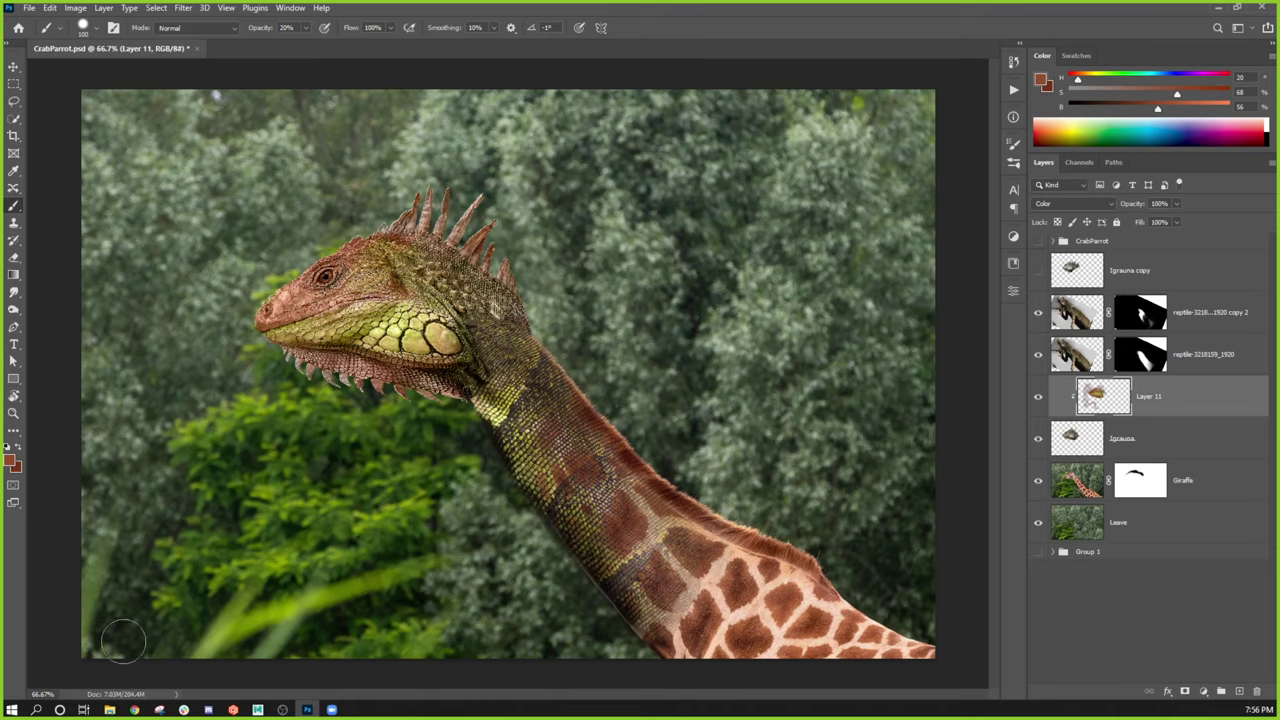
Step: Make the Igrauna layer active and restore the default black and white painting colors
left_click(1162, 437)
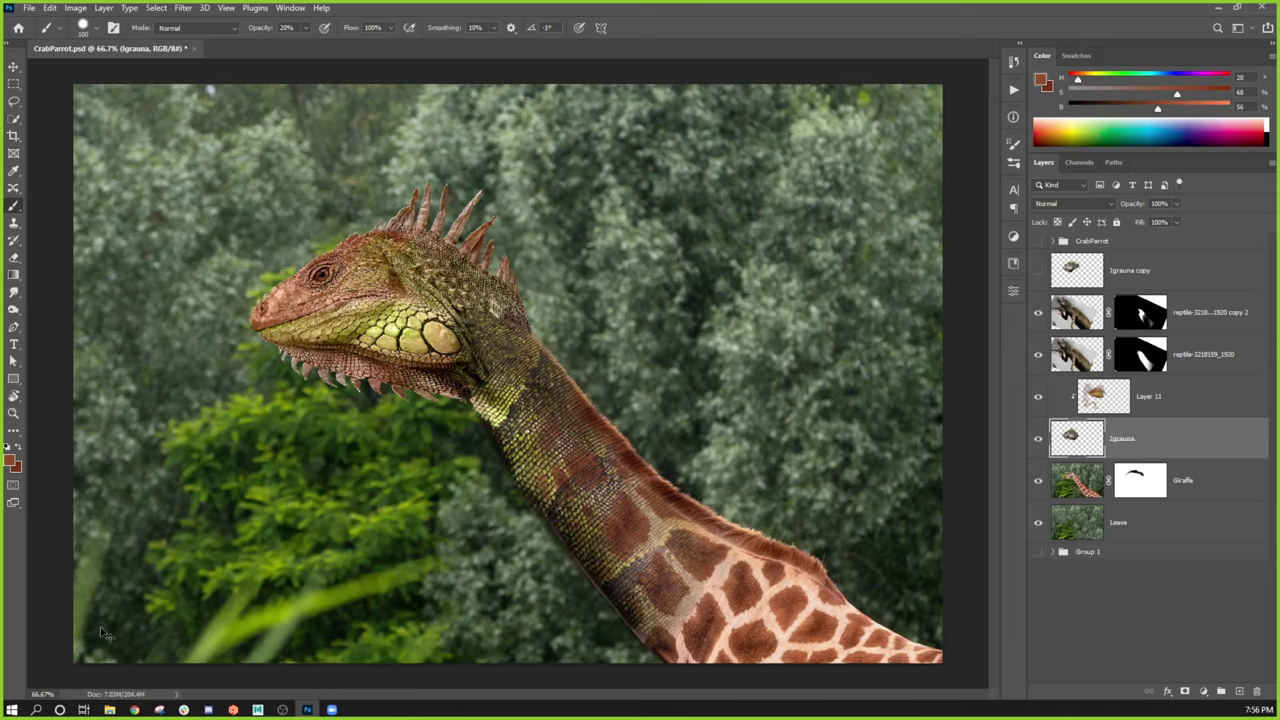
key("ctrl+1")
left_click_drag(413, 369, 605, 560)
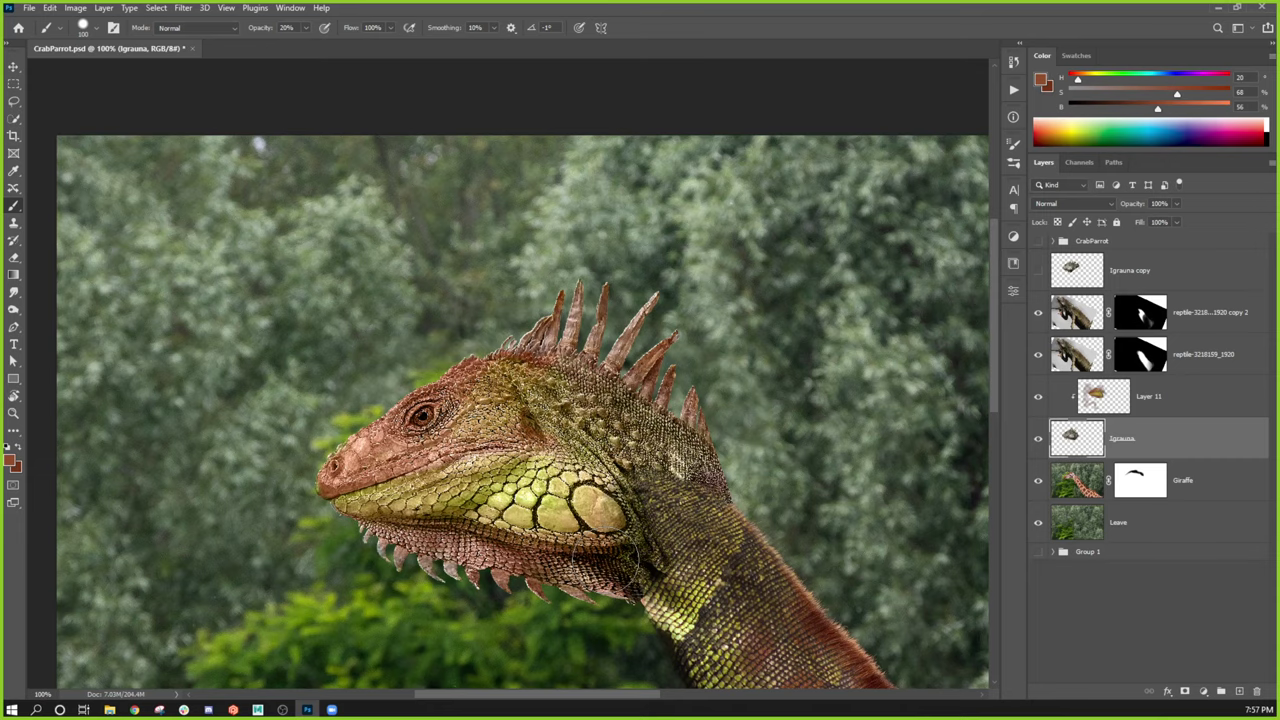
left_click_drag(694, 607, 648, 519)
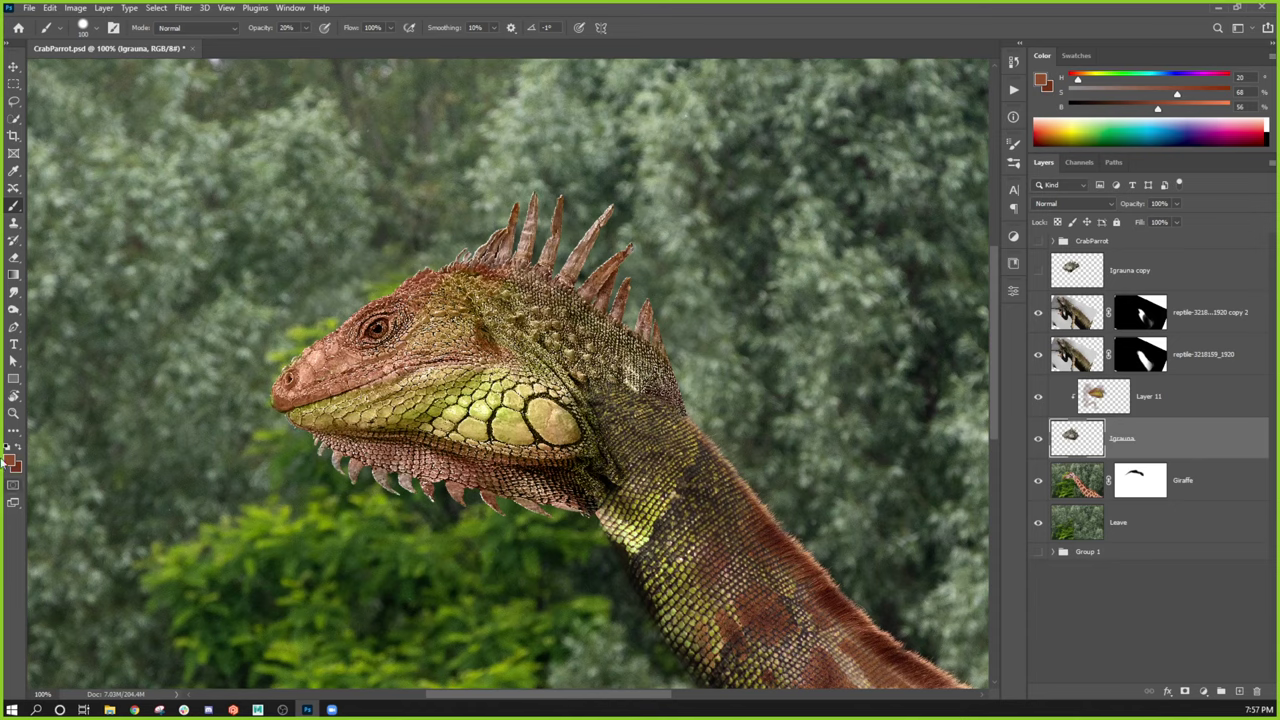
key("d")
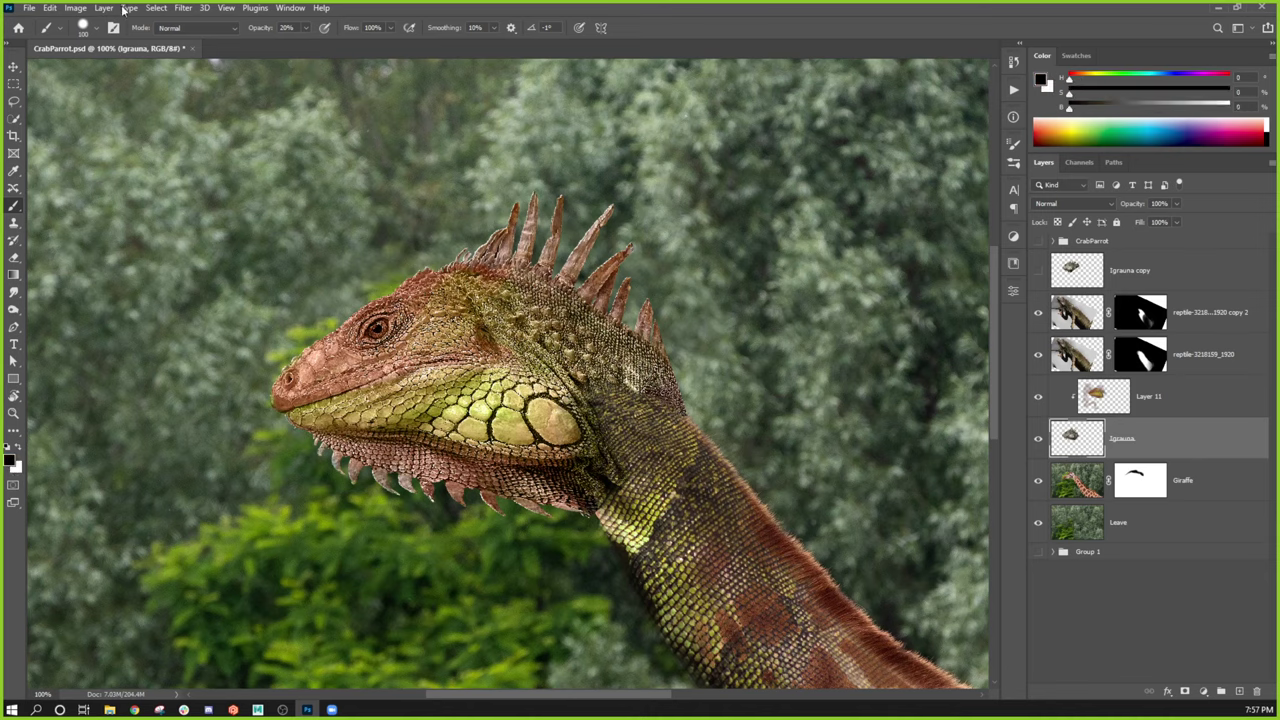
Step: Darken the highlights behind the iguana's cheek with the Burn tool at 10% exposure
left_click(14, 316)
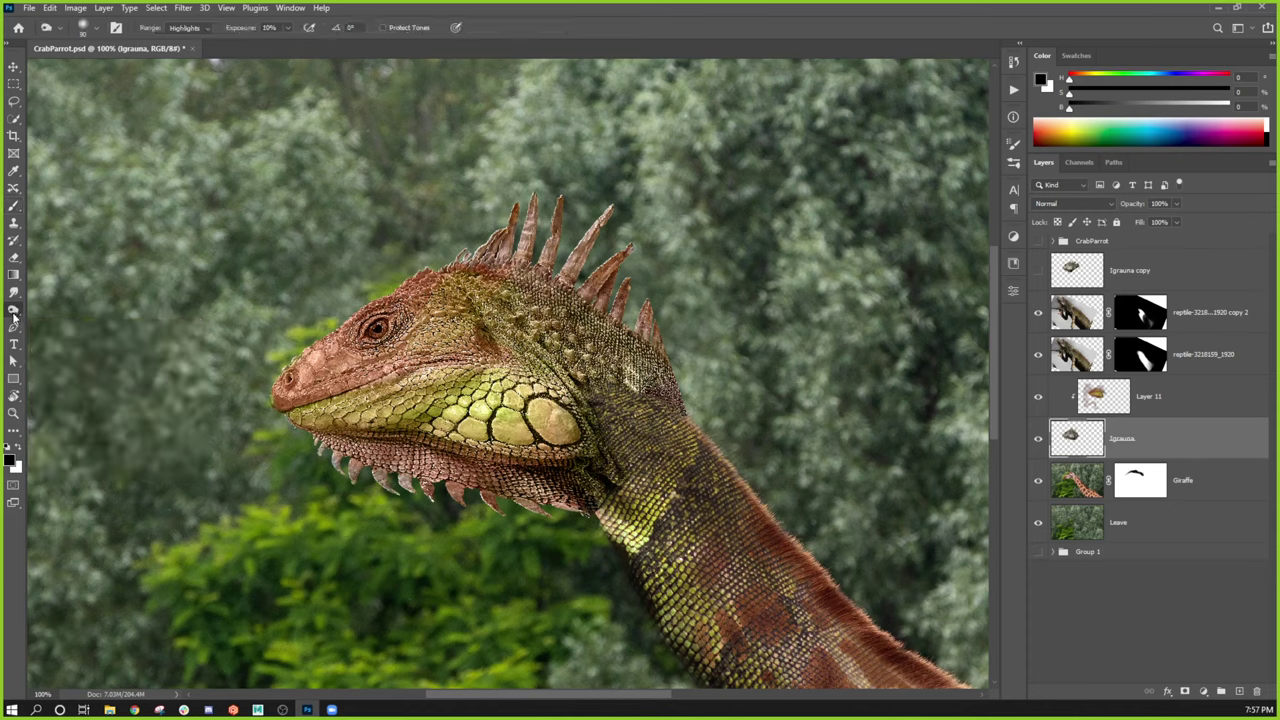
left_click_drag(280, 20, 253, 43)
left_click(196, 28)
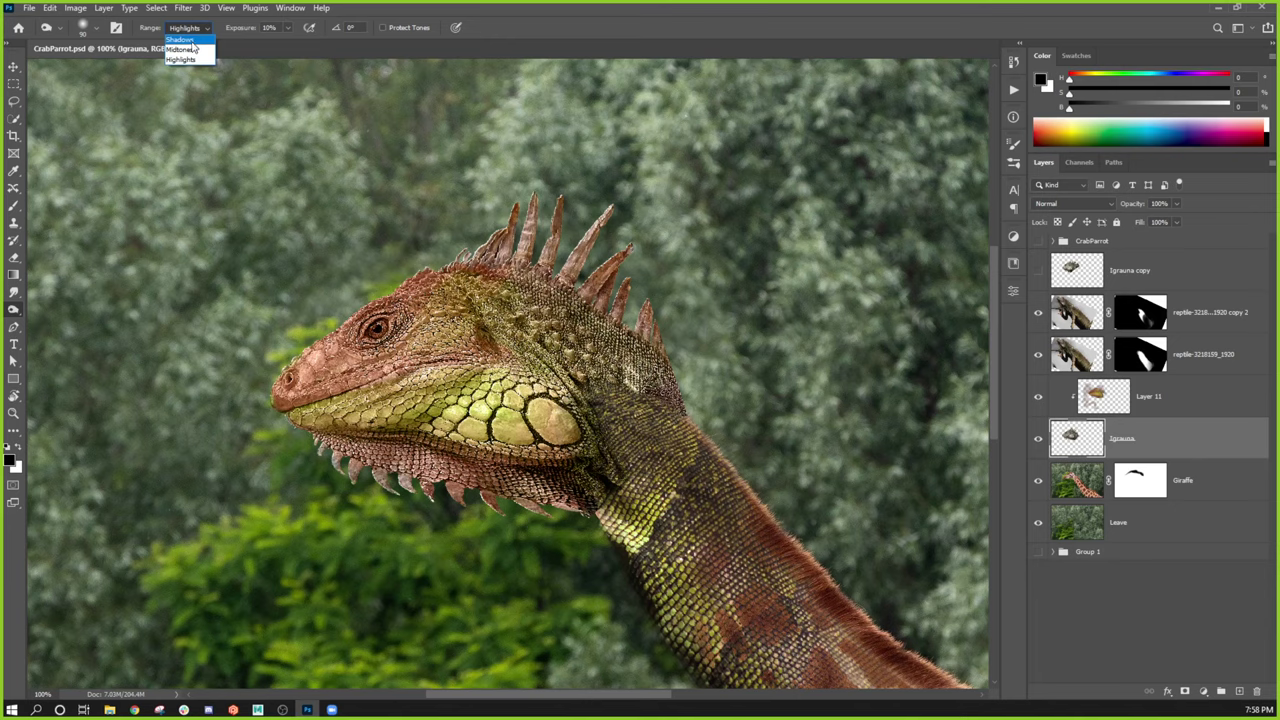
left_click(220, 27)
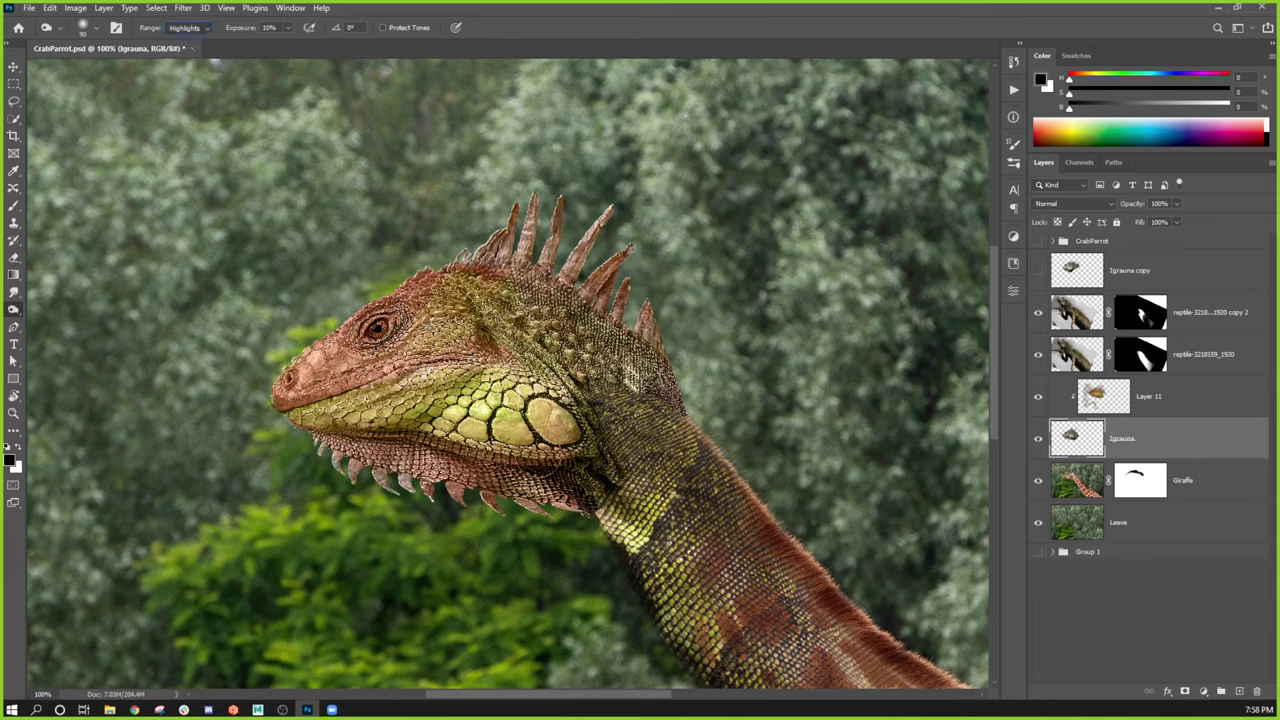
mouse_move(543, 415)
left_mouse_down()
mouse_move(580, 480)
mouse_move(597, 452)
left_mouse_up()
Step: Set the Burn tool's range to Midtones and its exposure to 20%, and darken the back of the head
left_click(206, 31)
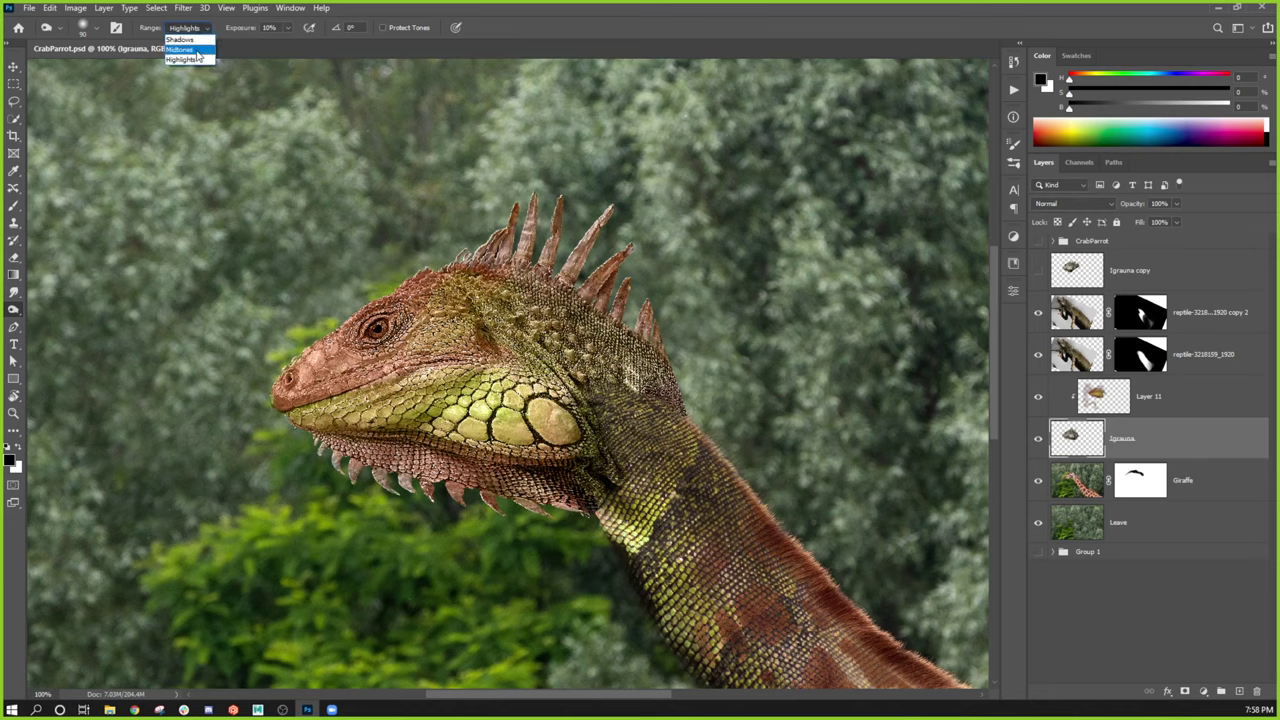
left_click(197, 47)
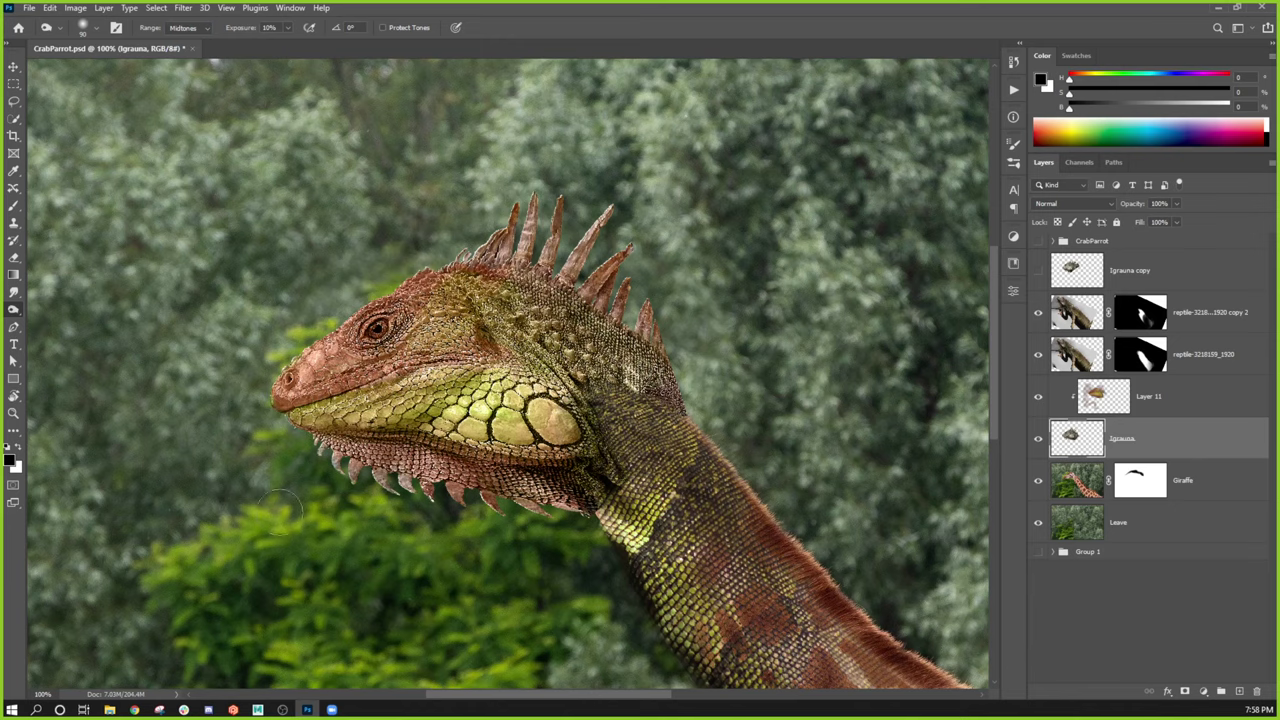
key("2")
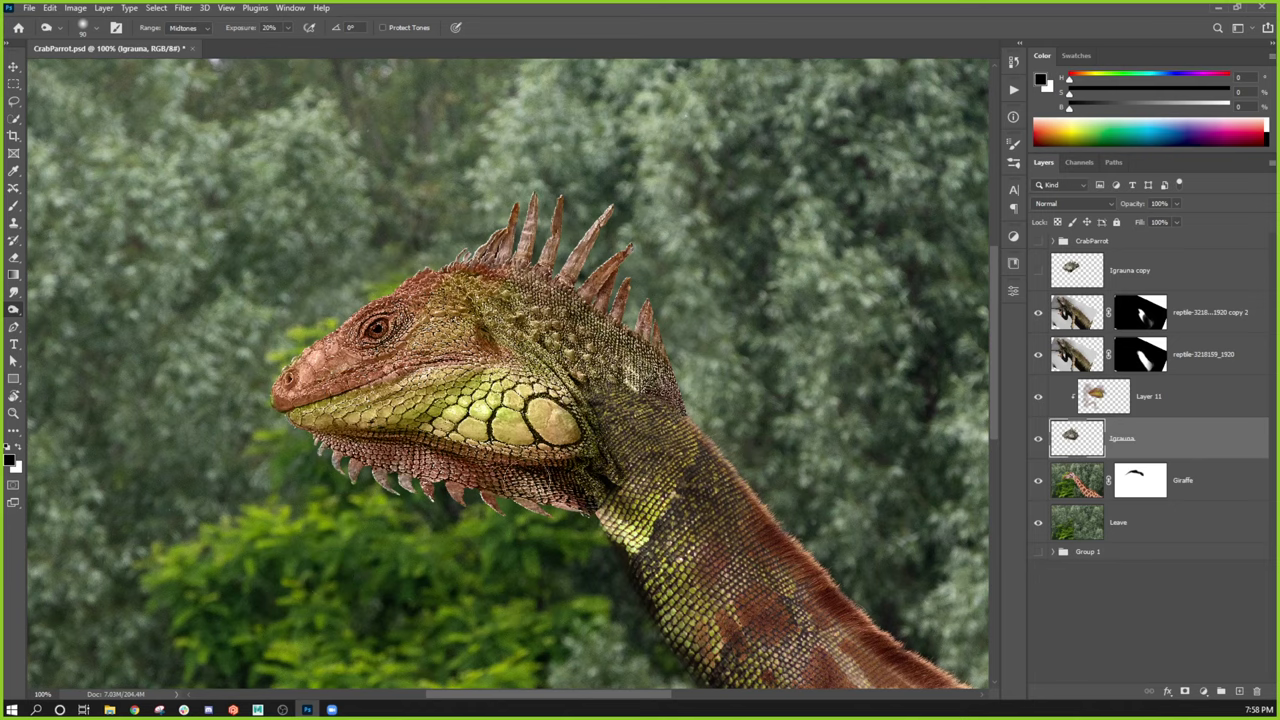
Step: Set the History Brush source to the last Brush Tool state before the burn strokes
left_click(1013, 62)
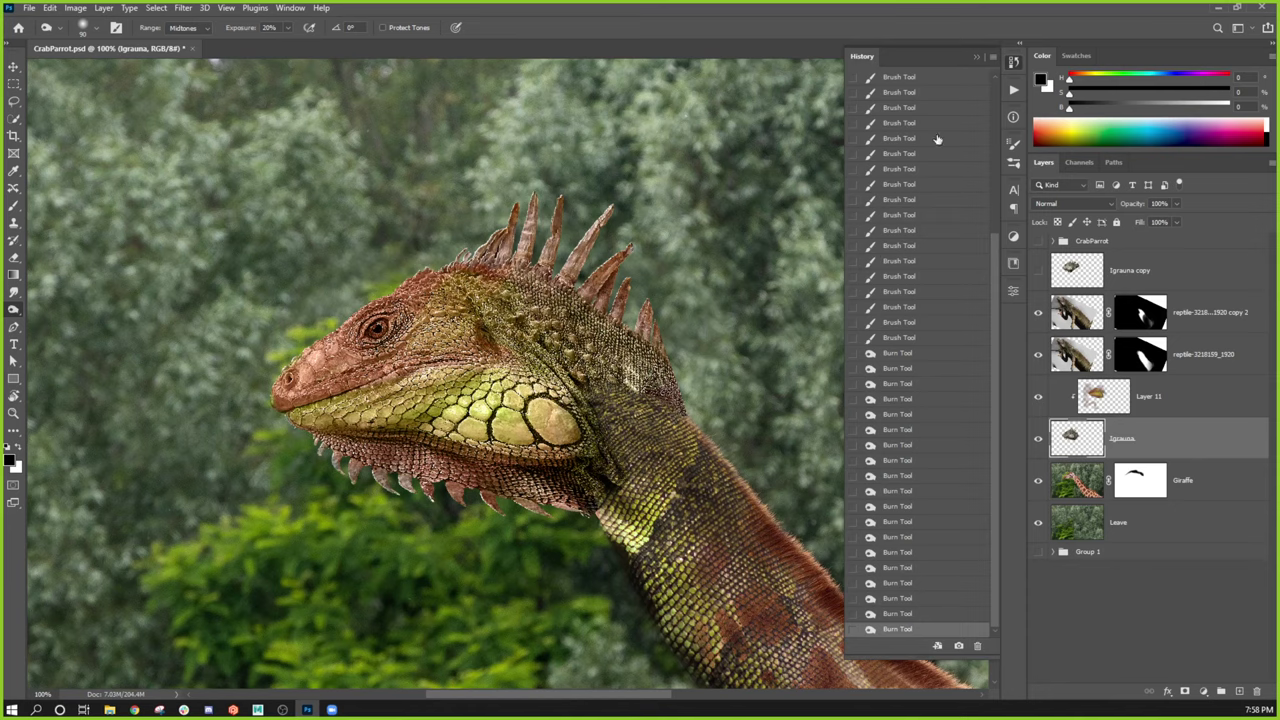
left_click(853, 338)
left_click(978, 57)
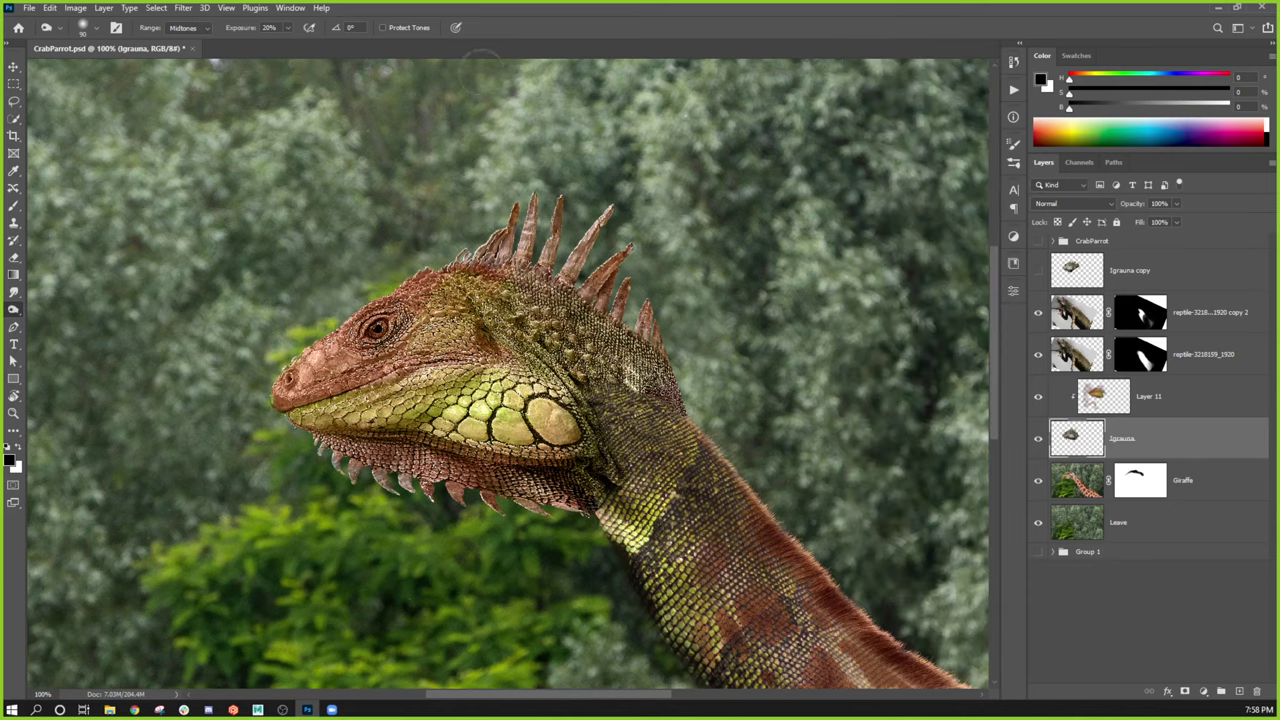
left_click(289, 8)
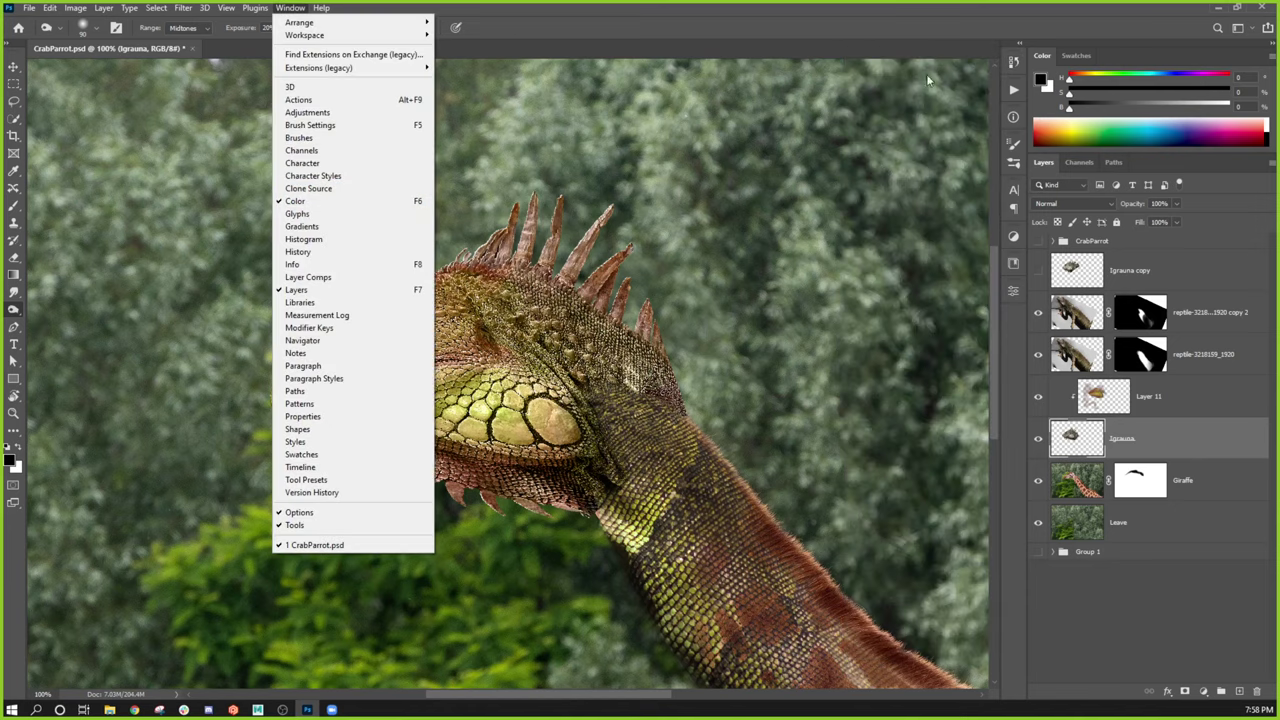
left_click(992, 26)
left_click(1014, 62)
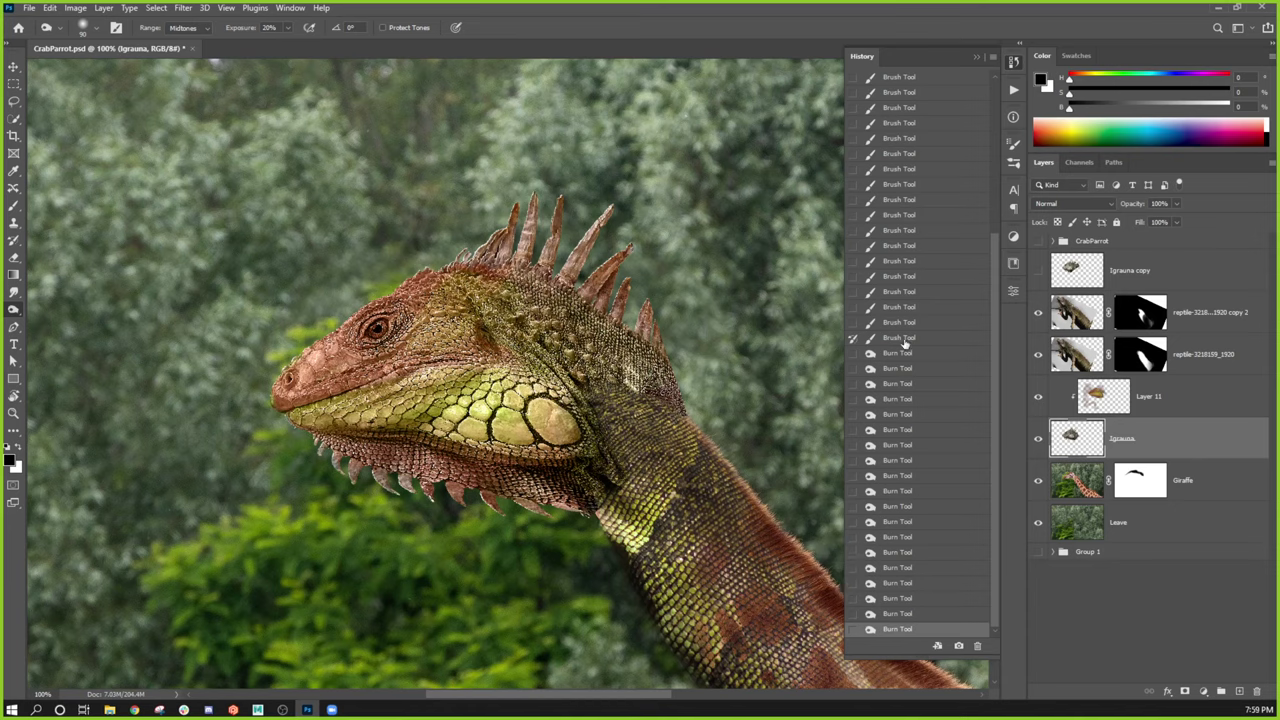
left_click(976, 57)
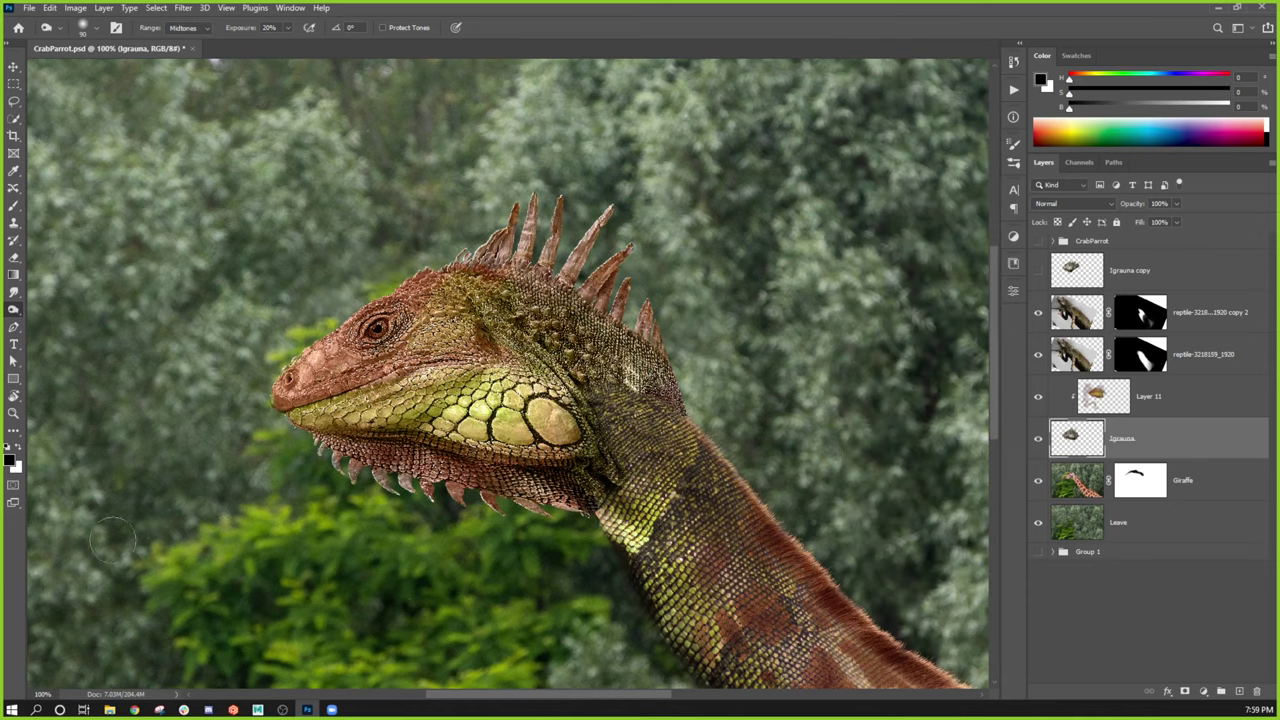
Step: Darken the iguana's snout and the area around its eye with the Burn tool at 24% exposure
mouse_move(330, 376)
left_mouse_down()
mouse_move(378, 358)
mouse_move(384, 310)
mouse_move(446, 280)
mouse_move(470, 345)
mouse_move(276, 430)
left_mouse_up()
mouse_move(442, 281)
left_mouse_down()
mouse_move(410, 330)
mouse_move(533, 385)
mouse_move(590, 450)
mouse_move(575, 465)
mouse_move(585, 440)
mouse_move(490, 355)
mouse_move(370, 375)
mouse_move(385, 352)
left_mouse_up()
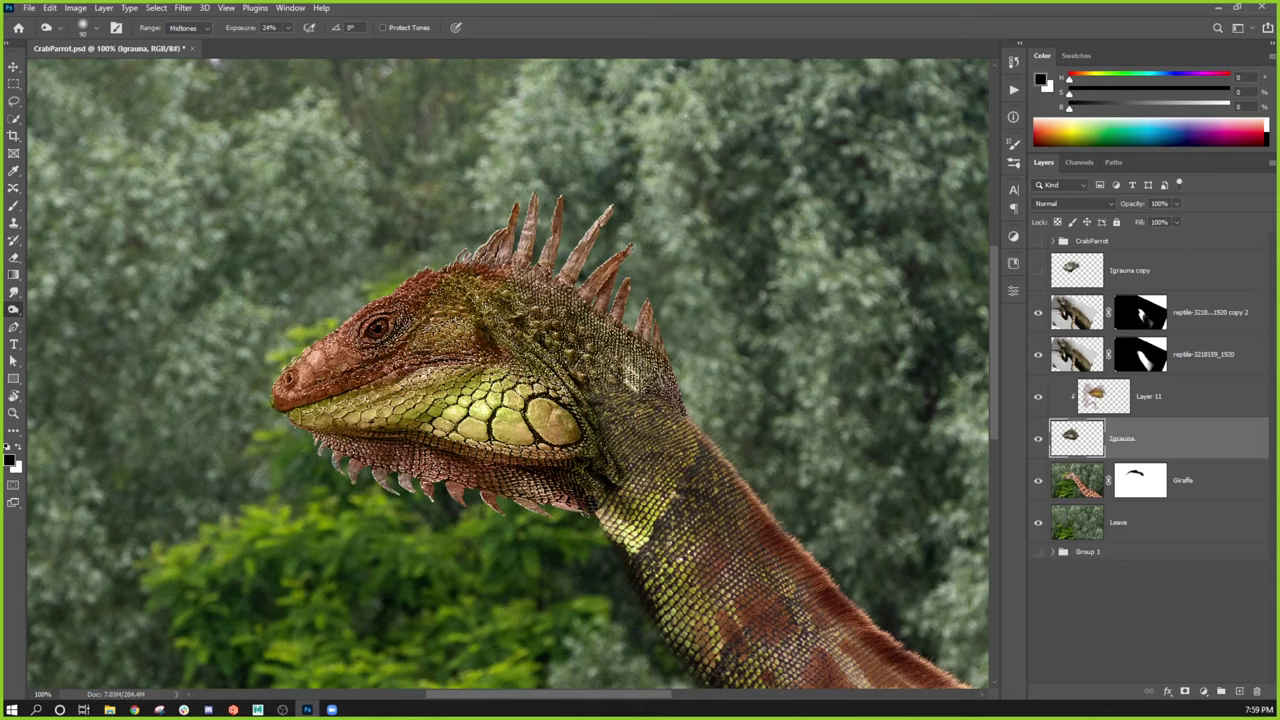
key("ctrl+minus")
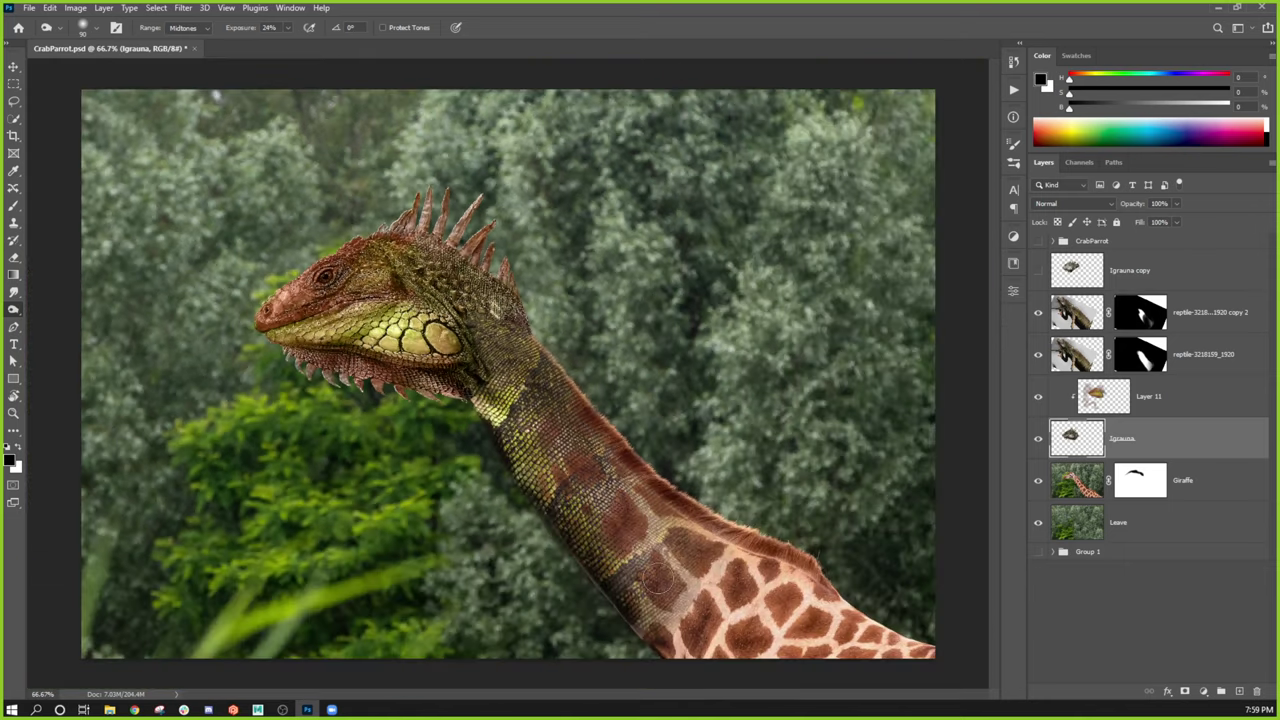
Step: Compare the head before and after burning by switching between the last Brush Tool and the latest Burn Tool history states
left_click(1012, 62)
left_click_drag(993, 266, 999, 158)
left_click(928, 148)
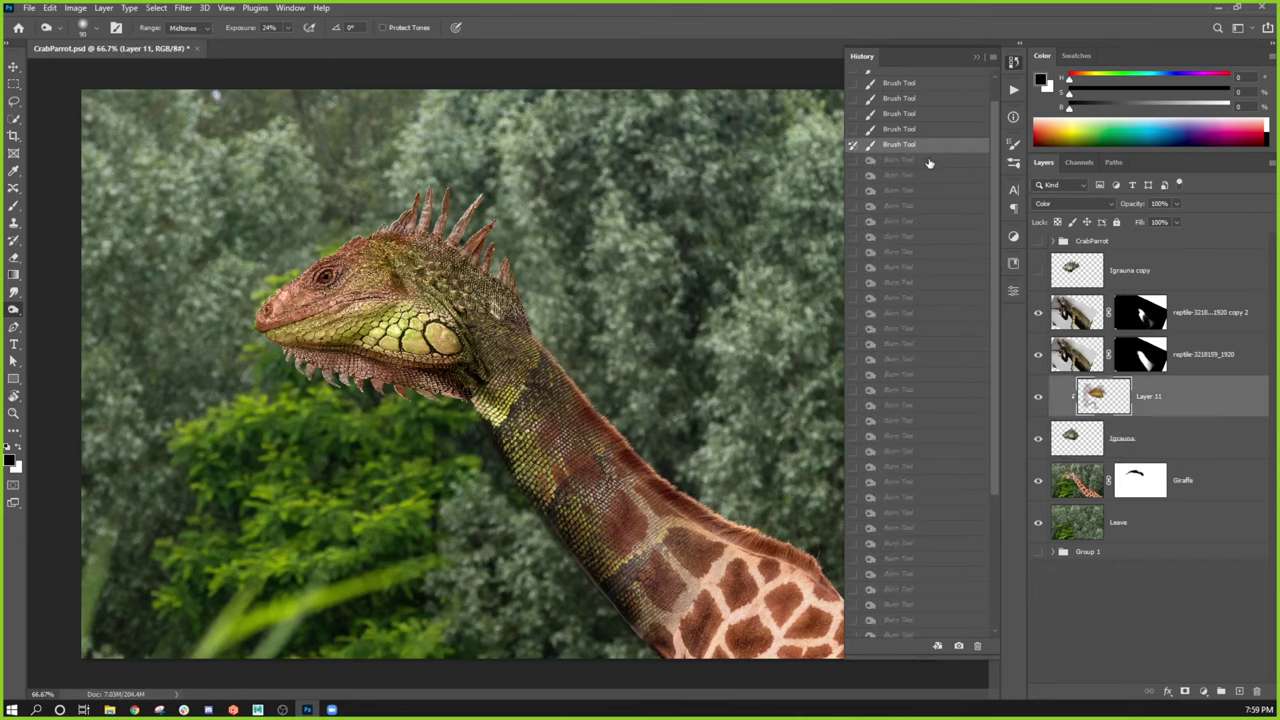
left_click_drag(994, 276, 983, 494)
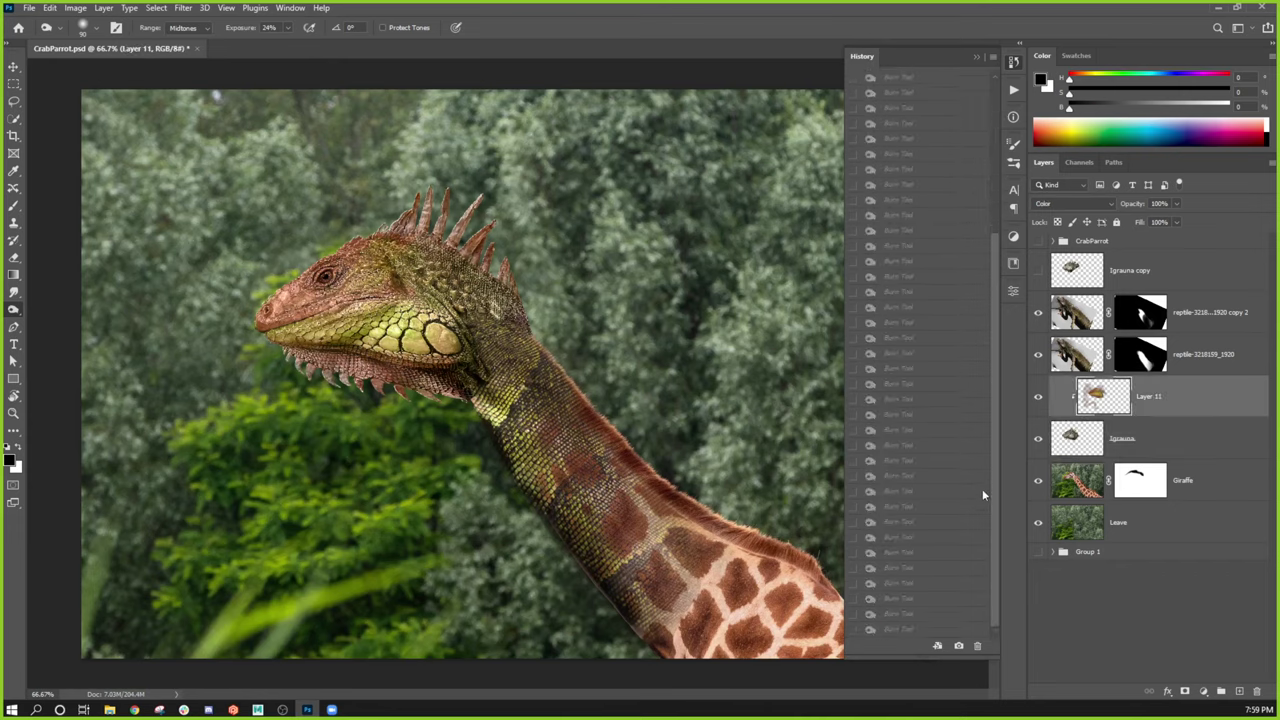
left_click(926, 630)
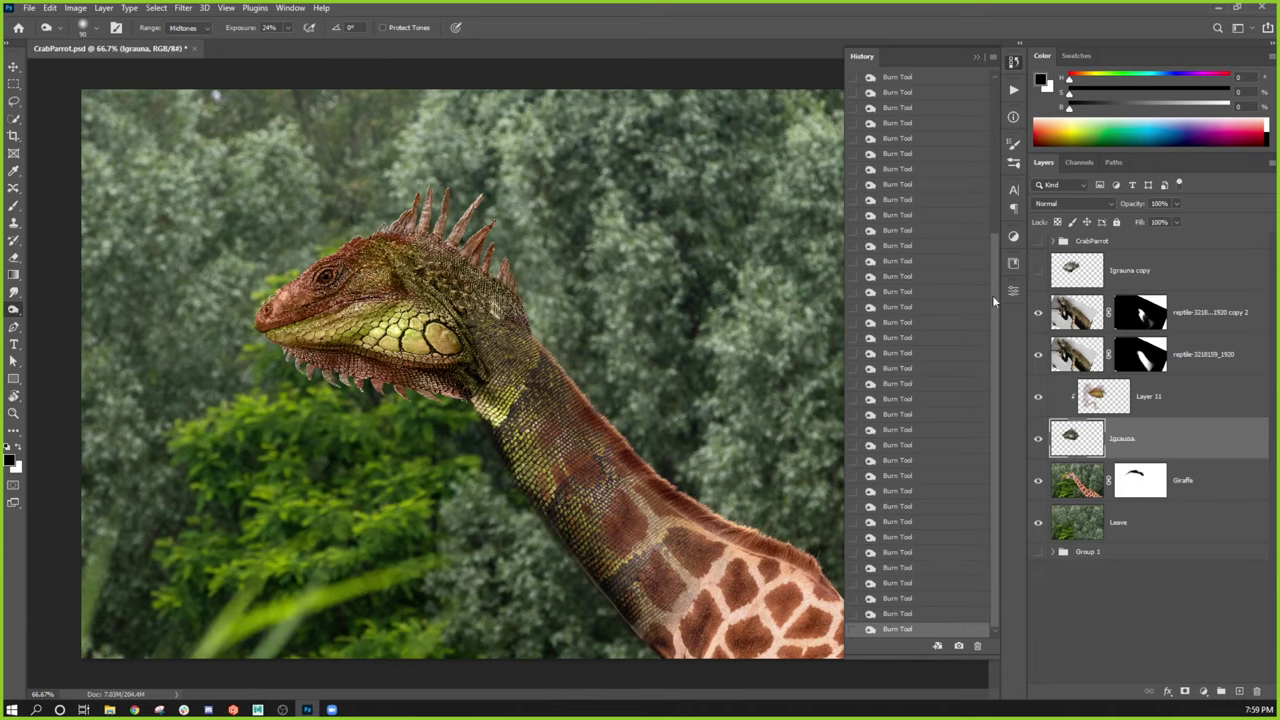
left_click_drag(992, 295, 994, 208)
left_click(898, 100)
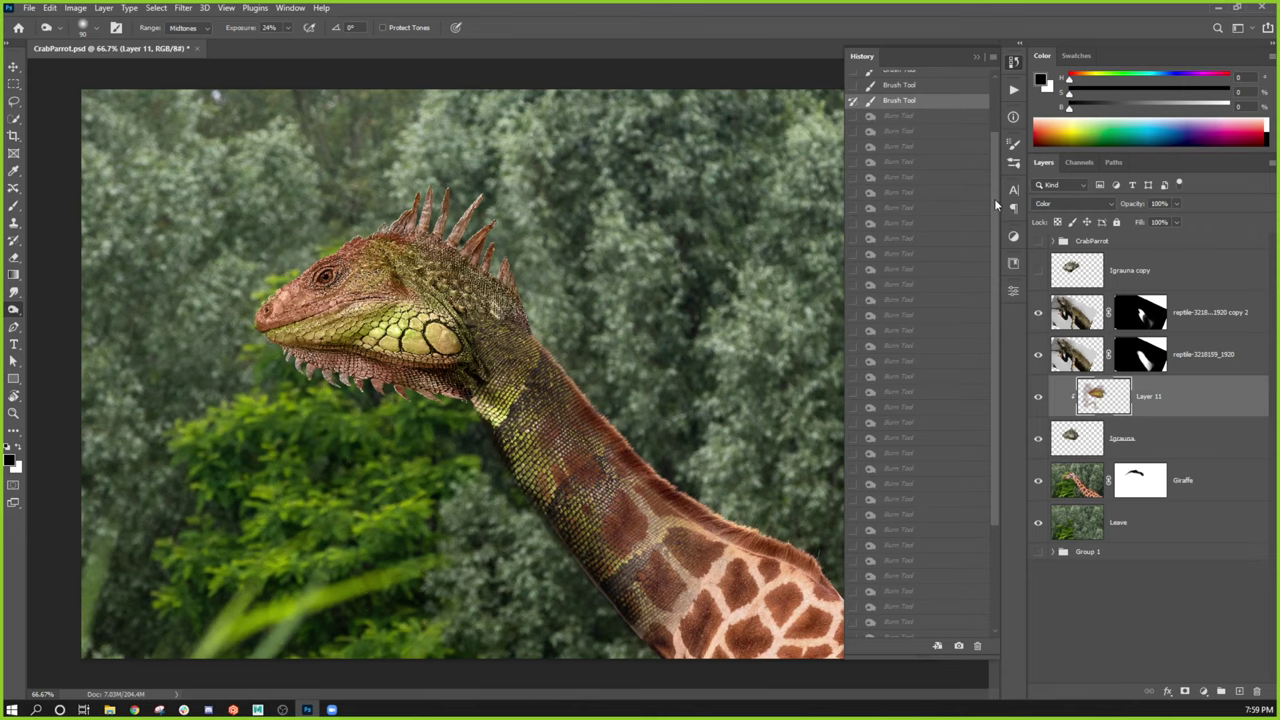
left_click_drag(994, 198, 991, 272)
left_click(928, 629)
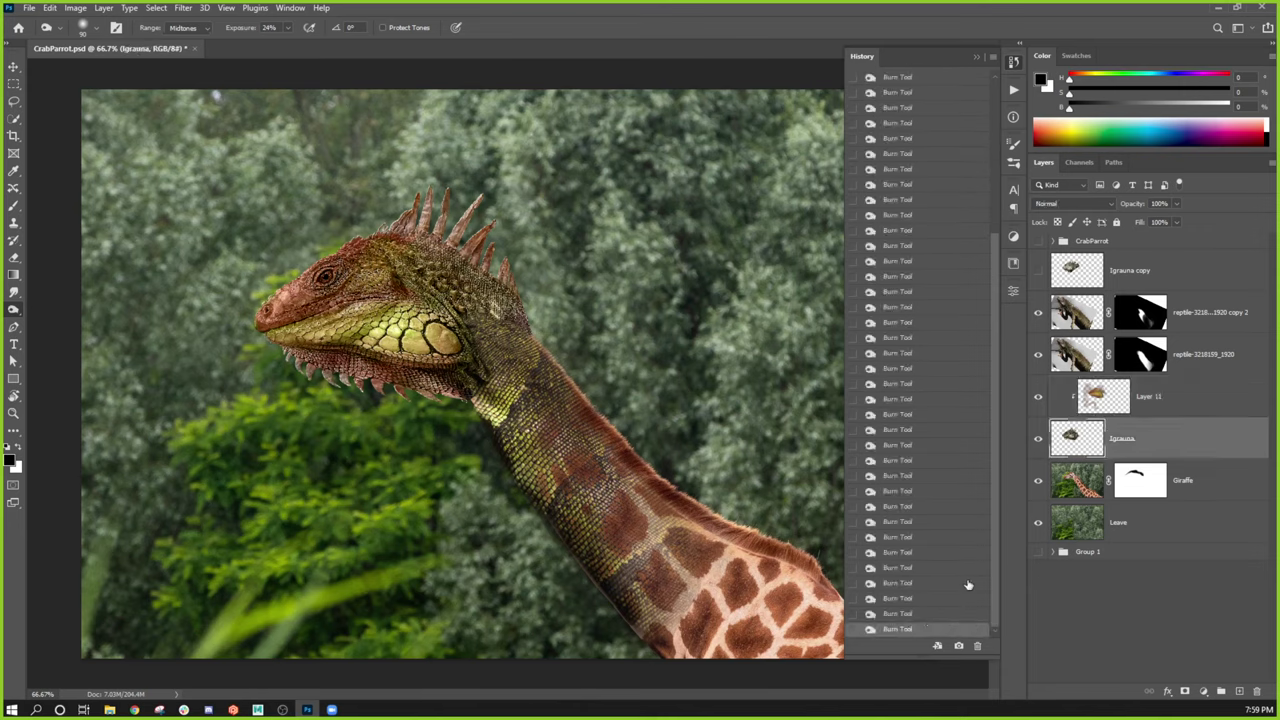
Step: Activate the History Brush with the last Brush Tool state before the burns as its source
left_click(15, 241)
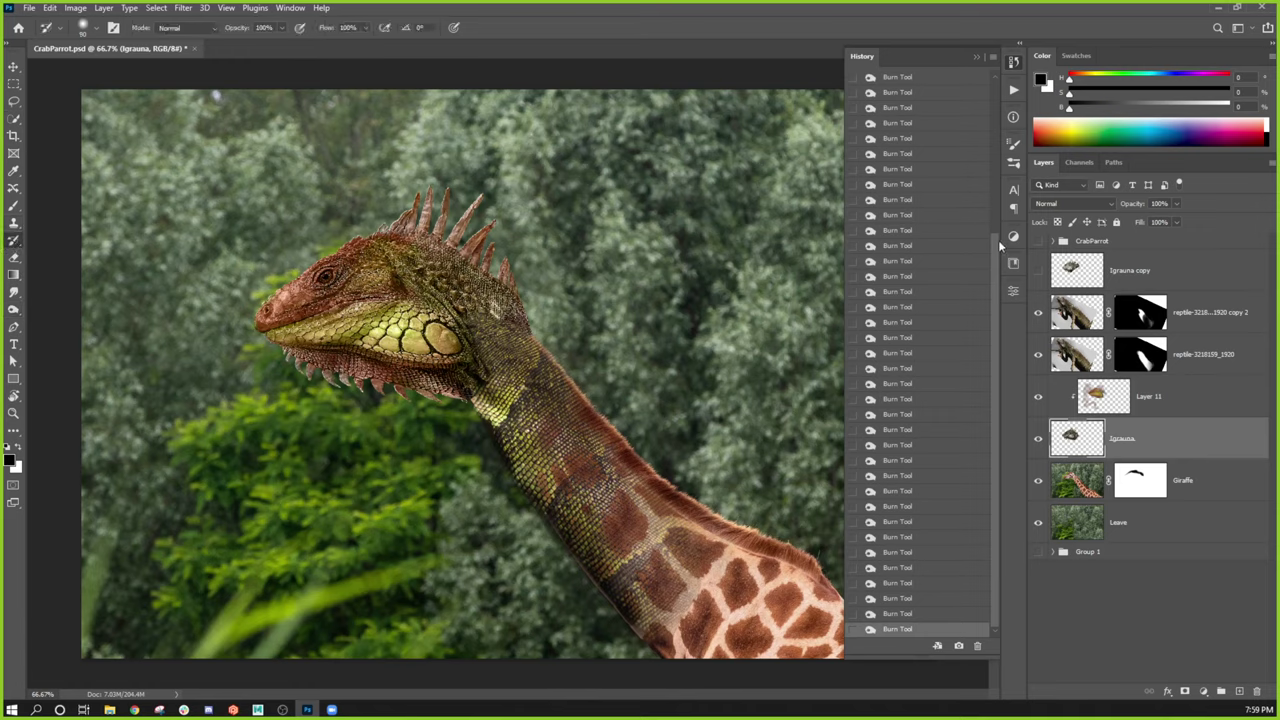
scroll(996, 204, "up", 5)
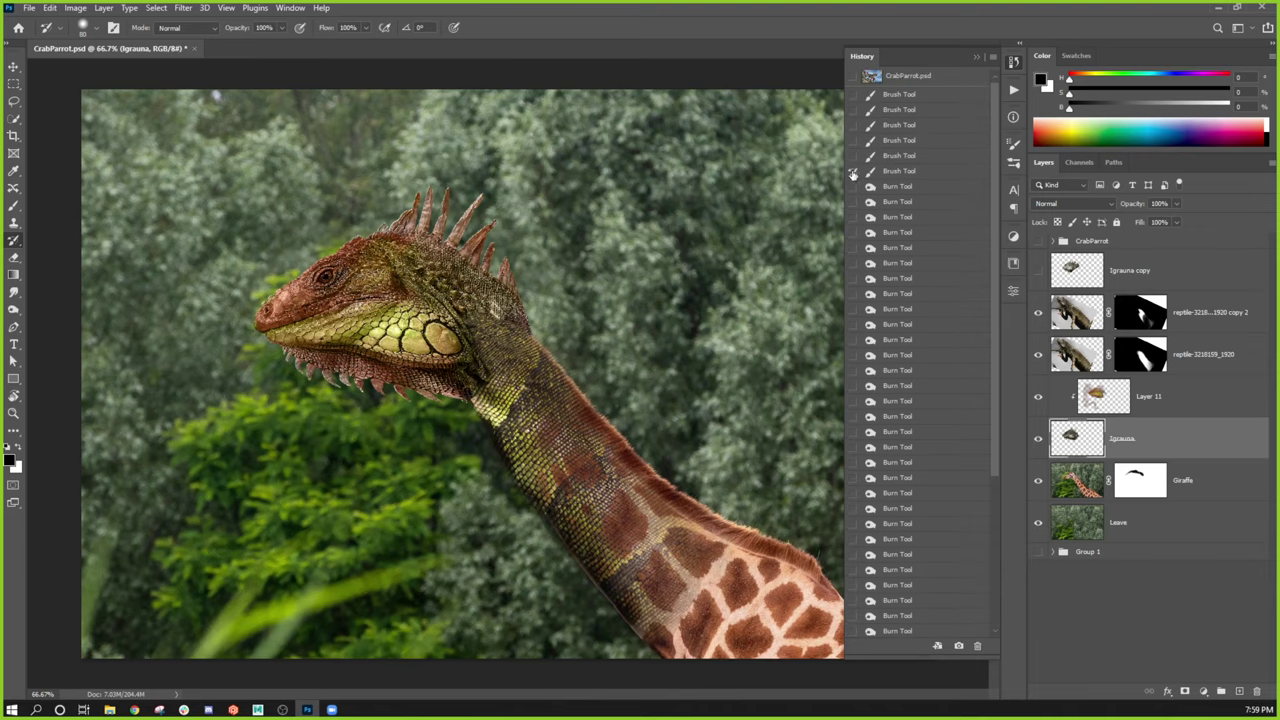
left_click(852, 172)
scroll(981, 257, "down", 5)
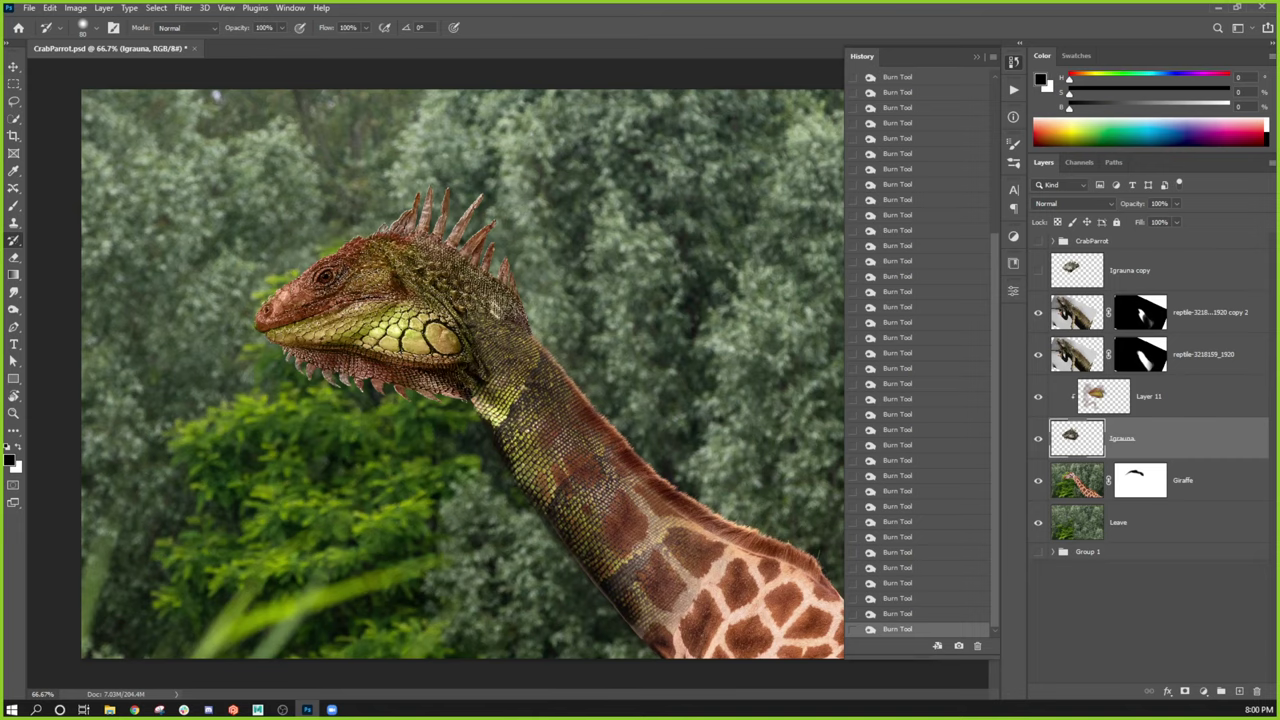
Step: Partly restore the unburned tones on the iguana's snout, eye area and forehead with the History Brush at 20% opacity
mouse_move(332, 285)
left_mouse_down()
mouse_move(320, 275)
mouse_move(275, 305)
left_mouse_up()
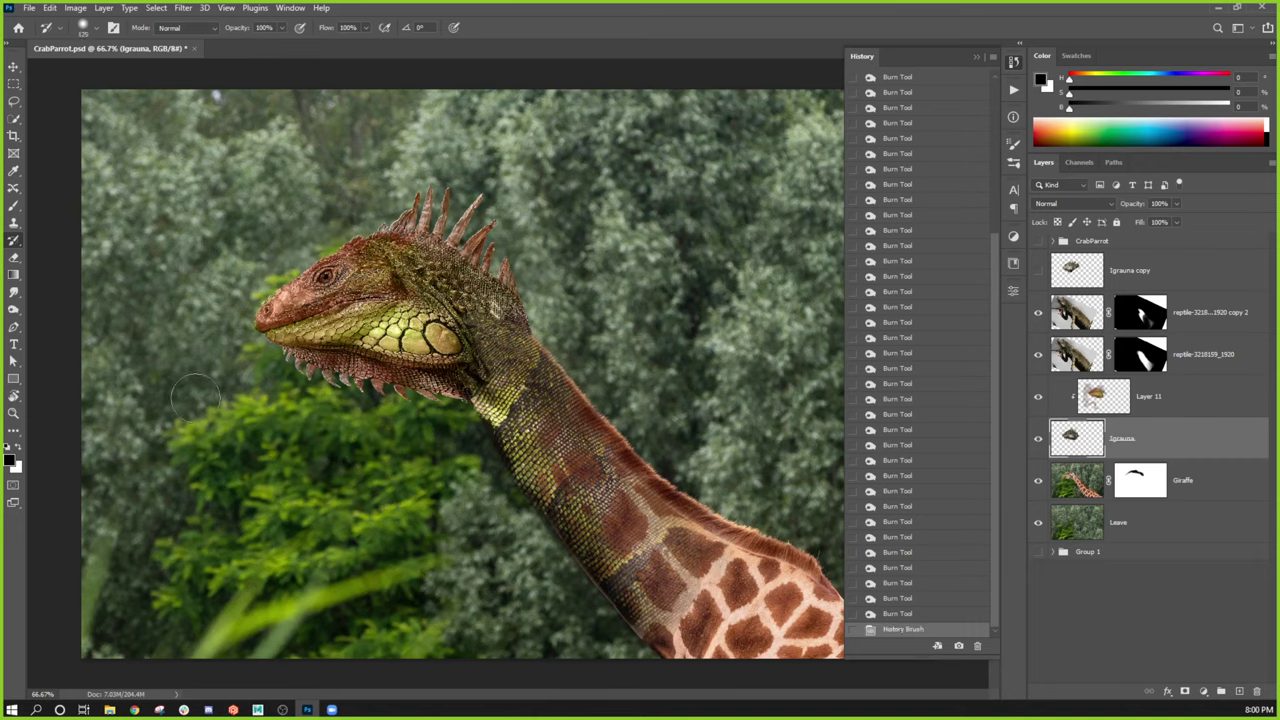
key("ctrl+z")
key("2")
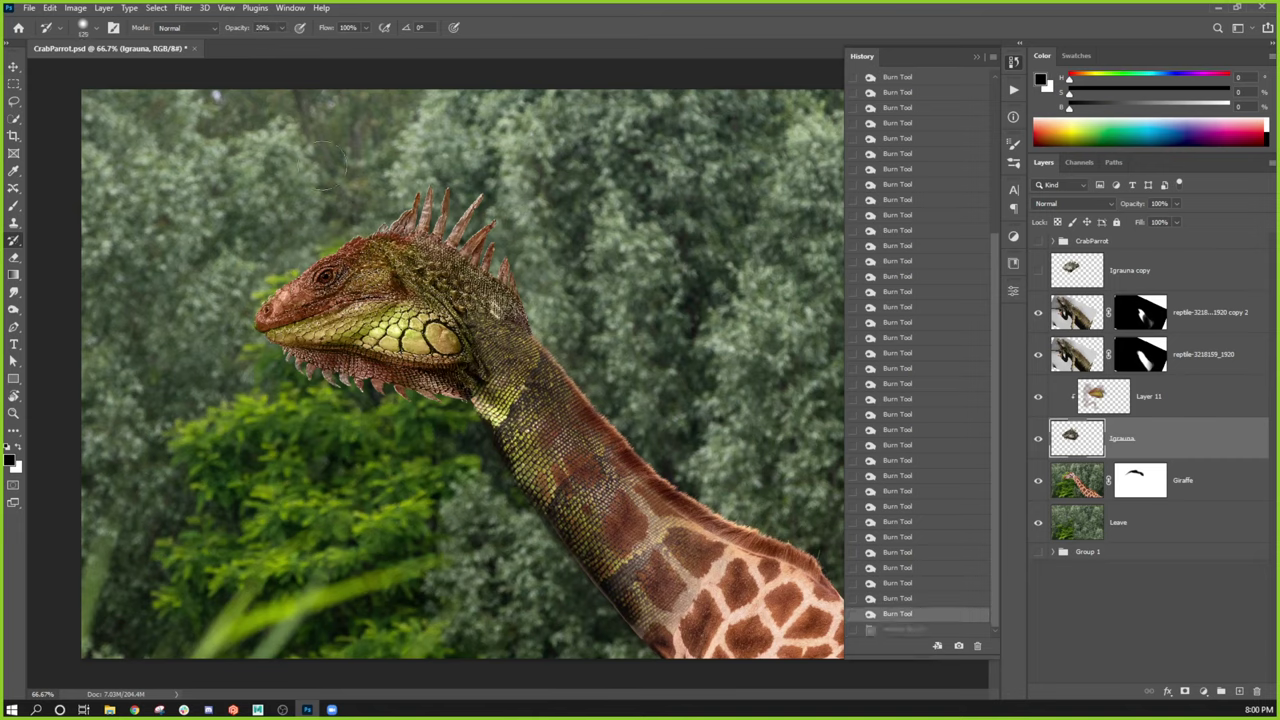
mouse_move(285, 218)
left_mouse_down()
mouse_move(354, 268)
mouse_move(300, 305)
left_mouse_up()
left_click(325, 298)
left_click(320, 290)
left_click(330, 285)
left_click(315, 295)
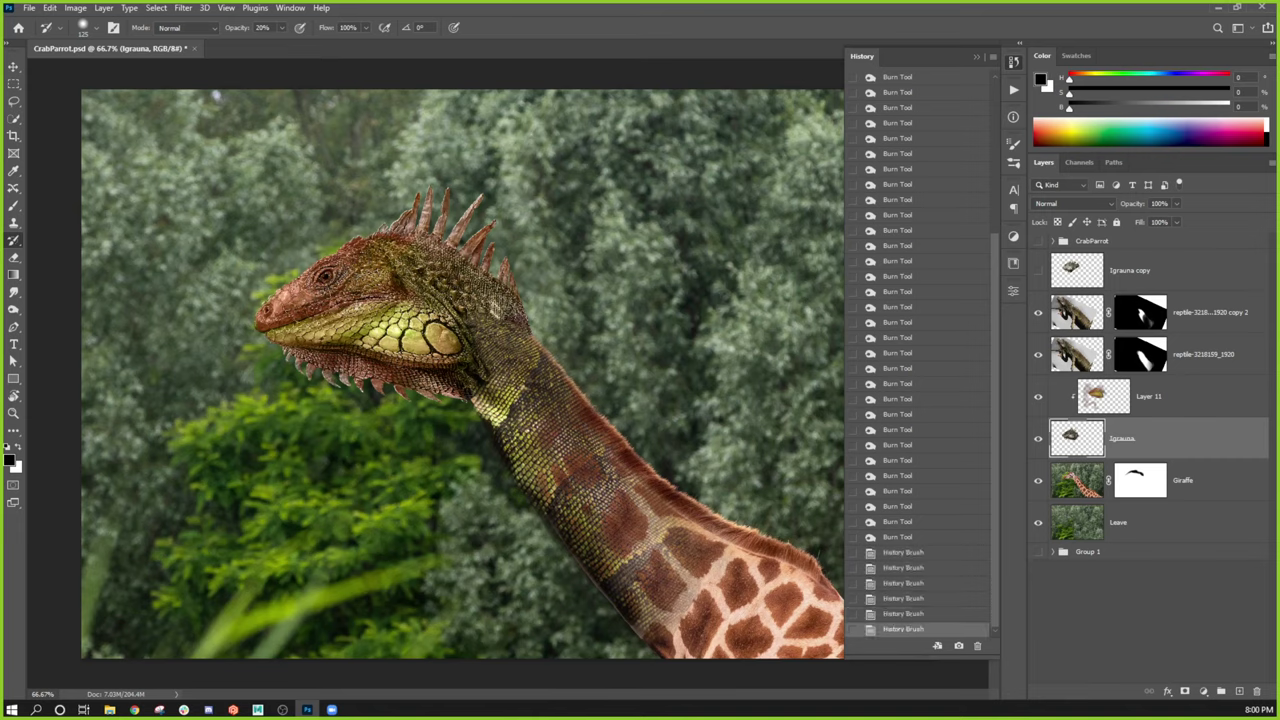
left_click(359, 256)
left_click(350, 262)
left_click(330, 285)
left_click(130, 408)
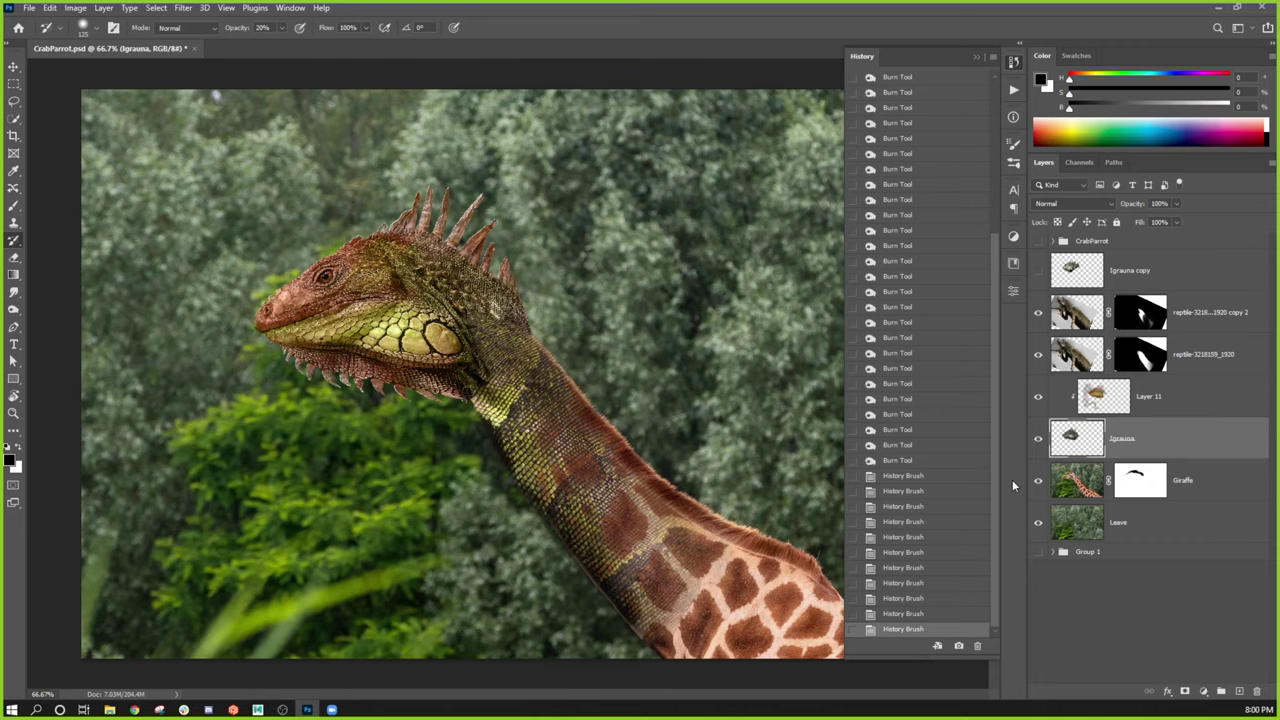
left_click(977, 57)
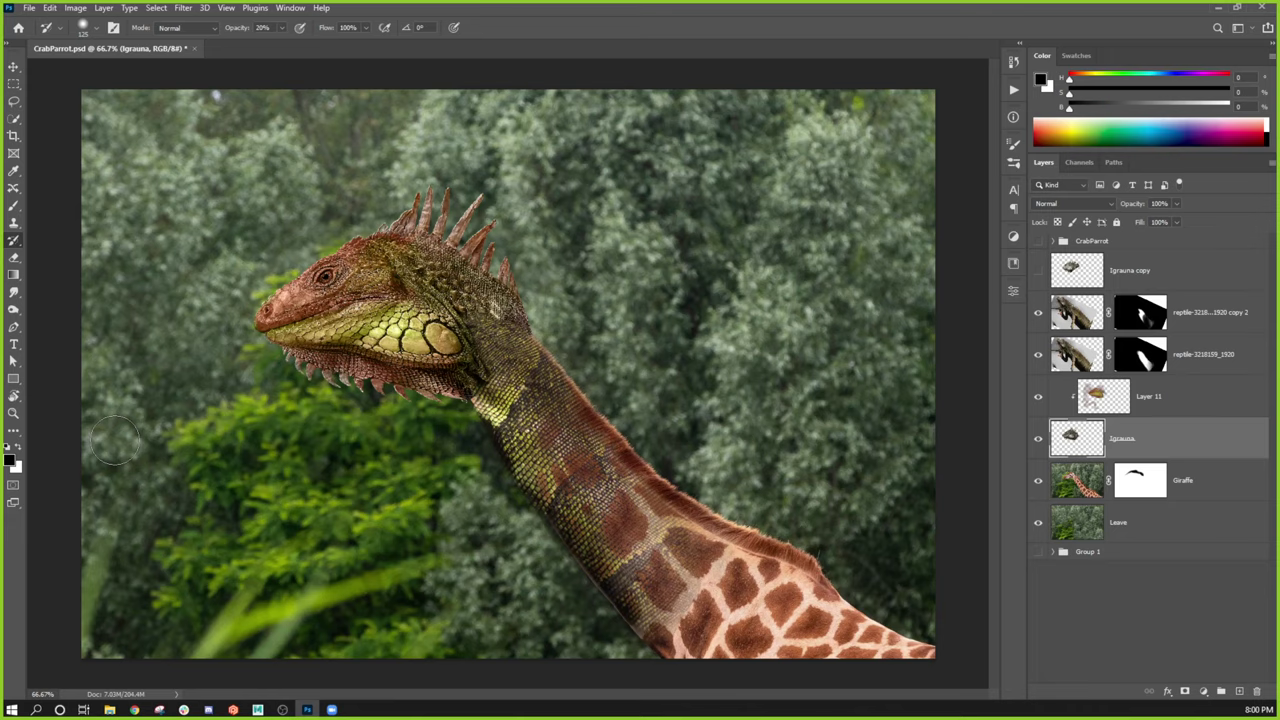
Step: Review the contribution of Layer 11 and the Igrauna layer by toggling their visibility, and look over the Giraffe mask
left_click(1038, 397)
left_click(1038, 398)
left_click(1038, 440)
left_click(1038, 444)
left_click(1134, 487)
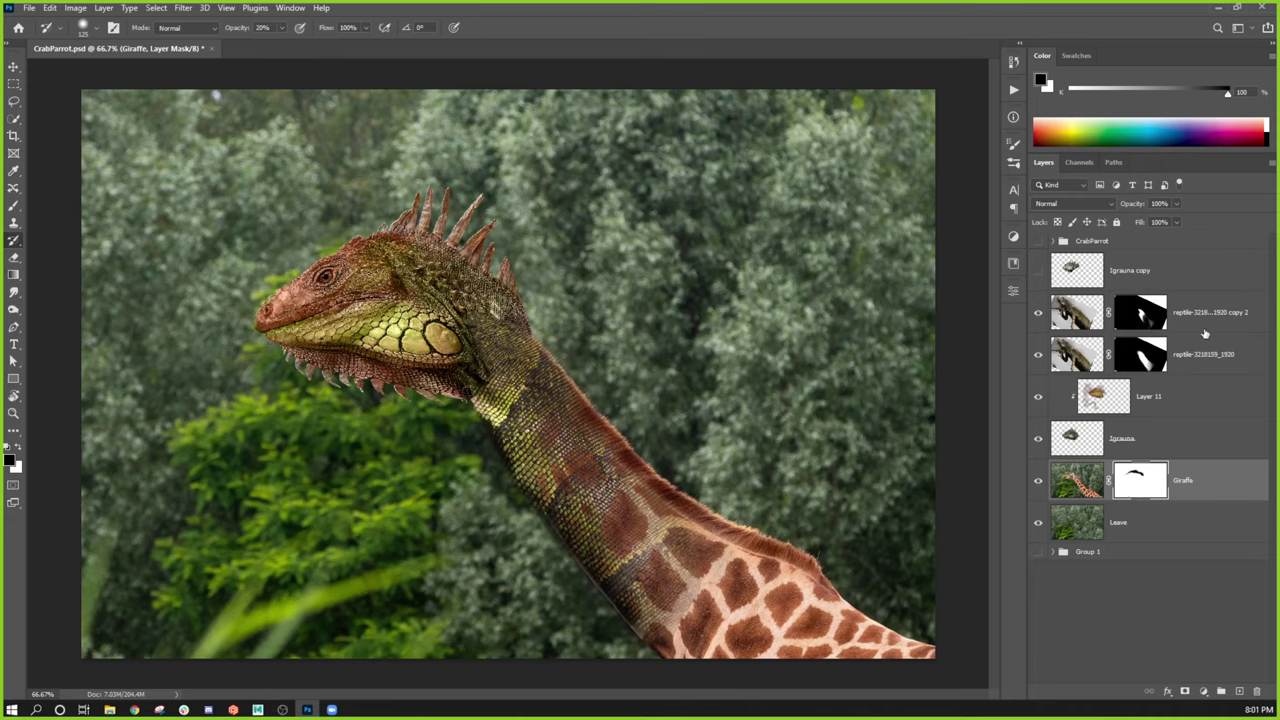
left_click(1172, 398)
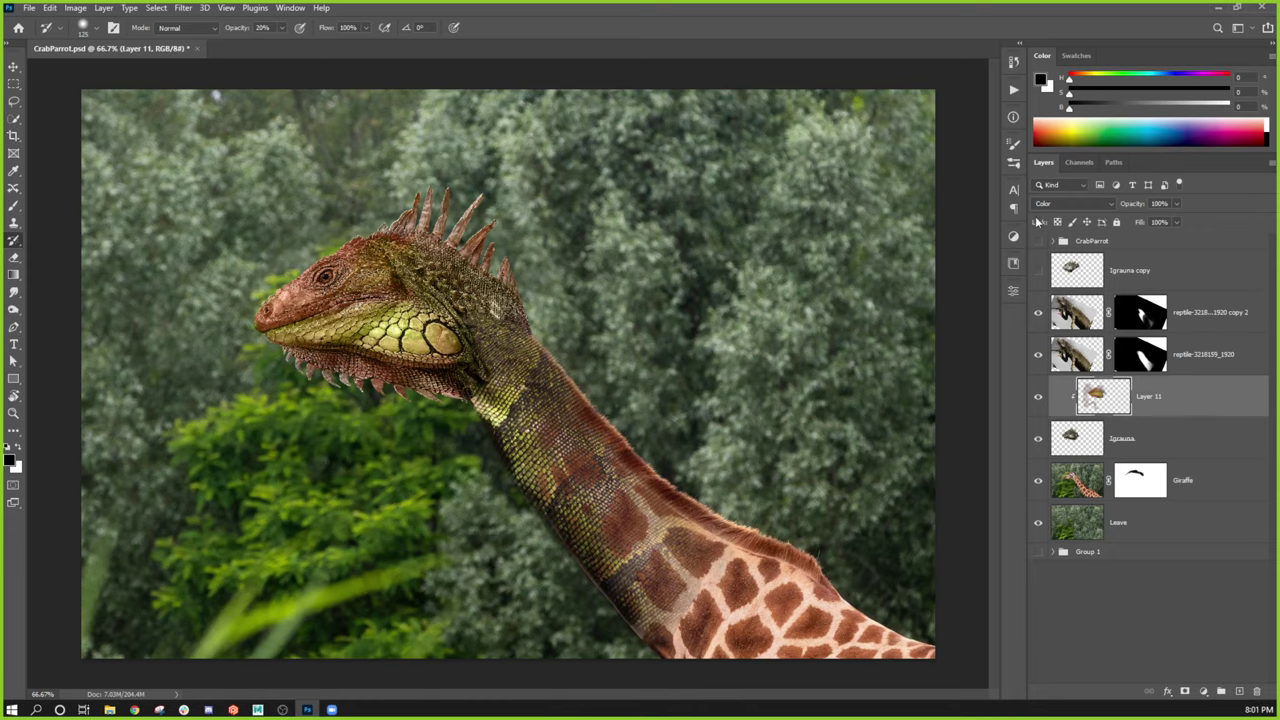
left_click(1128, 442)
Step: Change the blend mode of the clipped Layer 11 to Soft Light
left_click(1150, 405)
left_click(1073, 203)
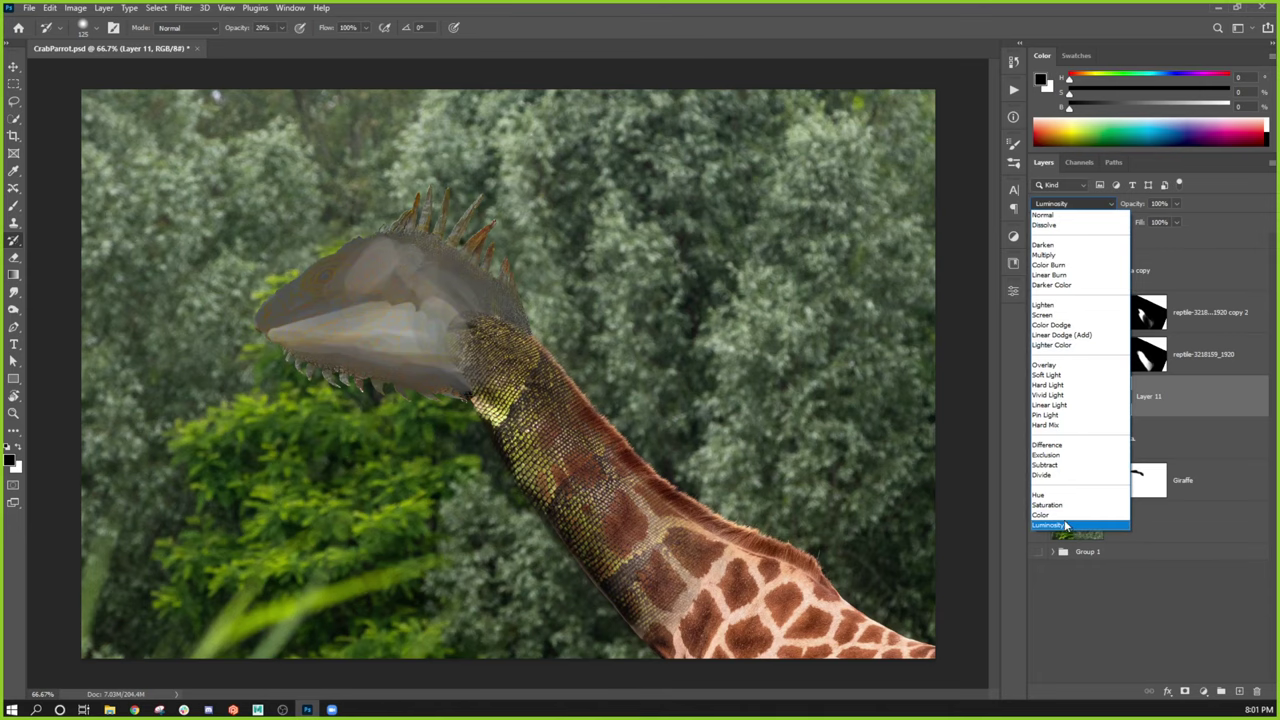
left_click(1060, 516)
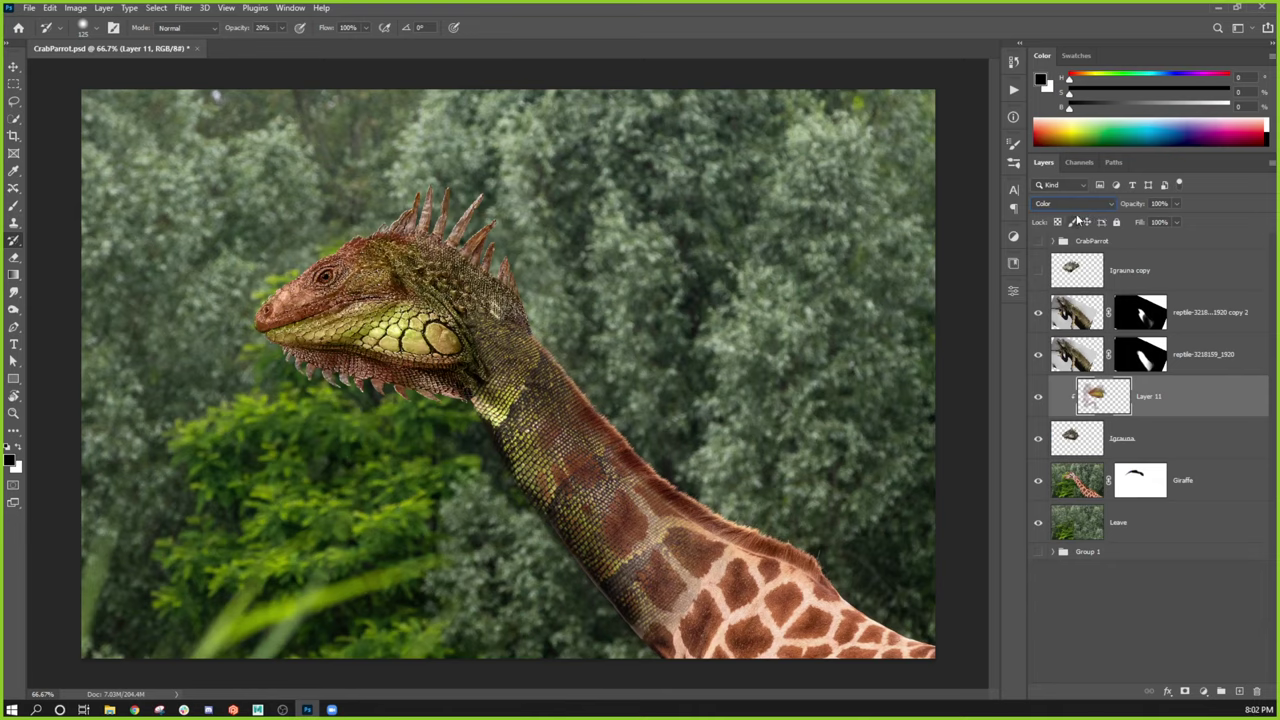
left_click(1071, 205)
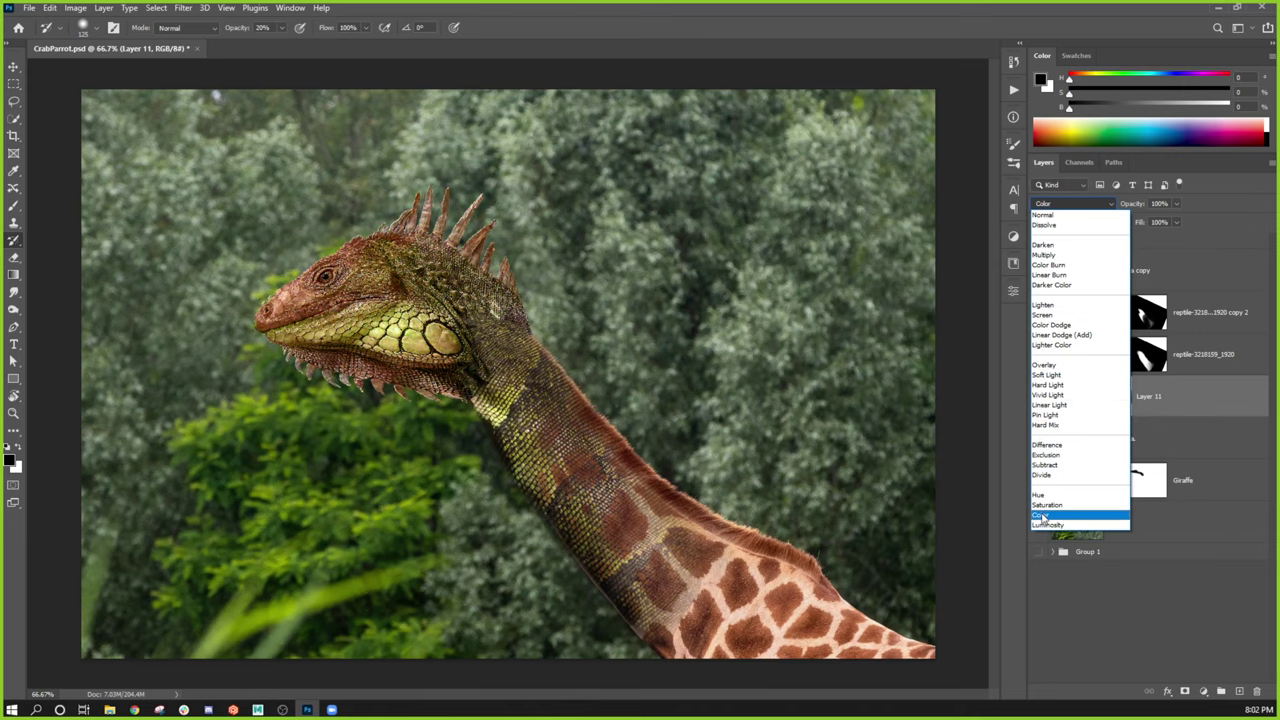
left_click(1045, 376)
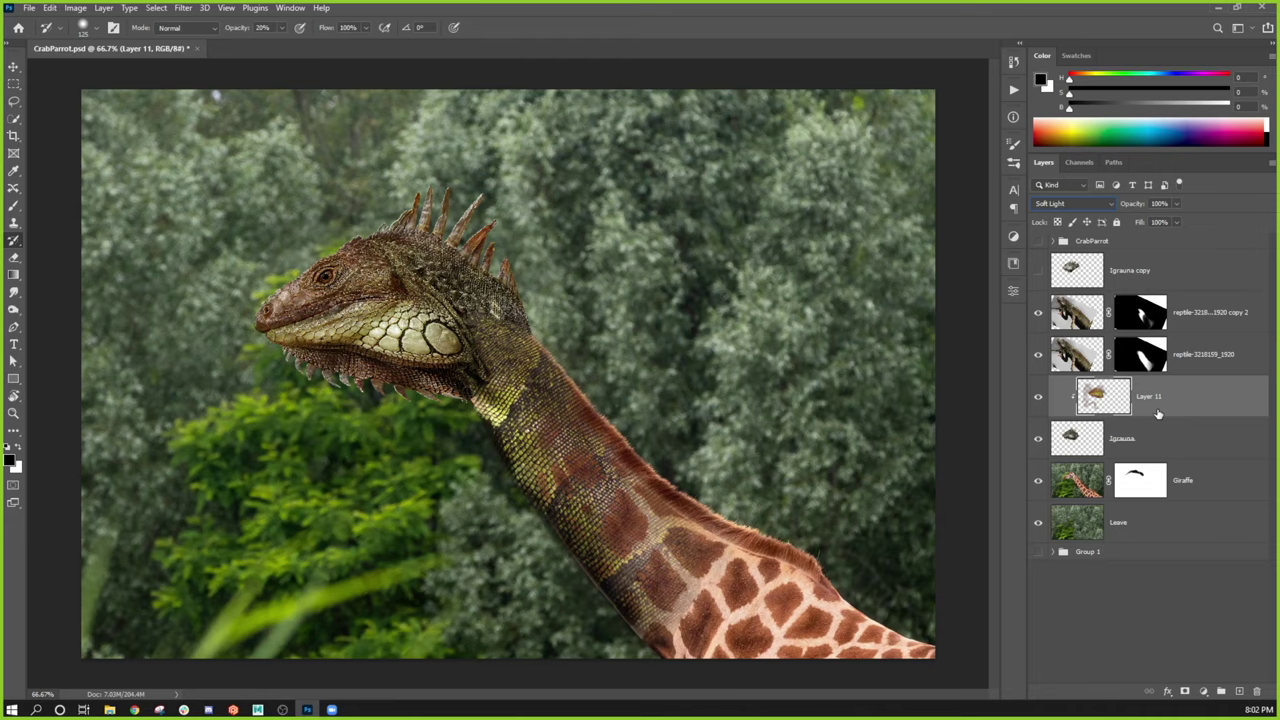
Step: Group all layers from Leave up to Igrauna copy
left_click(1160, 530)
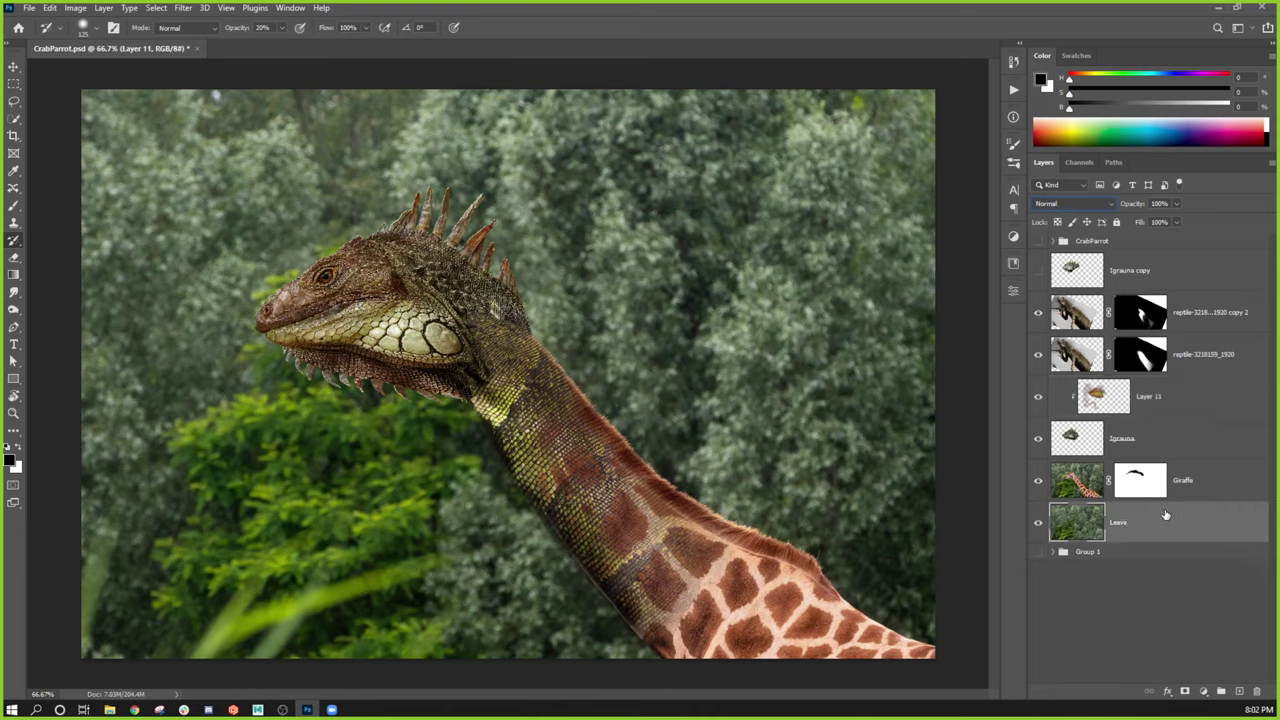
left_click(1146, 290, "shift")
key("ctrl+g")
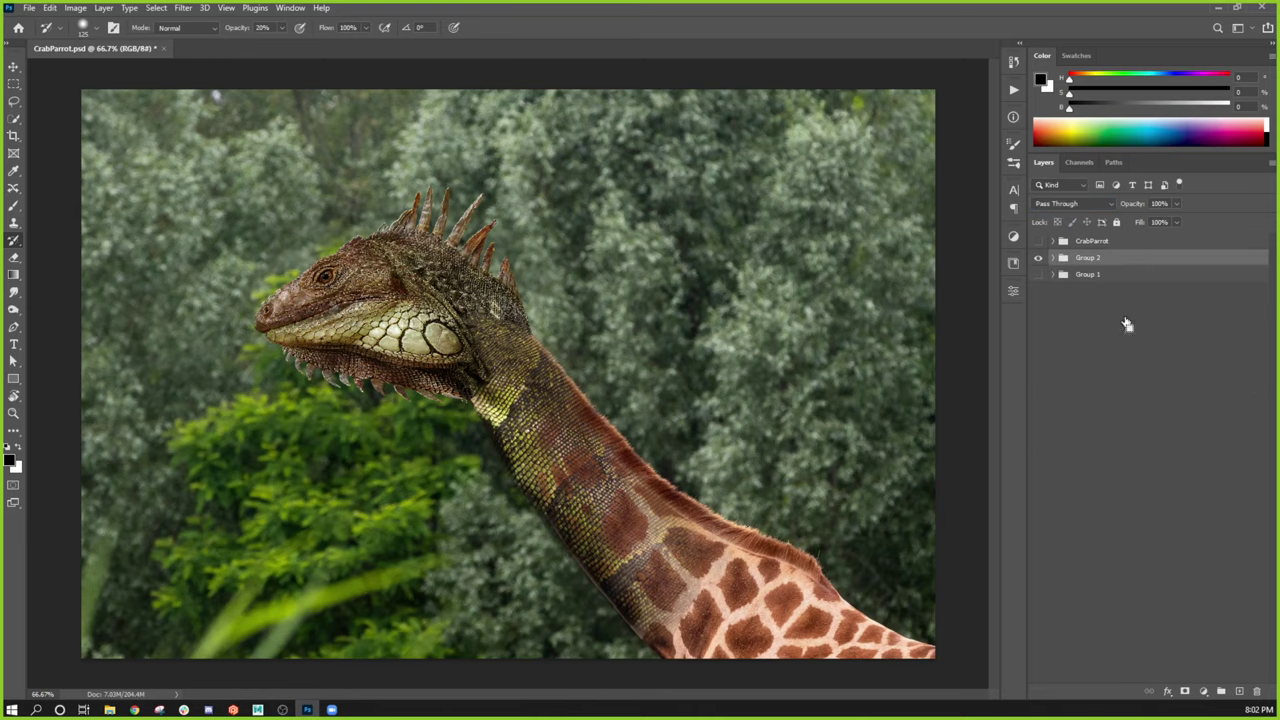